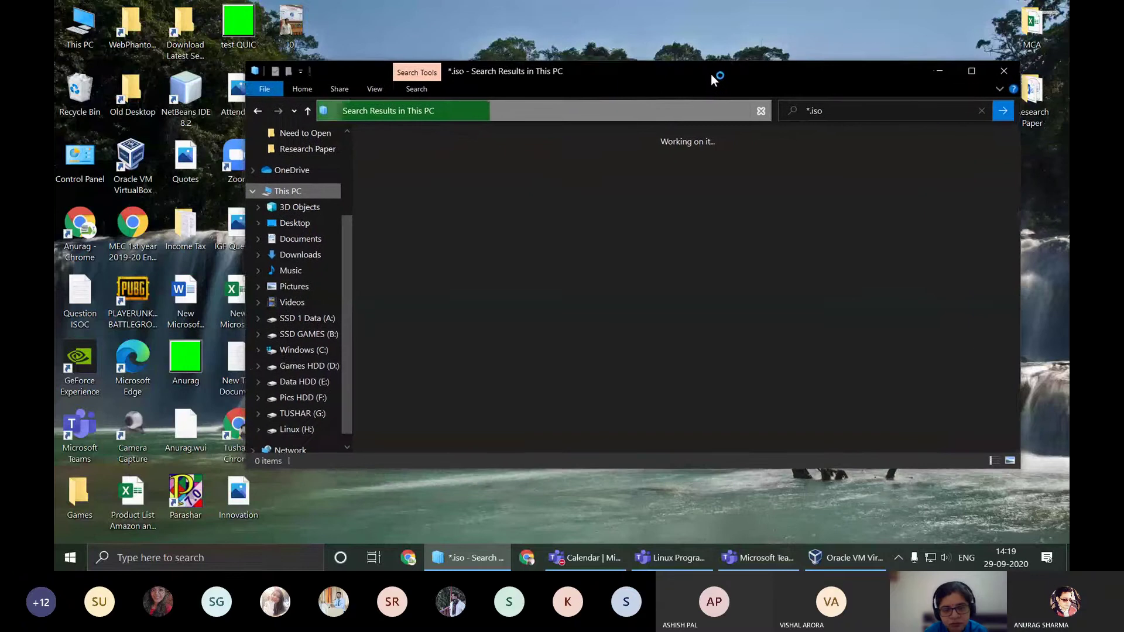
Step: Rerun the *.iso search on Data HDD (E:) to list 10 disc images, then minimize Explorer
{"action": "left_click", "coordinate": [310, 386]}
{"action": "left_click", "coordinate": [847, 111]}
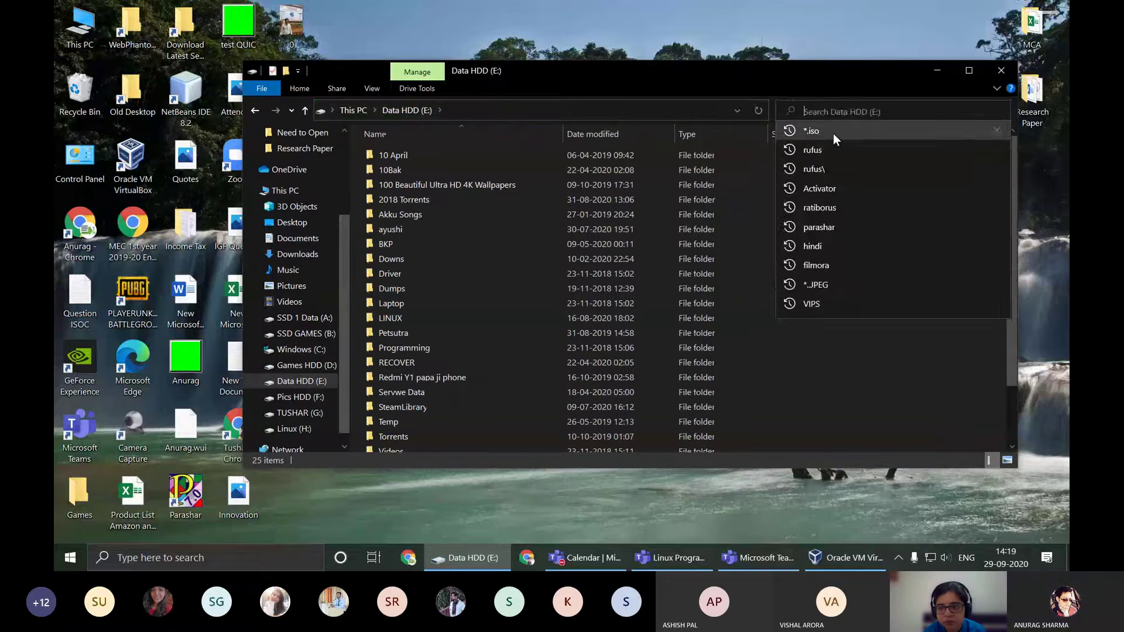
{"action": "left_click", "coordinate": [813, 130]}
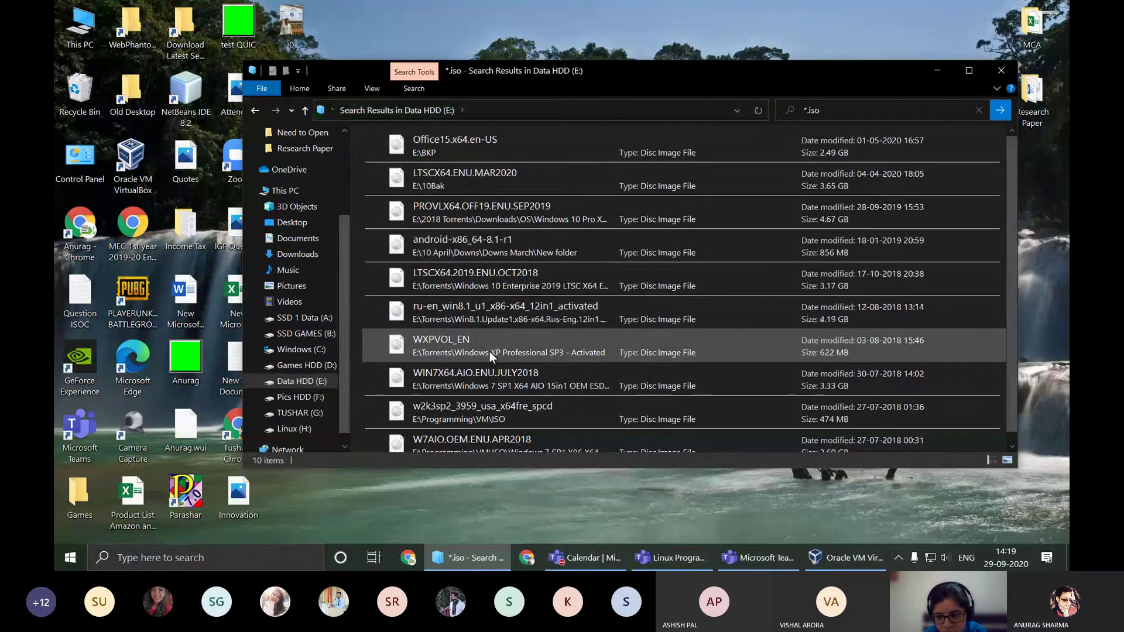
{"action": "scroll", "coordinate": [489, 352], "scroll_direction": "down", "scroll_amount": 1}
{"action": "scroll", "coordinate": [487, 346], "scroll_direction": "up", "scroll_amount": 1}
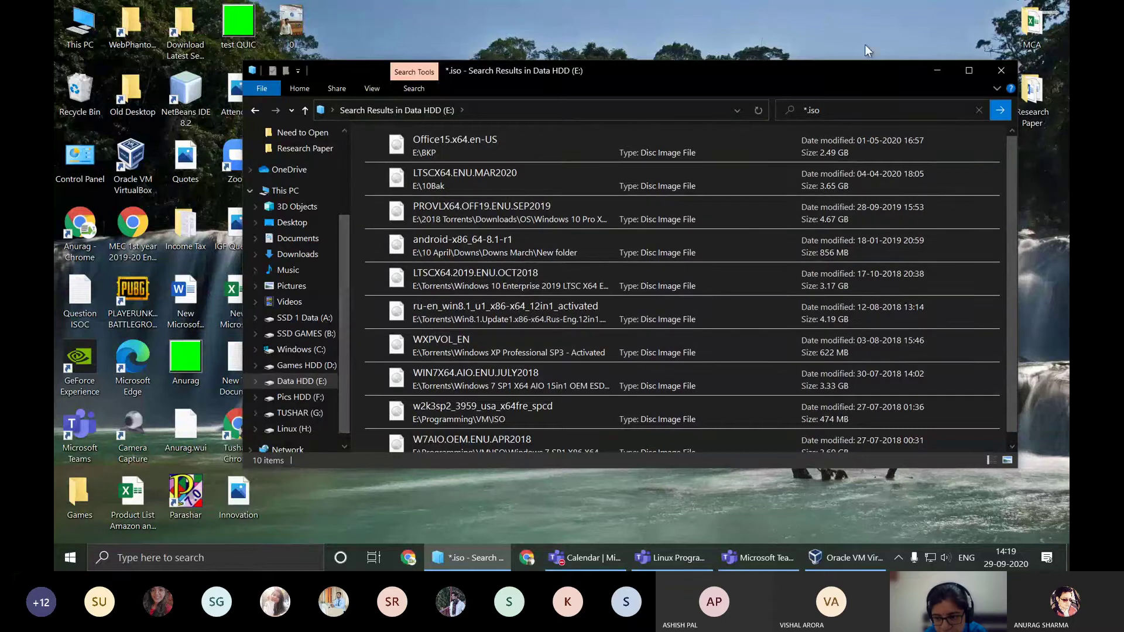
{"action": "left_click", "coordinate": [938, 70]}
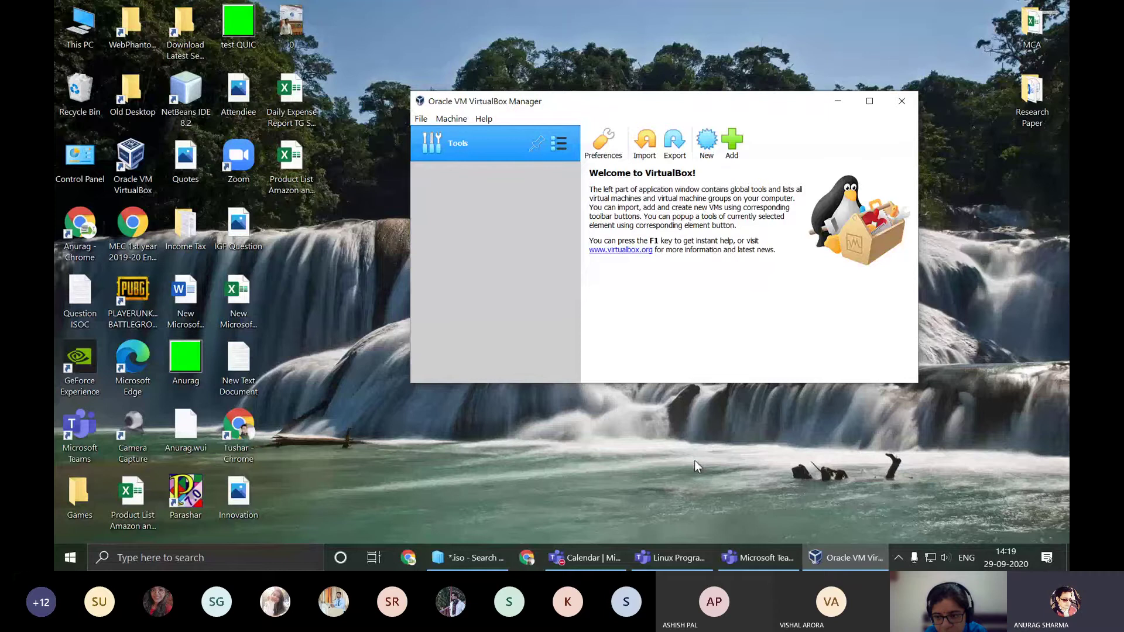
Step: Search Google for 'ubuntu download' in a new Chrome window
{"action": "left_click", "coordinate": [596, 557]}
{"action": "left_click", "coordinate": [596, 557]}
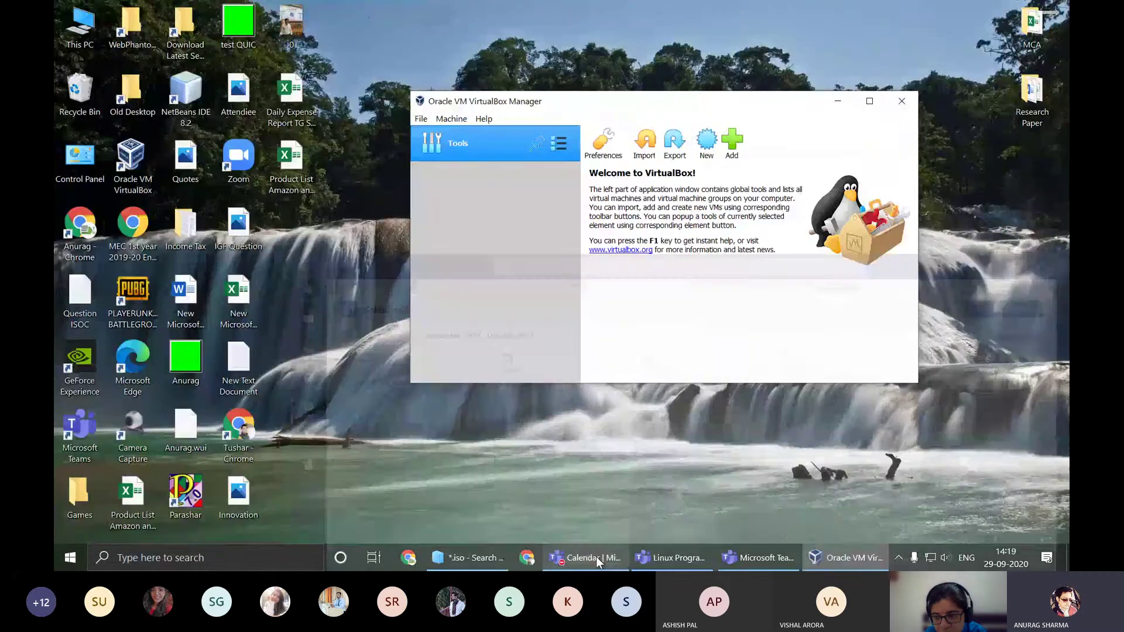
{"action": "left_click", "coordinate": [408, 557]}
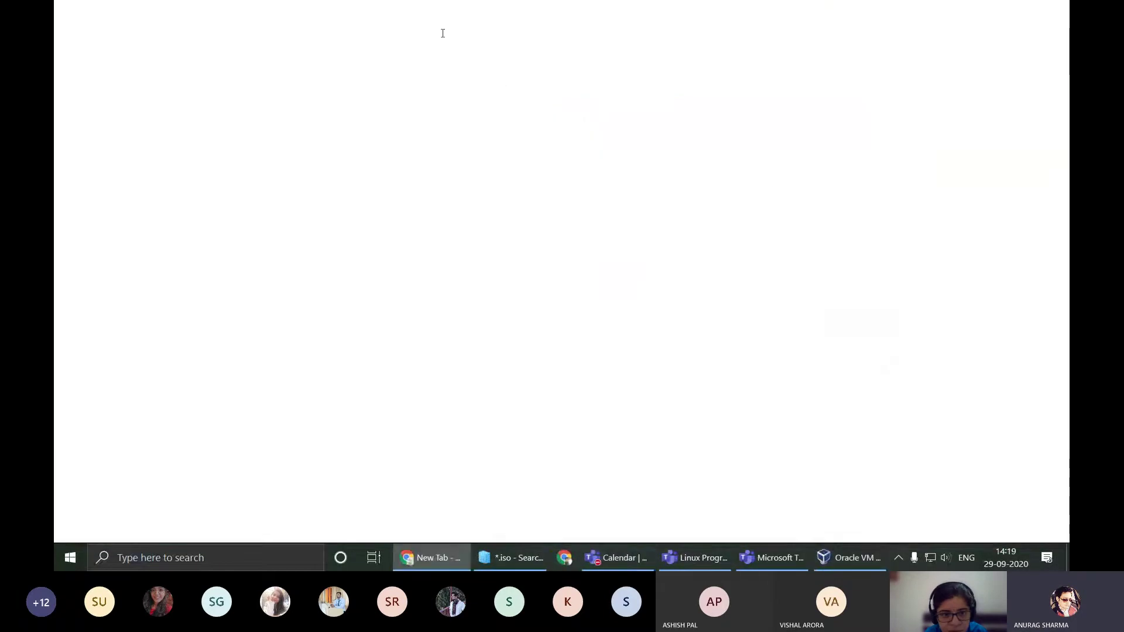
{"action": "type", "text": "ubu"}
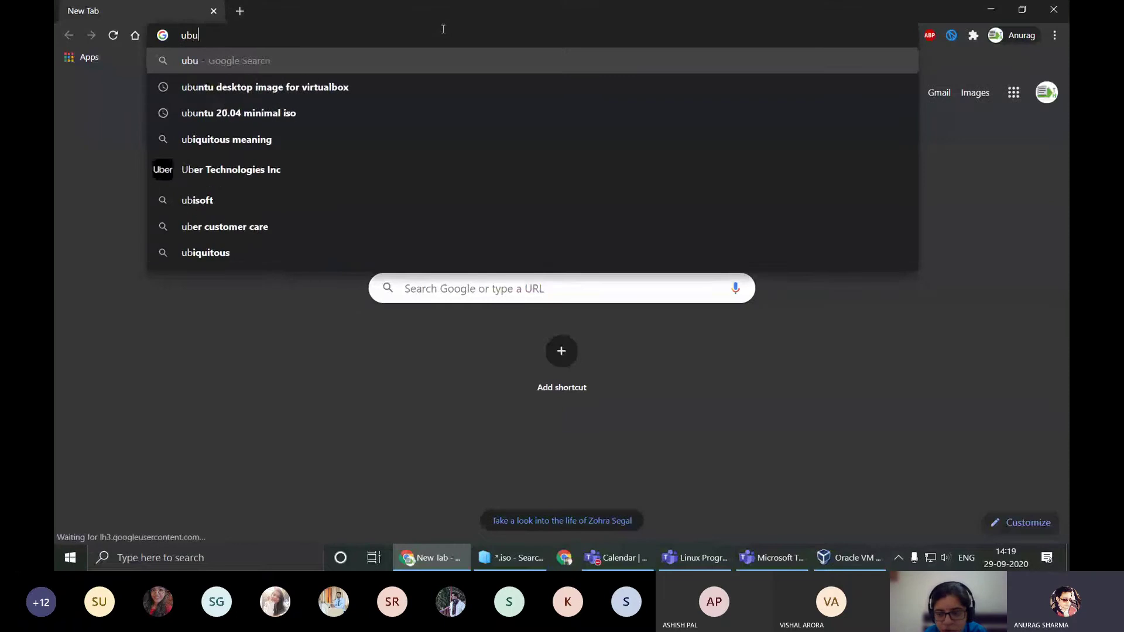
{"action": "type", "text": "ntu do"}
{"action": "key", "text": "Down"}
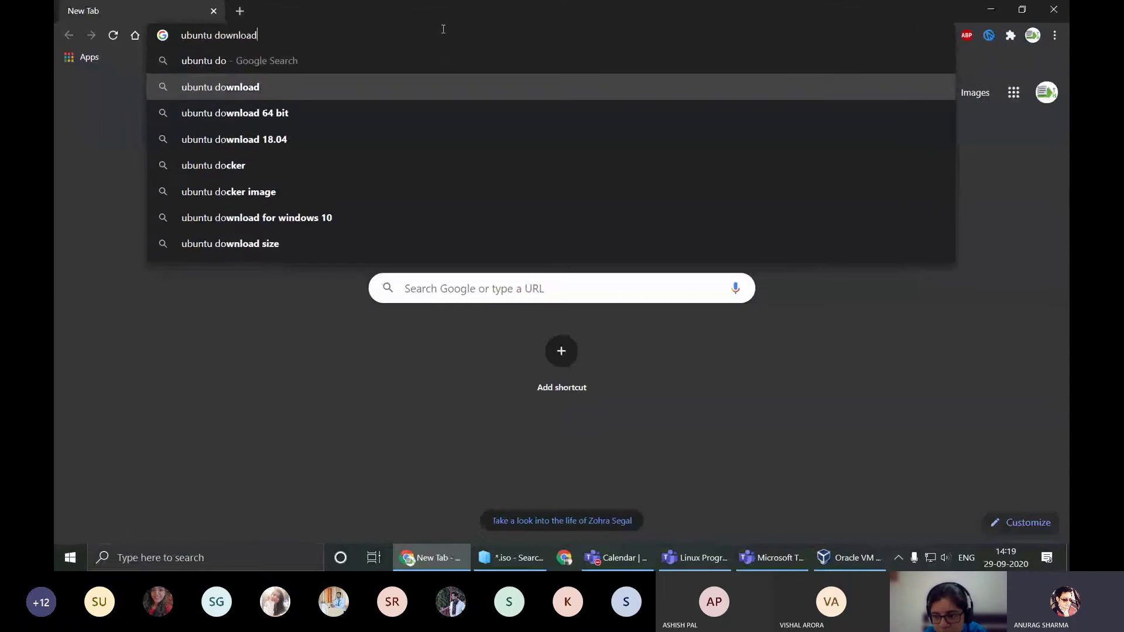
{"action": "key", "text": "Return"}
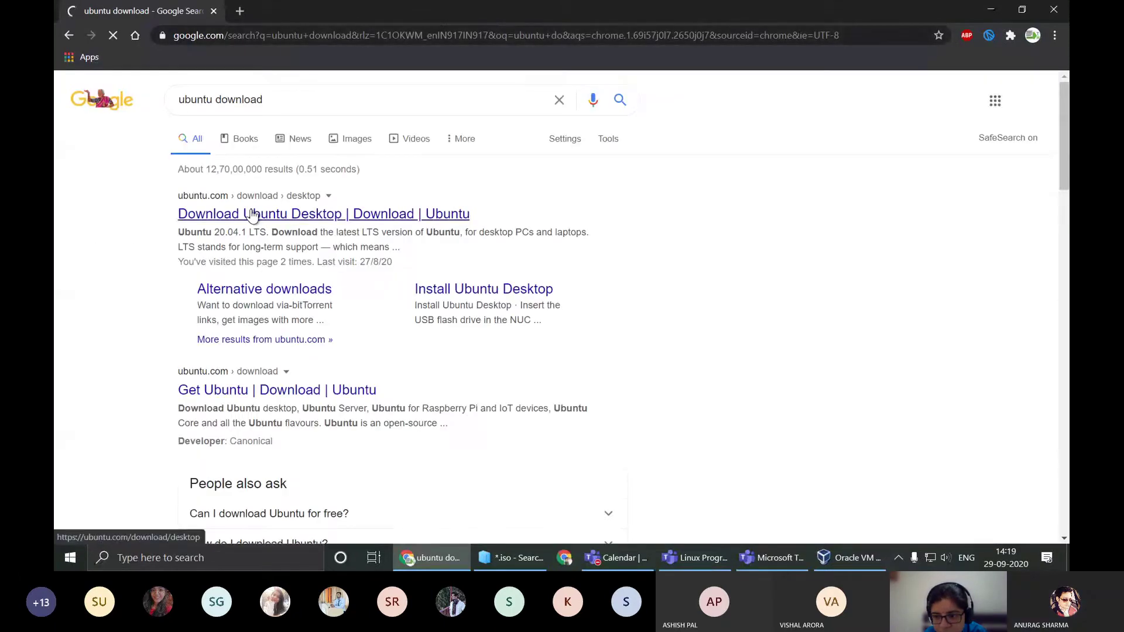
Step: Start downloading ubuntu-20.04.1-desktop-amd64.iso from ubuntu.com and show the full downloads list
{"action": "left_click", "coordinate": [252, 215]}
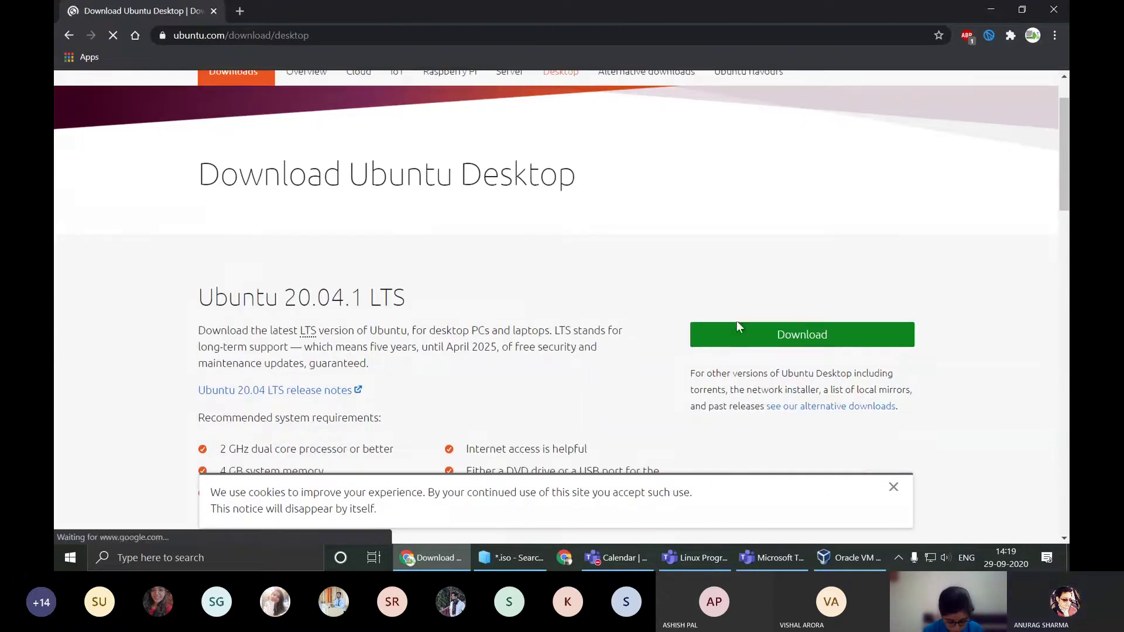
{"action": "left_click", "coordinate": [787, 330]}
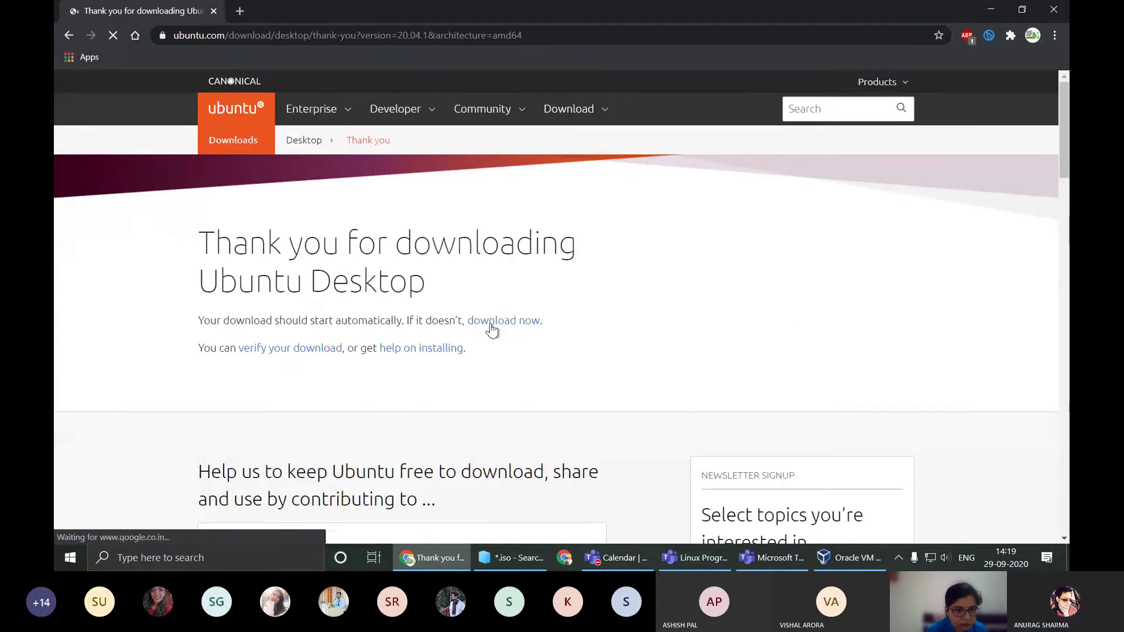
{"action": "left_click", "coordinate": [495, 323]}
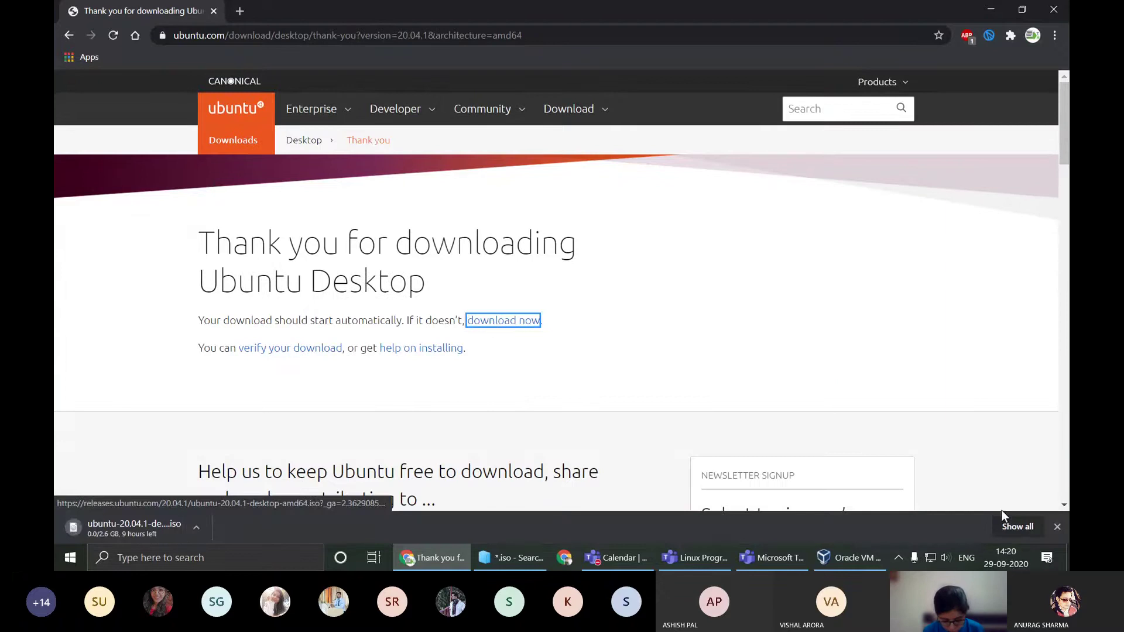
{"action": "left_click", "coordinate": [1017, 527]}
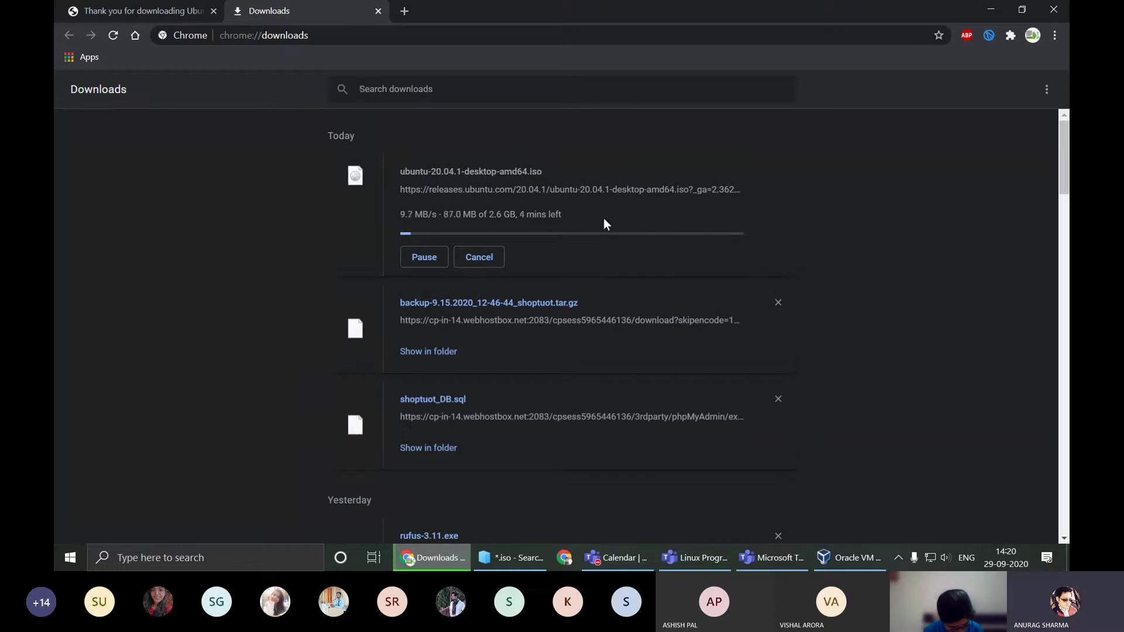
Step: Minimize Chrome, view VirtualBox File > Preferences and cancel, then briefly show and hide Teams
{"action": "left_click", "coordinate": [992, 10]}
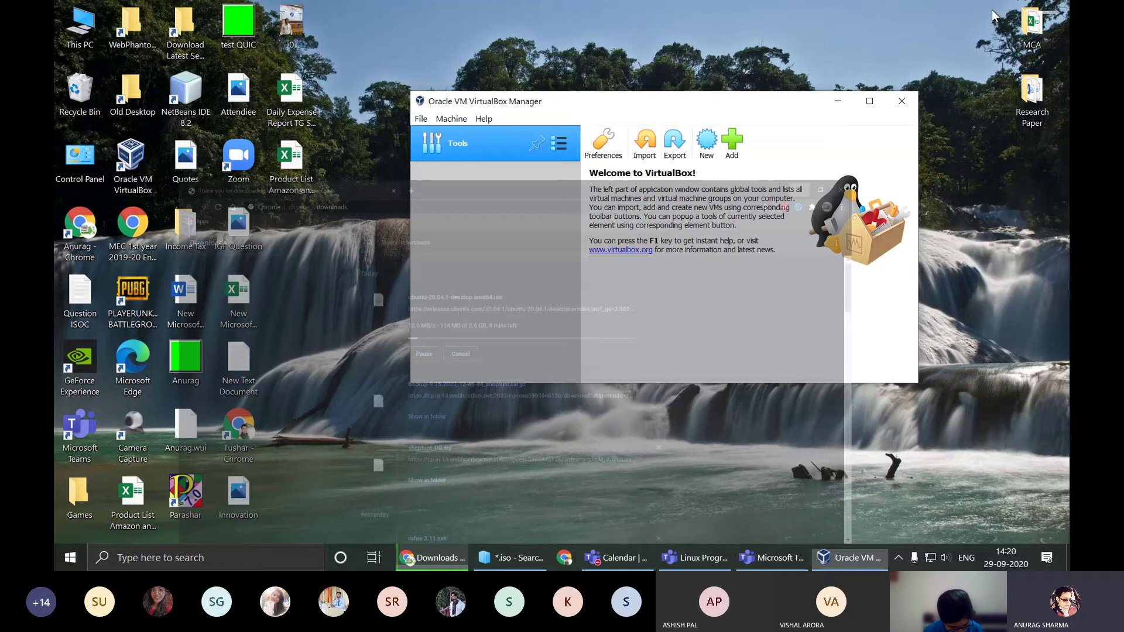
{"action": "left_click", "coordinate": [421, 118]}
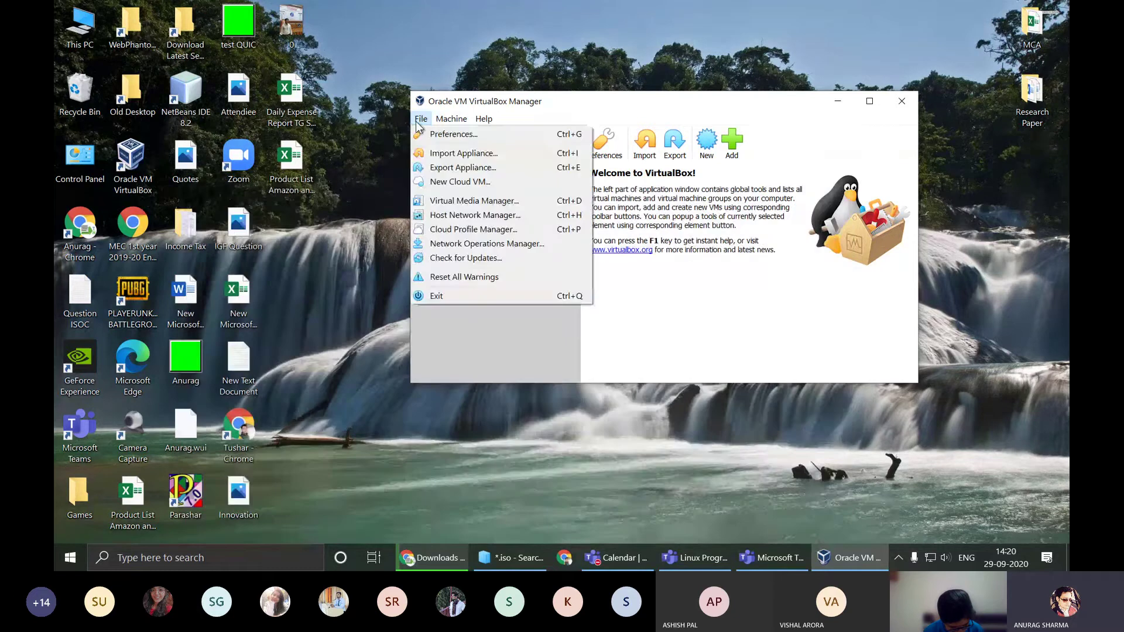
{"action": "left_click", "coordinate": [446, 134]}
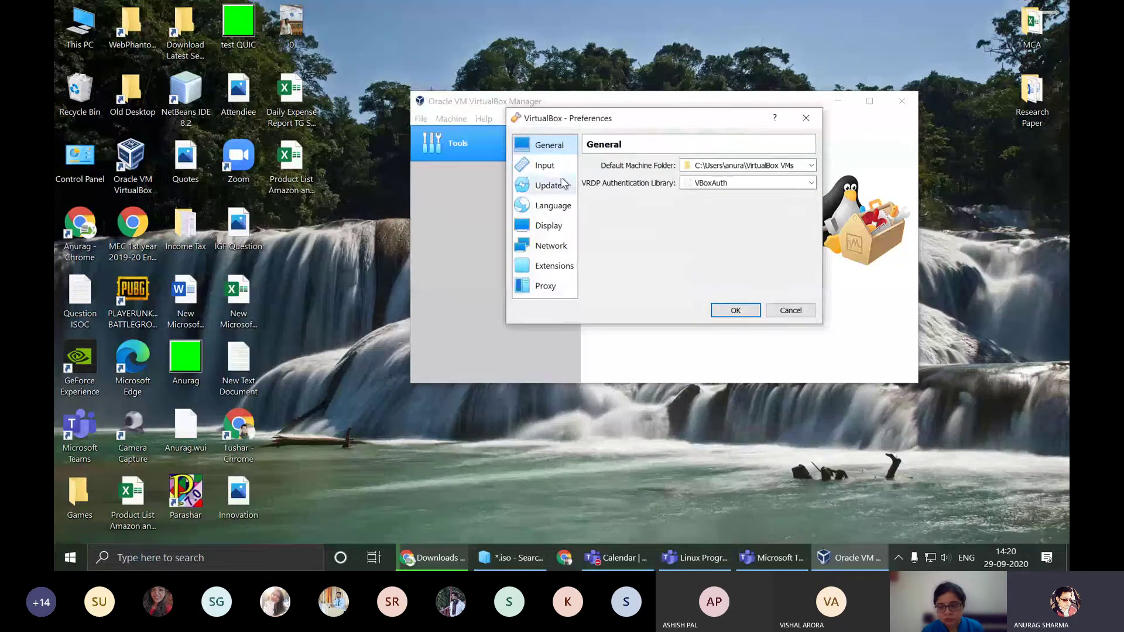
{"action": "left_click", "coordinate": [791, 304]}
{"action": "left_click", "coordinate": [696, 557]}
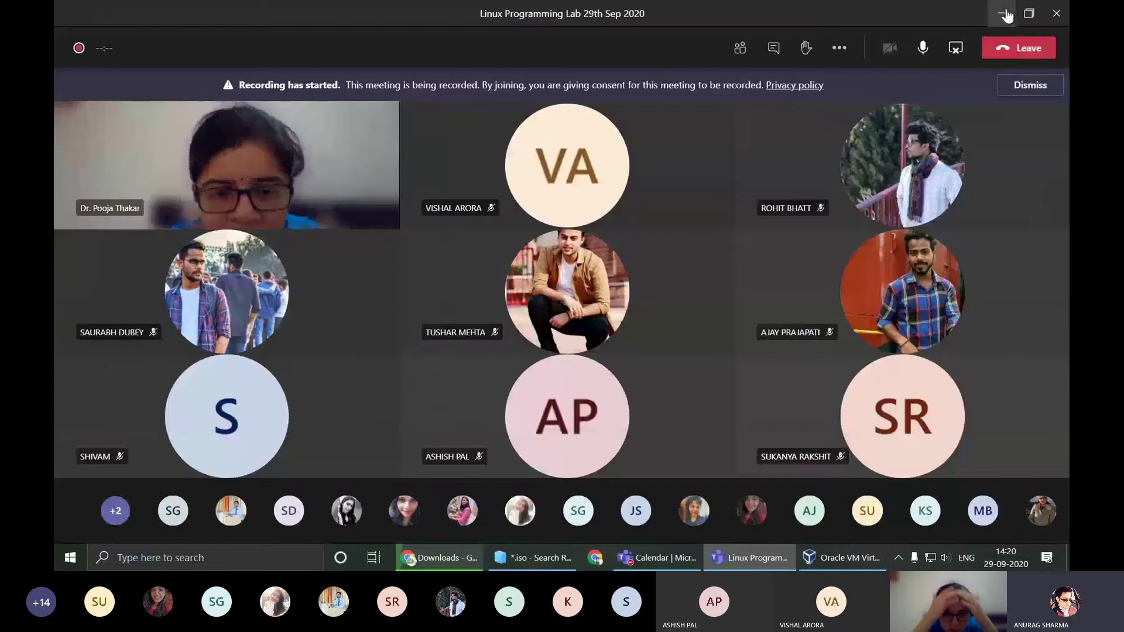
{"action": "left_click", "coordinate": [1004, 10]}
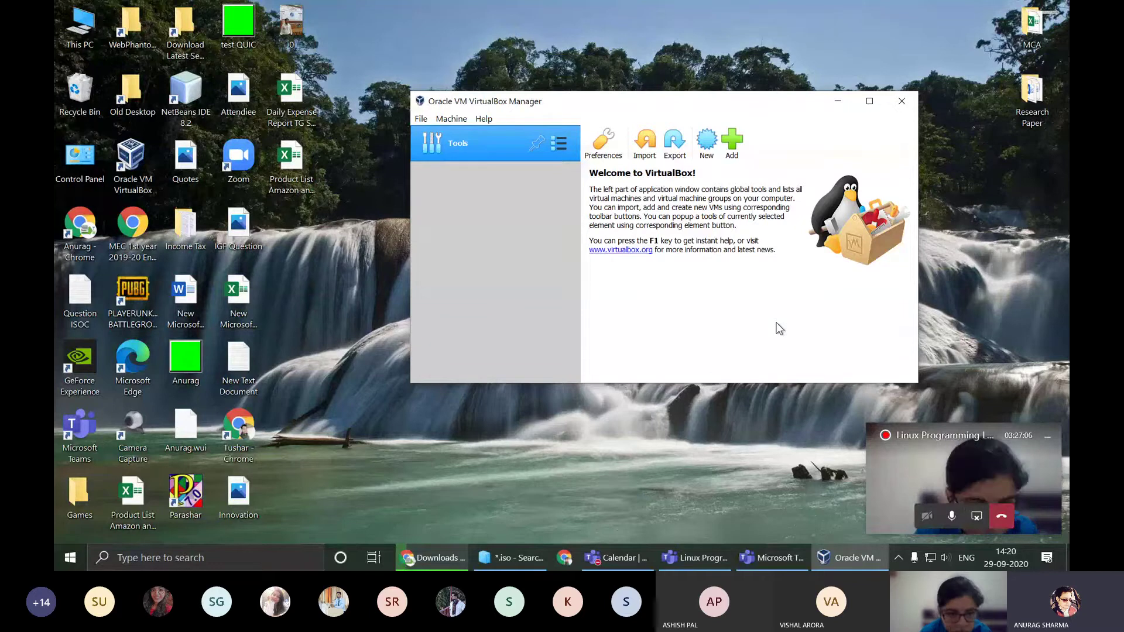
Step: Switch to Chrome's 'Thank you for downloading Ubuntu Desktop' 20.04.1 tab and scroll through it
{"action": "left_click", "coordinate": [452, 561]}
{"action": "left_click", "coordinate": [140, 10]}
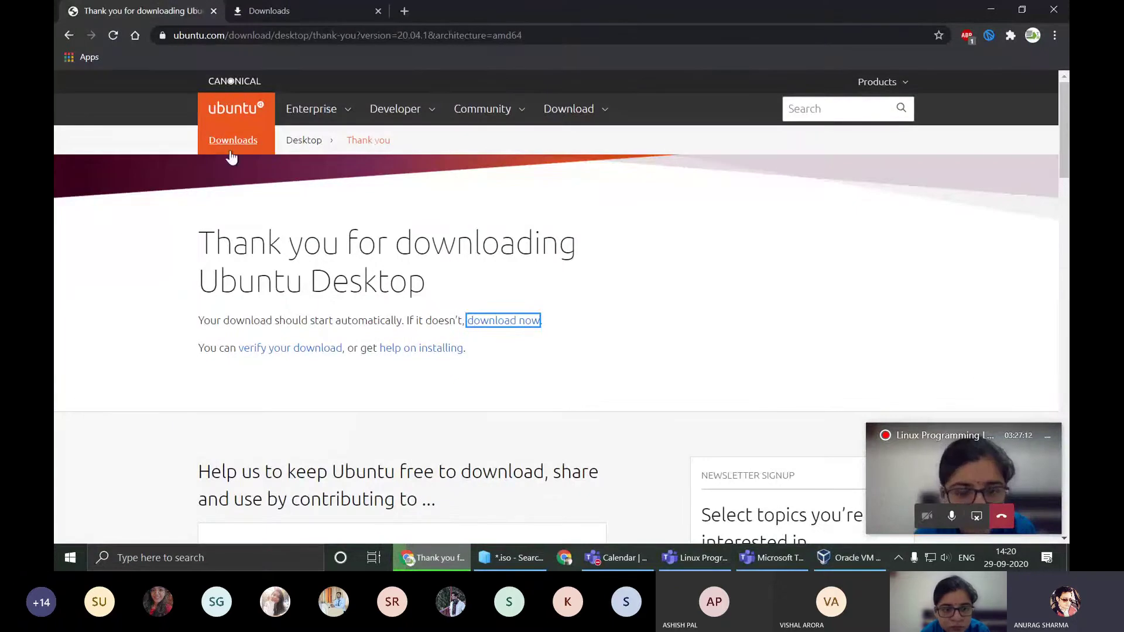
{"action": "left_click_drag", "start_coordinate": [448, 286], "coordinate": [206, 283]}
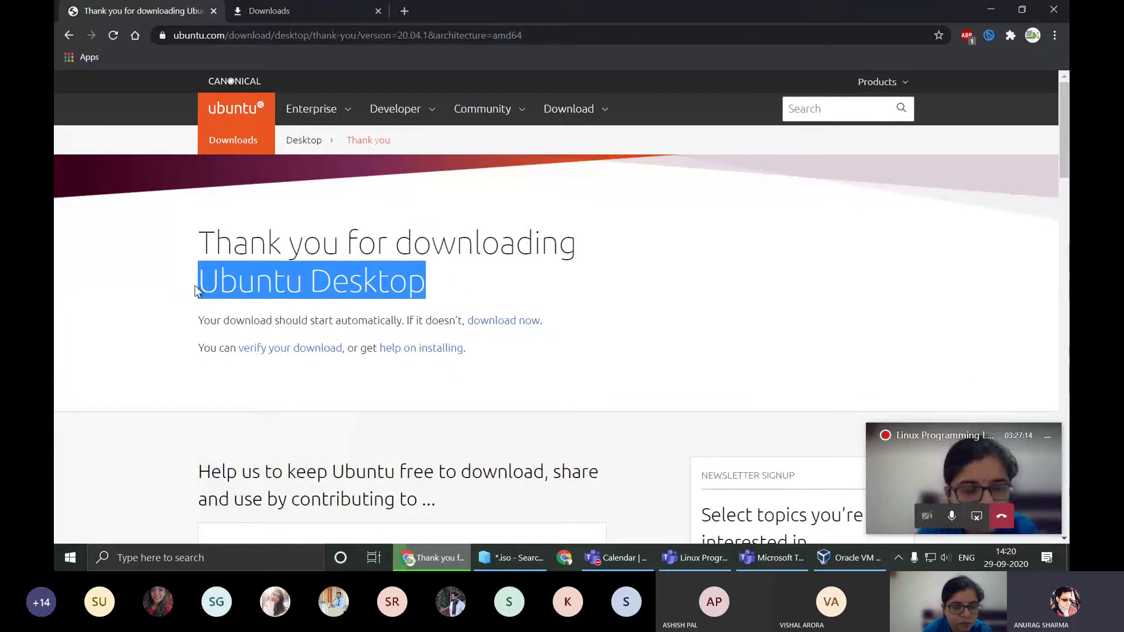
{"action": "left_click", "coordinate": [546, 280]}
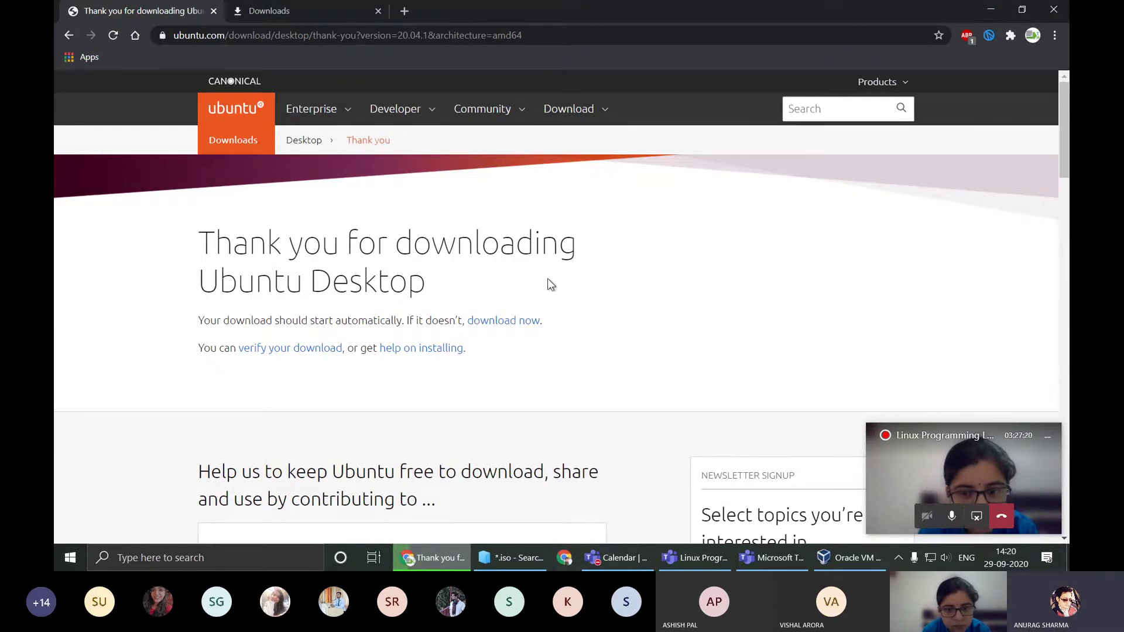
{"action": "scroll", "coordinate": [548, 280], "scroll_direction": "down", "scroll_amount": 3}
{"action": "scroll", "coordinate": [548, 281], "scroll_direction": "up", "scroll_amount": 3}
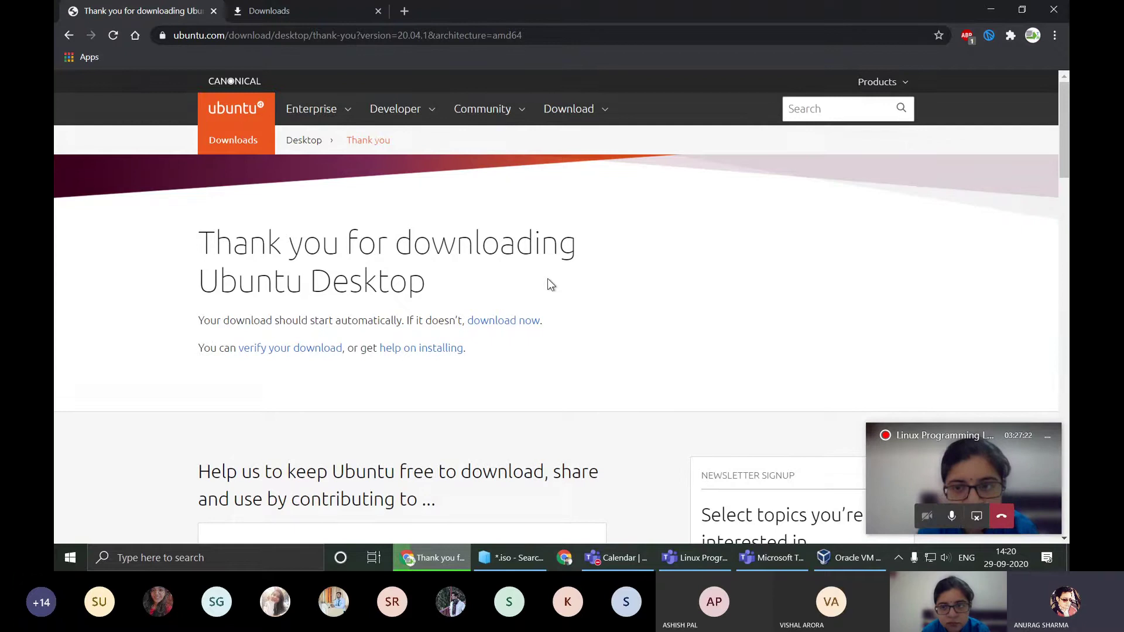
{"action": "scroll", "coordinate": [548, 280], "scroll_direction": "down", "scroll_amount": 3}
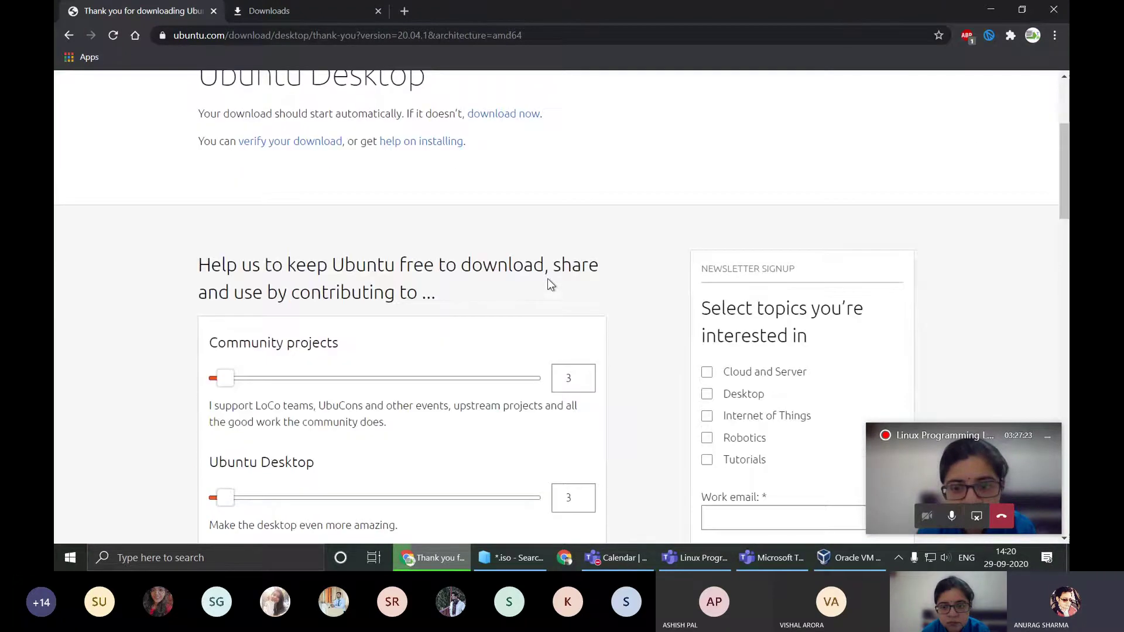
{"action": "scroll", "coordinate": [547, 278], "scroll_direction": "up", "scroll_amount": 3}
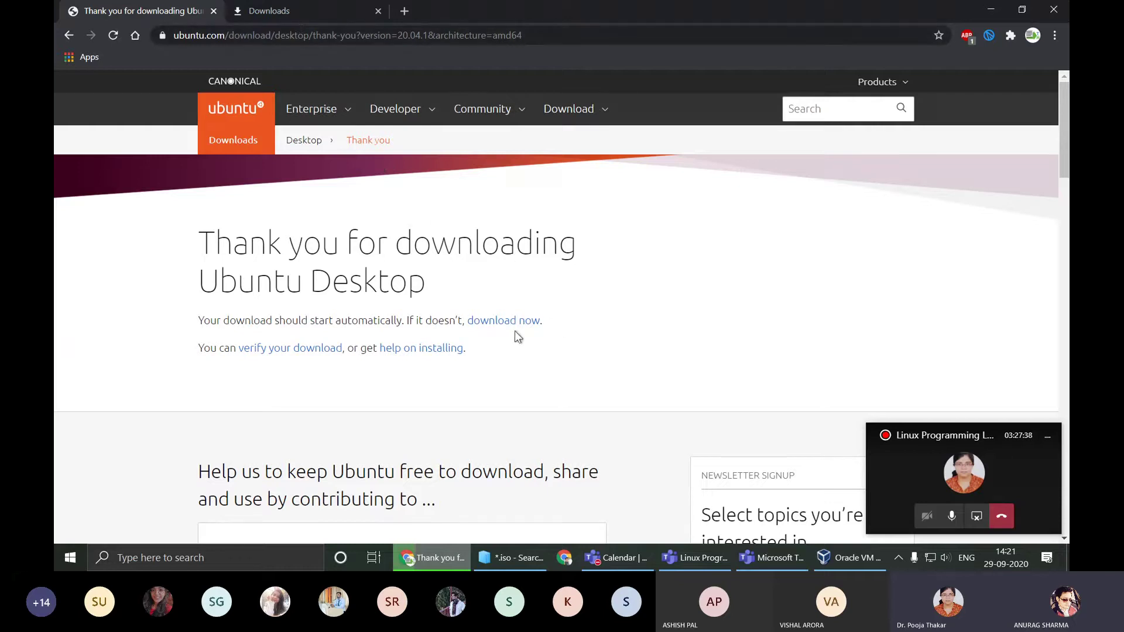
Step: Bring VirtualBox Manager forward, maximize then restore it, and switch back to Chrome's tabs
{"action": "left_click", "coordinate": [450, 556]}
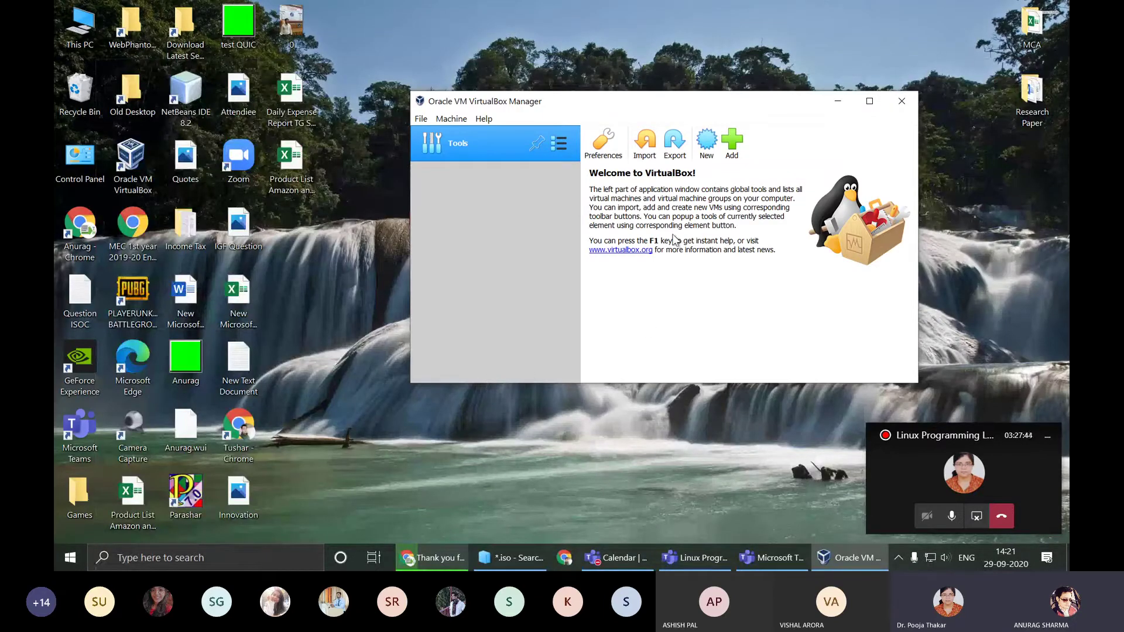
{"action": "double_click", "coordinate": [538, 106]}
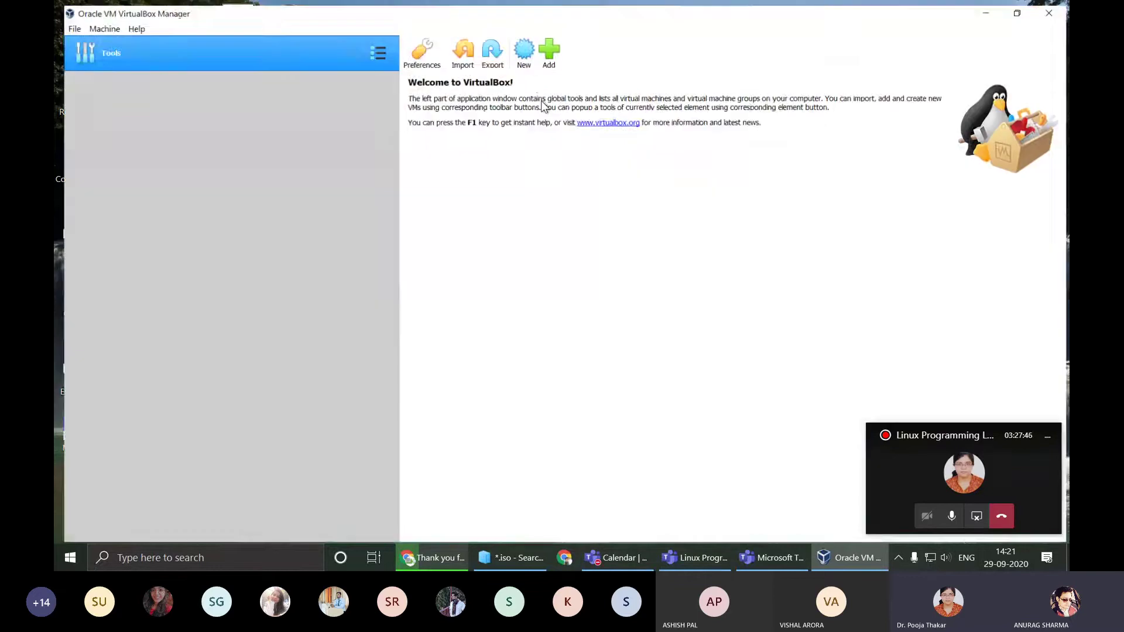
{"action": "double_click", "coordinate": [534, 18]}
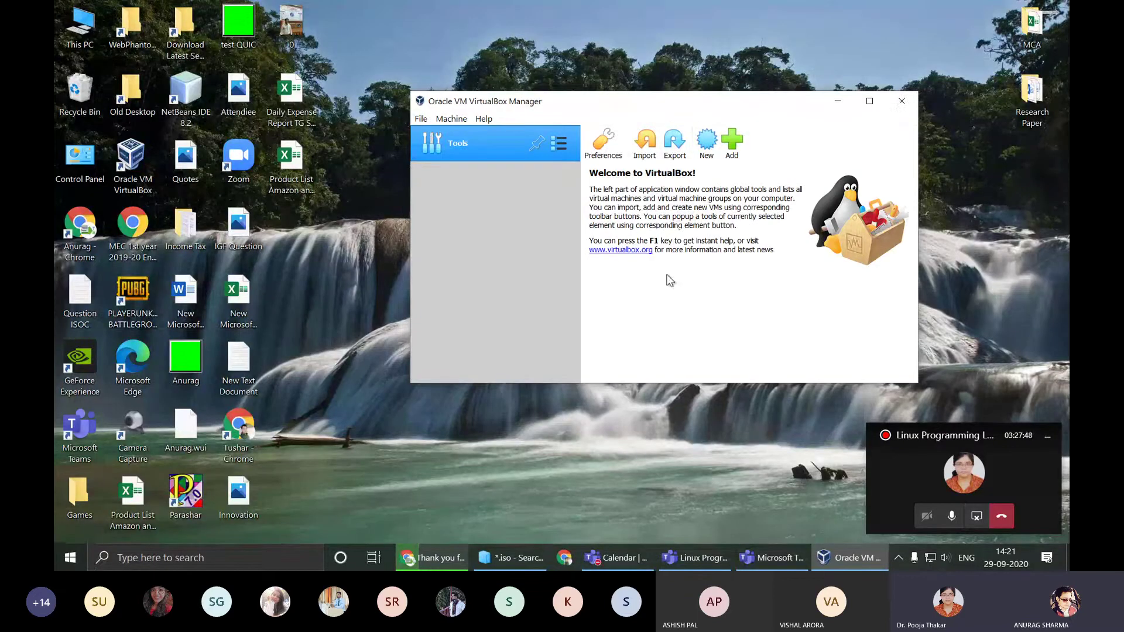
{"action": "left_click", "coordinate": [433, 557]}
{"action": "left_click", "coordinate": [346, 11]}
Step: Search Google for 'oracle virtual box' in a new tab and open virtualbox.org
{"action": "left_click", "coordinate": [404, 10]}
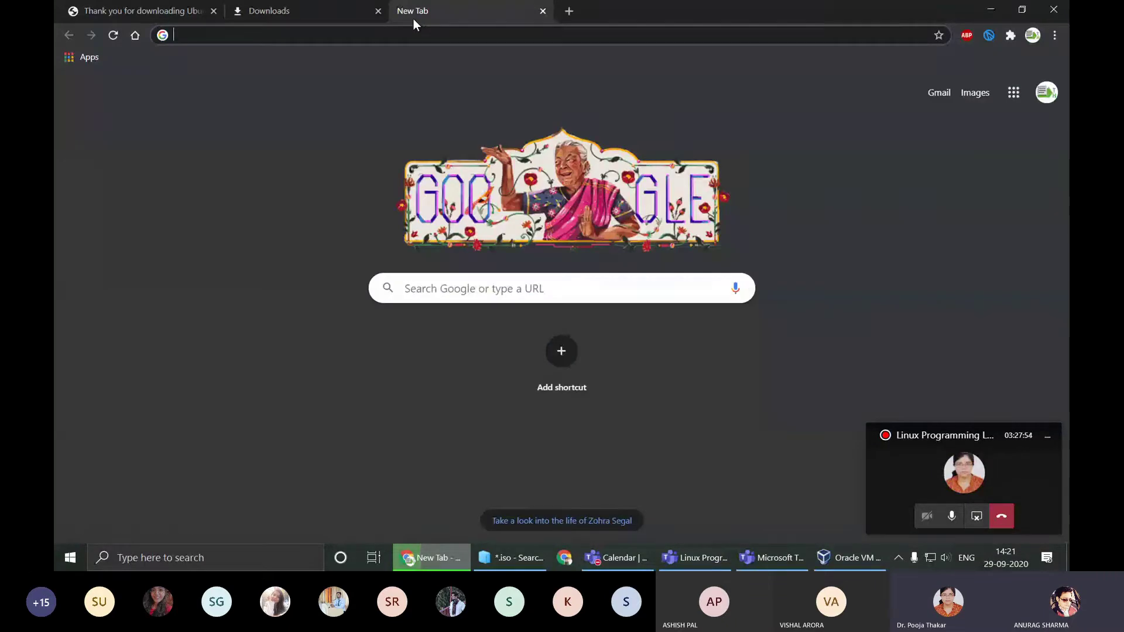
{"action": "type", "text": "oracle vir"}
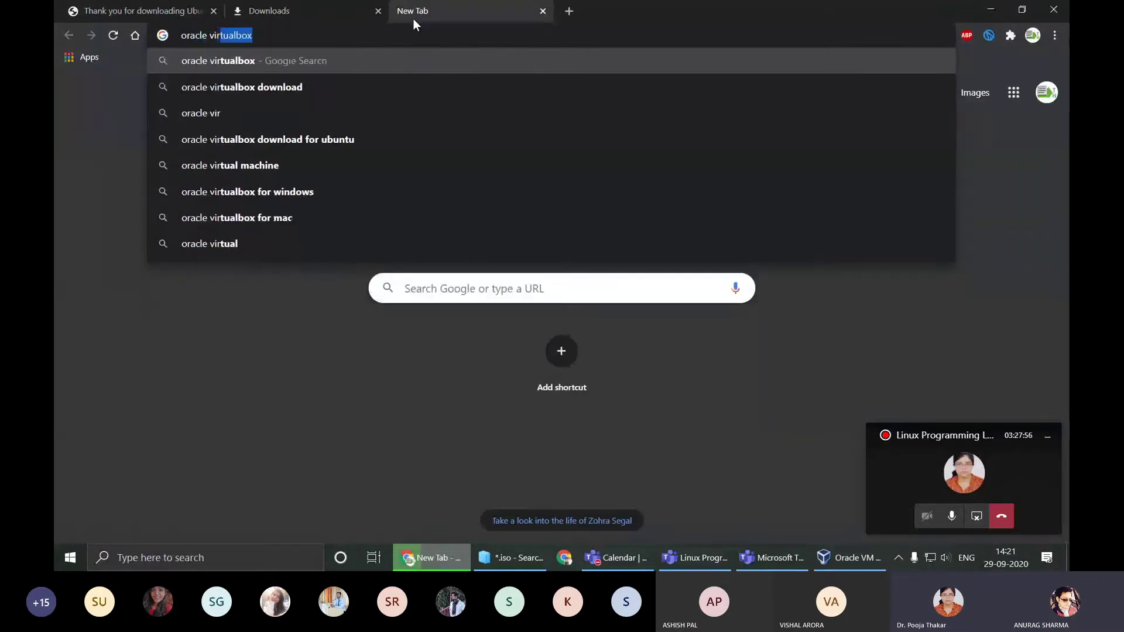
{"action": "type", "text": "tual box"}
{"action": "key", "text": "Return"}
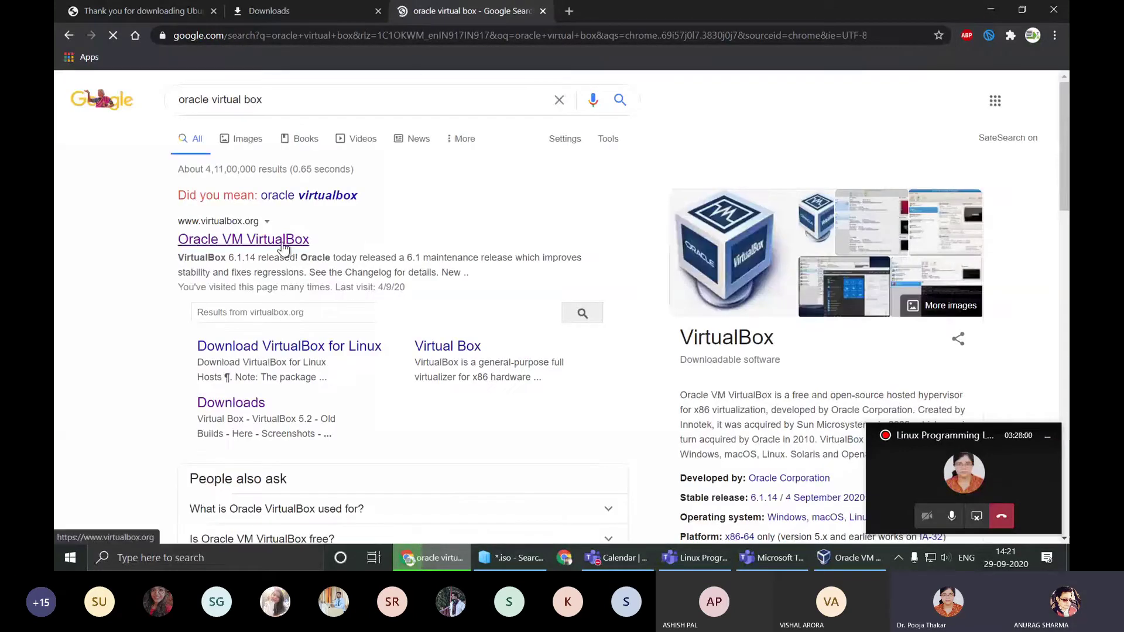
{"action": "left_click", "coordinate": [283, 247]}
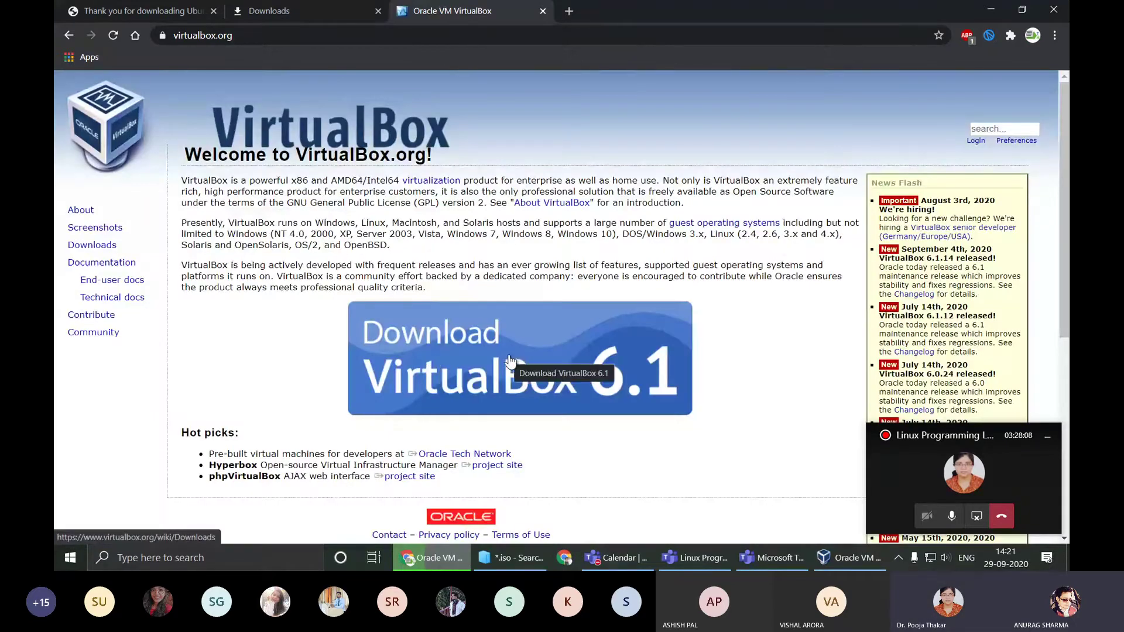
Step: Minimize Chrome, briefly restore virtualbox.org, then minimize again to show VirtualBox Manager
{"action": "left_click", "coordinate": [991, 10]}
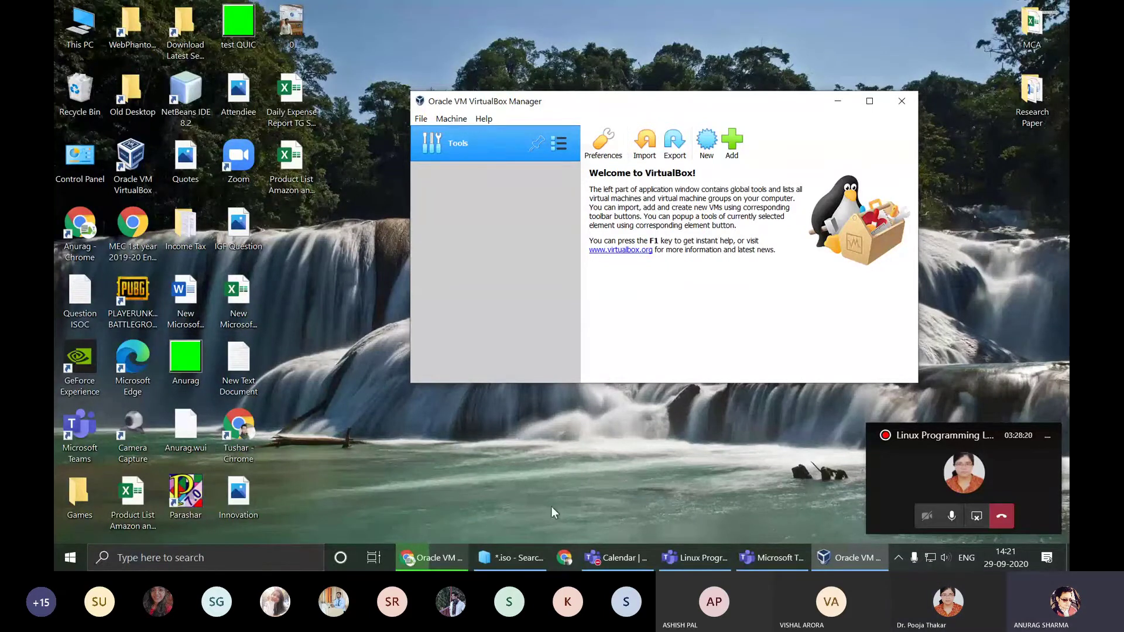
{"action": "left_click", "coordinate": [434, 555]}
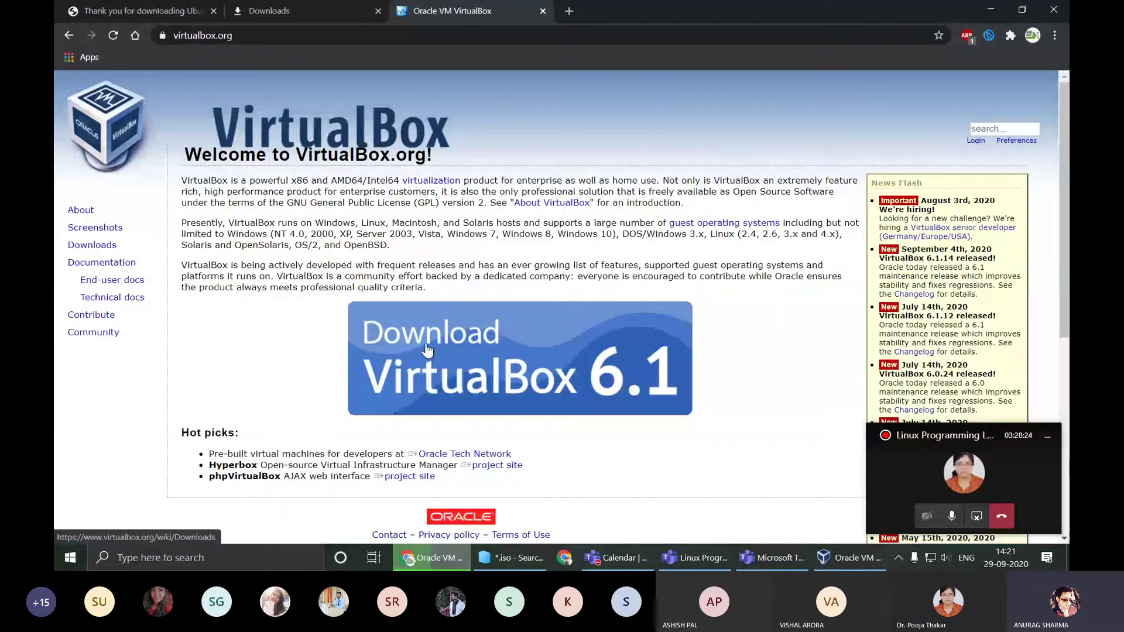
{"action": "left_click", "coordinate": [989, 10]}
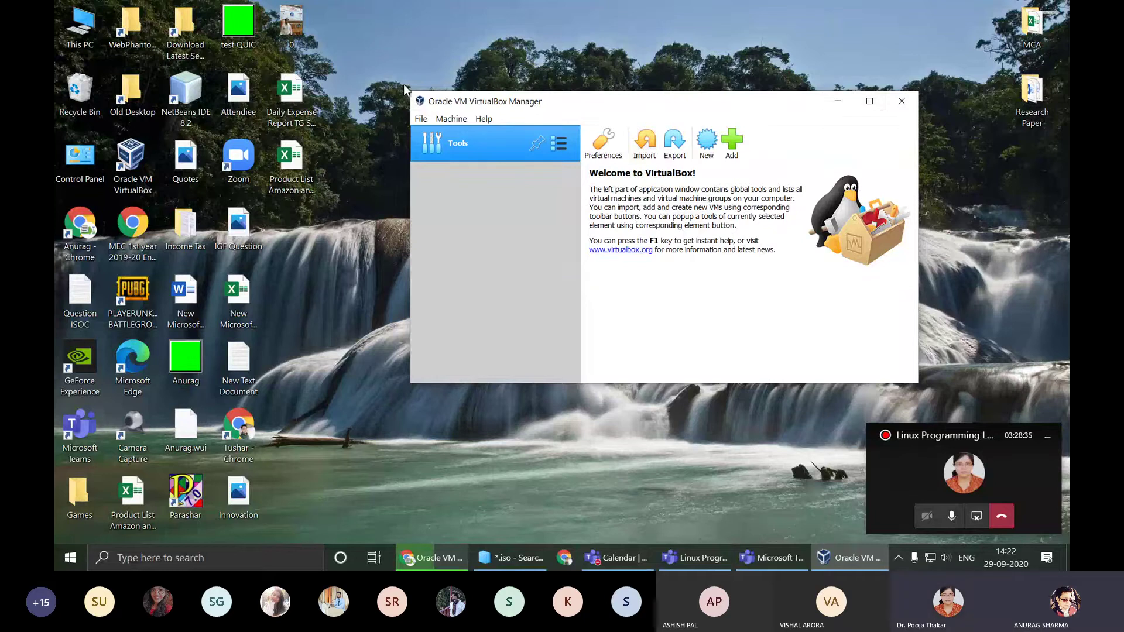
{"action": "left_click", "coordinate": [421, 118]}
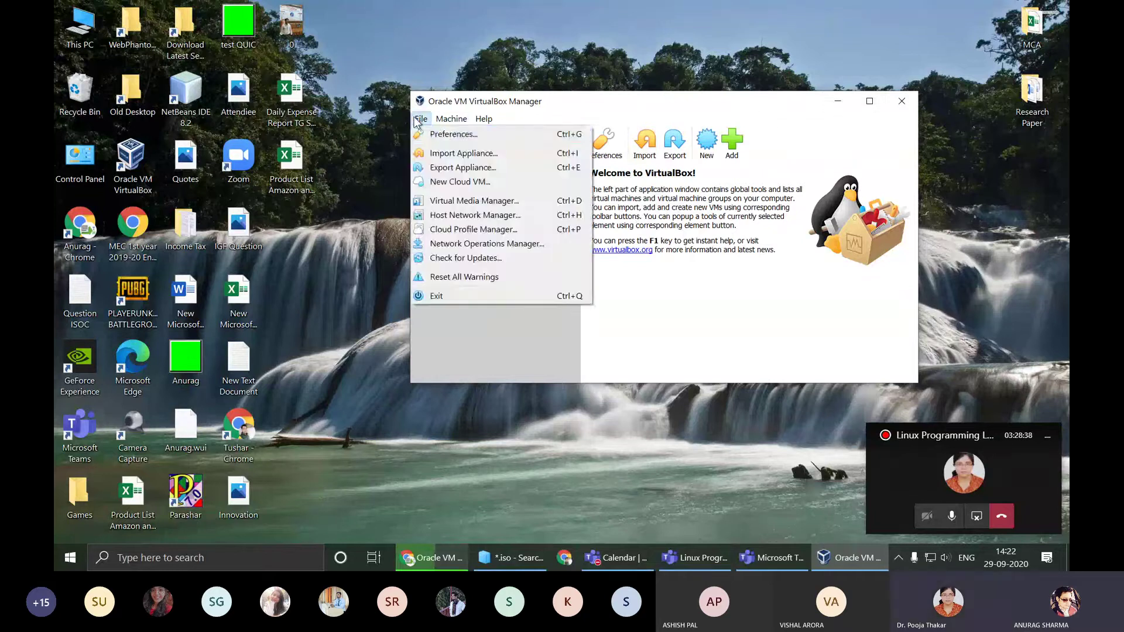
{"action": "left_click", "coordinate": [440, 133]}
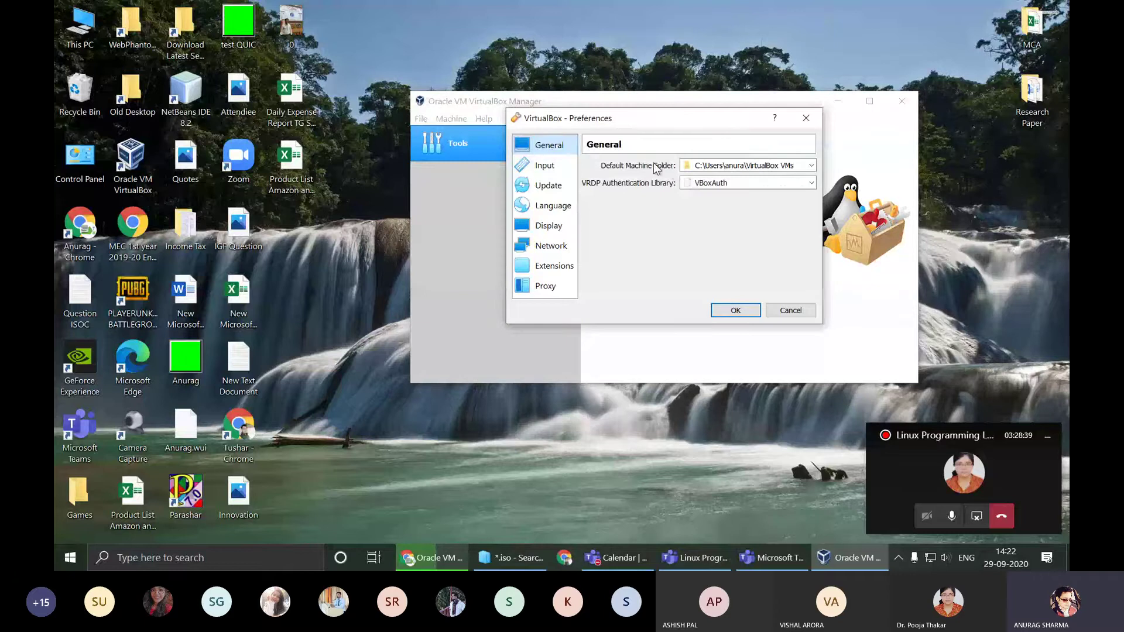
{"action": "left_click", "coordinate": [541, 170]}
{"action": "left_click", "coordinate": [543, 186]}
{"action": "left_click", "coordinate": [546, 210]}
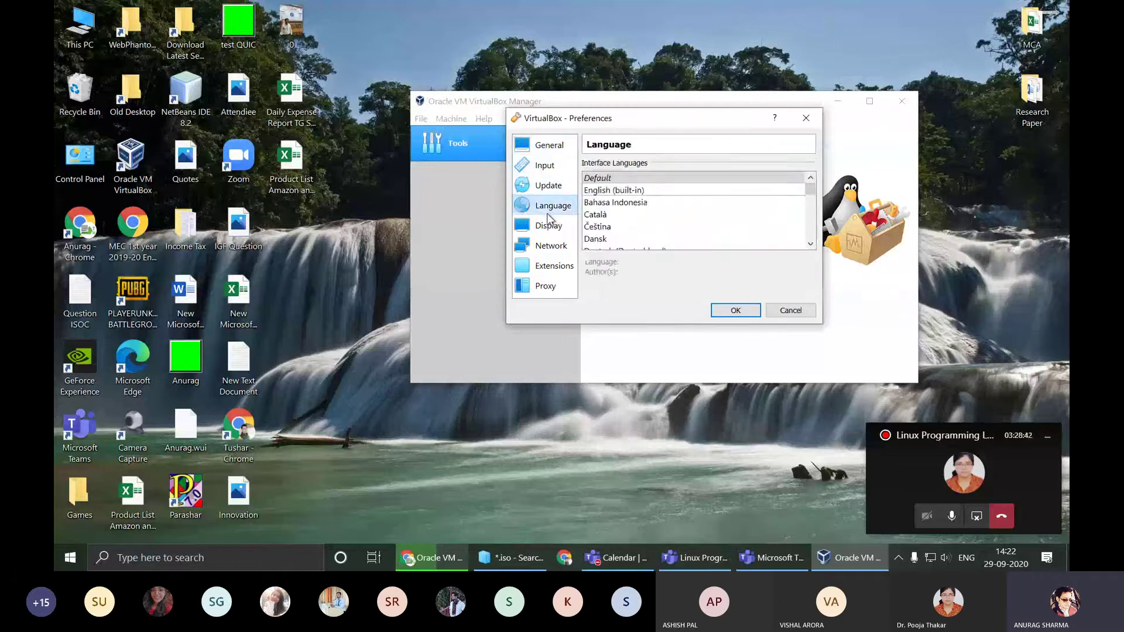
{"action": "left_click", "coordinate": [549, 229]}
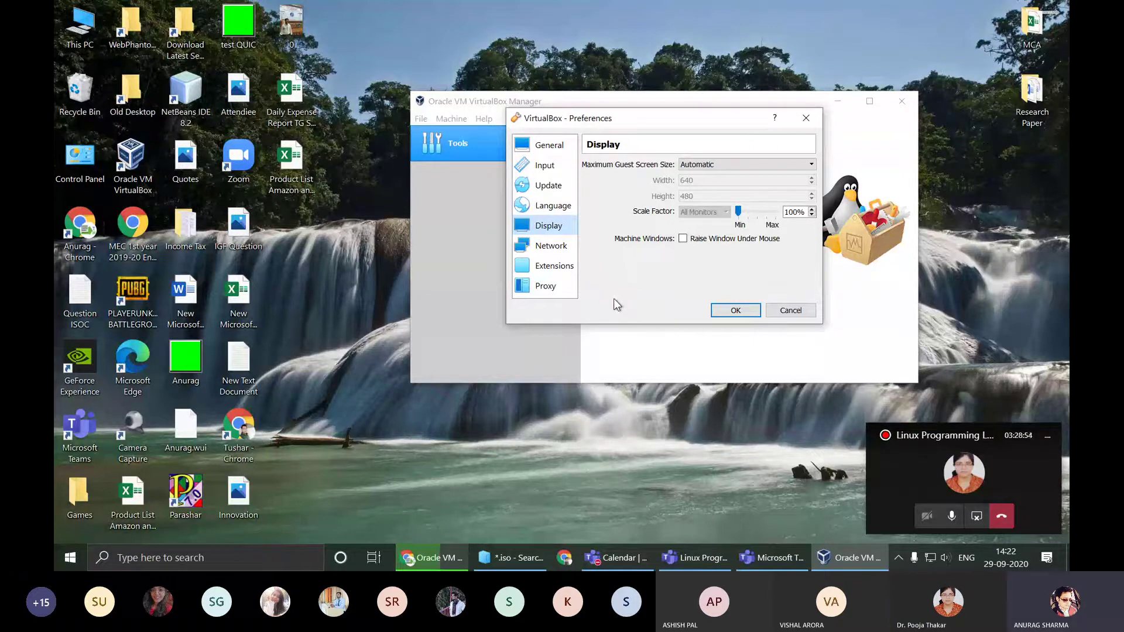
{"action": "left_click", "coordinate": [557, 250]}
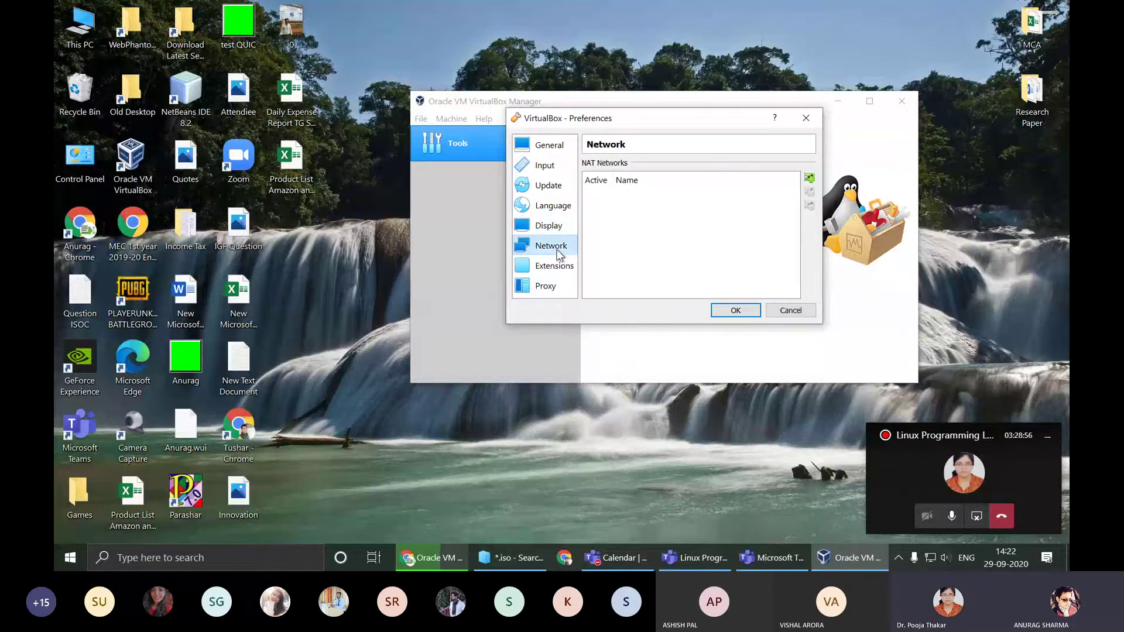
{"action": "left_click", "coordinate": [556, 266]}
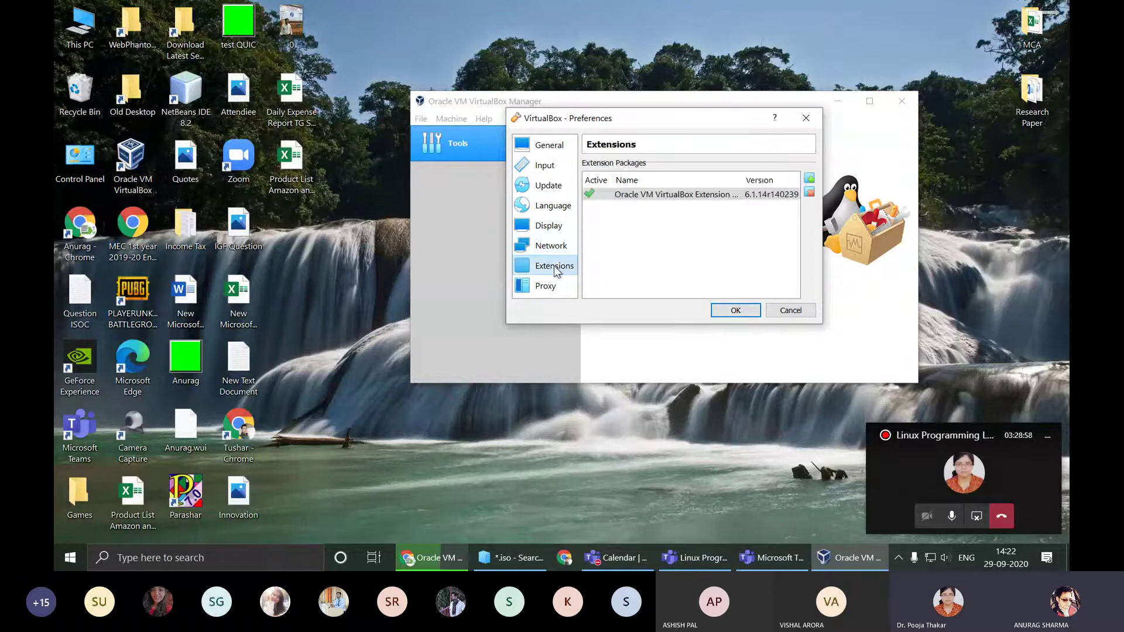
{"action": "left_click", "coordinate": [554, 253]}
{"action": "left_click", "coordinate": [554, 263]}
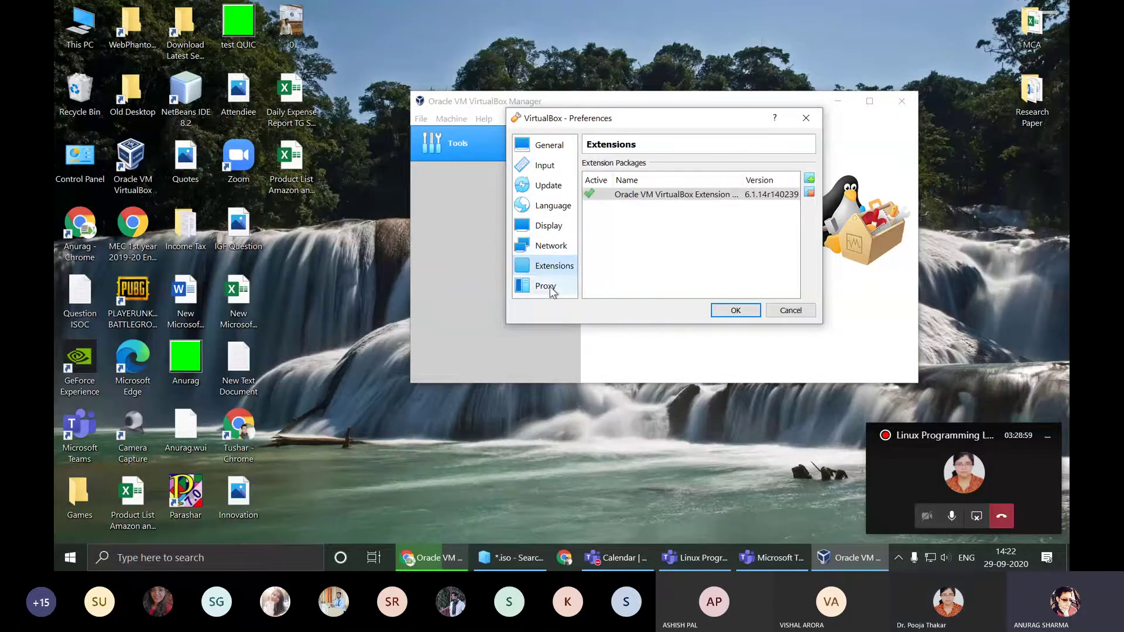
{"action": "left_click", "coordinate": [567, 287]}
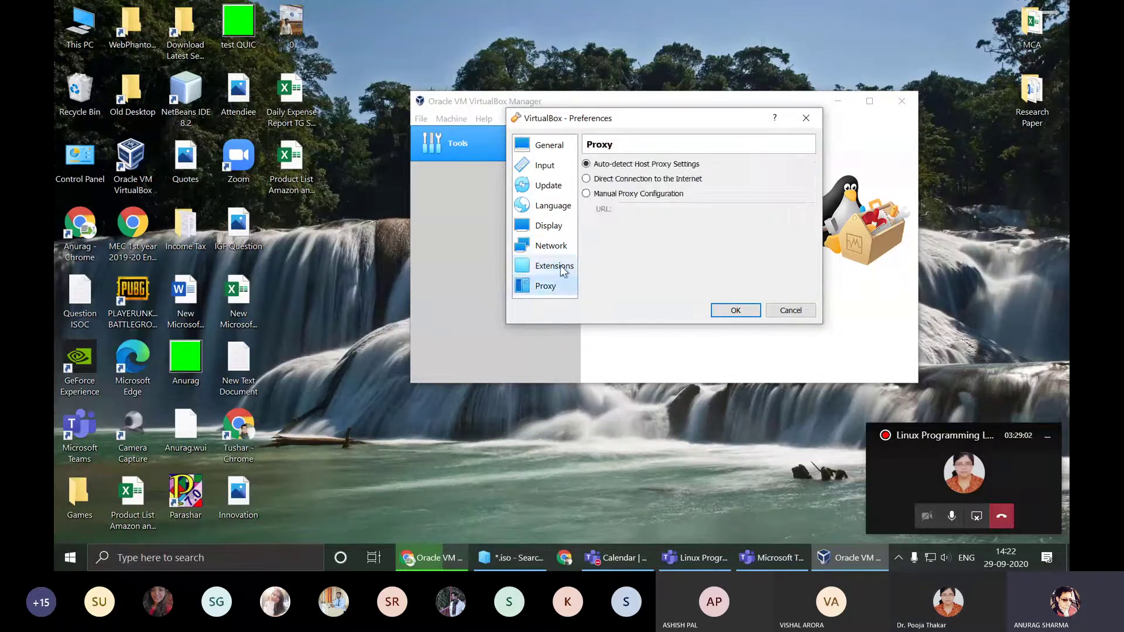
{"action": "left_click", "coordinate": [561, 267]}
{"action": "left_click", "coordinate": [545, 146]}
{"action": "left_click", "coordinate": [557, 271]}
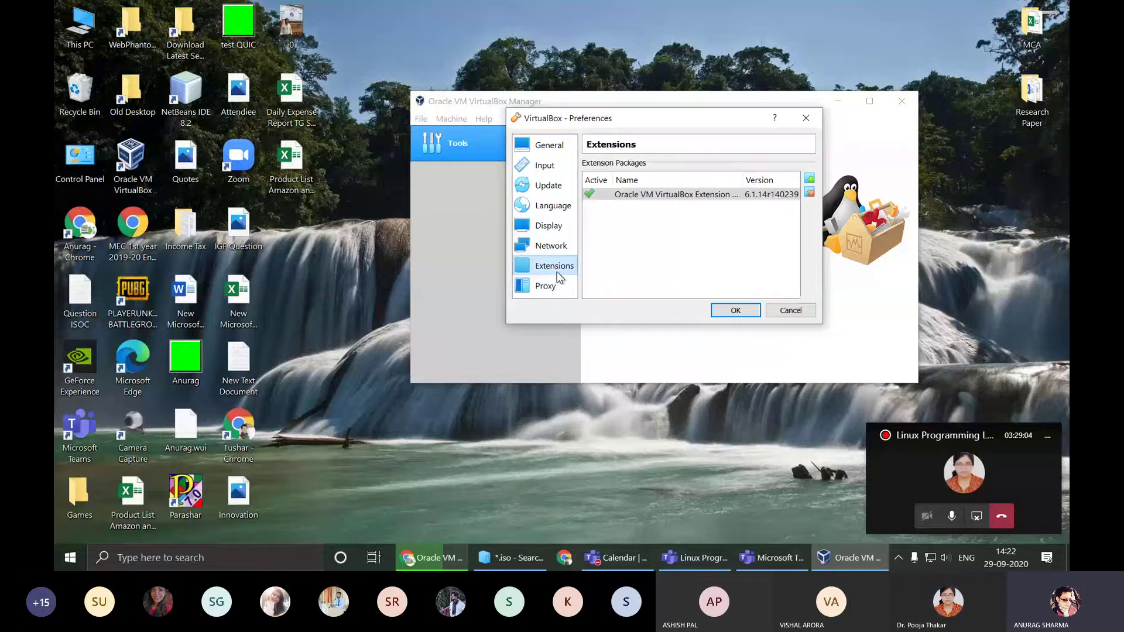
{"action": "left_click", "coordinate": [748, 312]}
{"action": "left_click", "coordinate": [748, 312]}
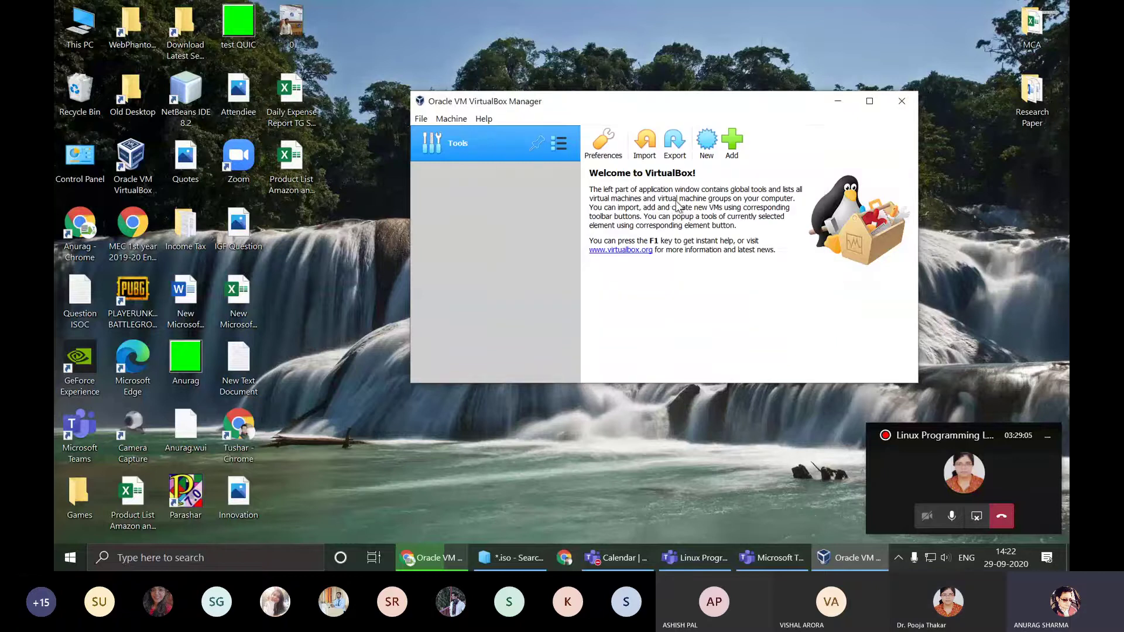
Step: Check the Ubuntu ISO download at 1.8 of 2.6 GB in Chrome, then minimize Chrome
{"action": "left_click", "coordinate": [447, 549]}
{"action": "left_click", "coordinate": [300, 15]}
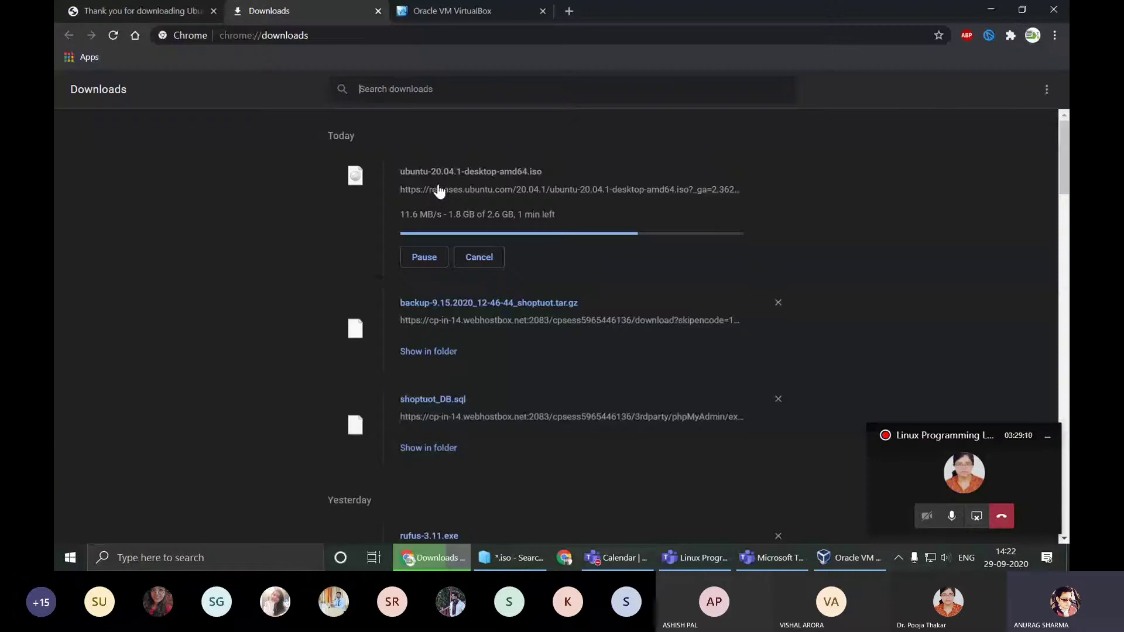
{"action": "left_click_drag", "start_coordinate": [400, 171], "coordinate": [550, 175]}
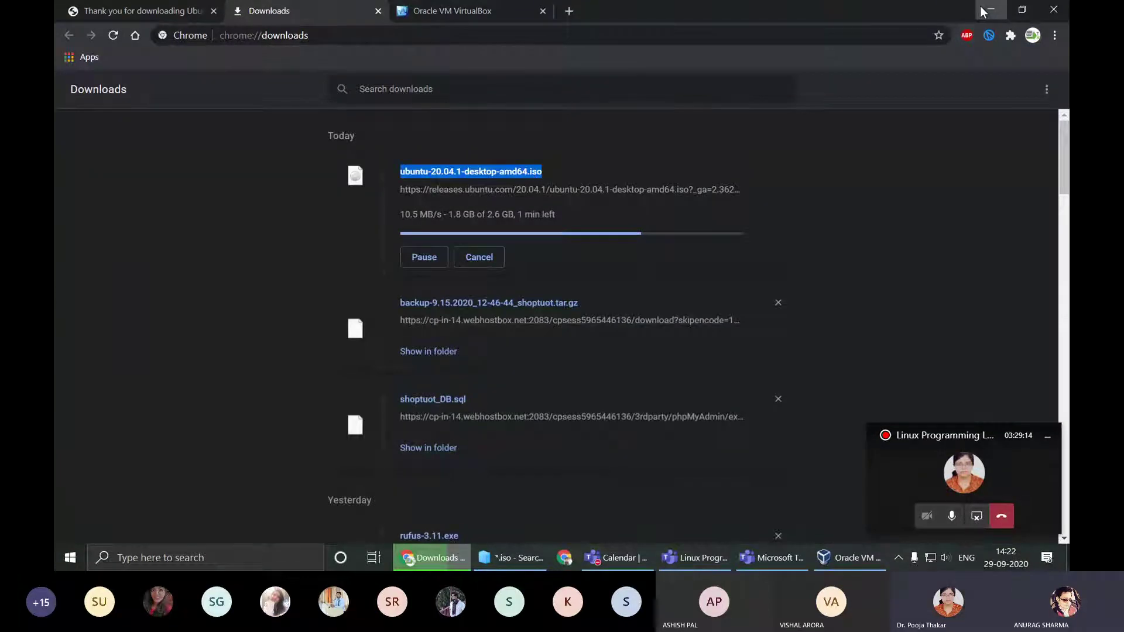
{"action": "left_click", "coordinate": [985, 11]}
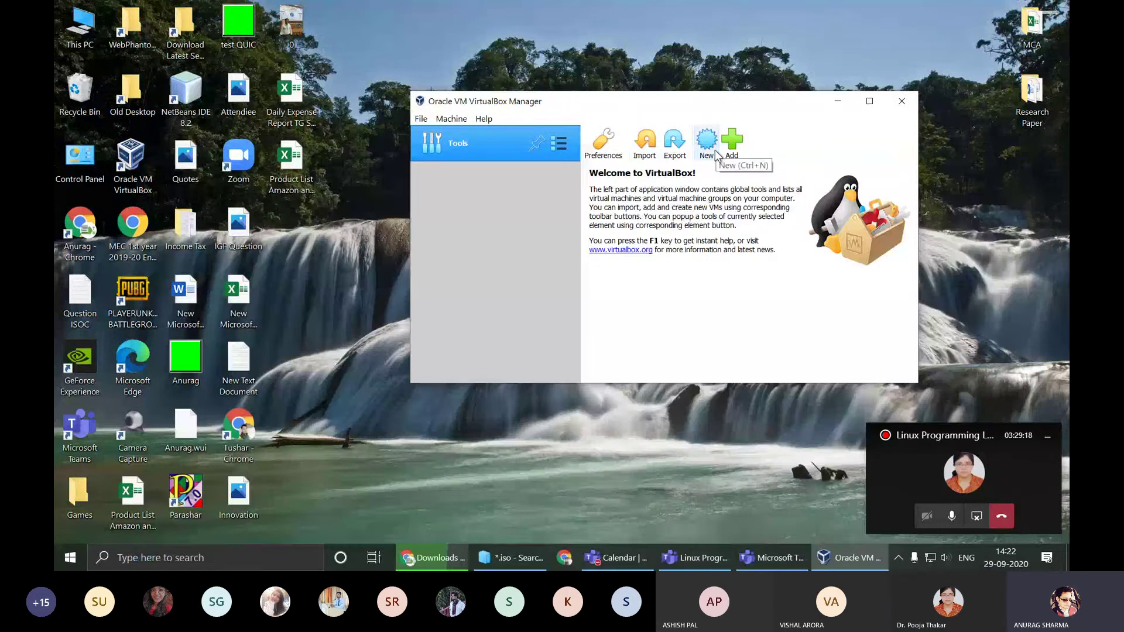
Step: Maximize VirtualBox Manager, then open and cancel the Import Appliance and Preferences dialogs
{"action": "left_click", "coordinate": [869, 100]}
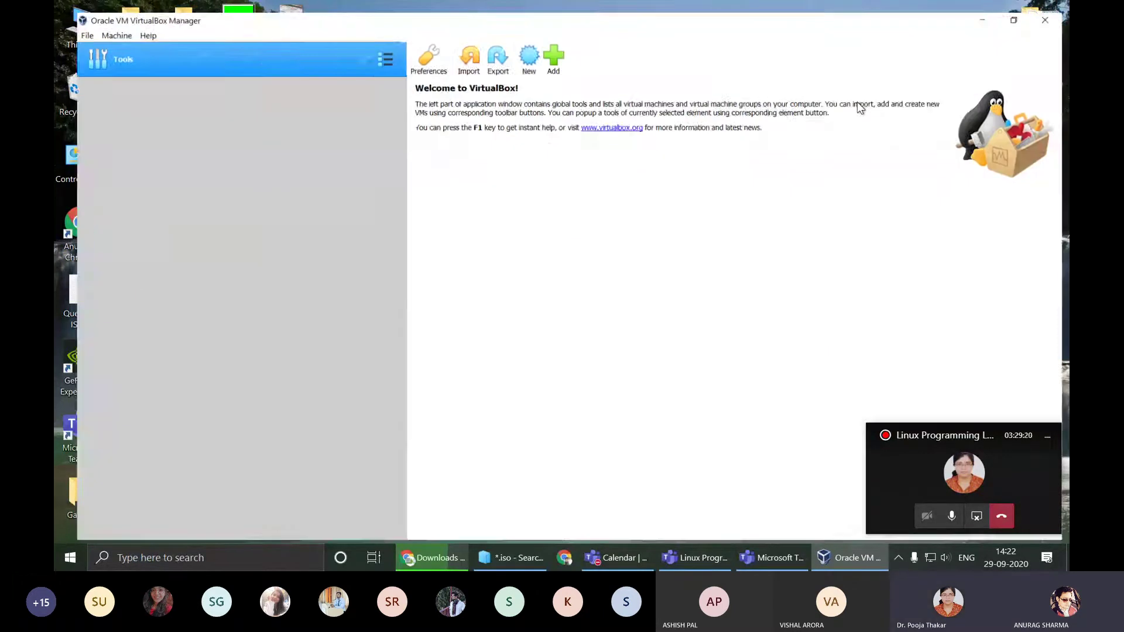
{"action": "left_click", "coordinate": [451, 48]}
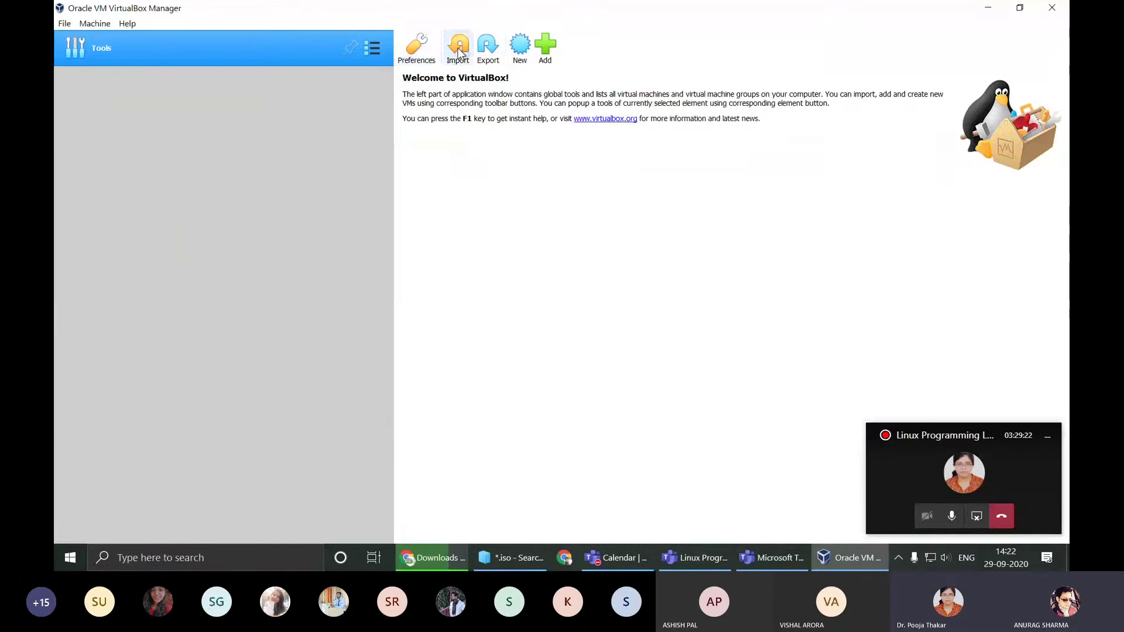
{"action": "key", "text": "Escape"}
{"action": "left_click", "coordinate": [417, 45]}
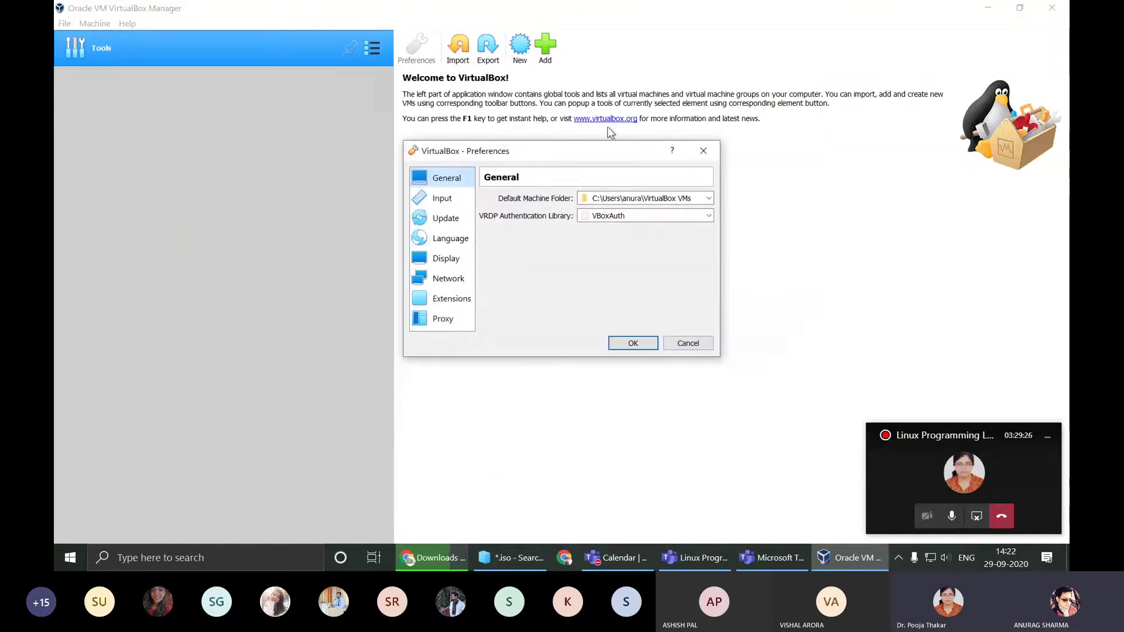
{"action": "left_click", "coordinate": [690, 343]}
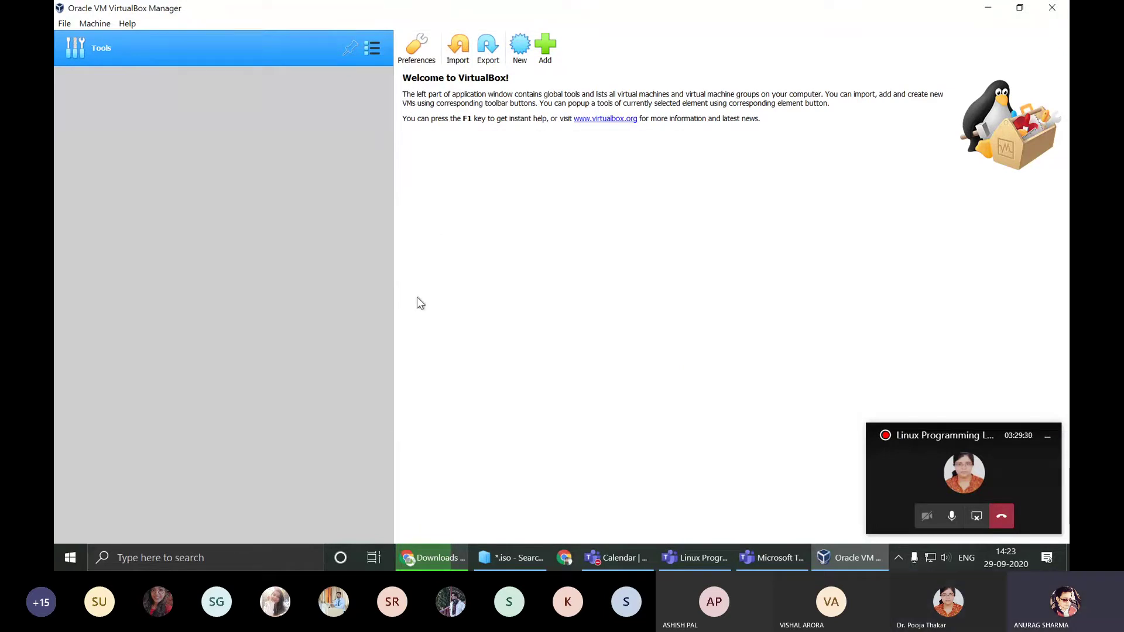
Step: After cancelling a first try and the Add file picker, open the New machine wizard
{"action": "left_click", "coordinate": [524, 49]}
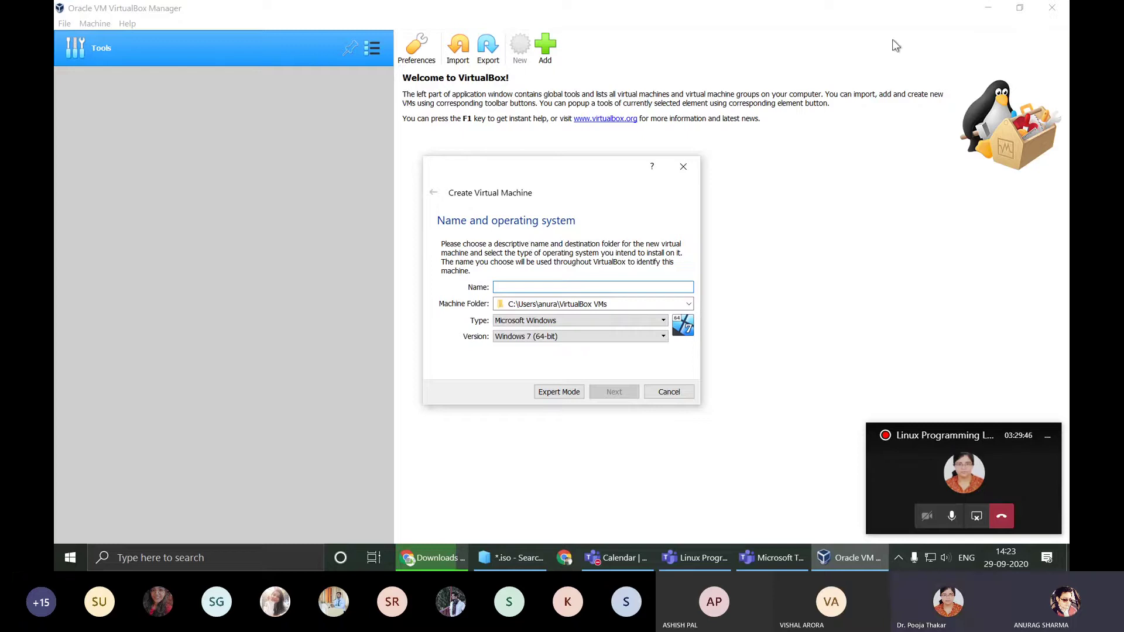
{"action": "left_click", "coordinate": [683, 166]}
{"action": "left_click", "coordinate": [988, 7]}
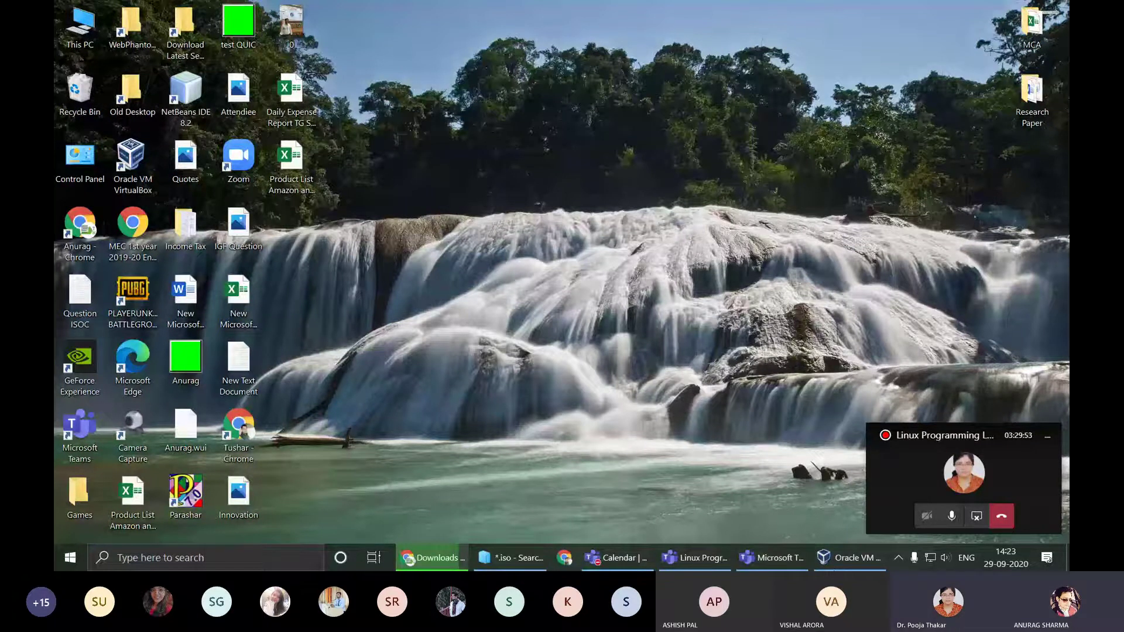
{"action": "key", "text": "alt+Tab"}
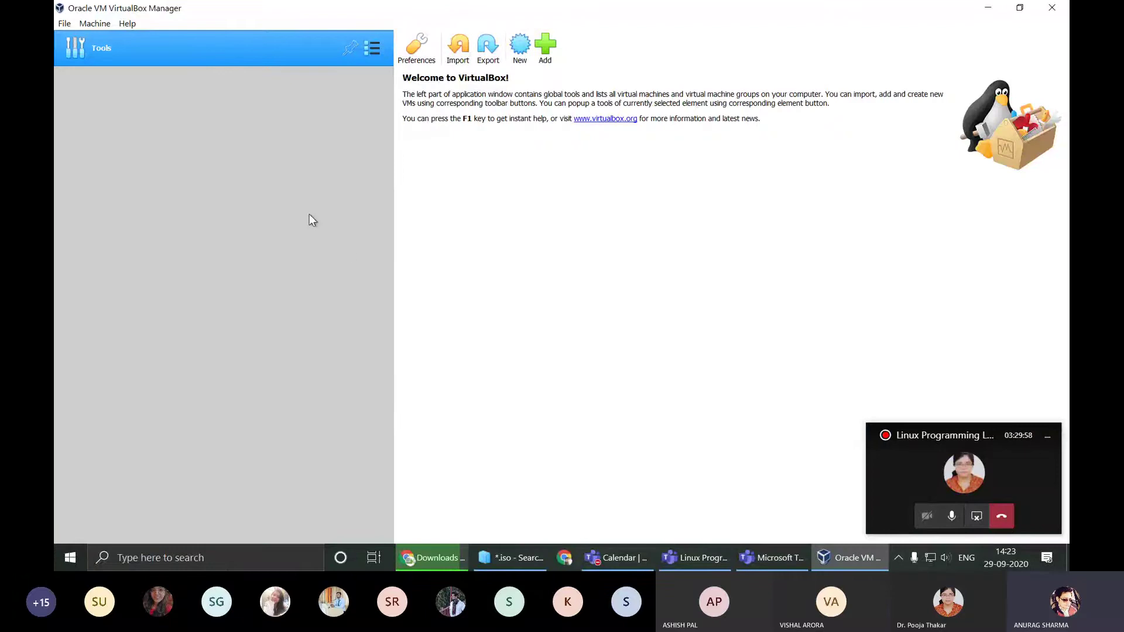
{"action": "left_click", "coordinate": [545, 47]}
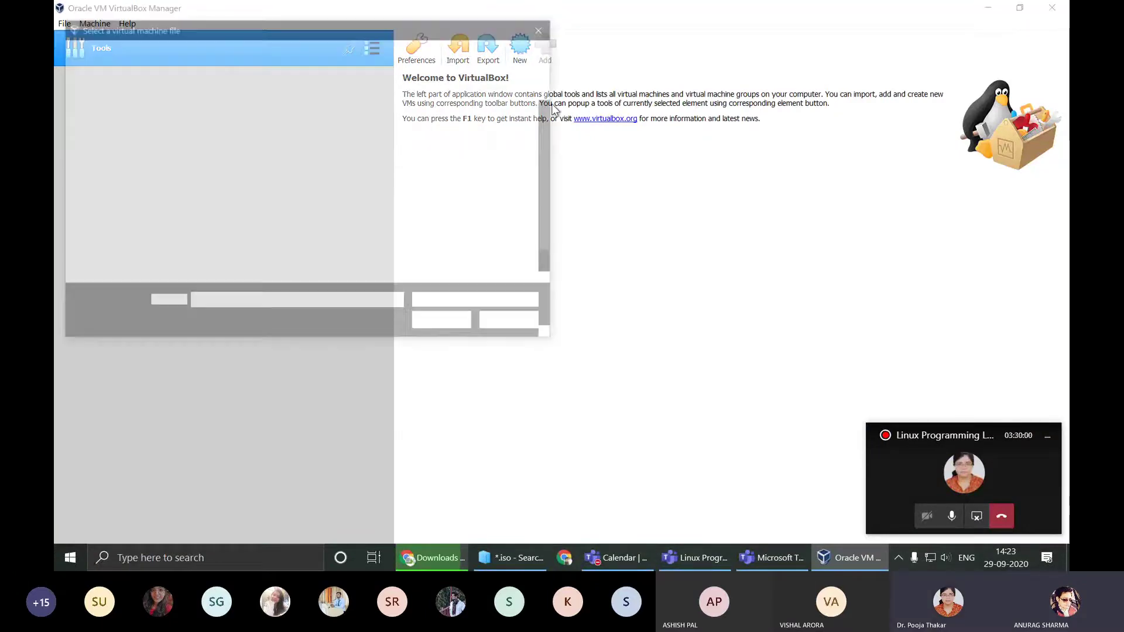
{"action": "left_click", "coordinate": [550, 23]}
{"action": "left_click", "coordinate": [520, 46]}
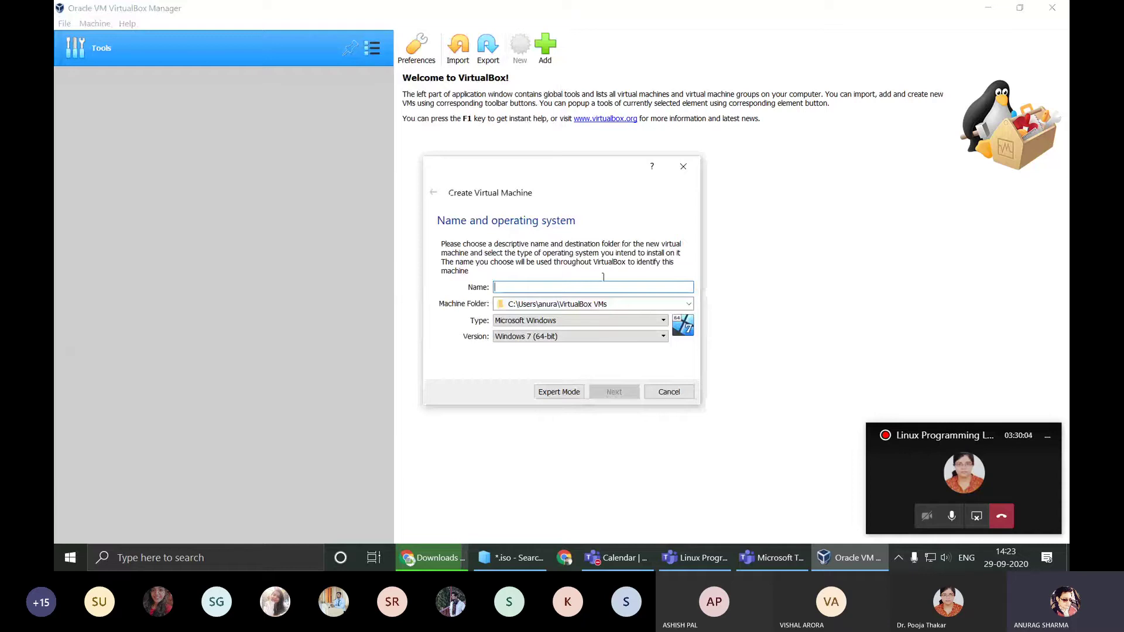
Step: Choose type Linux and name the machine Ubuntu20, so version becomes Ubuntu (64-bit)
{"action": "left_click", "coordinate": [564, 322]}
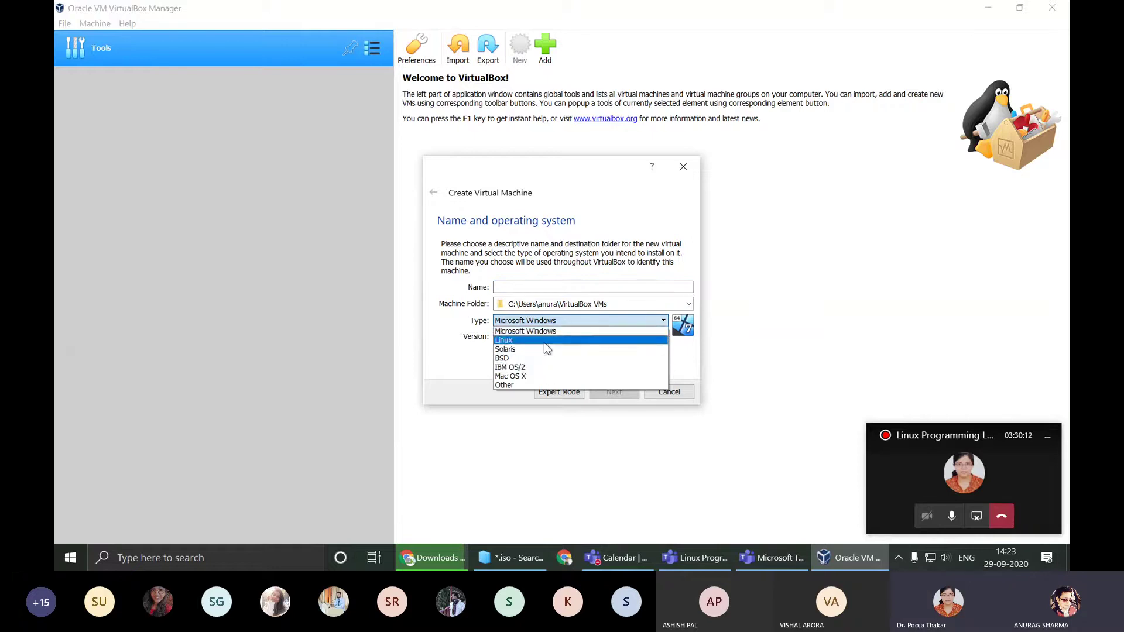
{"action": "left_click", "coordinate": [543, 341]}
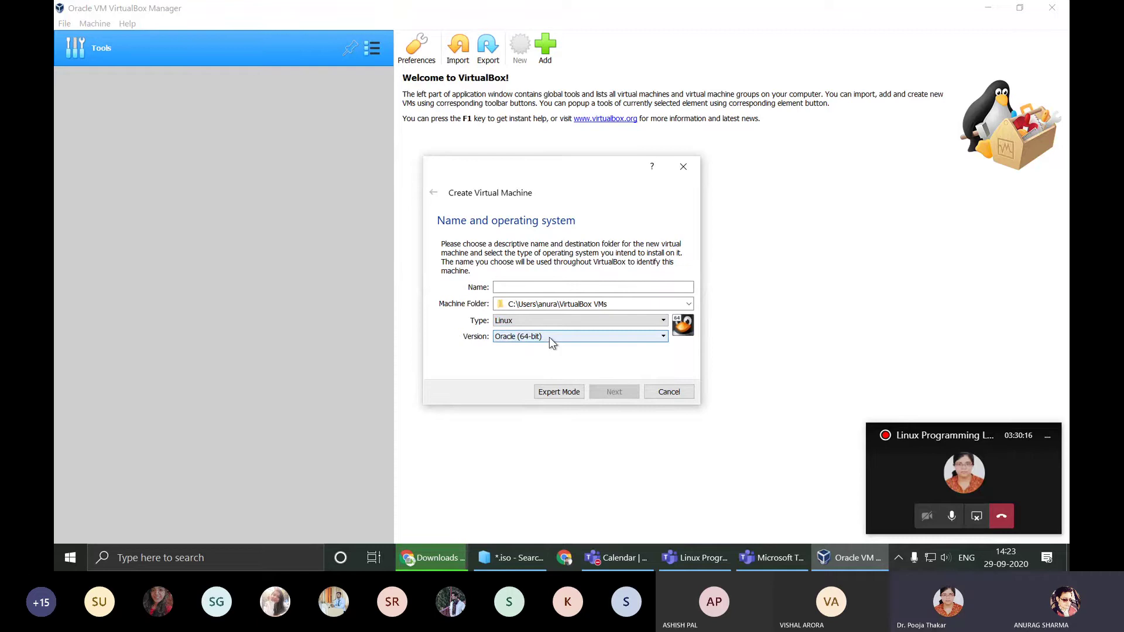
{"action": "left_click", "coordinate": [554, 287]}
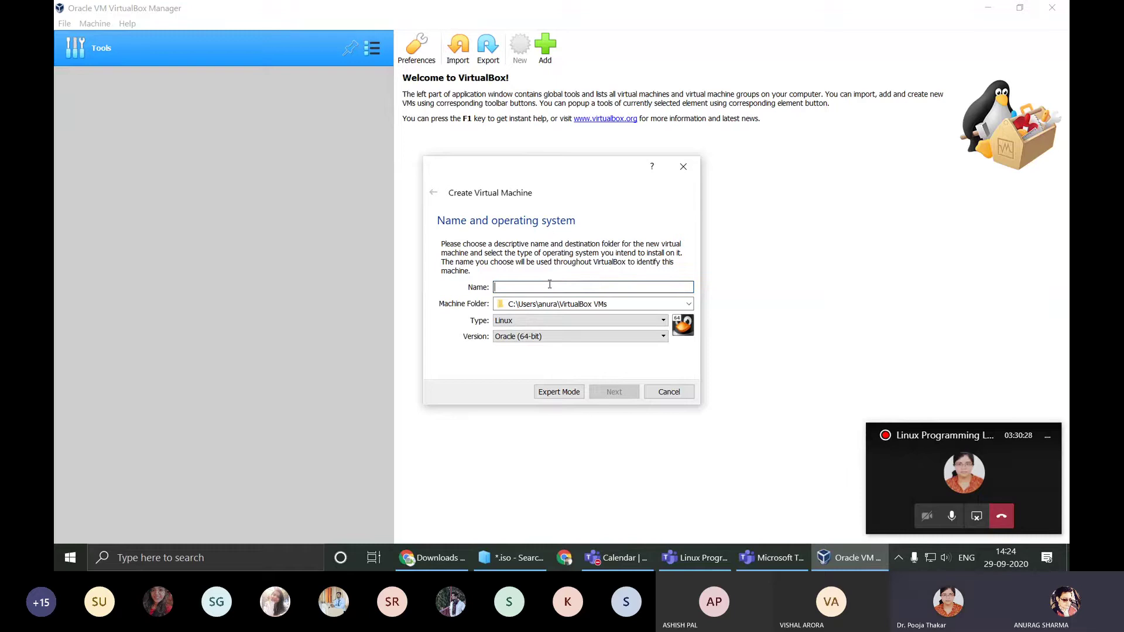
{"action": "type", "text": "Ub"}
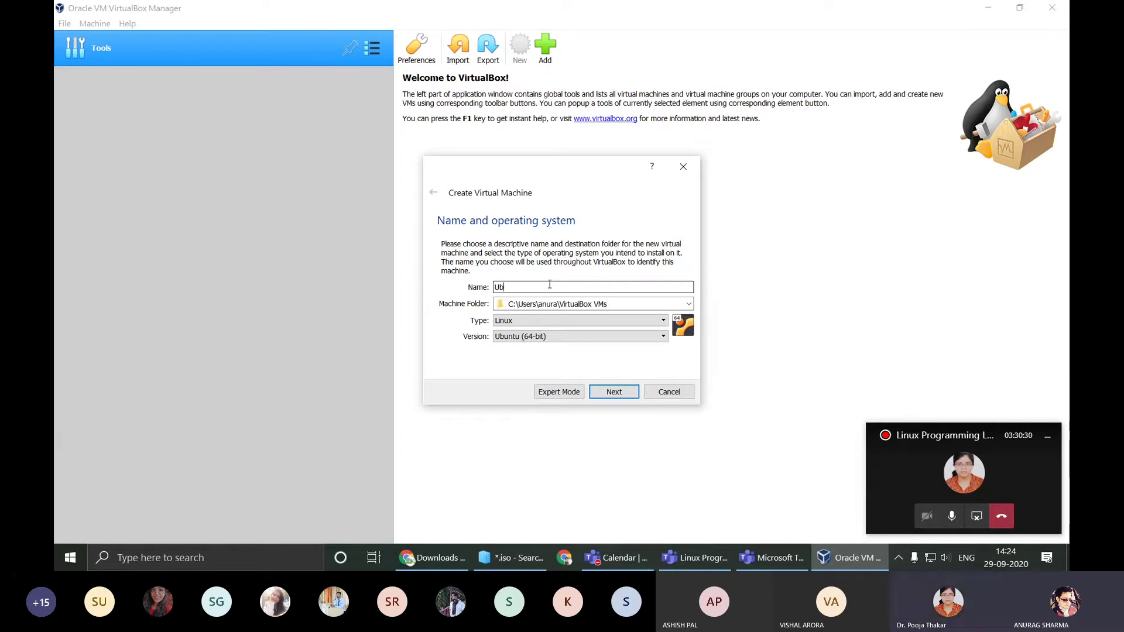
{"action": "type", "text": "untu"}
{"action": "key", "text": "Tab"}
{"action": "key", "text": "Tab"}
{"action": "key", "text": "Tab"}
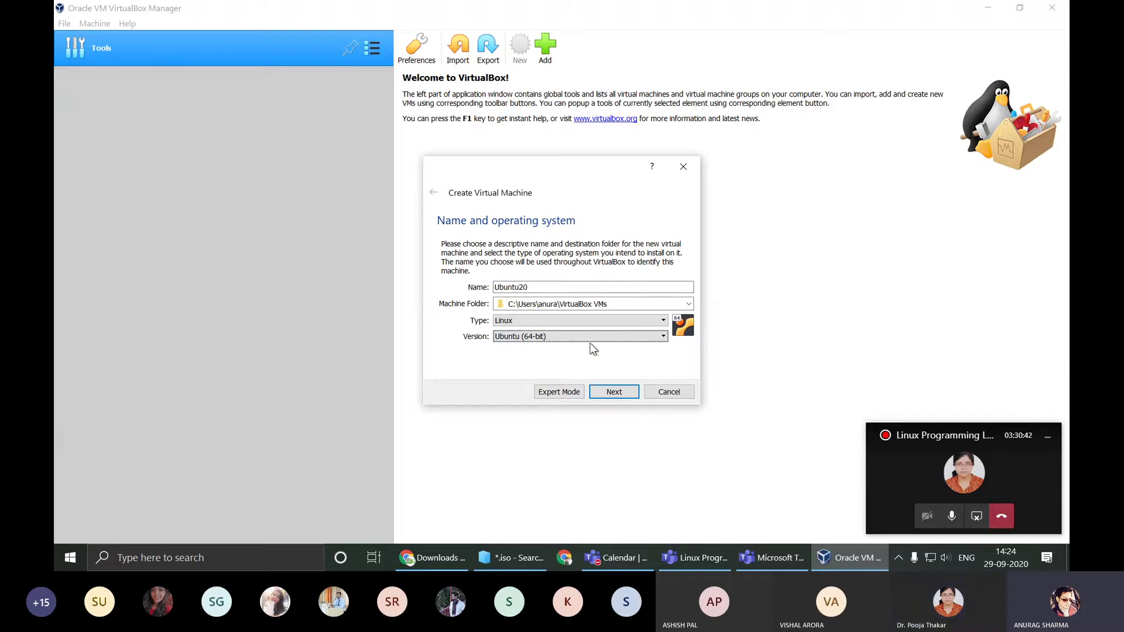
Step: In expert mode, set the new machine's type to Linux and version to Ubuntu (64-bit)
{"action": "left_click", "coordinate": [570, 393]}
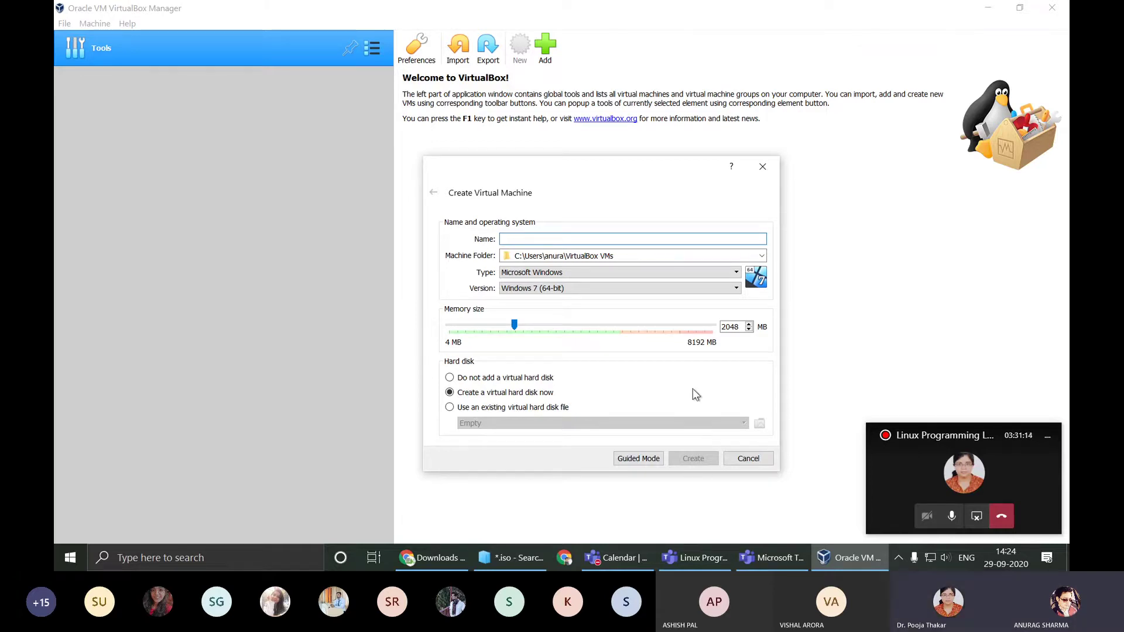
{"action": "left_click", "coordinate": [632, 273]}
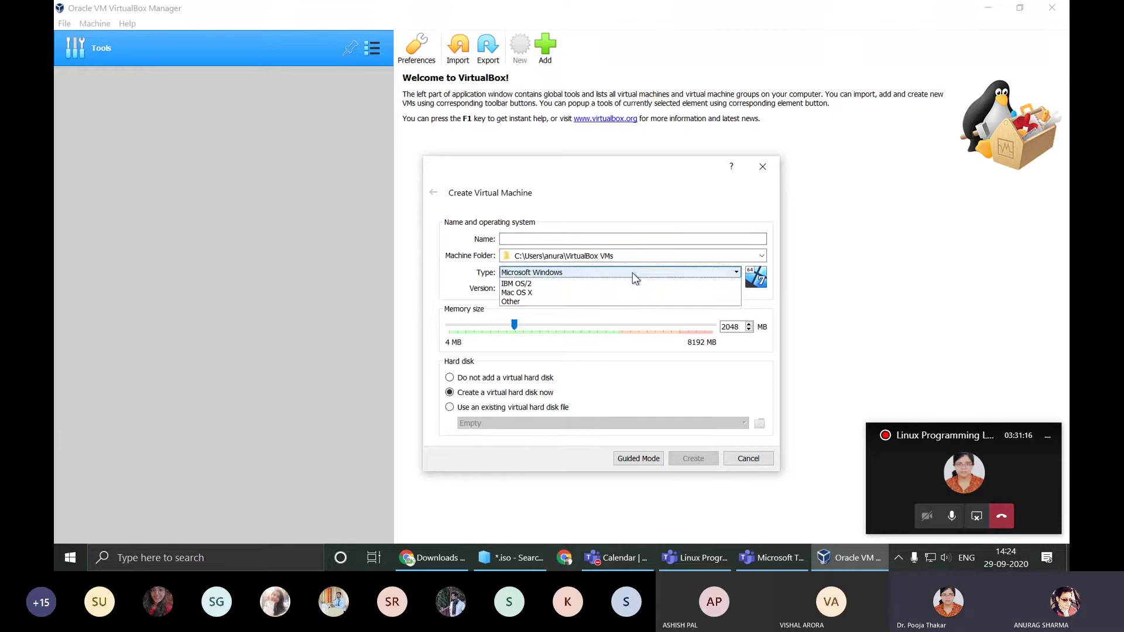
{"action": "left_click", "coordinate": [623, 291]}
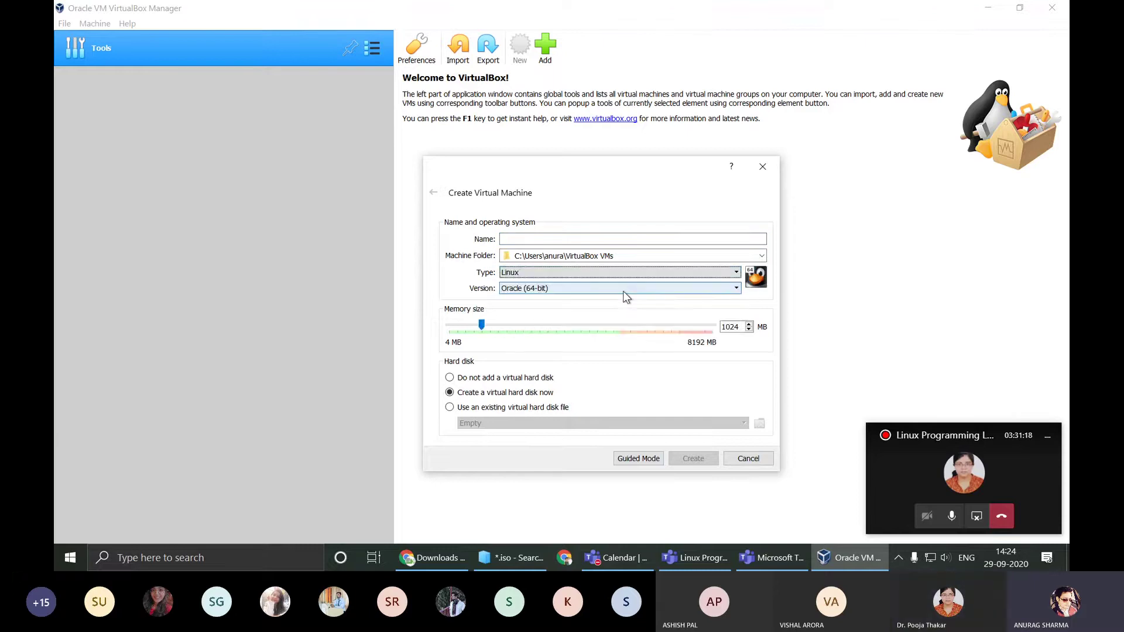
{"action": "left_click", "coordinate": [602, 290]}
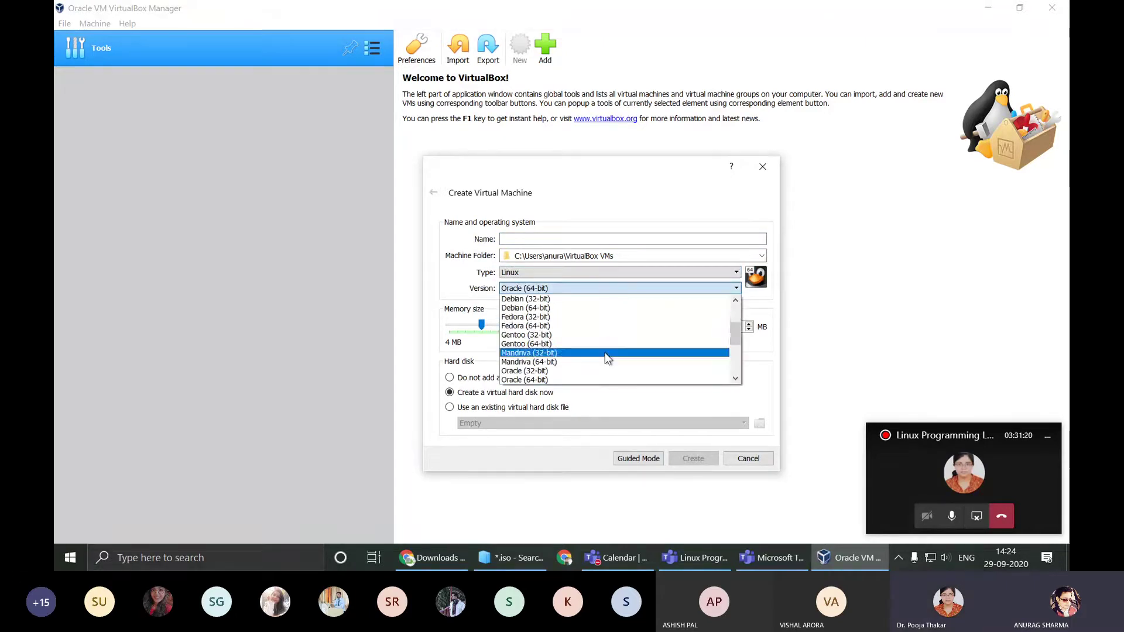
{"action": "scroll", "coordinate": [605, 353], "scroll_direction": "up", "scroll_amount": 3}
{"action": "scroll", "coordinate": [599, 322], "scroll_direction": "down", "scroll_amount": 1}
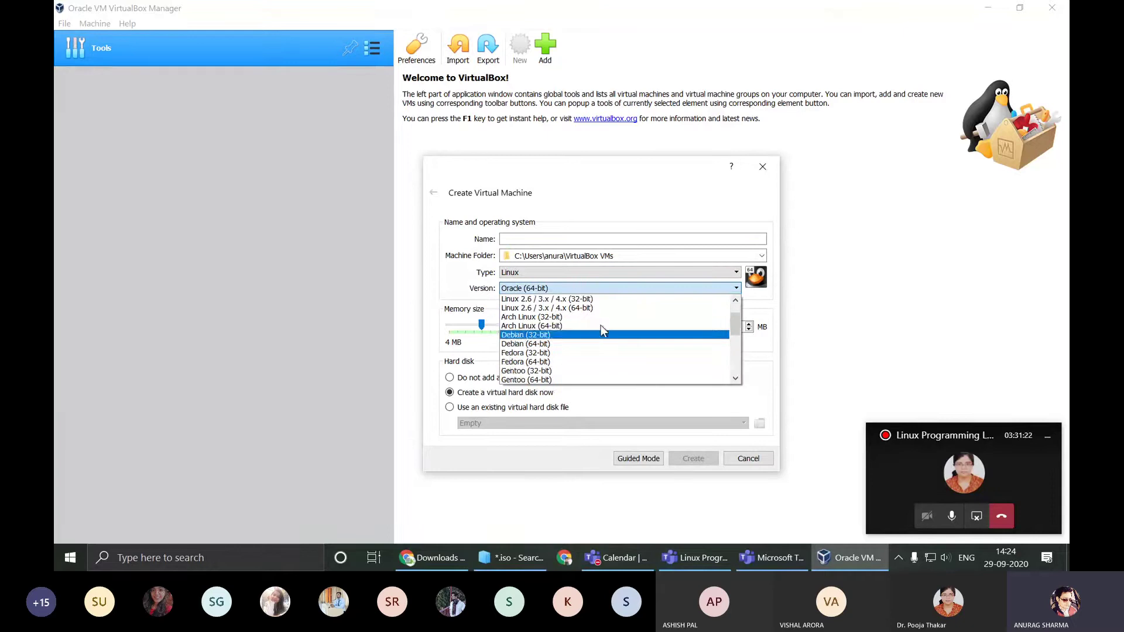
{"action": "scroll", "coordinate": [601, 325], "scroll_direction": "up", "scroll_amount": 1}
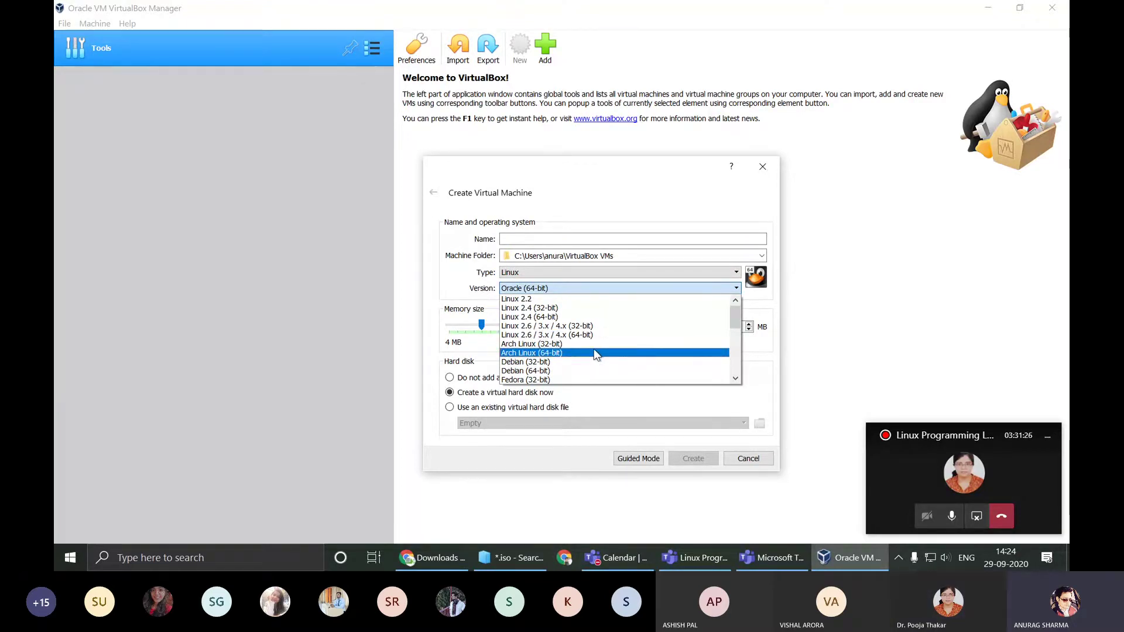
{"action": "scroll", "coordinate": [595, 351], "scroll_direction": "down", "scroll_amount": 5}
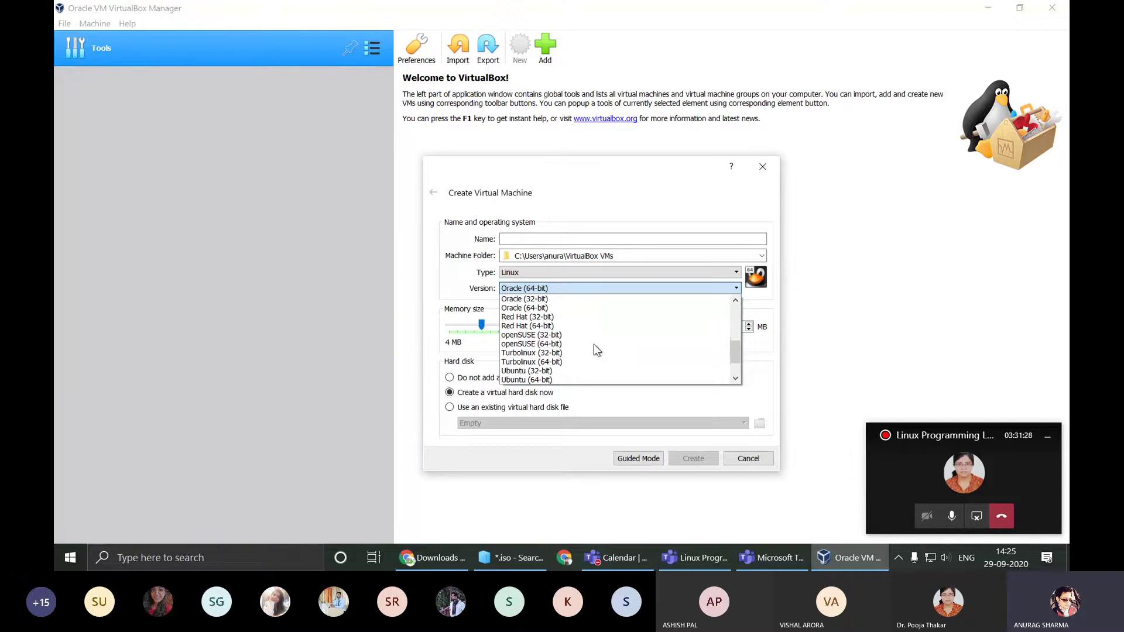
{"action": "scroll", "coordinate": [593, 345], "scroll_direction": "down", "scroll_amount": 2}
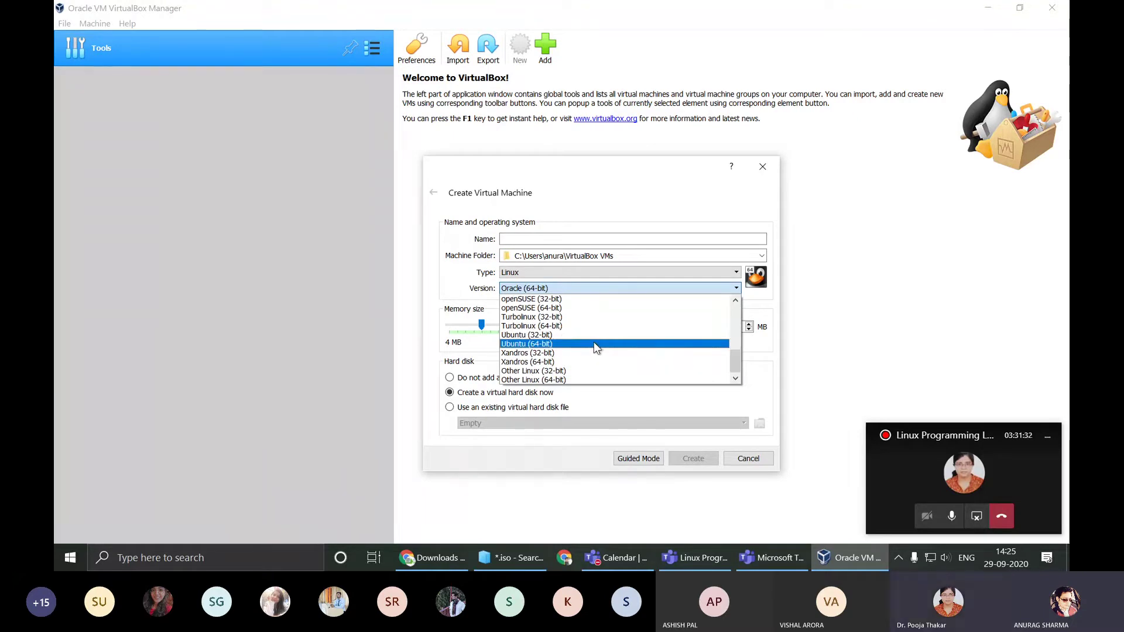
{"action": "left_click", "coordinate": [594, 344]}
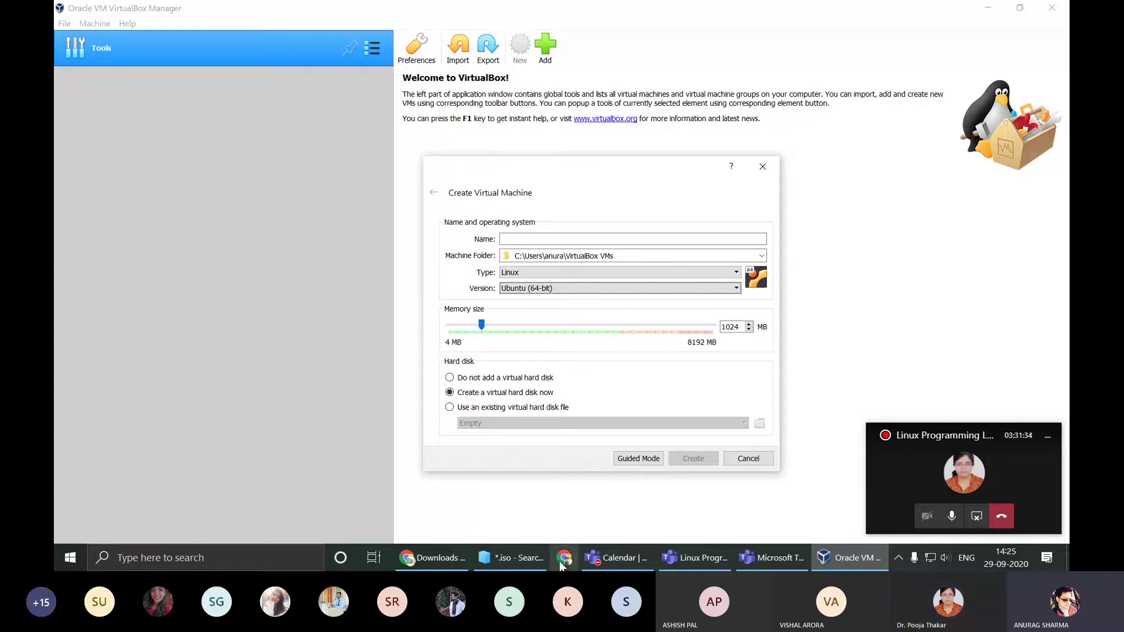
Step: Search Google for 'distro watch' in a new Chrome tab
{"action": "left_click", "coordinate": [432, 558]}
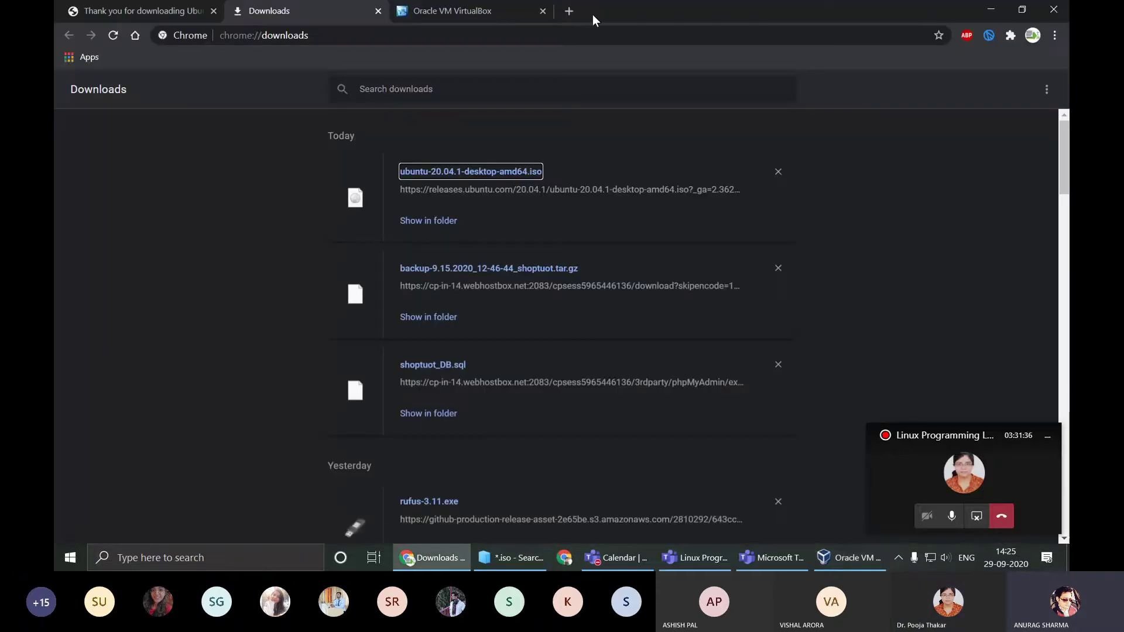
{"action": "left_click", "coordinate": [572, 10]}
{"action": "type", "text": "distro watch"}
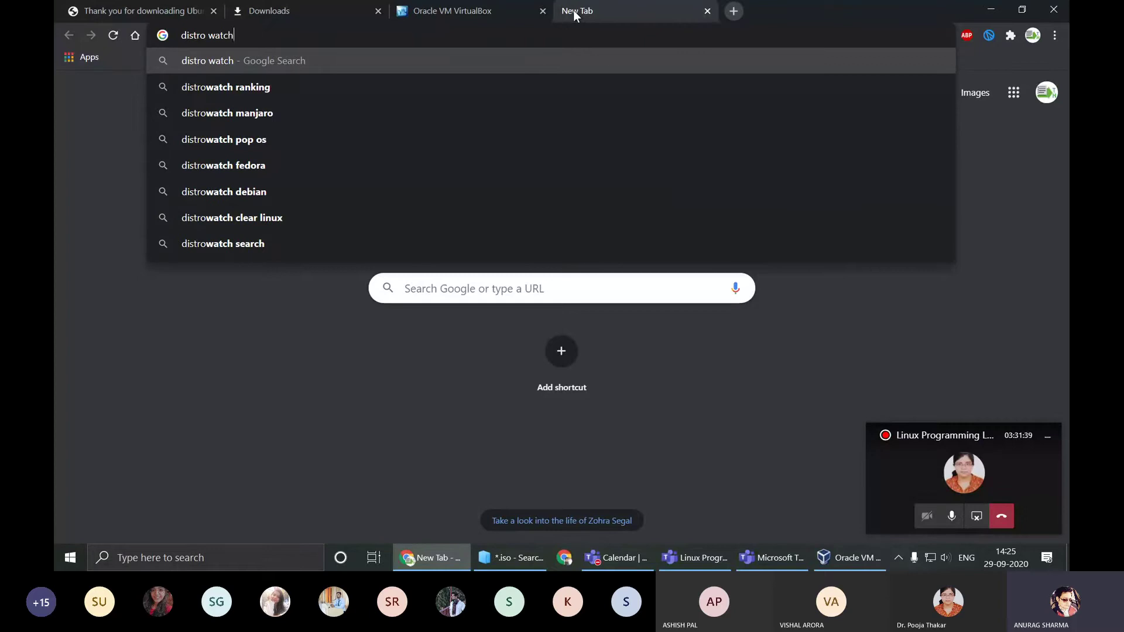
{"action": "key", "text": "Return"}
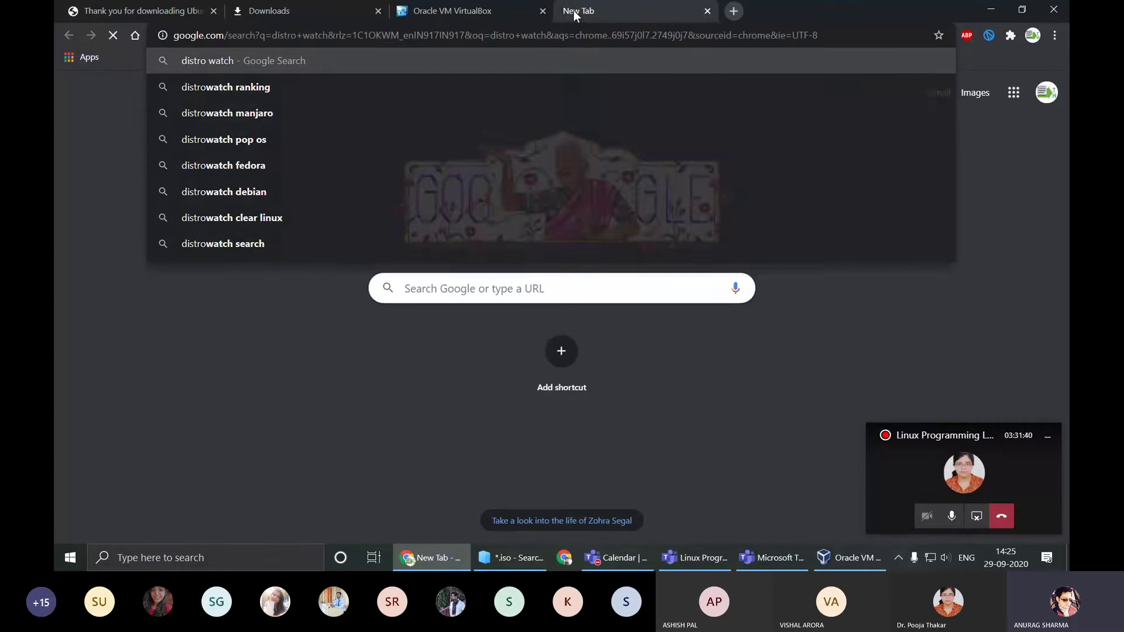
Step: Open the DistroWatch.com homepage from the results and read through its latest news
{"action": "left_click", "coordinate": [246, 211]}
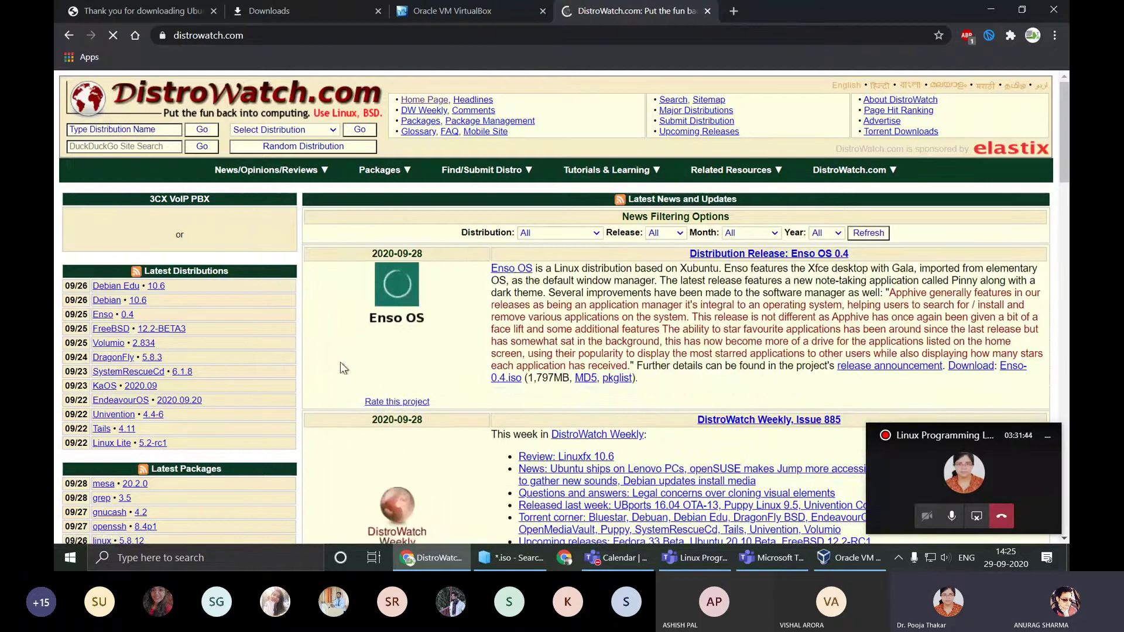
{"action": "scroll", "coordinate": [370, 363], "scroll_direction": "down", "scroll_amount": 1}
{"action": "scroll", "coordinate": [370, 363], "scroll_direction": "down", "scroll_amount": 2}
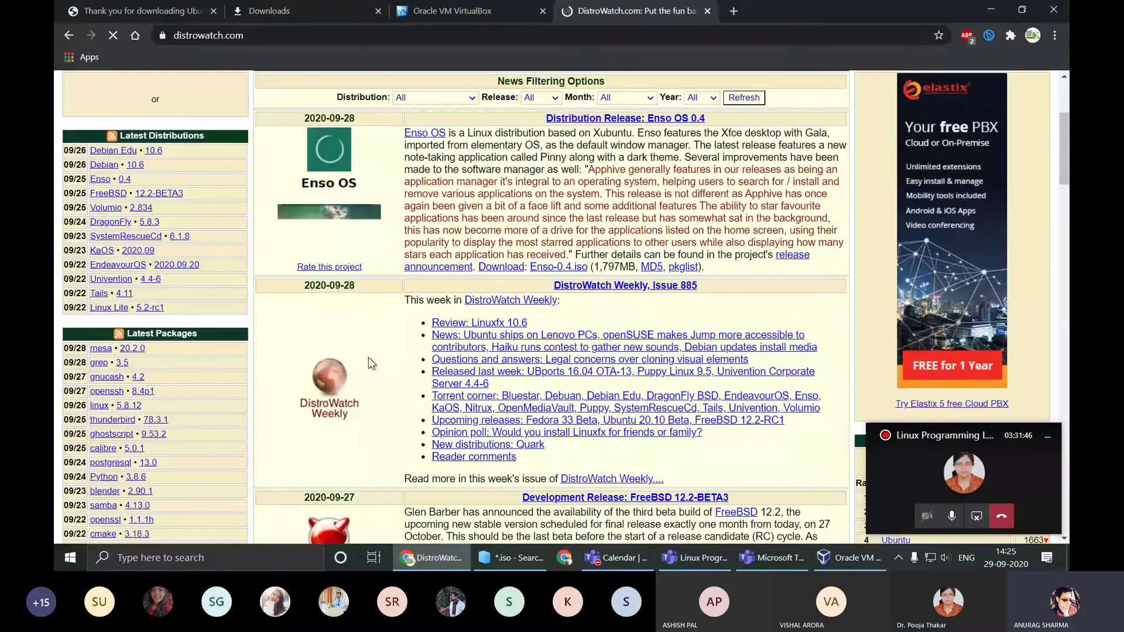
{"action": "scroll", "coordinate": [925, 192], "scroll_direction": "down", "scroll_amount": 6}
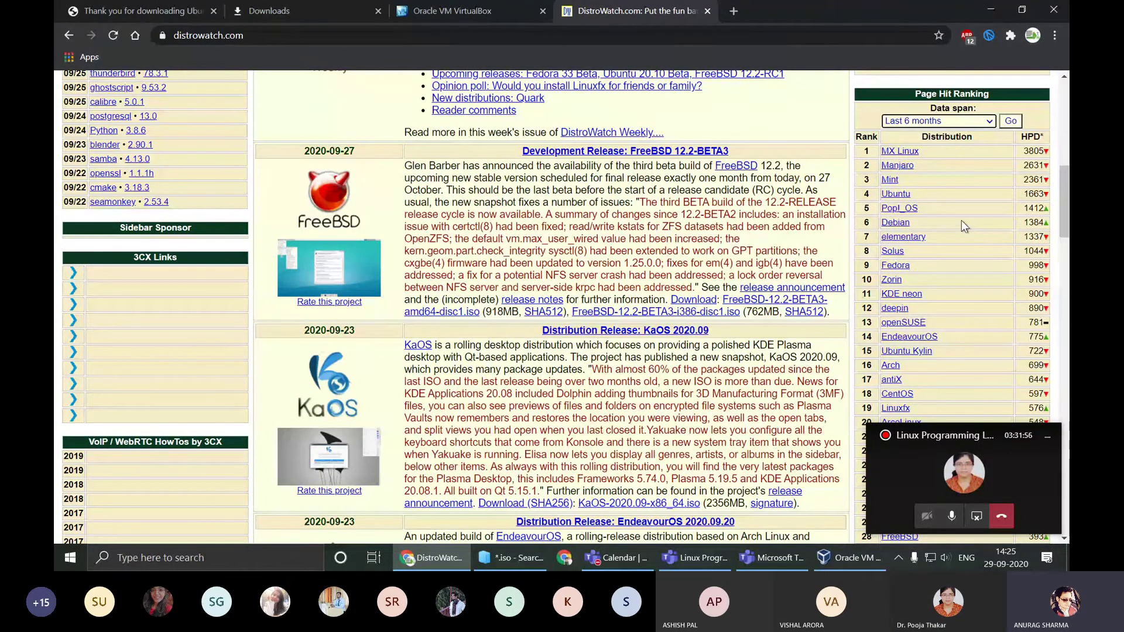
{"action": "scroll", "coordinate": [961, 220], "scroll_direction": "up", "scroll_amount": 1}
{"action": "scroll", "coordinate": [954, 183], "scroll_direction": "down", "scroll_amount": 1}
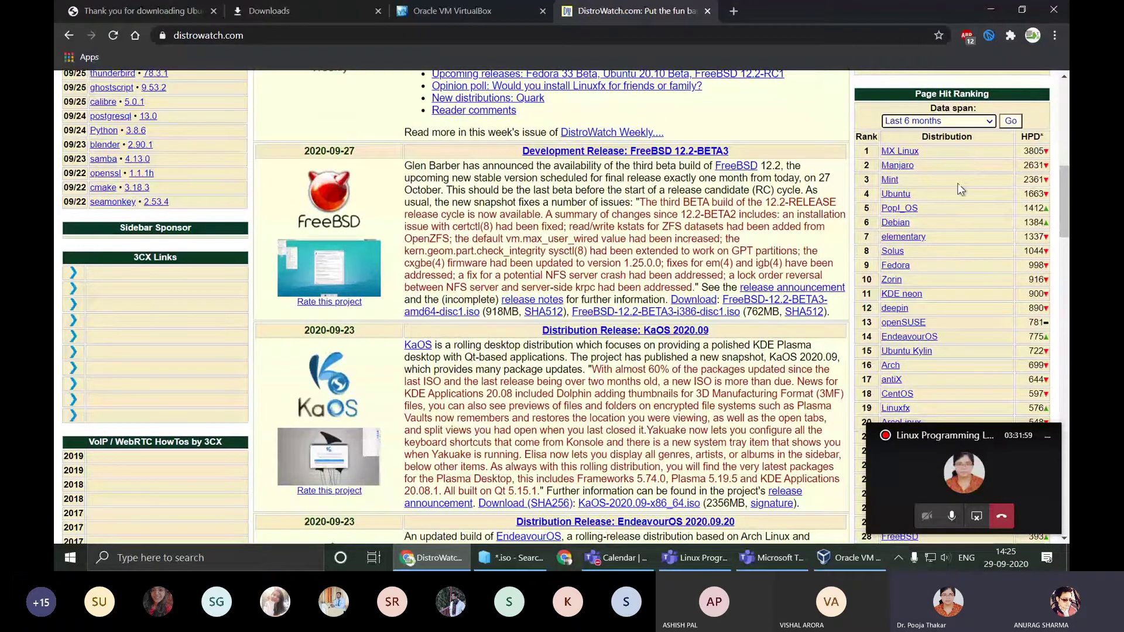
{"action": "scroll", "coordinate": [960, 188], "scroll_direction": "up", "scroll_amount": 1}
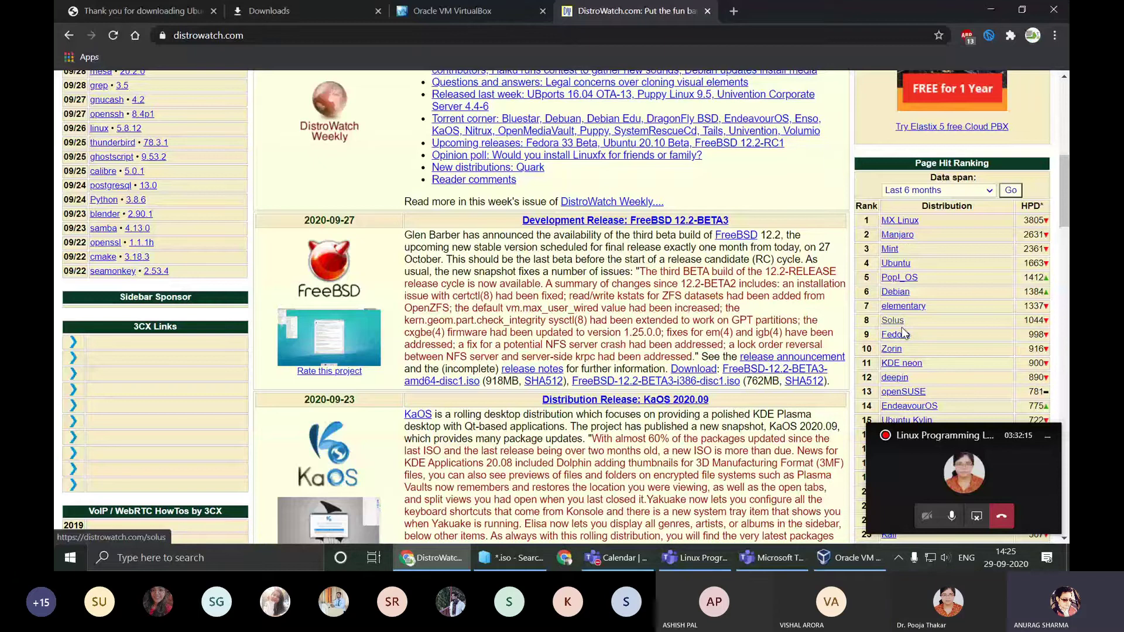
{"action": "scroll", "coordinate": [950, 332], "scroll_direction": "down", "scroll_amount": 5}
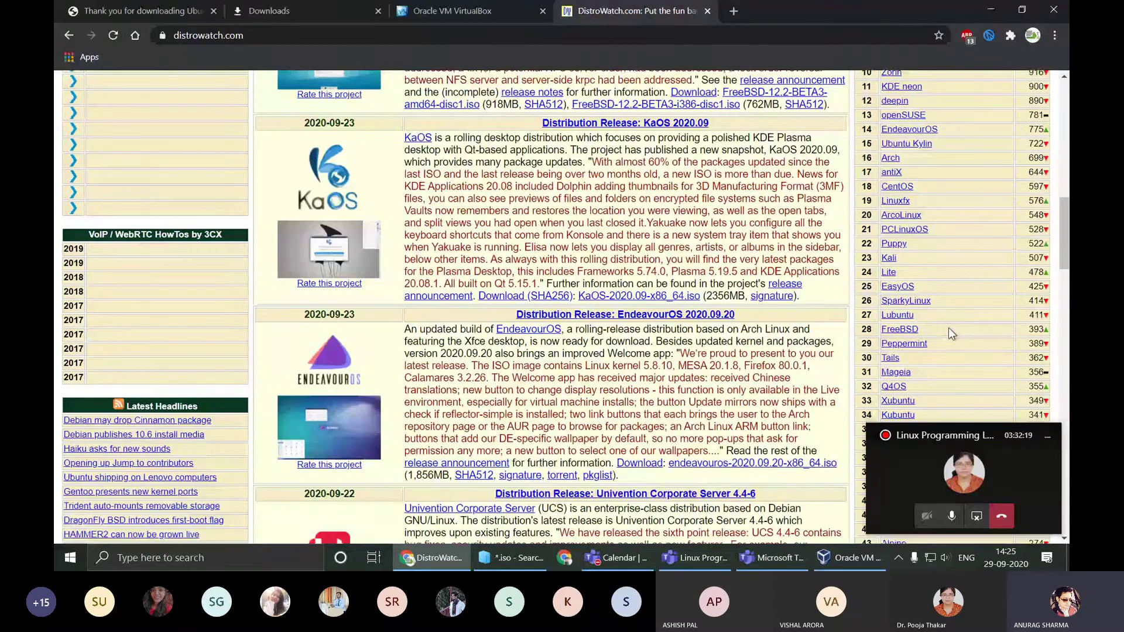
{"action": "scroll", "coordinate": [948, 328], "scroll_direction": "down", "scroll_amount": 5}
{"action": "scroll", "coordinate": [949, 328], "scroll_direction": "up", "scroll_amount": 4}
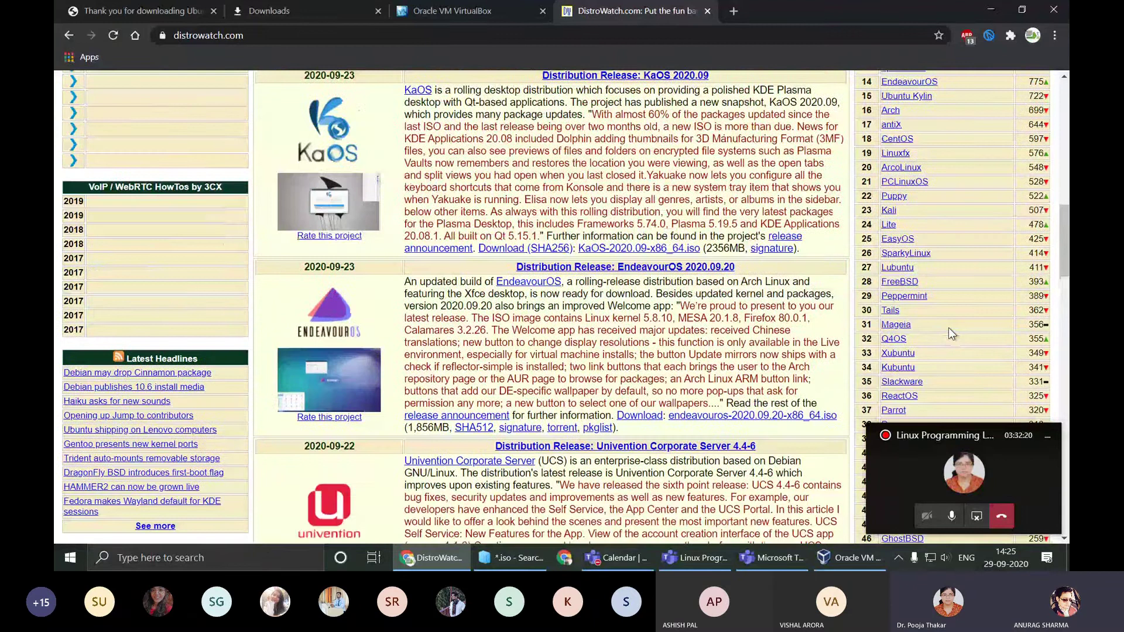
{"action": "key", "text": "Home"}
Step: Scroll through DistroWatch's Page Hit Ranking of Linux distributions, then return to the VirtualBox wizard
{"action": "scroll", "coordinate": [811, 280], "scroll_direction": "down", "scroll_amount": 2}
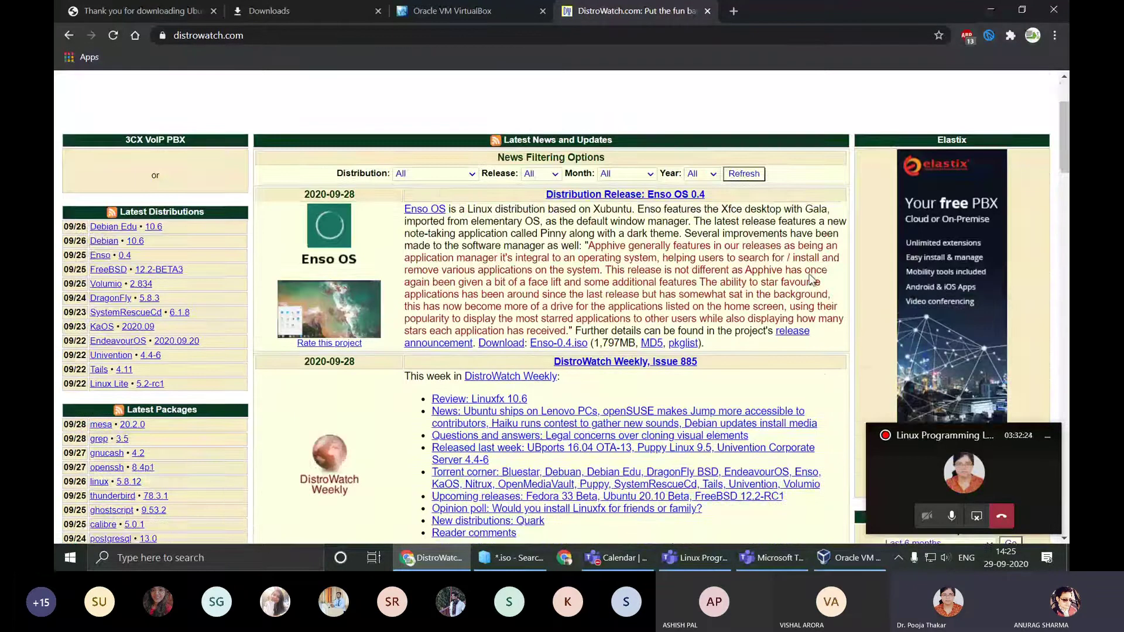
{"action": "scroll", "coordinate": [660, 346], "scroll_direction": "down", "scroll_amount": 4}
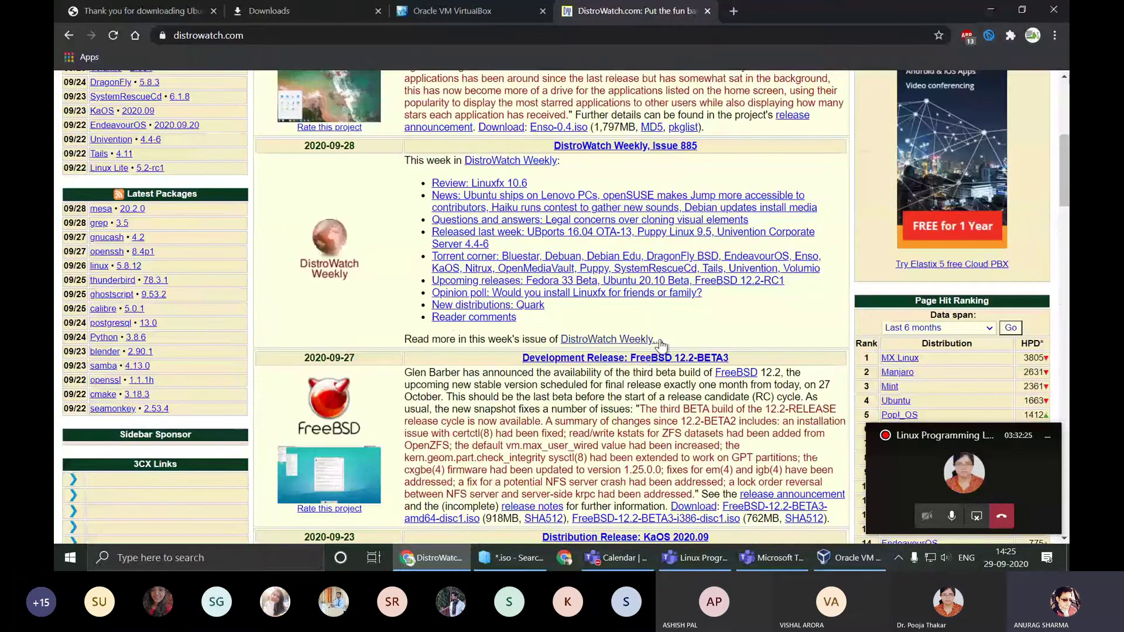
{"action": "scroll", "coordinate": [712, 327], "scroll_direction": "up", "scroll_amount": 6}
{"action": "scroll", "coordinate": [709, 327], "scroll_direction": "down", "scroll_amount": 4}
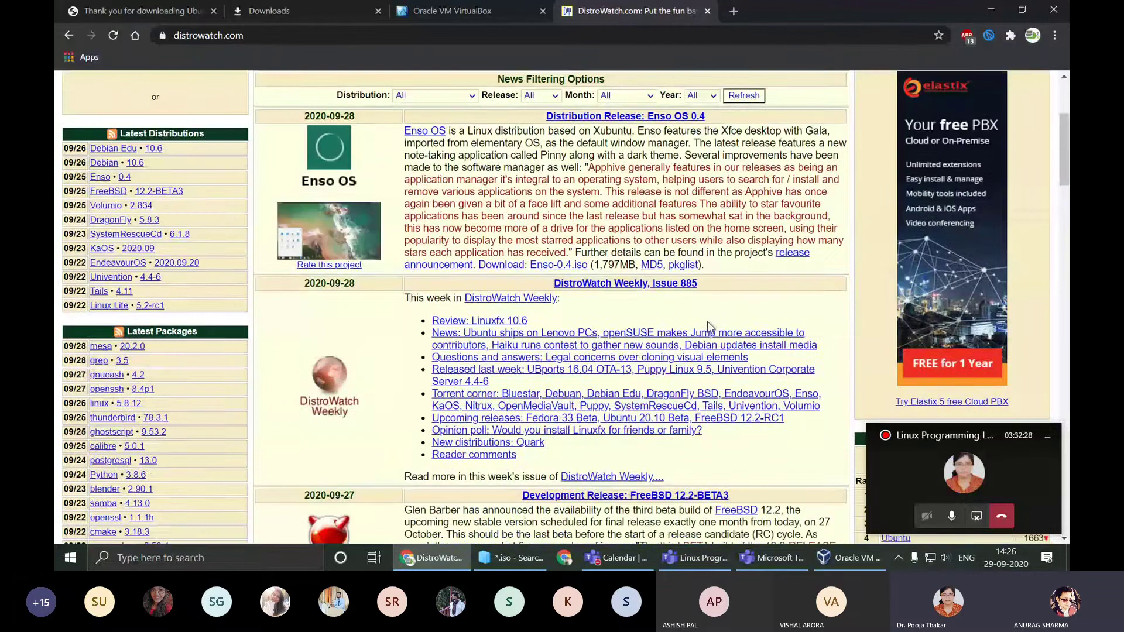
{"action": "scroll", "coordinate": [712, 326], "scroll_direction": "down", "scroll_amount": 1}
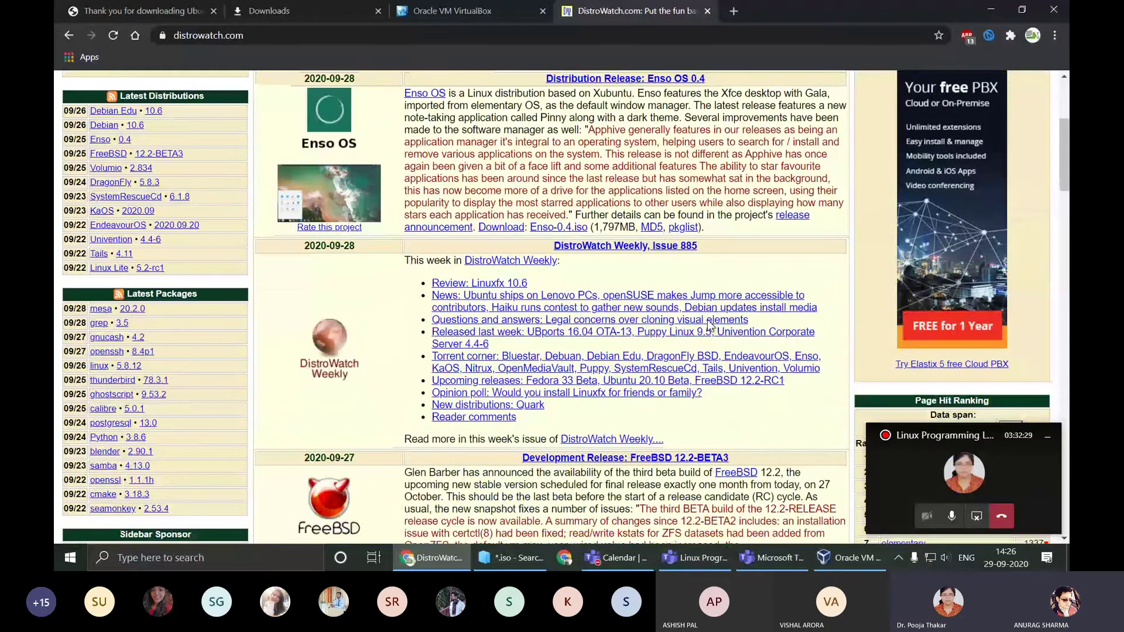
{"action": "scroll", "coordinate": [709, 326], "scroll_direction": "down", "scroll_amount": 5}
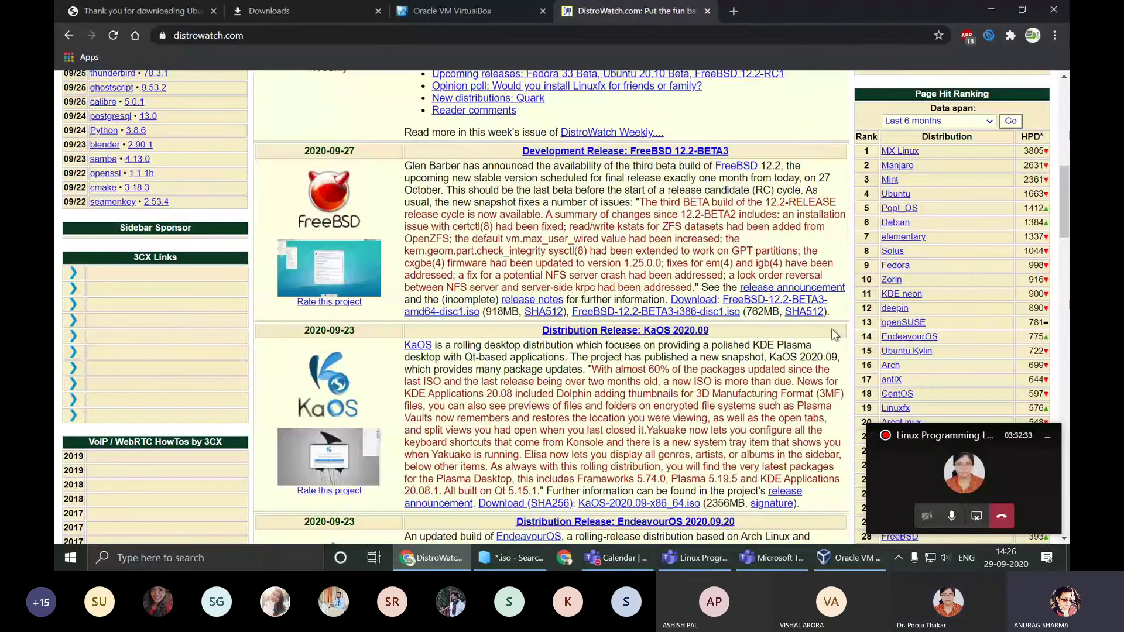
{"action": "scroll", "coordinate": [974, 305], "scroll_direction": "down", "scroll_amount": 2}
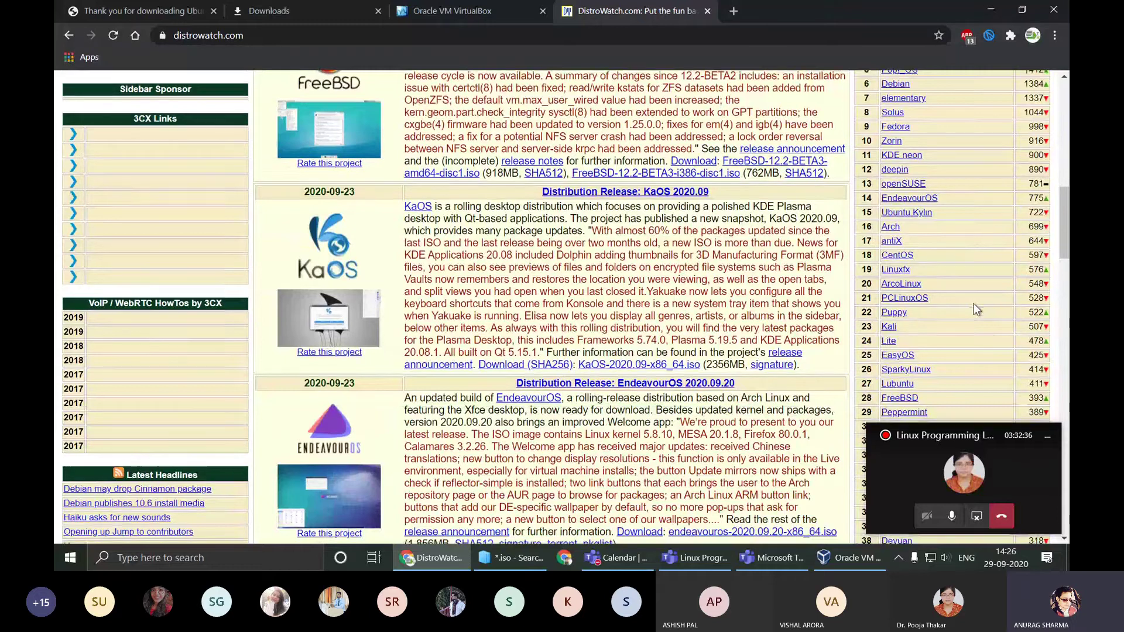
{"action": "scroll", "coordinate": [975, 308], "scroll_direction": "down", "scroll_amount": 4}
{"action": "scroll", "coordinate": [973, 310], "scroll_direction": "up", "scroll_amount": 5}
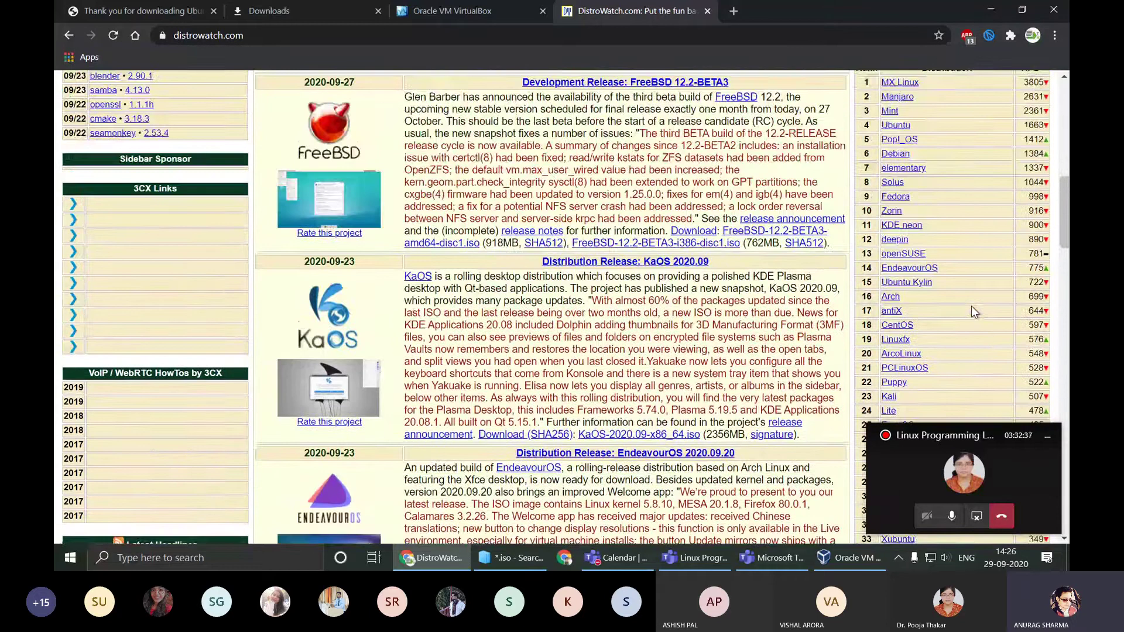
{"action": "scroll", "coordinate": [971, 306], "scroll_direction": "up", "scroll_amount": 10}
{"action": "left_click", "coordinate": [989, 11]}
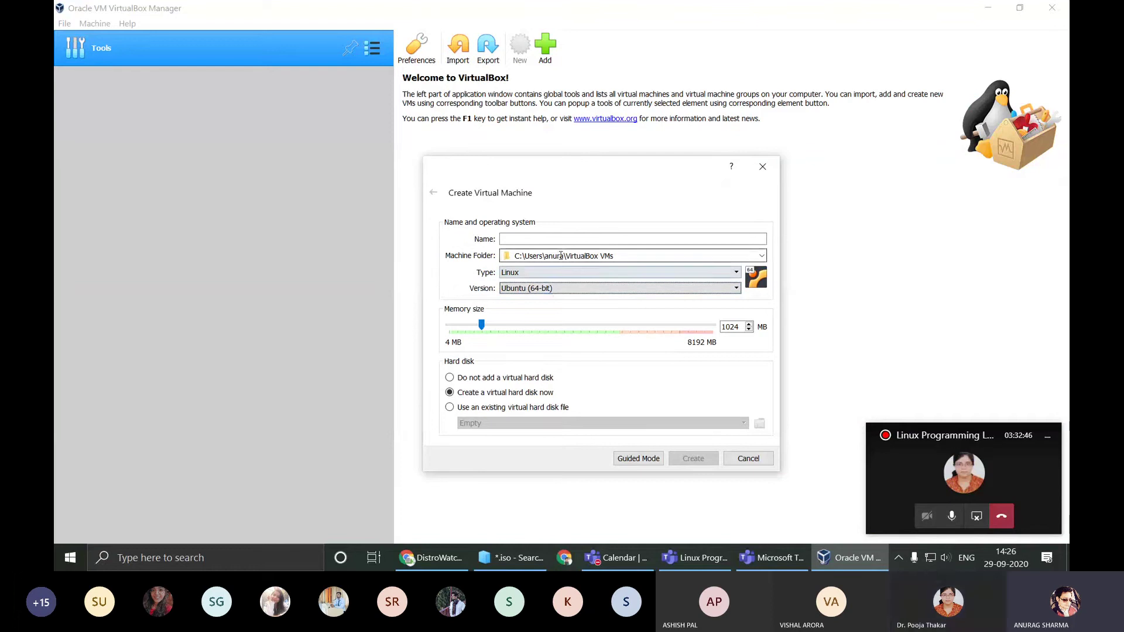
Step: Enter 'Ubuntu' as the new virtual machine's name and tab onward through the fields
{"action": "left_click", "coordinate": [543, 239]}
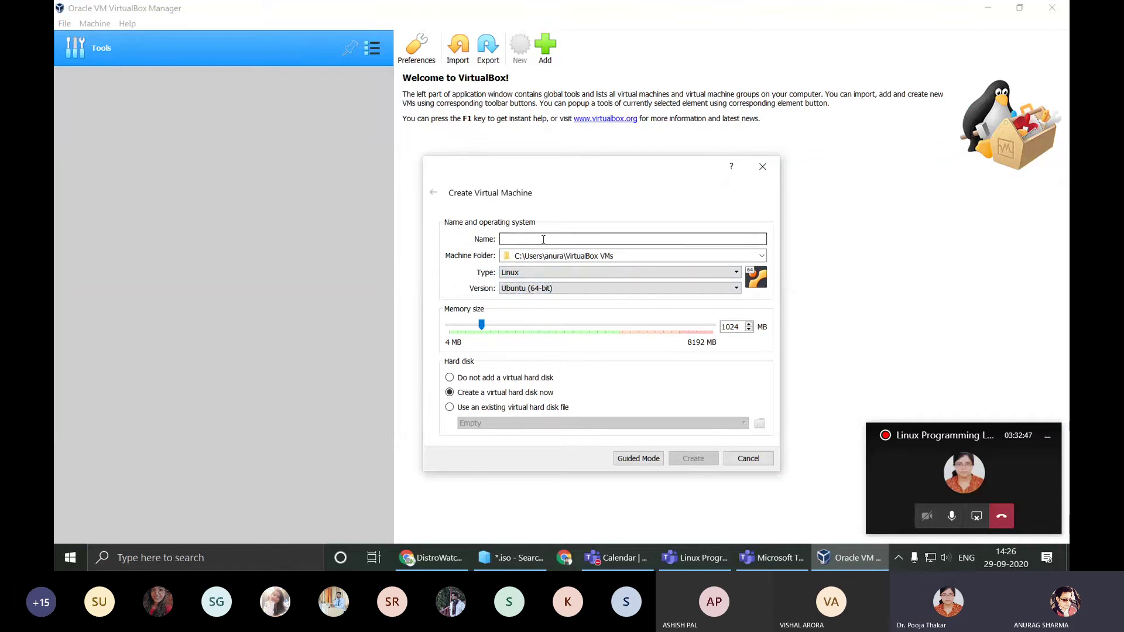
{"action": "type", "text": "Ubuntu"}
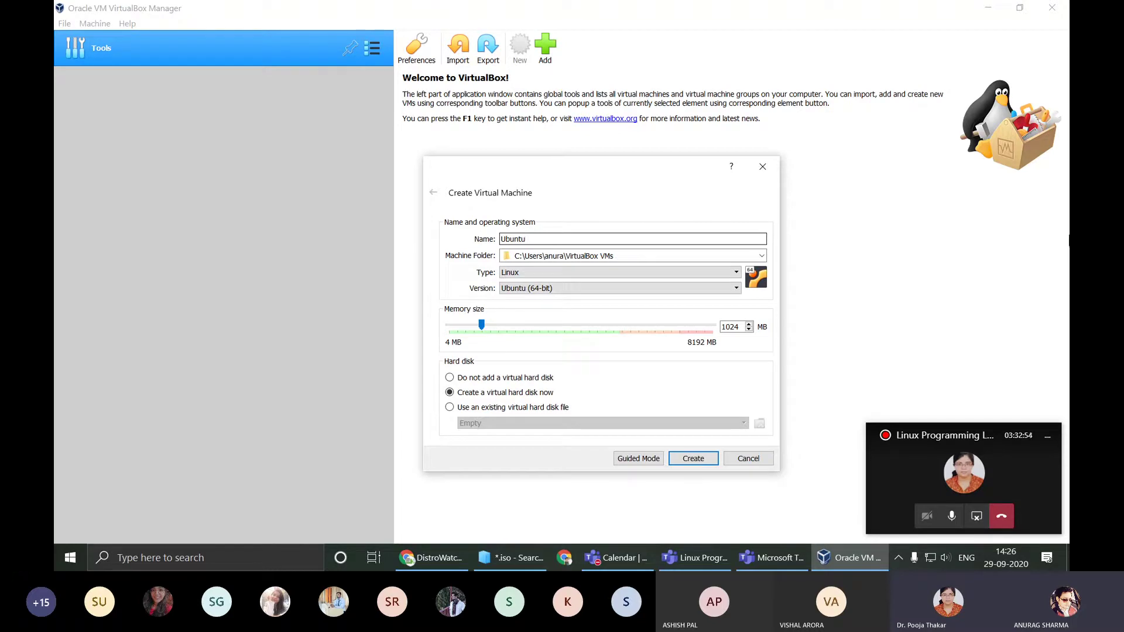
{"action": "left_click", "coordinate": [952, 517]}
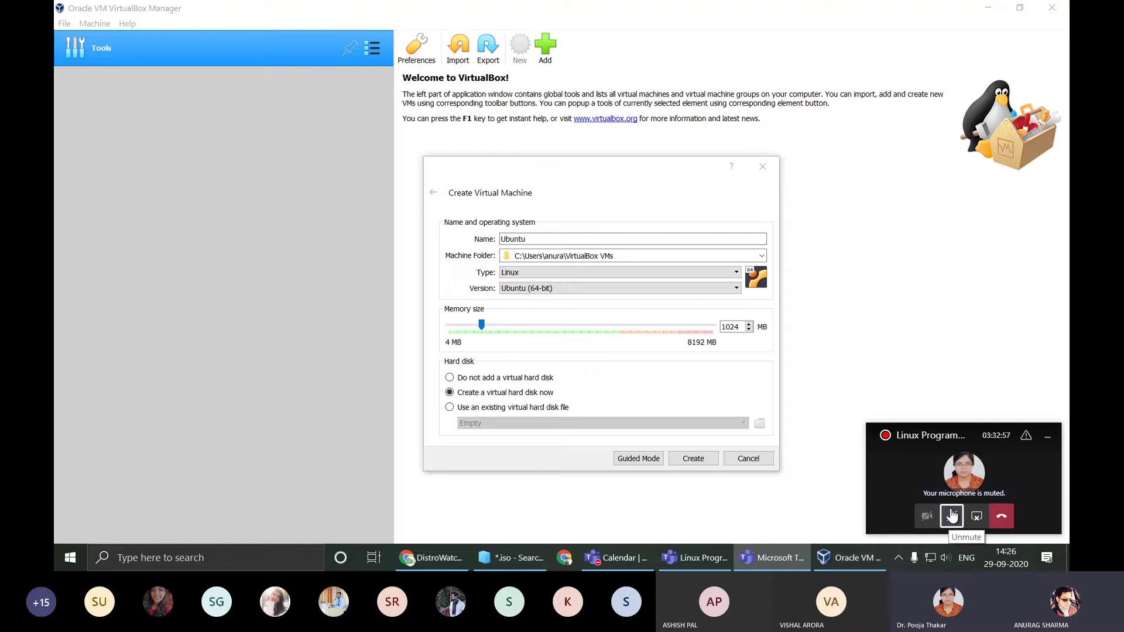
{"action": "left_click", "coordinate": [952, 516]}
{"action": "left_click", "coordinate": [606, 235]}
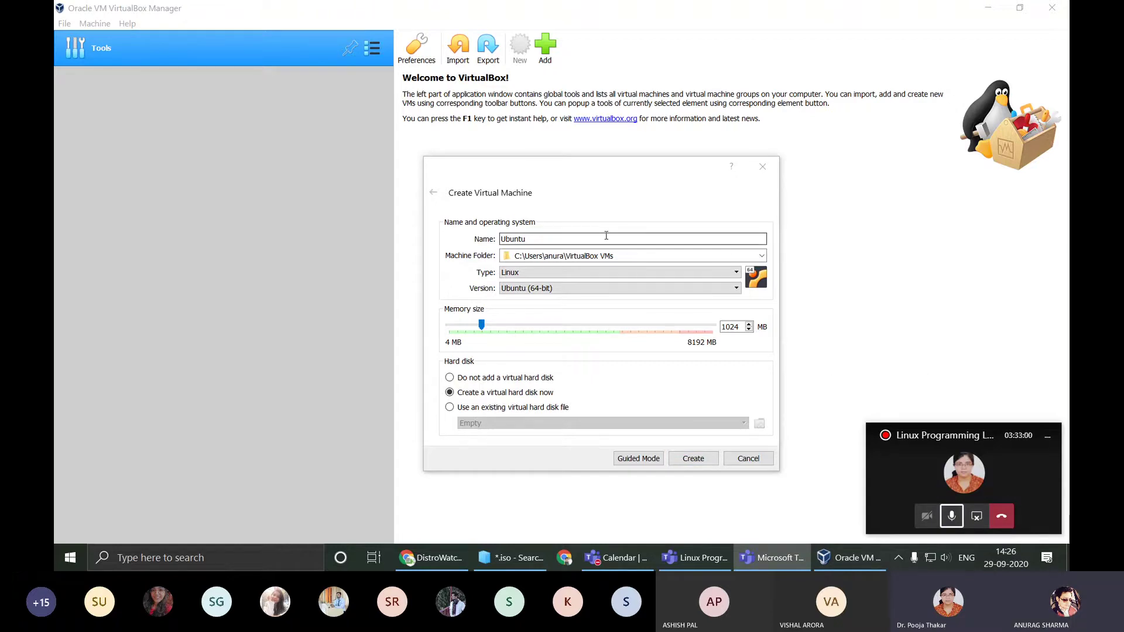
{"action": "key", "text": "Tab"}
{"action": "key", "text": "Tab"}
{"action": "key", "text": "Tab"}
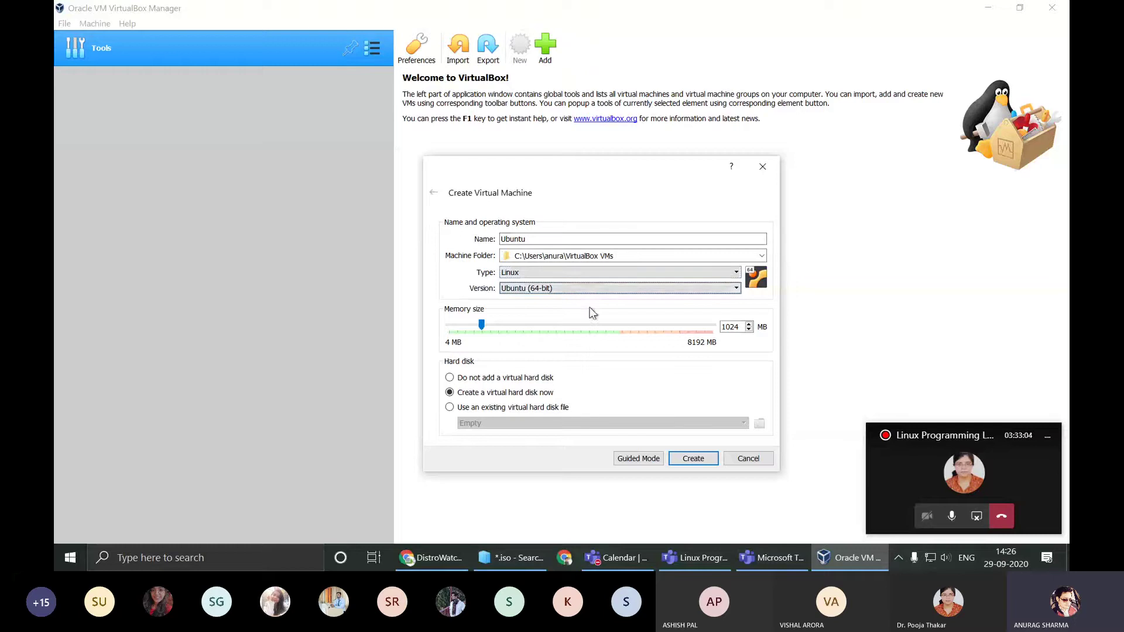
Step: Check the Performance > Memory graph in Task Manager (8.0 GB, 4.7 GB used), then minimize it
{"action": "key", "text": "ctrl+shift+Escape"}
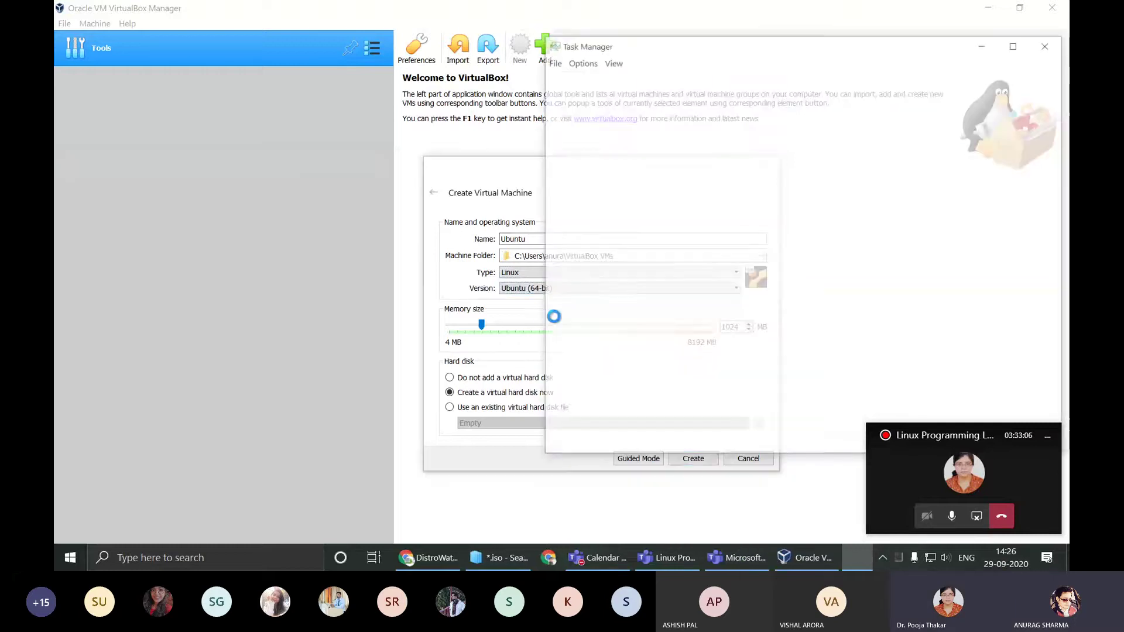
{"action": "left_click", "coordinate": [612, 79]}
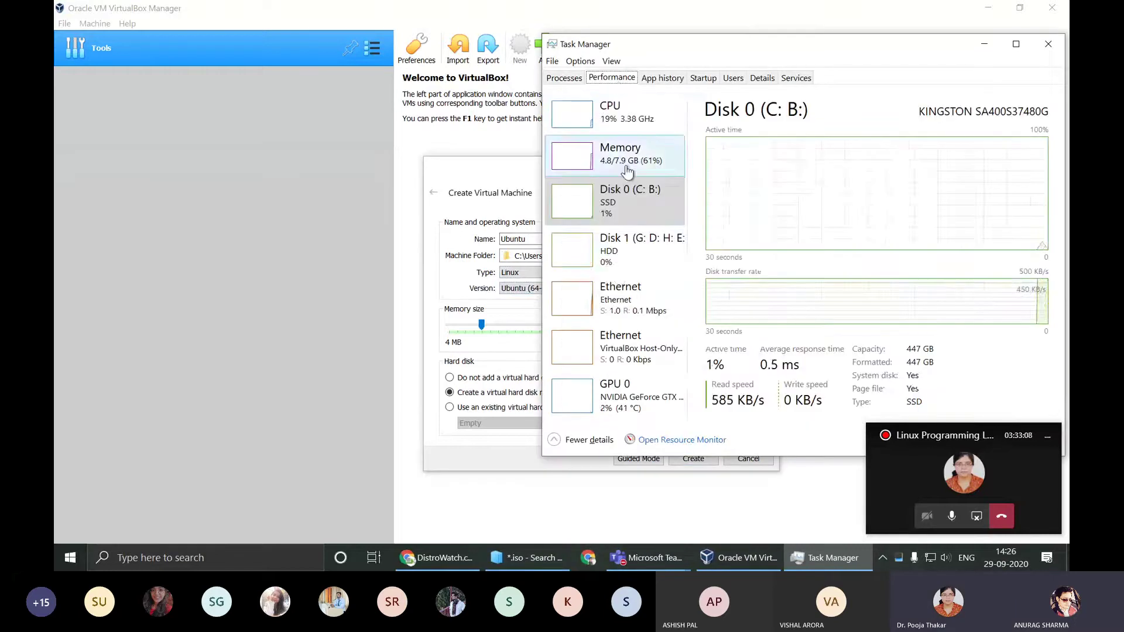
{"action": "left_click", "coordinate": [615, 154]}
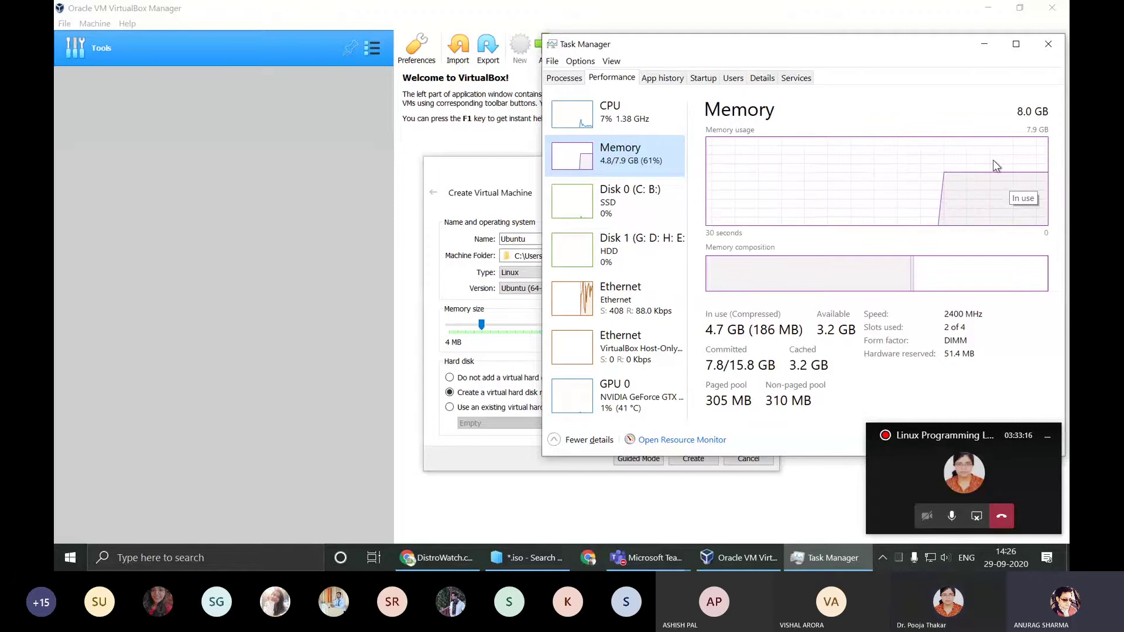
{"action": "left_click", "coordinate": [986, 45]}
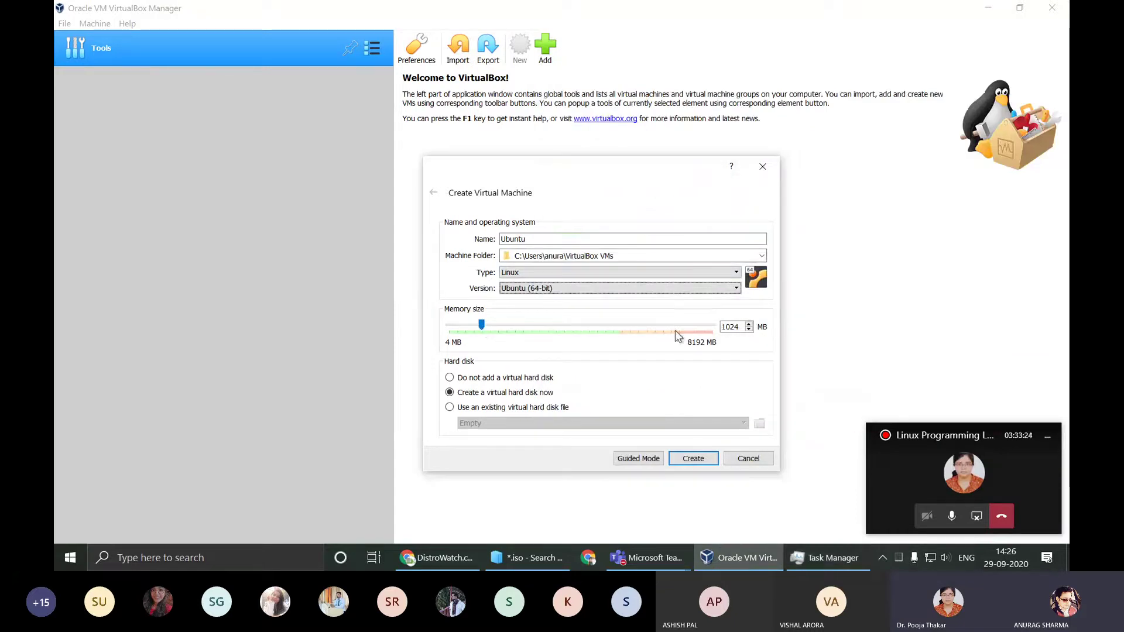
Step: Set the memory size to 2048 MB and create the machine to reach disk setup
{"action": "double_click", "coordinate": [732, 327]}
{"action": "type", "text": "2048"}
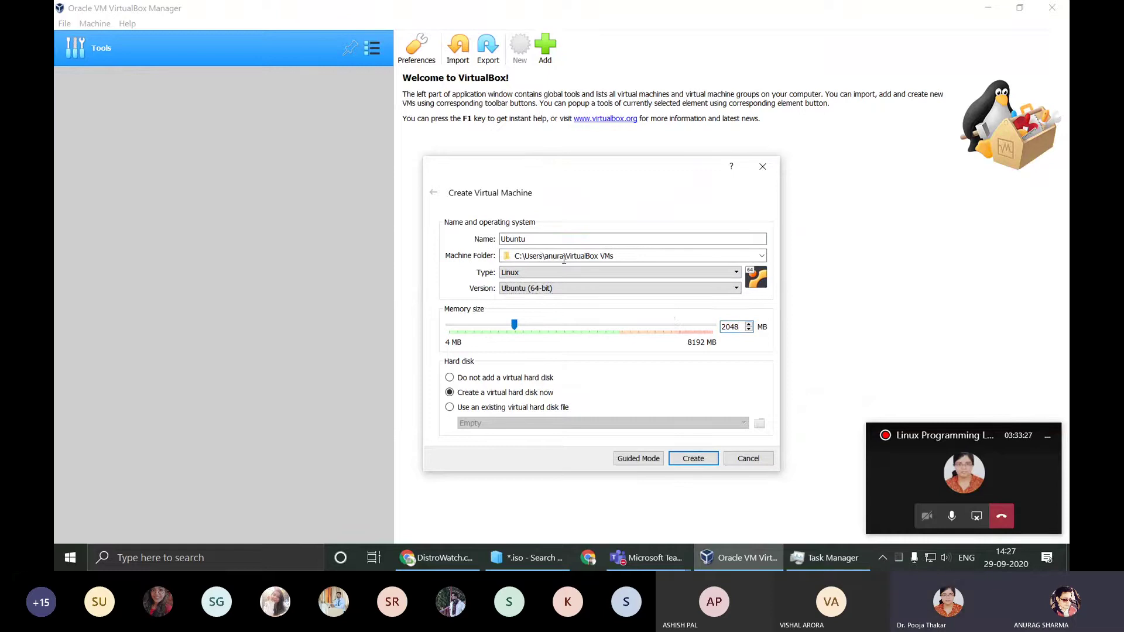
{"action": "key", "text": "Tab"}
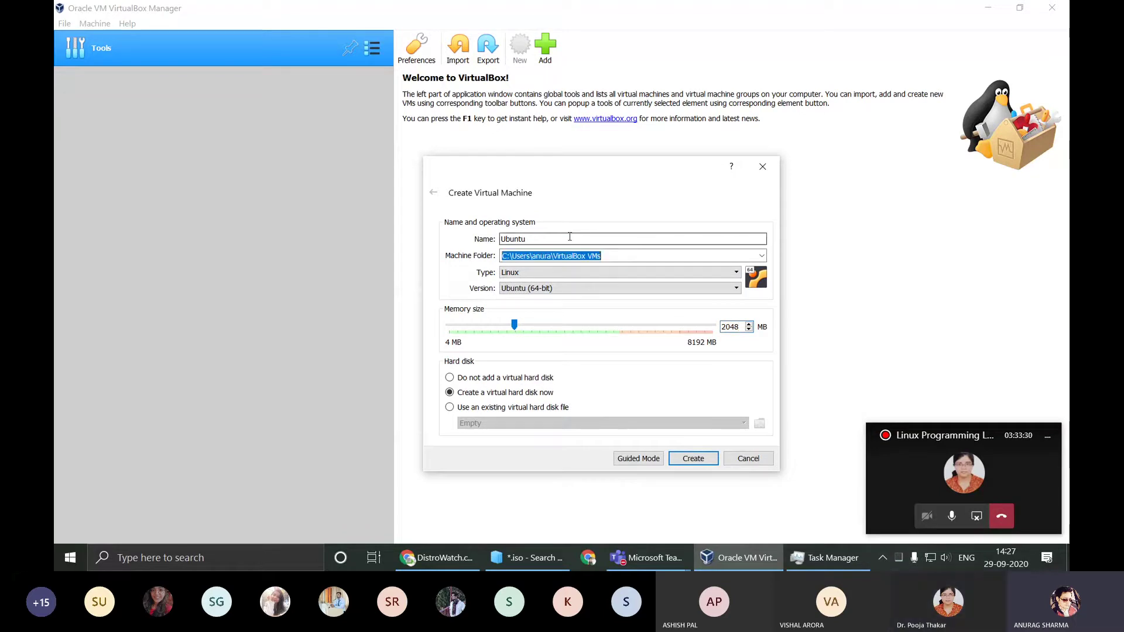
{"action": "key", "text": "Tab"}
{"action": "key", "text": "Tab"}
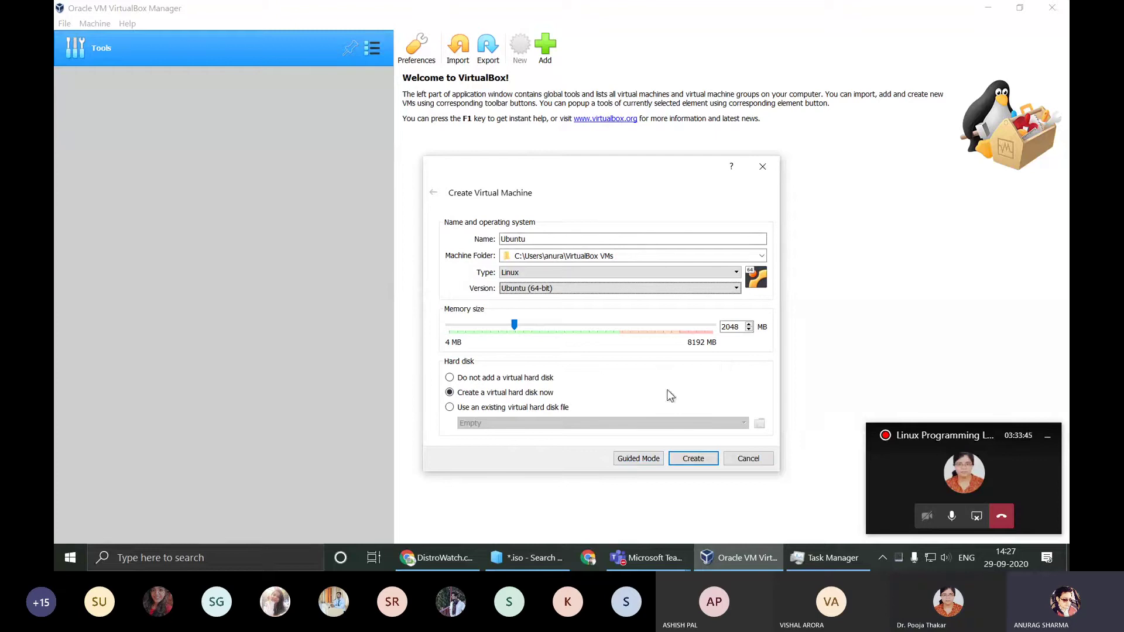
{"action": "left_click", "coordinate": [693, 459]}
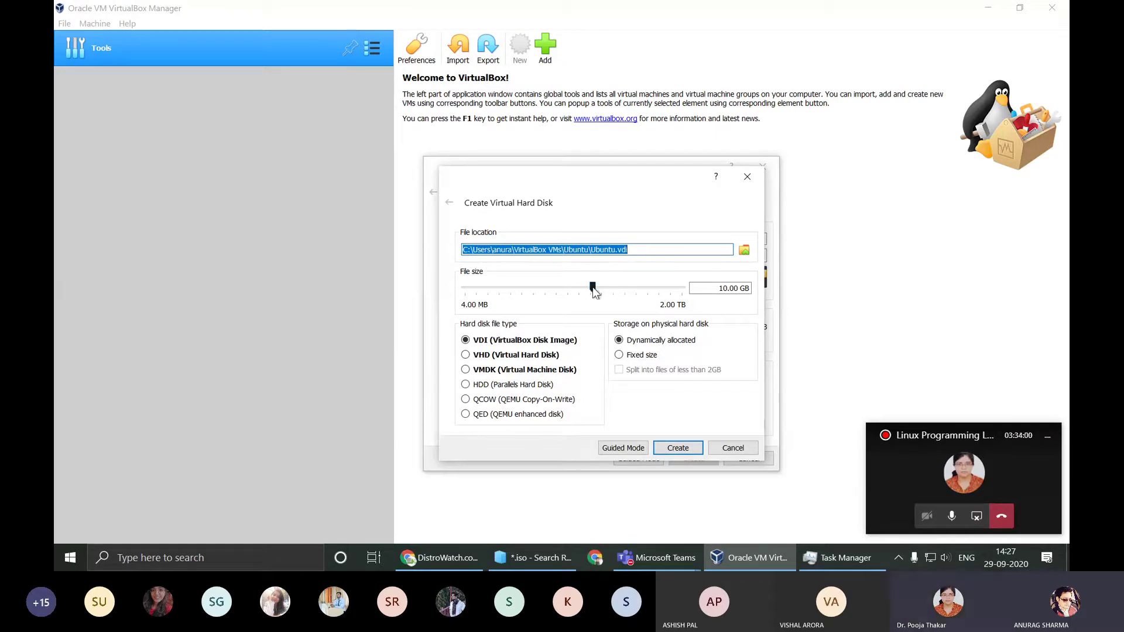
Step: Create a 25 GB dynamically allocated VDI virtual hard disk for the Ubuntu machine
{"action": "left_click_drag", "start_coordinate": [592, 287], "coordinate": [607, 295]}
{"action": "double_click", "coordinate": [742, 291]}
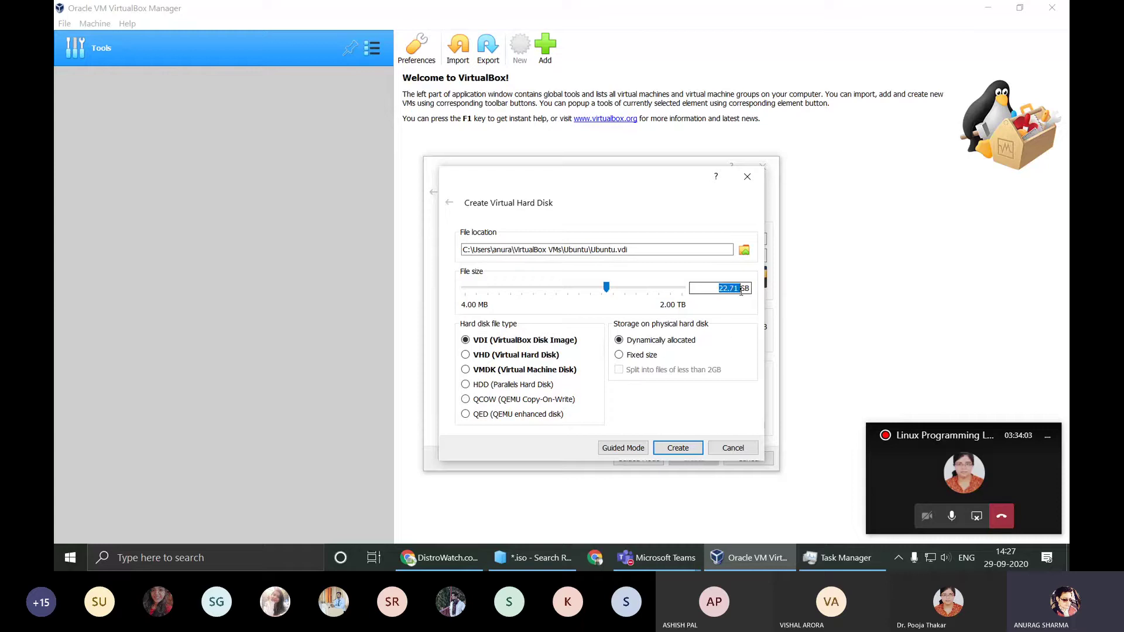
{"action": "type", "text": "25"}
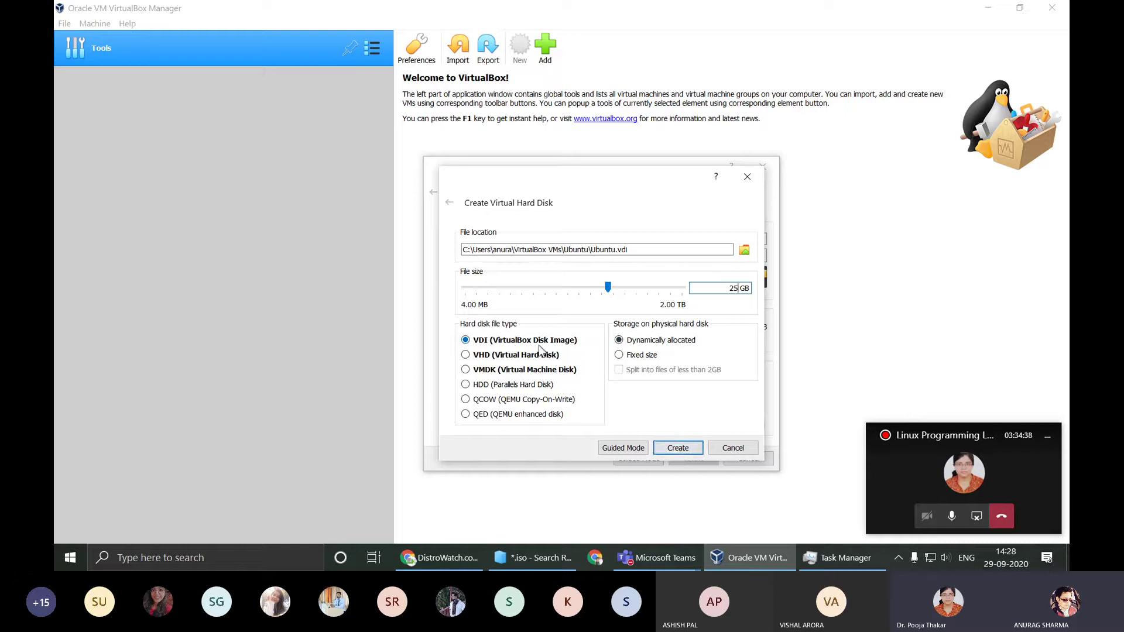
{"action": "left_click", "coordinate": [678, 448]}
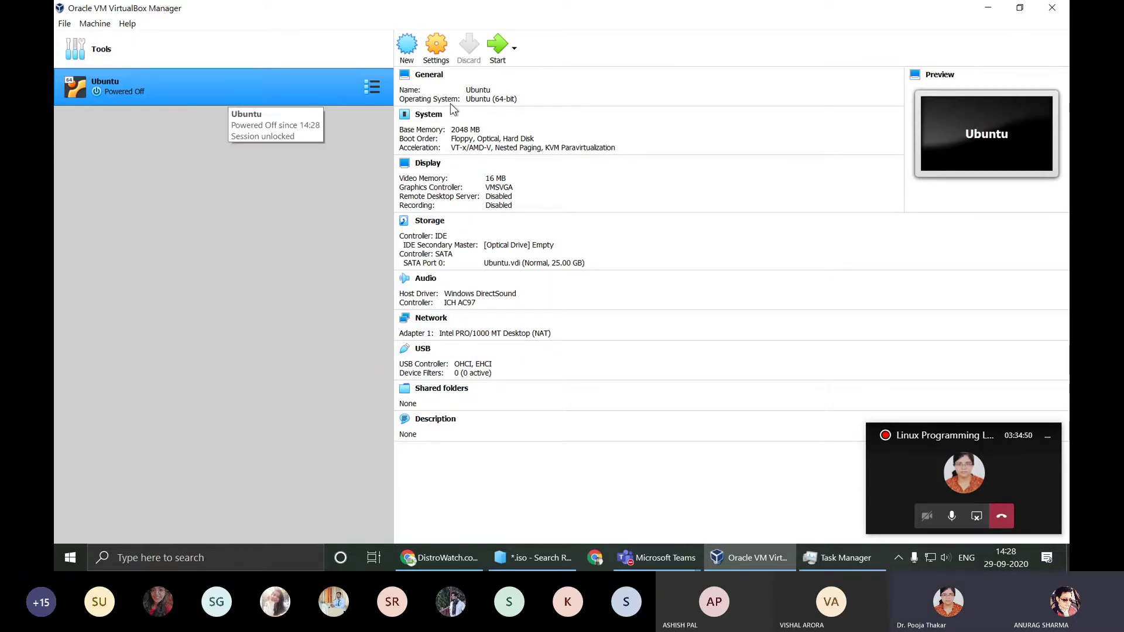
Step: Start the selected Ubuntu virtual machine from the toolbar
{"action": "left_click", "coordinate": [497, 47]}
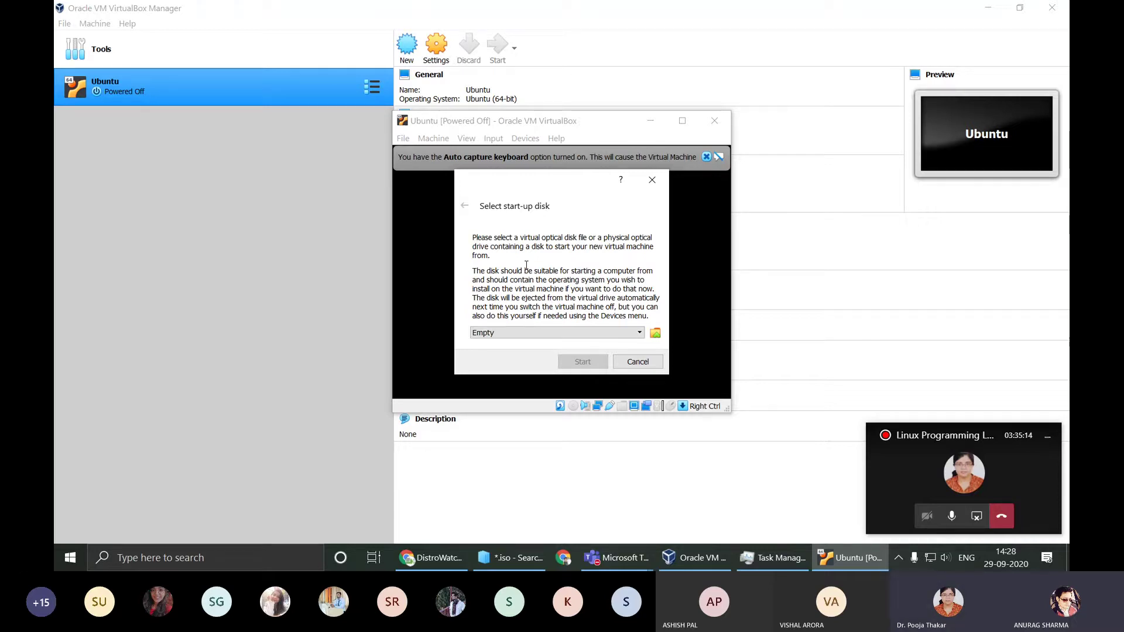
Step: Cancel the start-up disk prompt, maximize the halted VM window, and power the machine off
{"action": "left_click", "coordinate": [636, 359]}
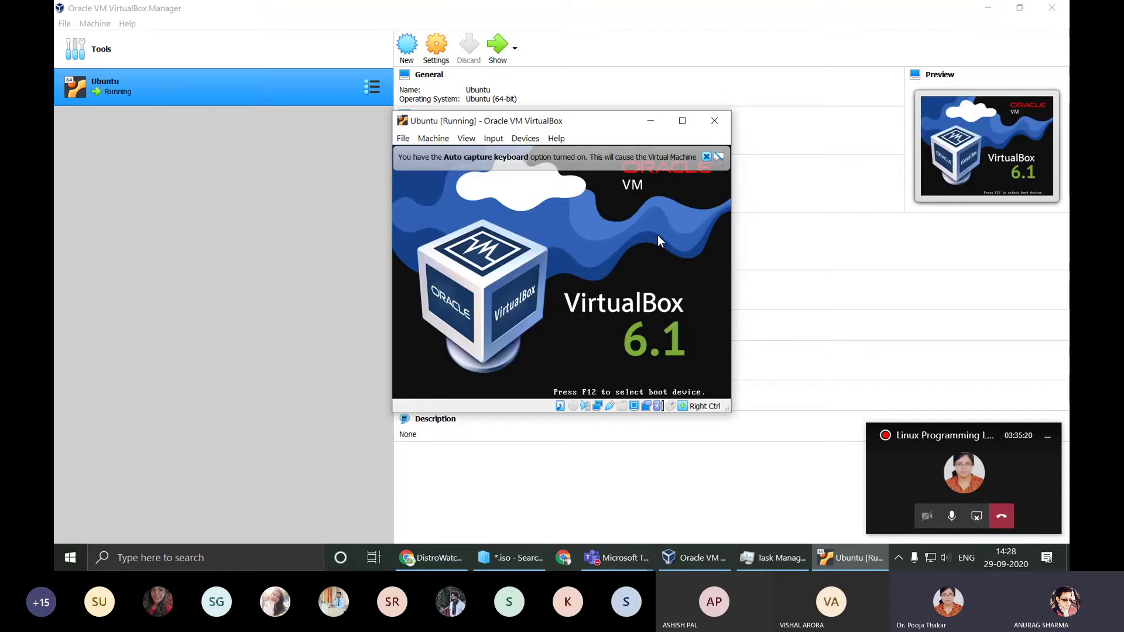
{"action": "left_click", "coordinate": [726, 120]}
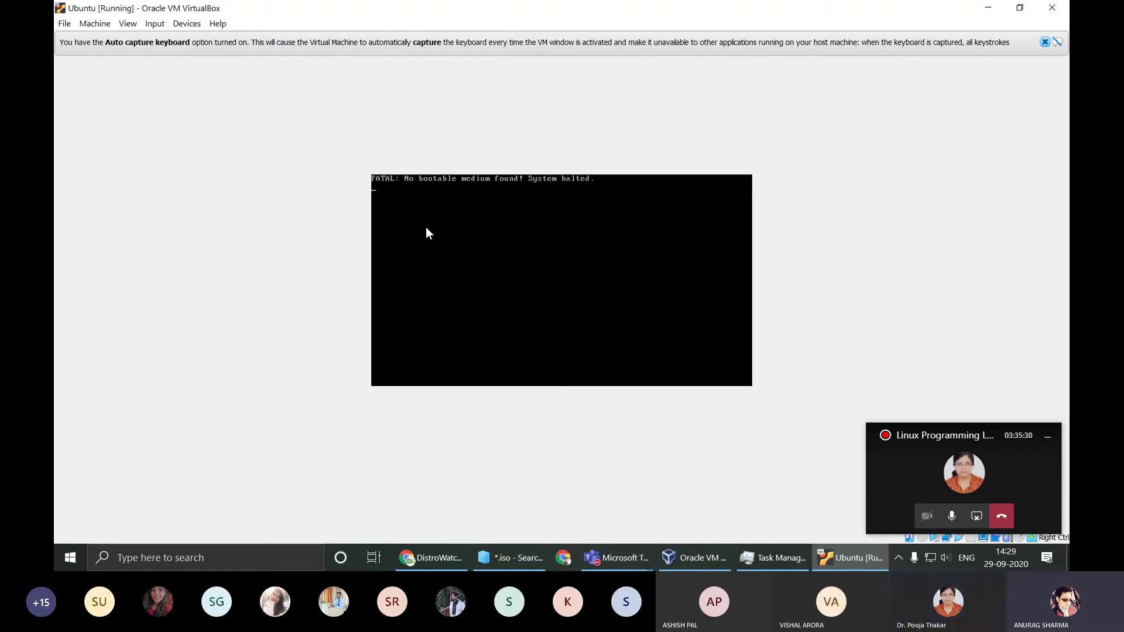
{"action": "left_click", "coordinate": [1047, 13]}
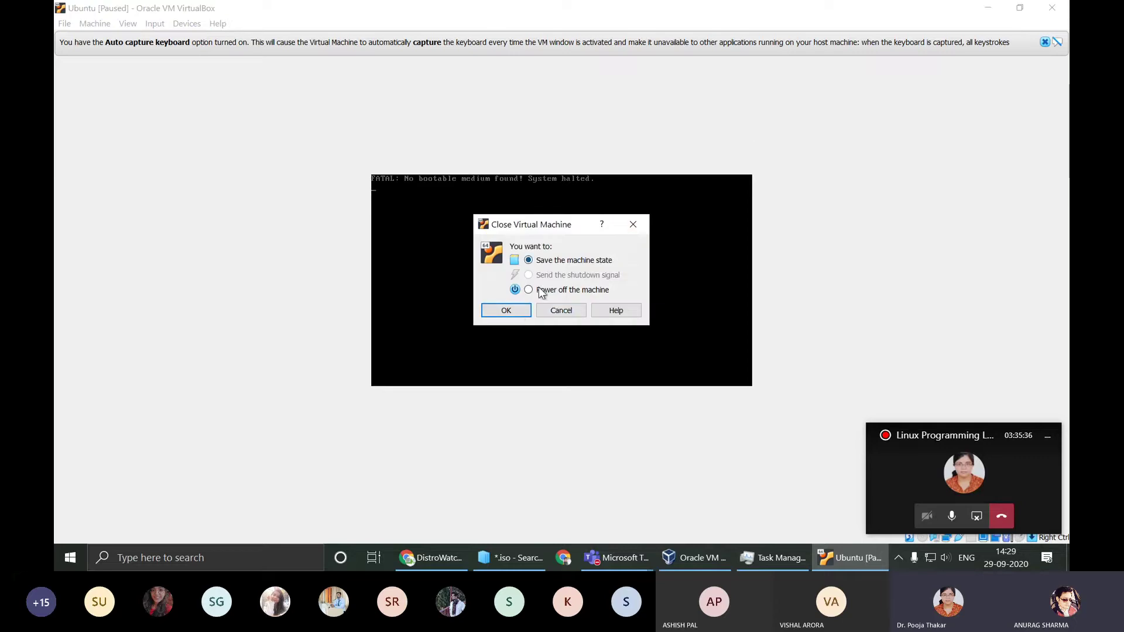
{"action": "left_click", "coordinate": [512, 316]}
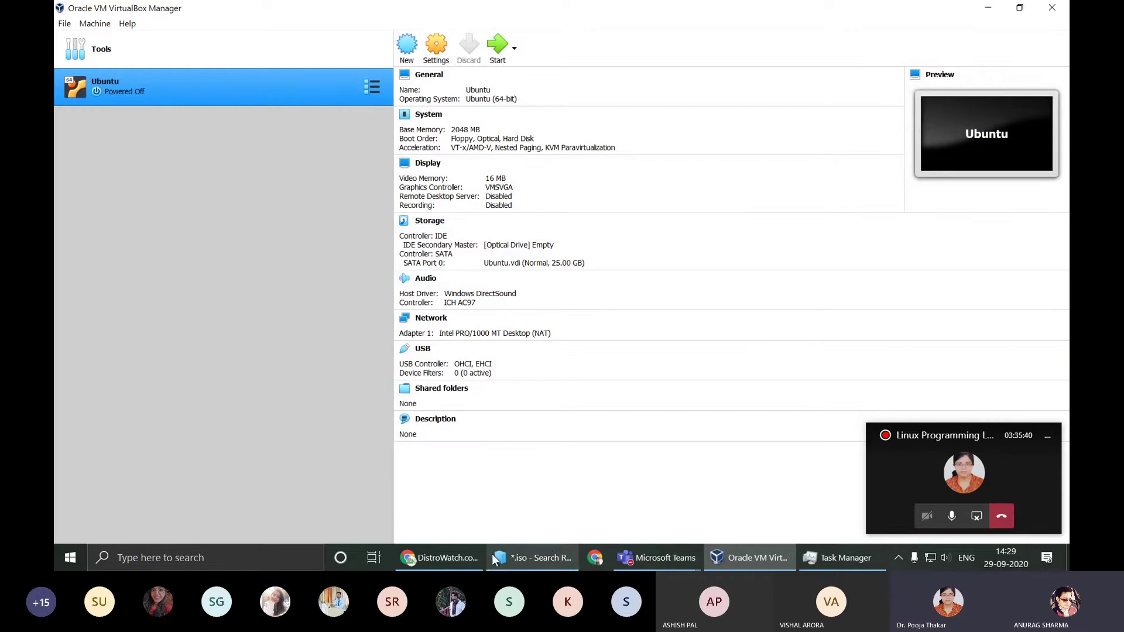
Step: Confirm ubuntu-20.04.1-desktop-amd64.iso is fully downloaded in Chrome's Downloads, then return to VirtualBox Manager
{"action": "left_click", "coordinate": [452, 559]}
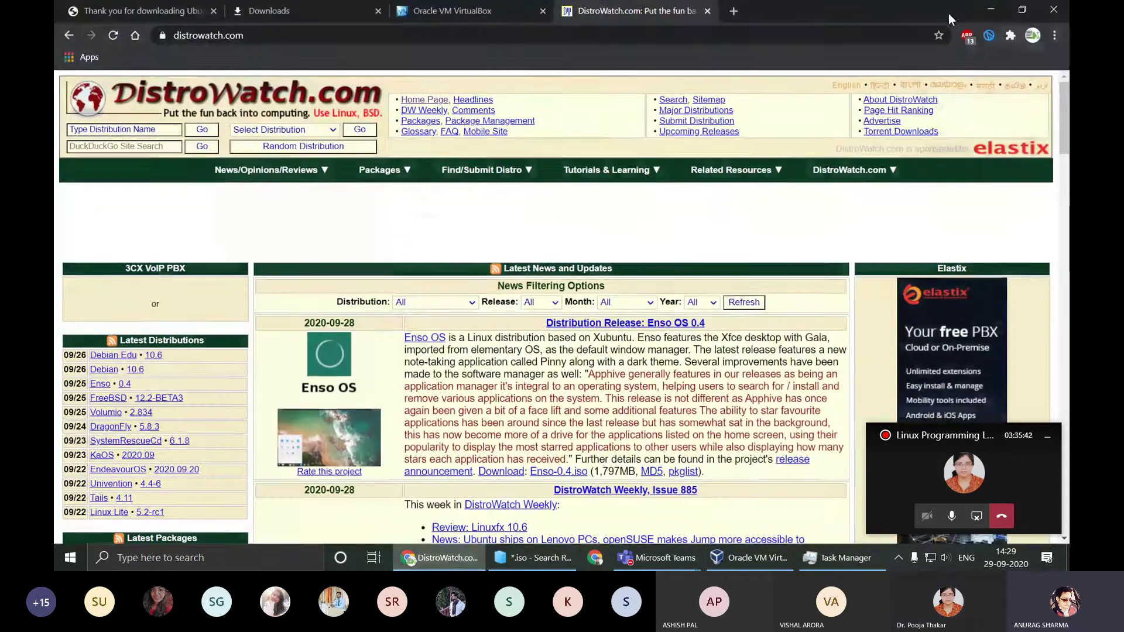
{"action": "left_click", "coordinate": [270, 11]}
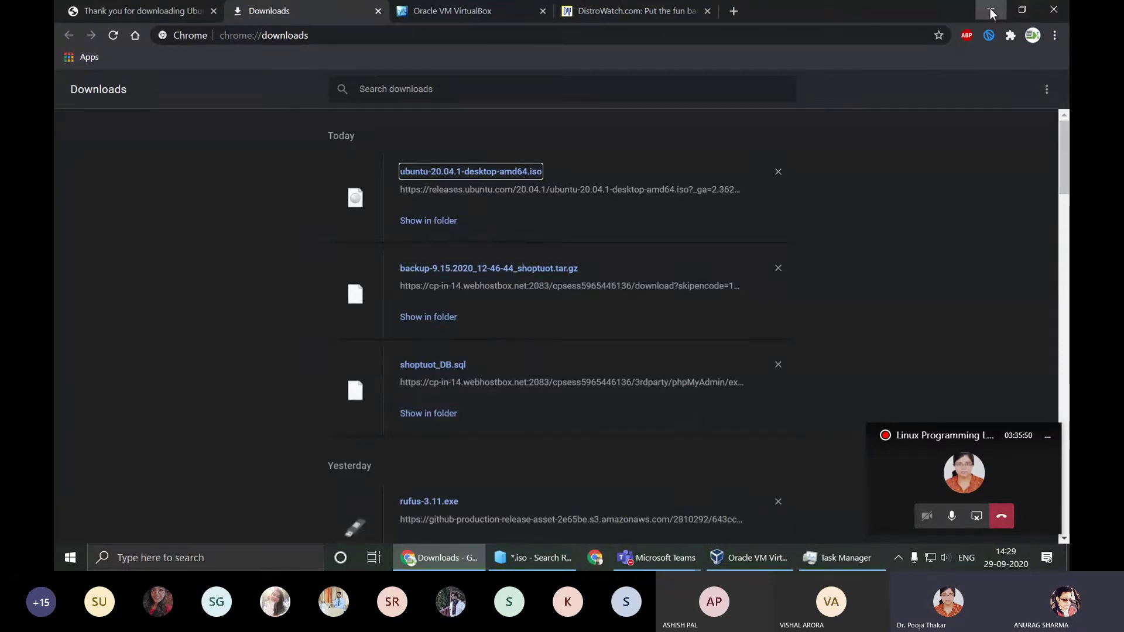
{"action": "key", "text": "alt+Tab"}
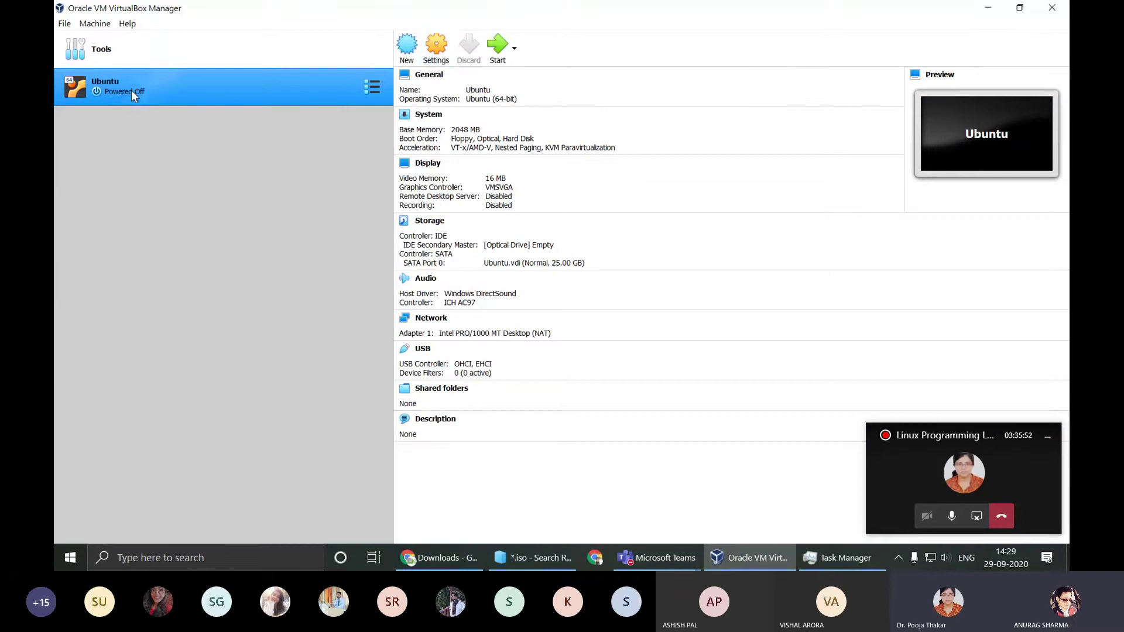
Step: Open the Ubuntu machine's settings and look through the General tabs
{"action": "left_click", "coordinate": [451, 53]}
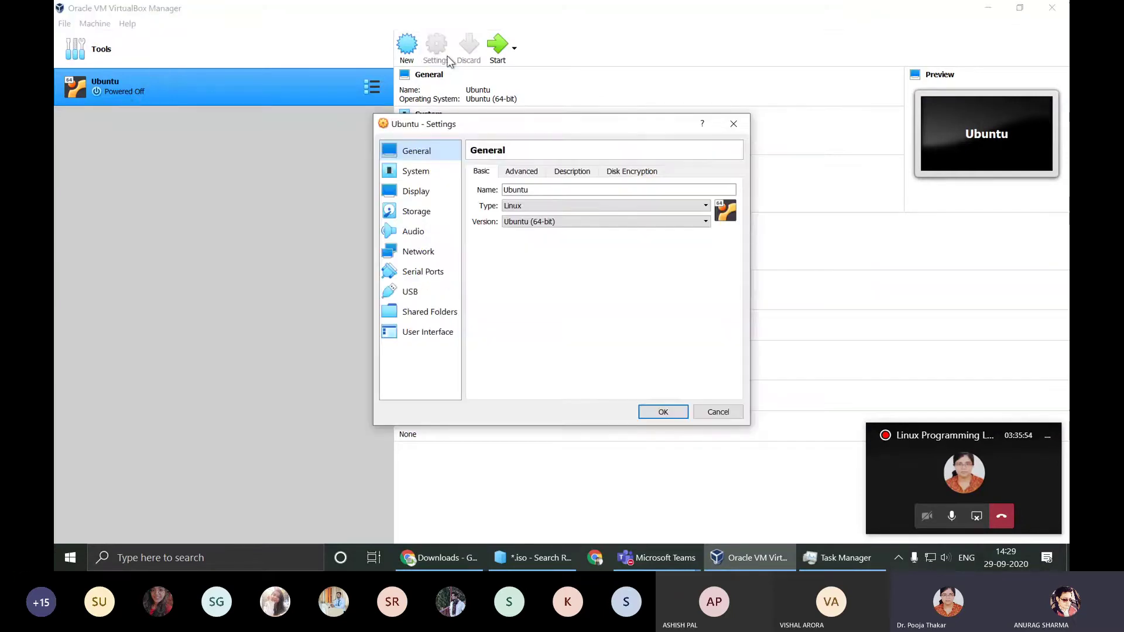
{"action": "left_click", "coordinate": [523, 171]}
{"action": "left_click", "coordinate": [572, 171]}
{"action": "left_click", "coordinate": [615, 172]}
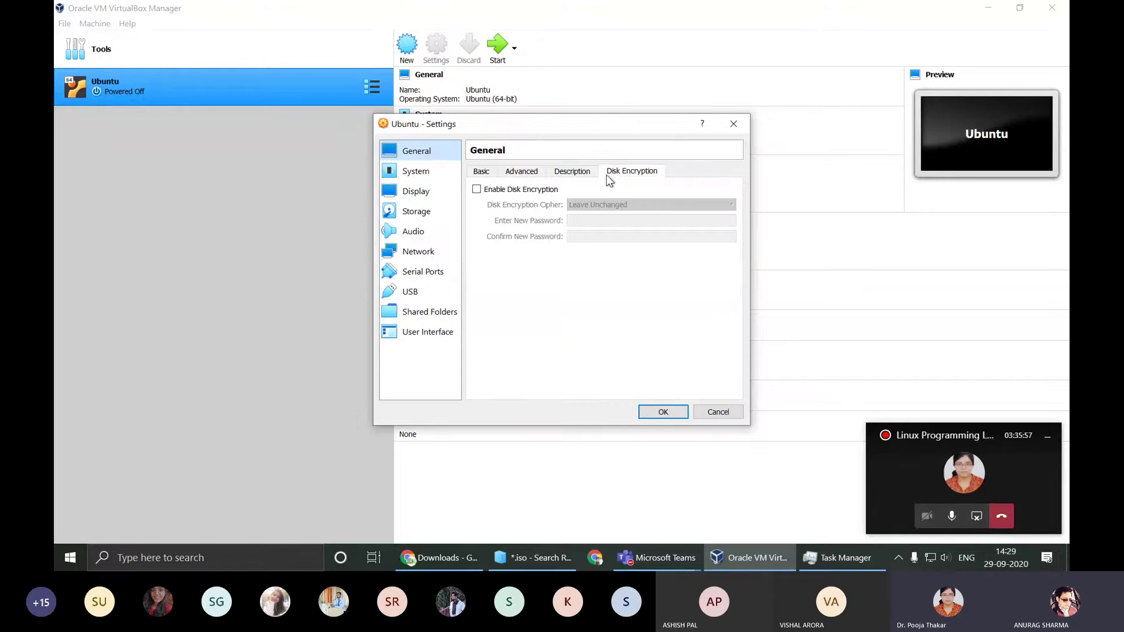
Step: Give the machine 2 processors with PAE/NX enabled on the System page
{"action": "left_click", "coordinate": [436, 173]}
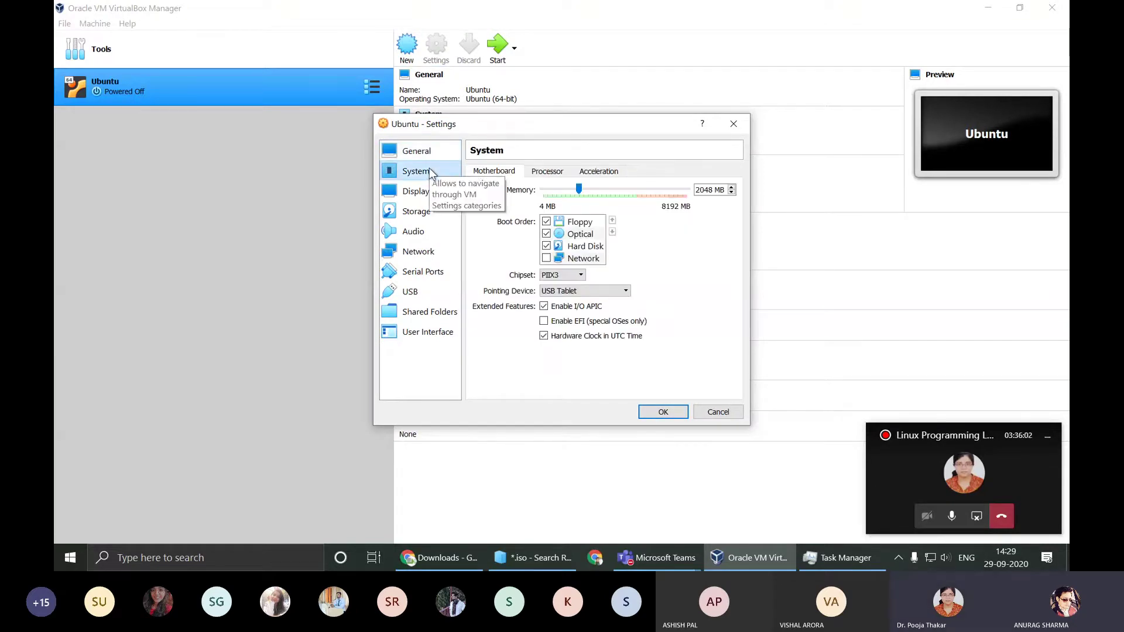
{"action": "left_click", "coordinate": [548, 173]}
{"action": "left_click_drag", "start_coordinate": [543, 190], "coordinate": [589, 193]}
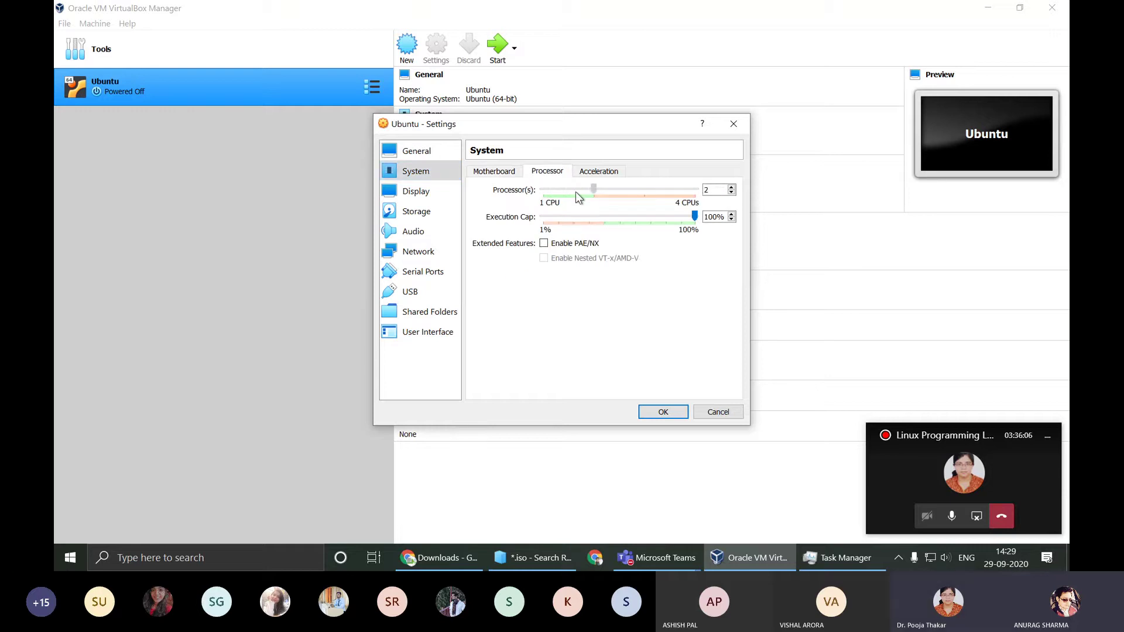
{"action": "left_click", "coordinate": [566, 245]}
{"action": "left_click", "coordinate": [605, 171]}
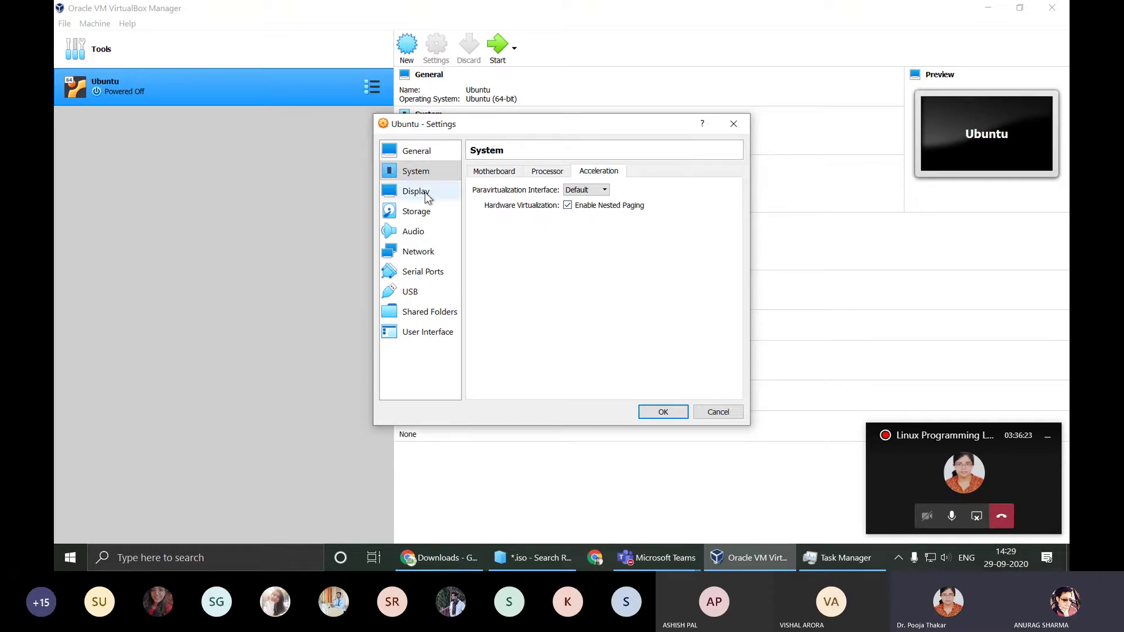
{"action": "left_click", "coordinate": [547, 171]}
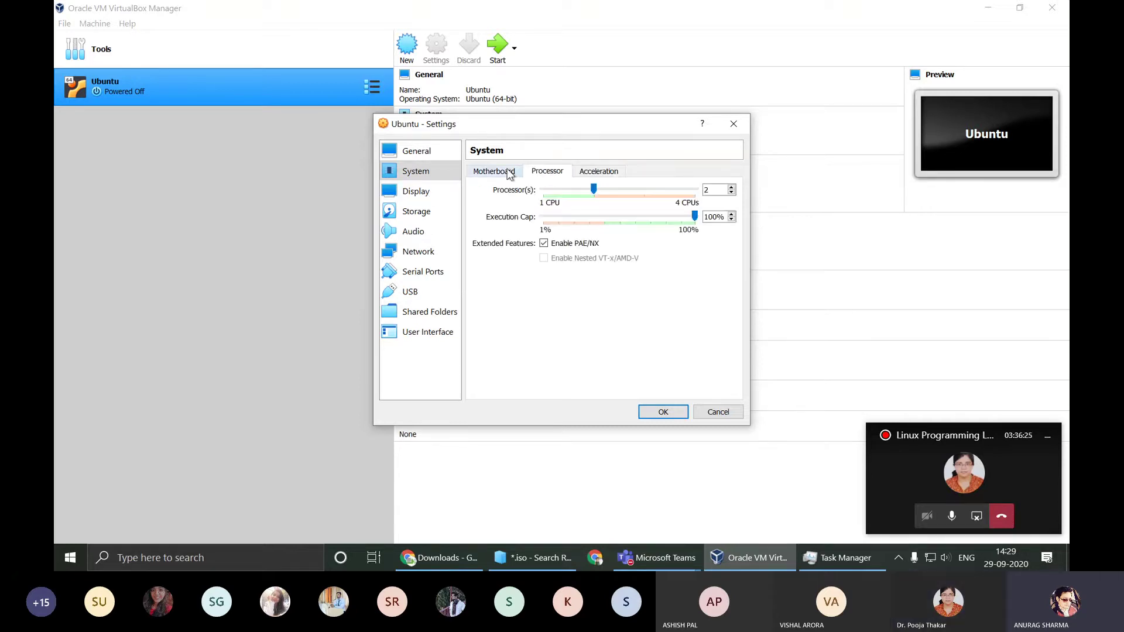
{"action": "left_click", "coordinate": [508, 172]}
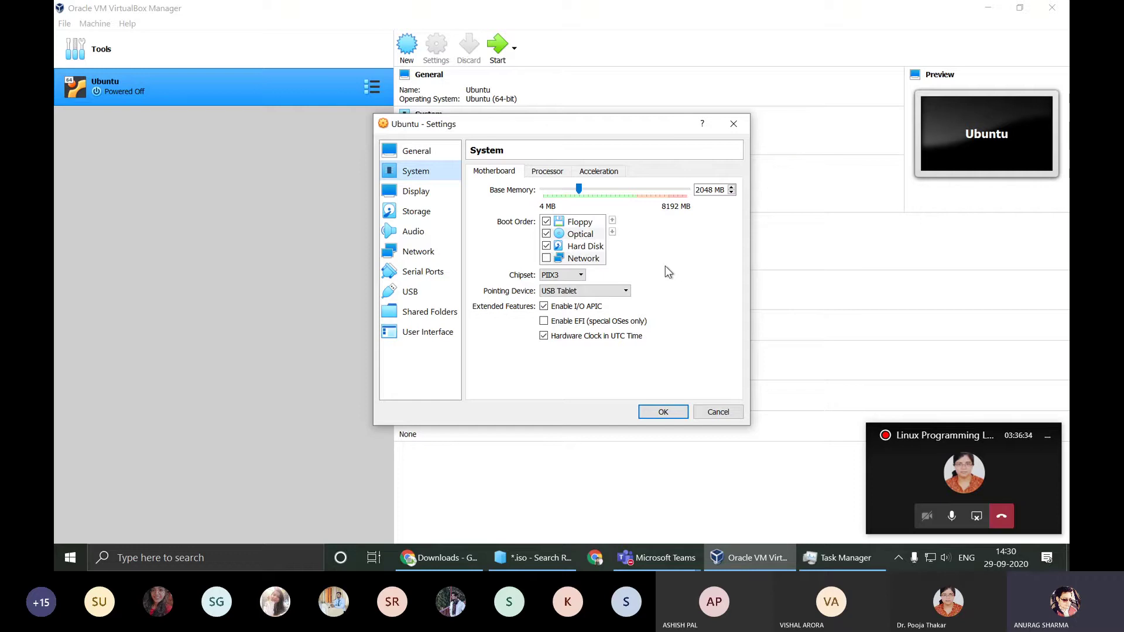
{"action": "left_click", "coordinate": [547, 171]}
Step: Raise video memory to 128 MB on the Display page, then open the Storage page
{"action": "left_click", "coordinate": [439, 193]}
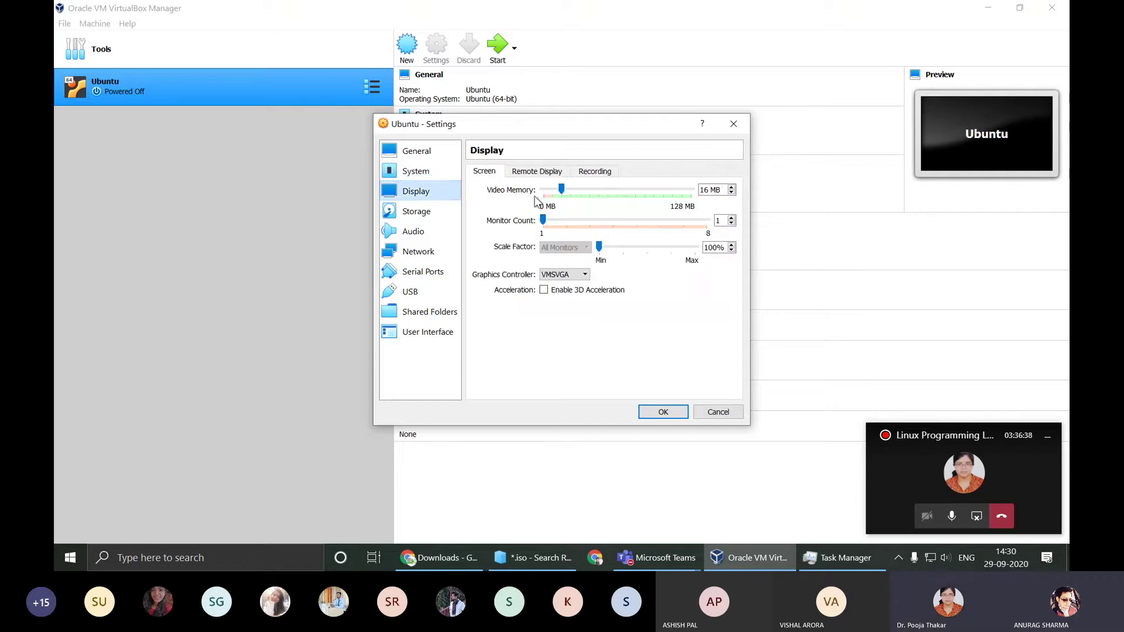
{"action": "left_click_drag", "start_coordinate": [562, 188], "coordinate": [609, 202]}
{"action": "left_click_drag", "start_coordinate": [723, 208], "coordinate": [880, 211]}
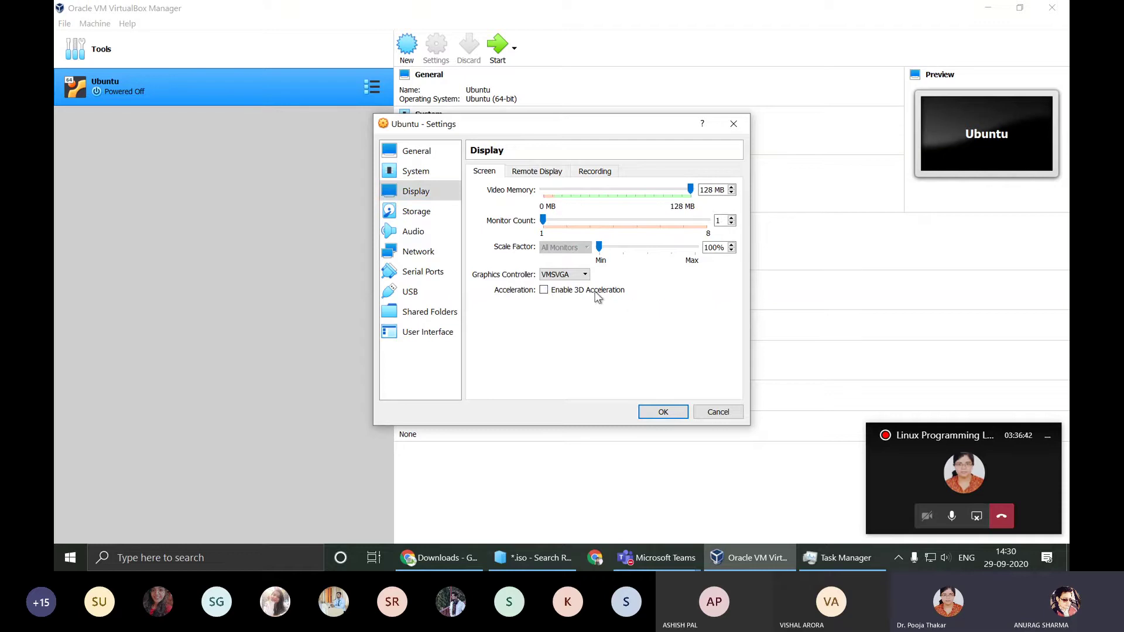
{"action": "left_click", "coordinate": [537, 170]}
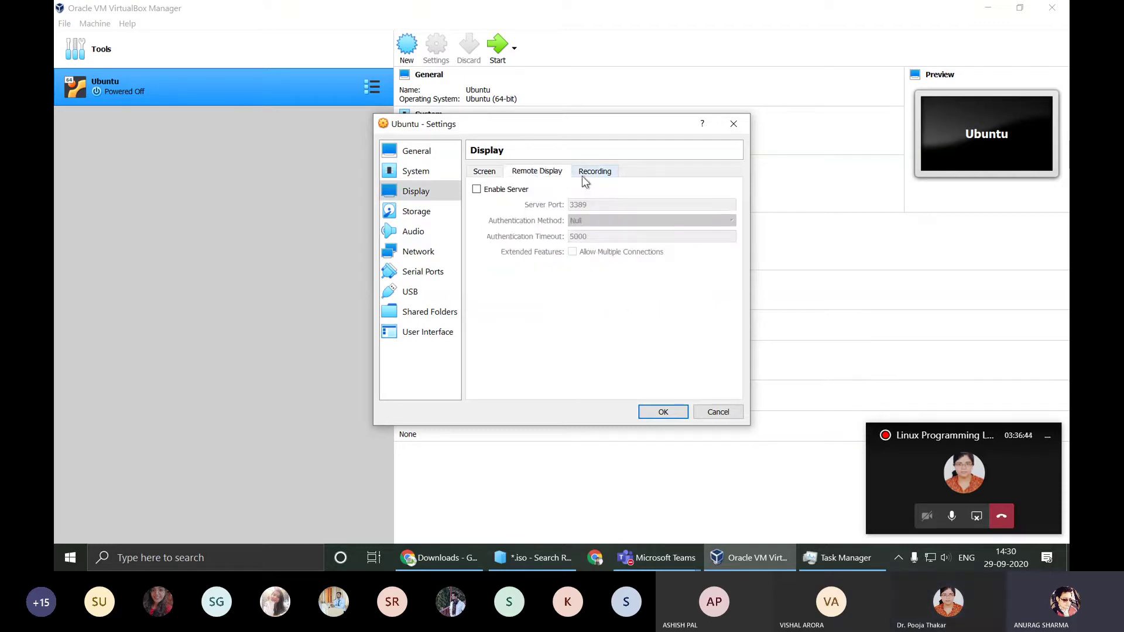
{"action": "left_click", "coordinate": [591, 172]}
{"action": "left_click", "coordinate": [438, 219]}
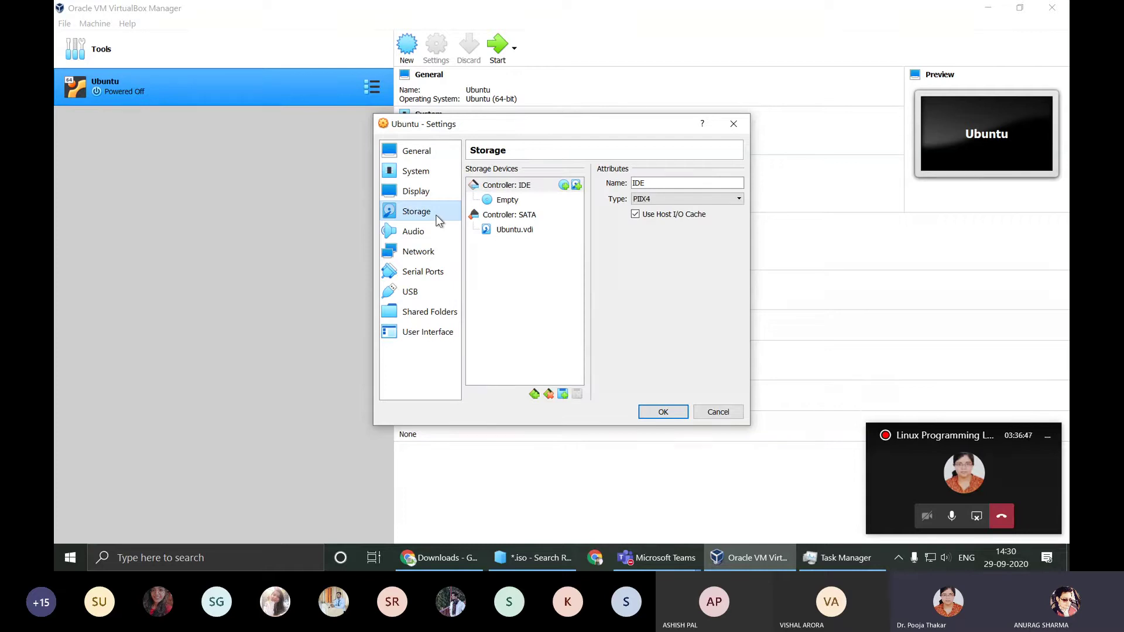
Step: Load ubuntu-20.04.1-desktop-amd64.iso from Downloads into the Ubuntu VM's empty optical drive
{"action": "left_click", "coordinate": [507, 201]}
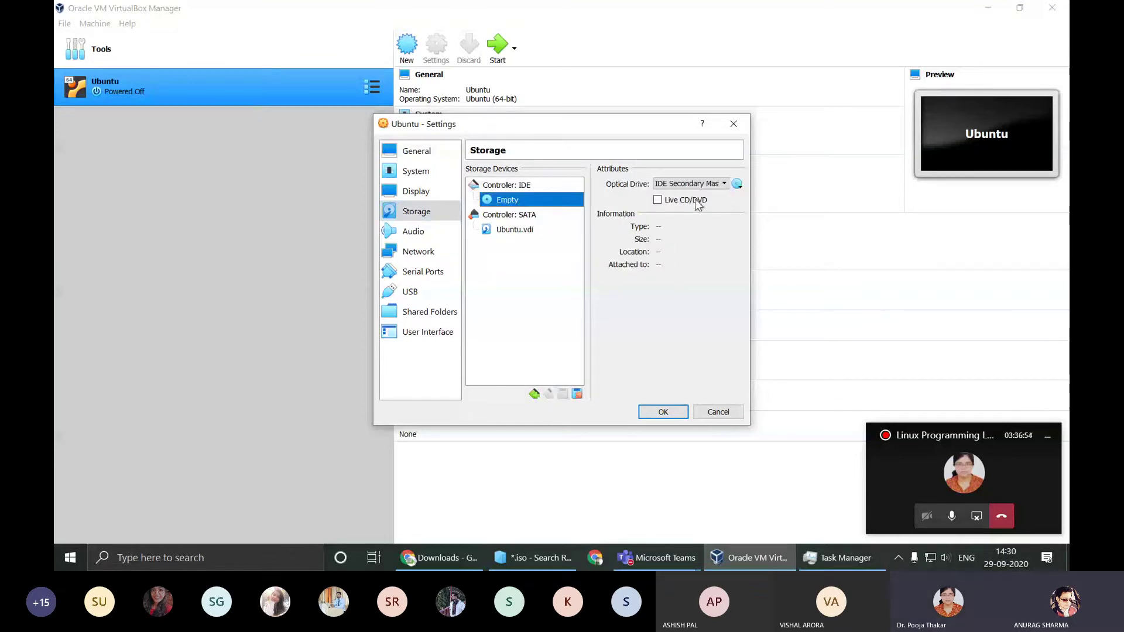
{"action": "left_click", "coordinate": [737, 184]}
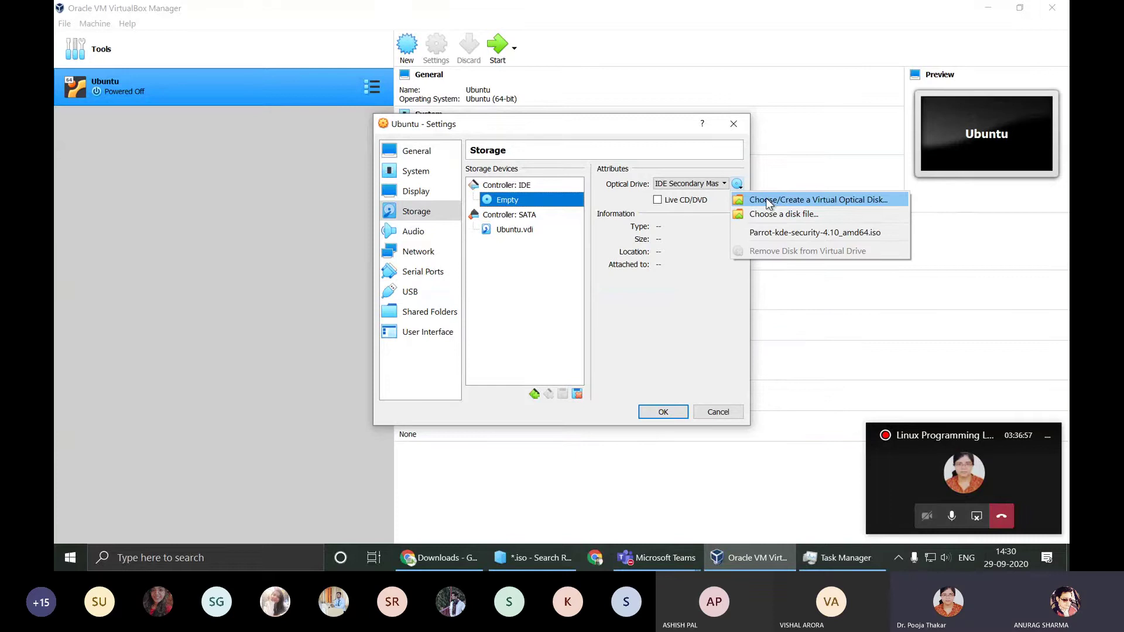
{"action": "left_click", "coordinate": [766, 199]}
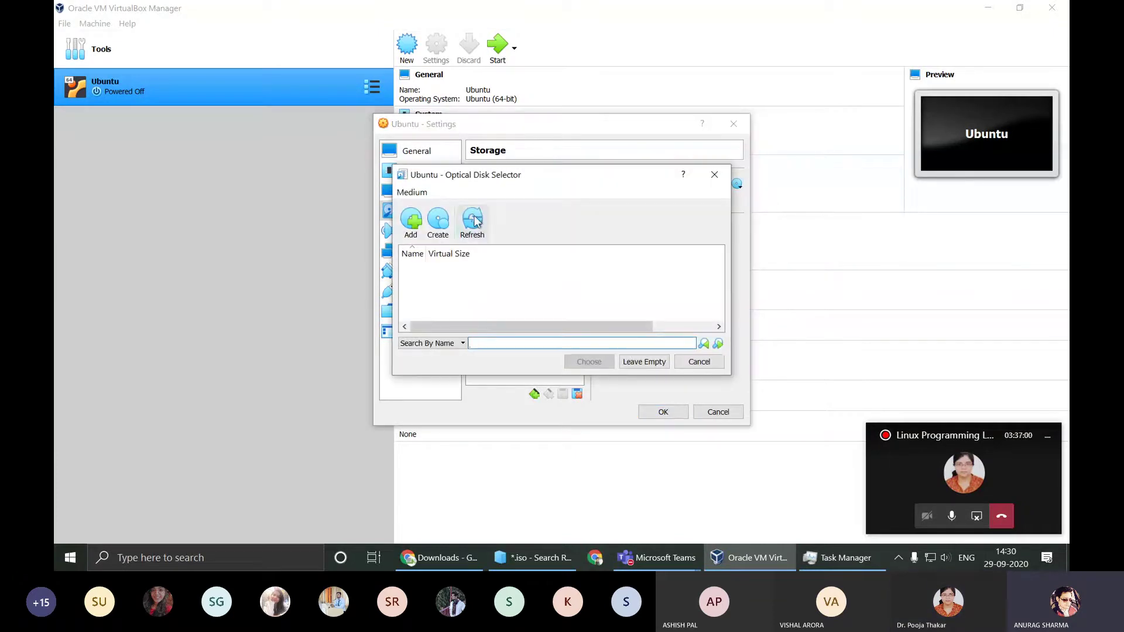
{"action": "left_click", "coordinate": [416, 220]}
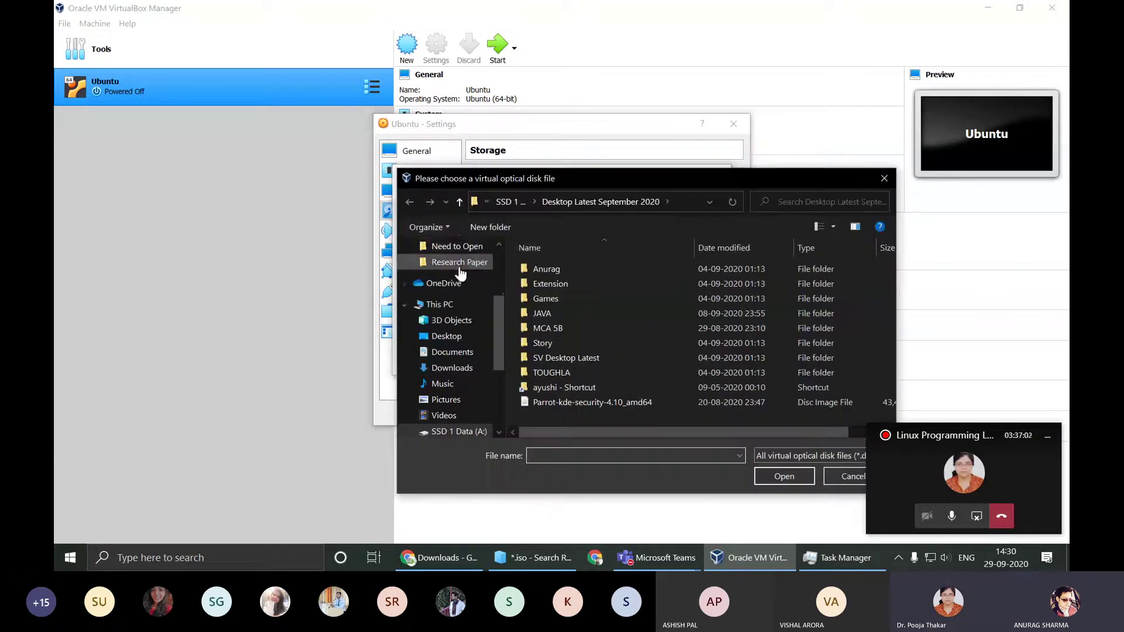
{"action": "scroll", "coordinate": [445, 322], "scroll_direction": "up", "scroll_amount": 1}
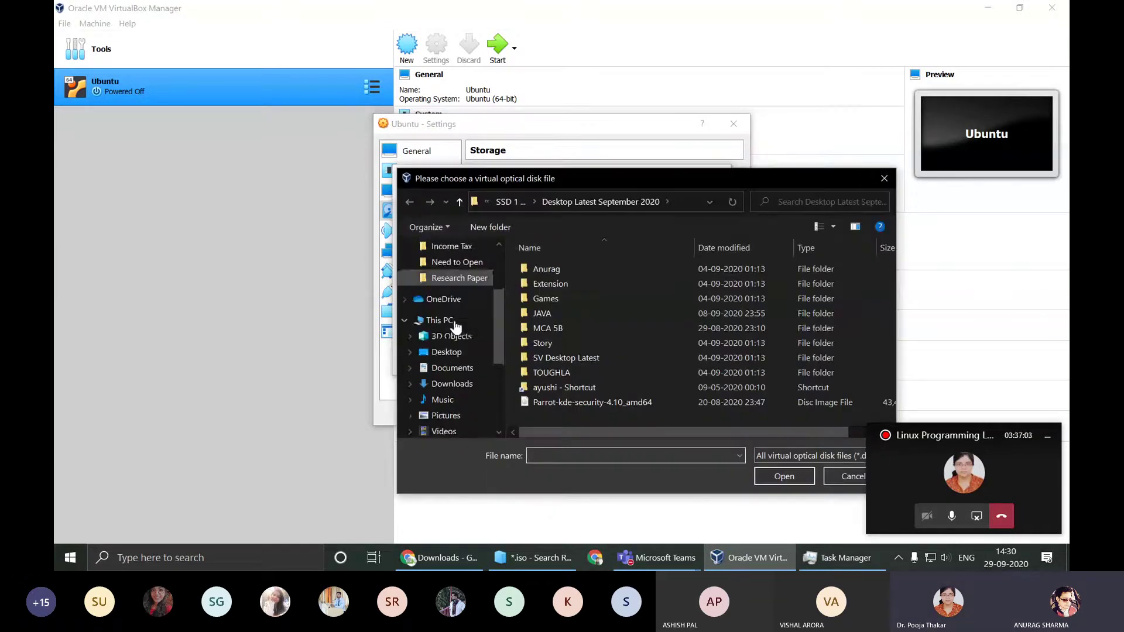
{"action": "left_click", "coordinate": [452, 385]}
{"action": "left_click", "coordinate": [560, 287]}
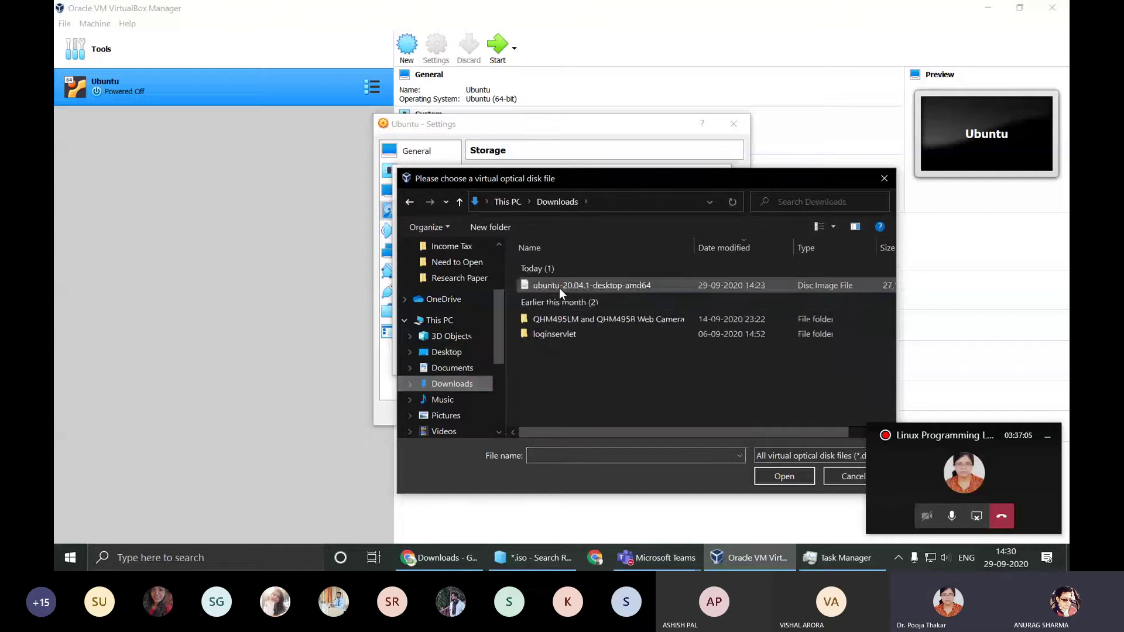
{"action": "left_click", "coordinate": [788, 476]}
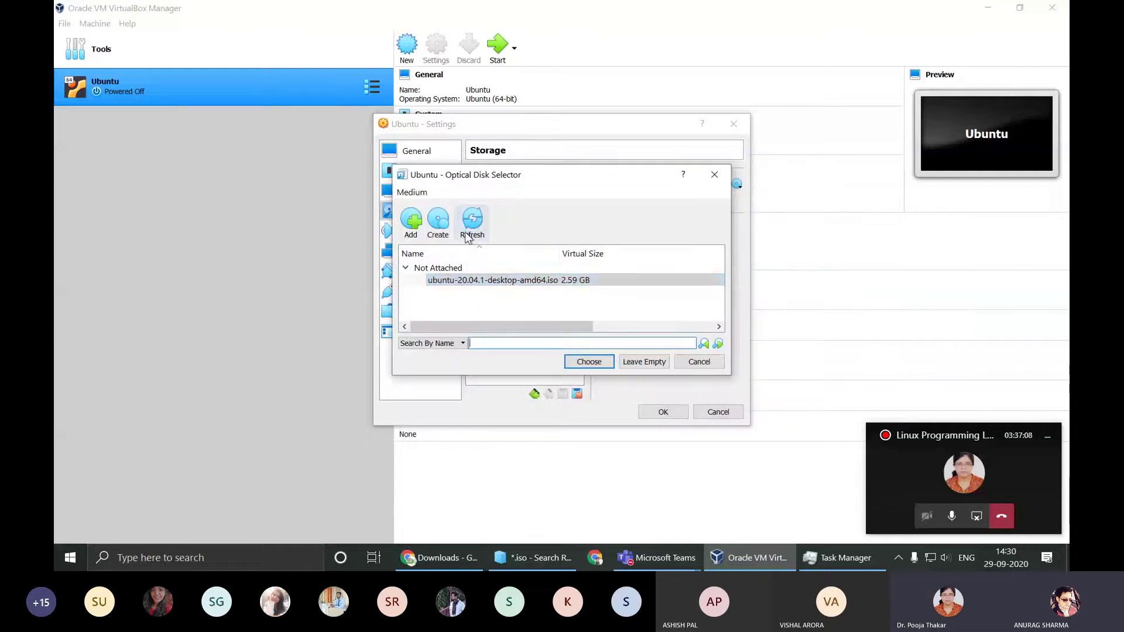
{"action": "left_click", "coordinate": [568, 283]}
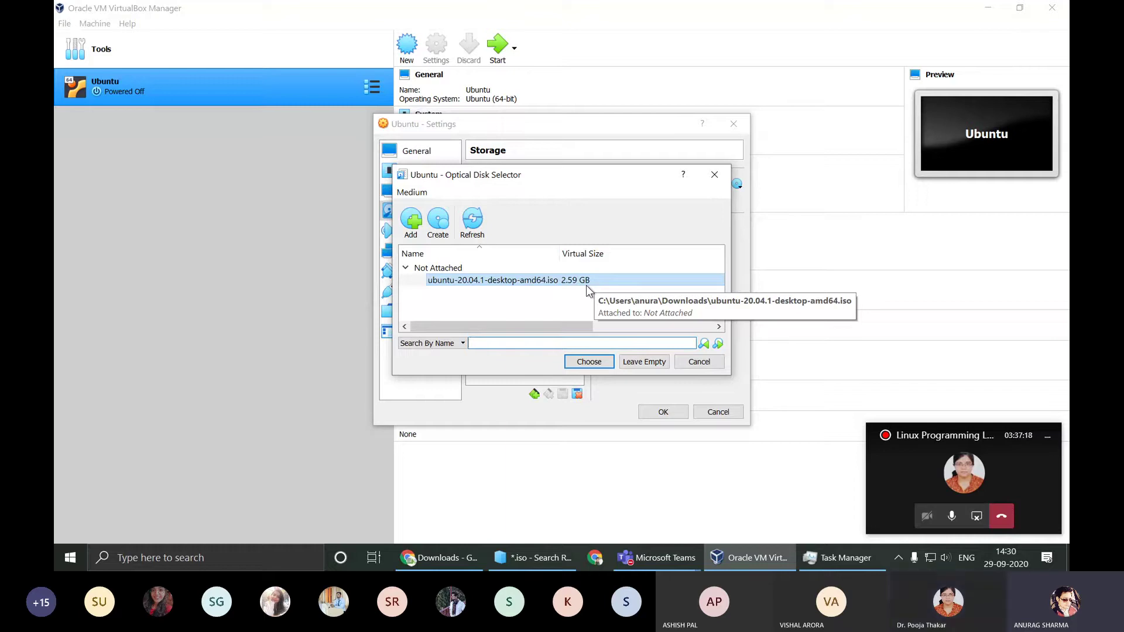
{"action": "left_click", "coordinate": [589, 362]}
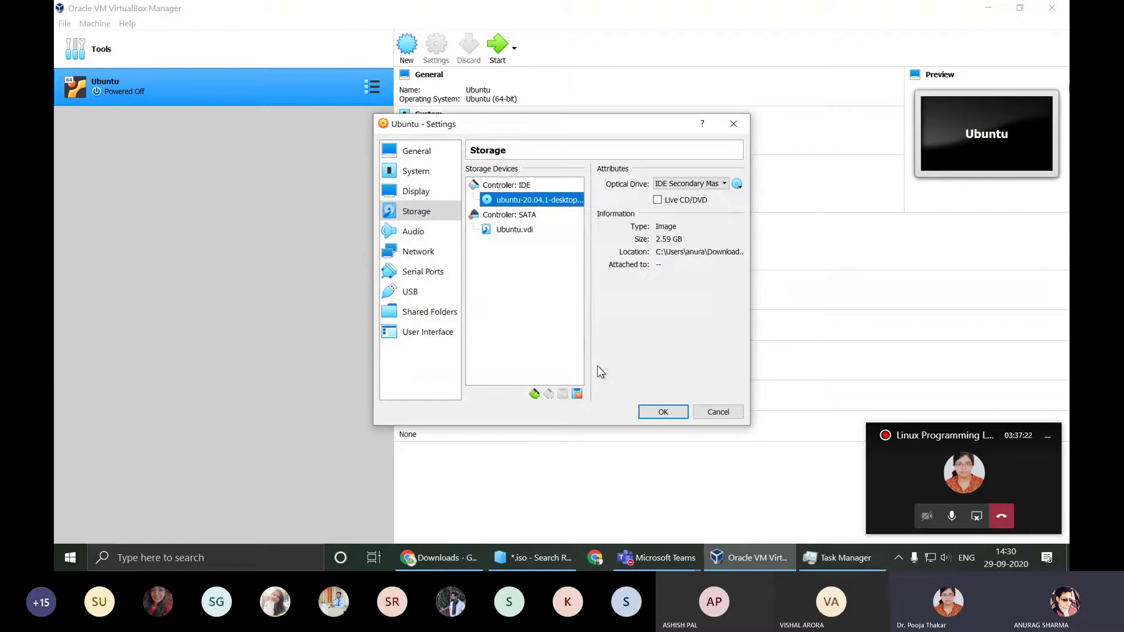
Step: Check the Ubuntu.vdi disk details and Audio page, ending on Network with Adapter 1 on NAT
{"action": "left_click", "coordinate": [532, 229]}
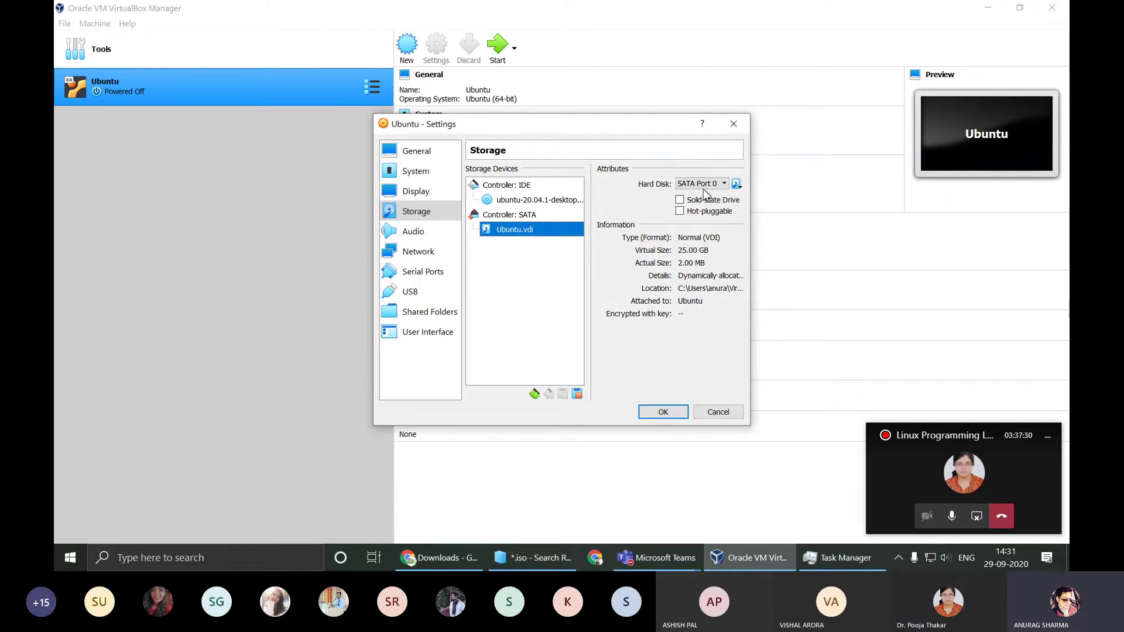
{"action": "left_click", "coordinate": [434, 234]}
{"action": "left_click", "coordinate": [432, 255]}
{"action": "left_click", "coordinate": [431, 239]}
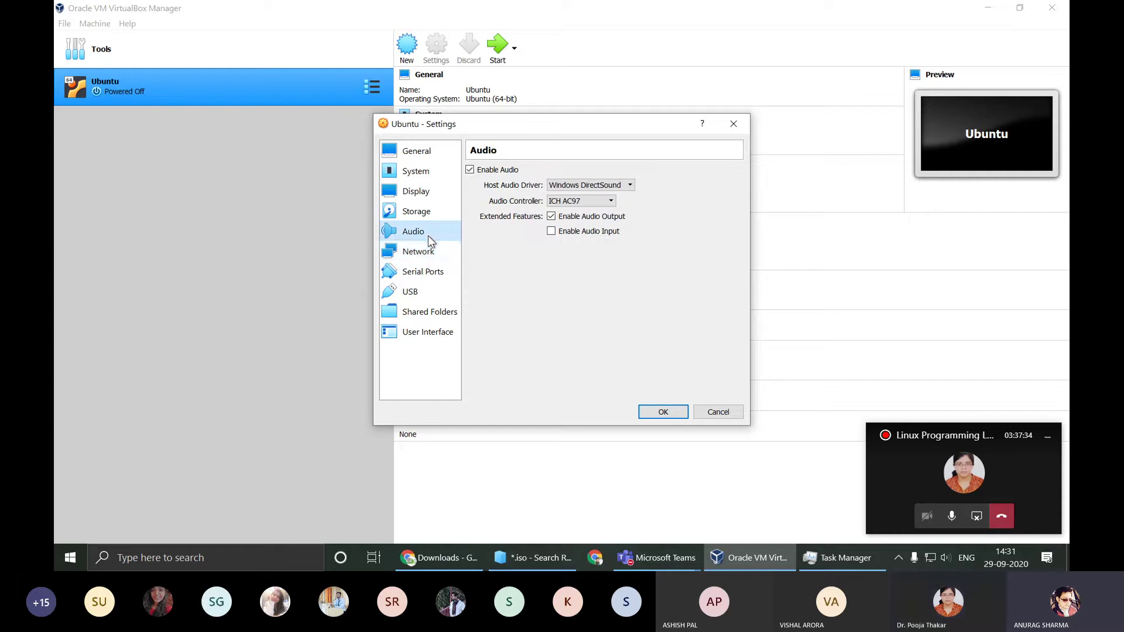
{"action": "left_click", "coordinate": [432, 252]}
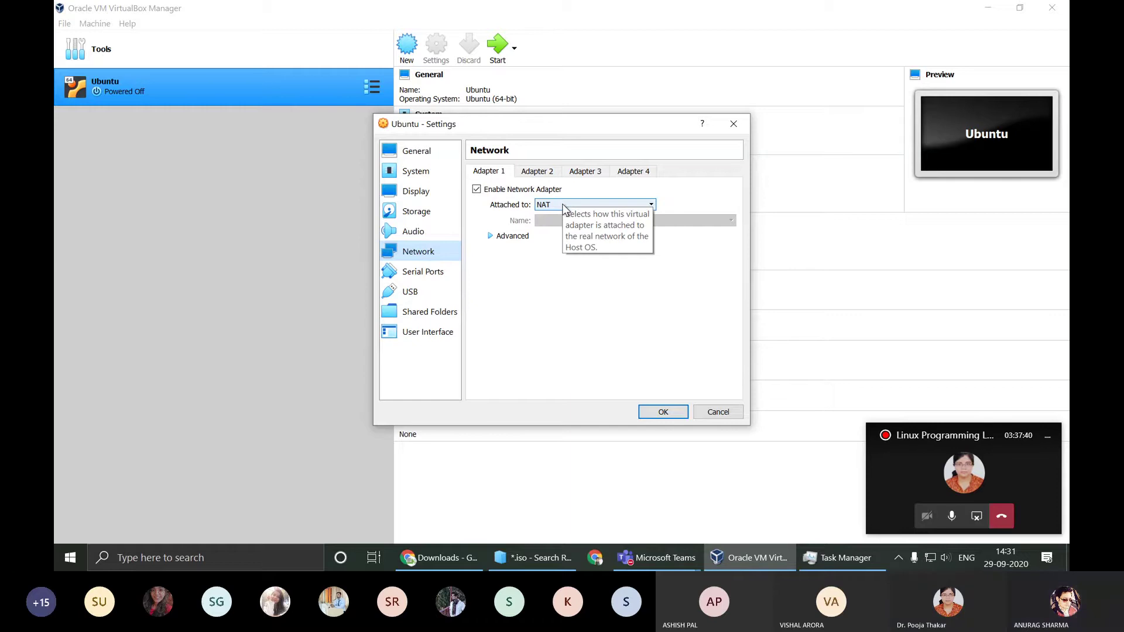
Step: Switch the network adapter to Bridged Adapter, then set it back to NAT
{"action": "left_click", "coordinate": [563, 204]}
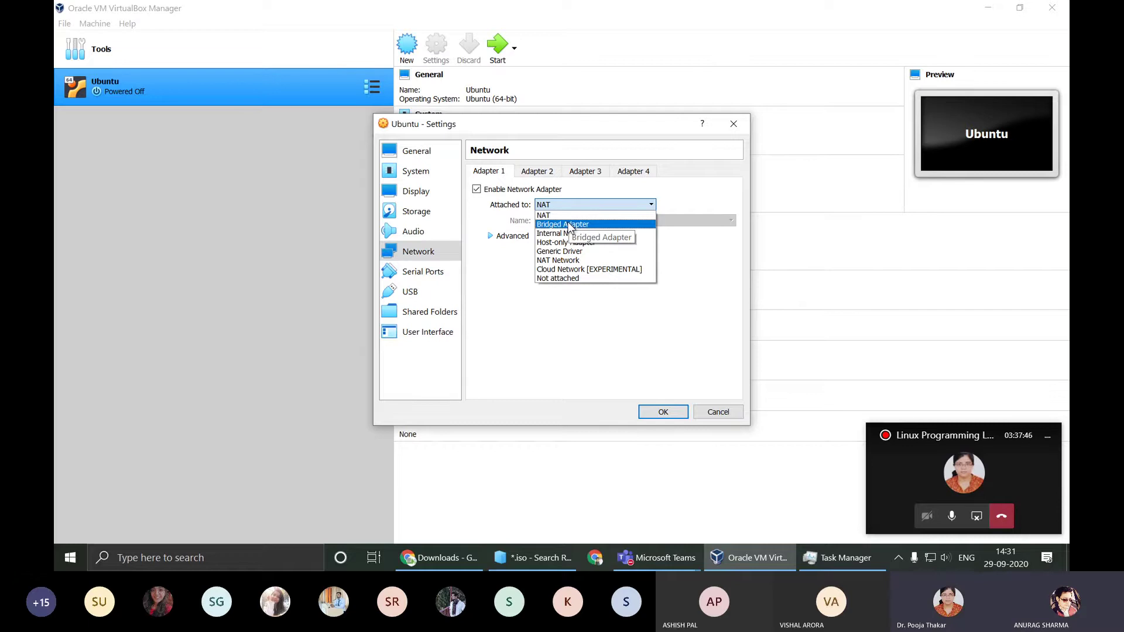
{"action": "left_click", "coordinate": [571, 224]}
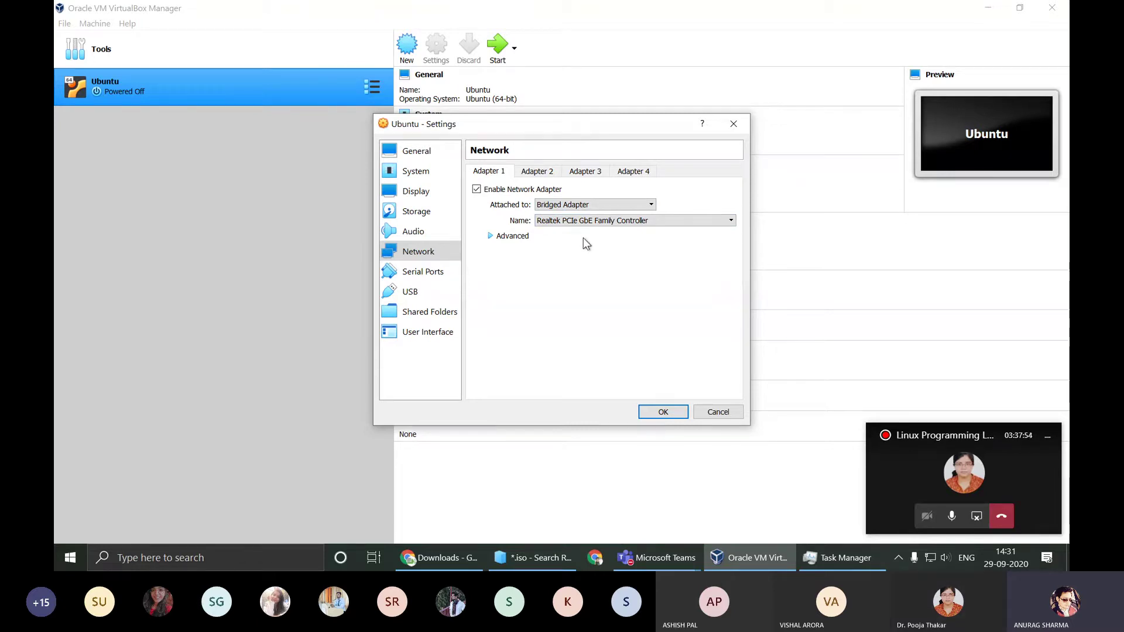
{"action": "left_click", "coordinate": [589, 206]}
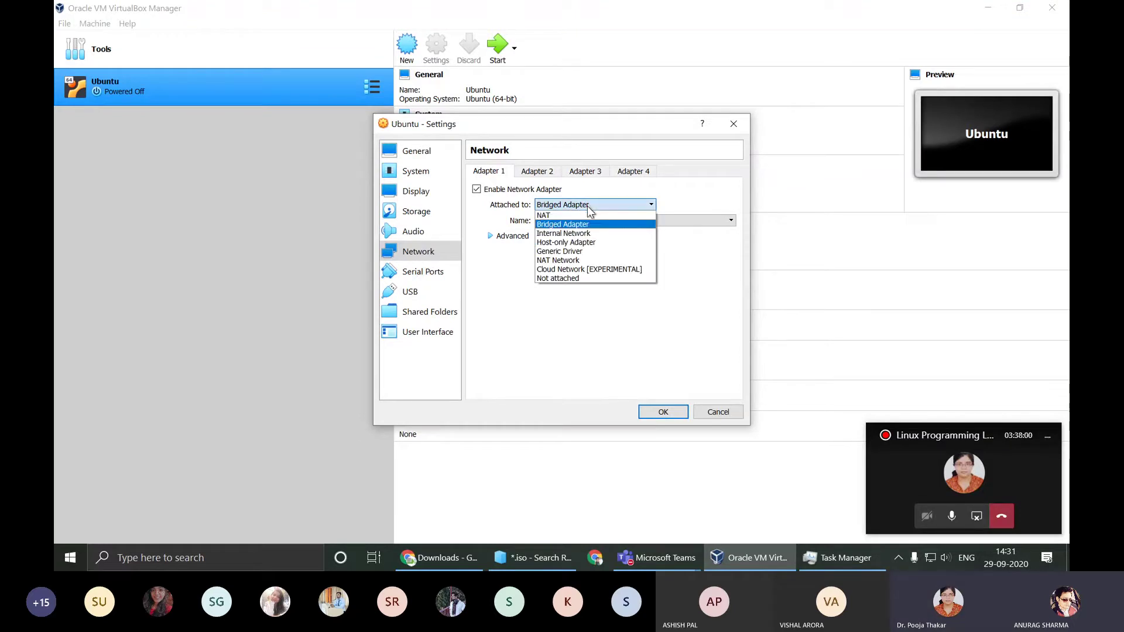
{"action": "left_click", "coordinate": [587, 215]}
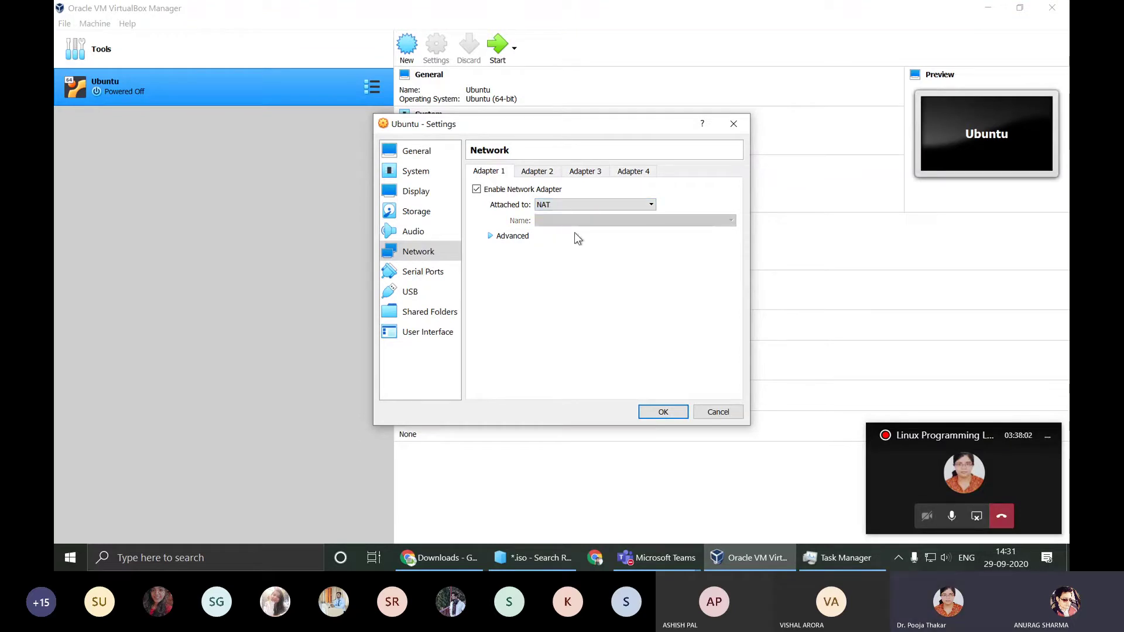
Step: Look over the Serial Ports, USB and User Interface pages, then save the settings with OK
{"action": "left_click", "coordinate": [431, 271]}
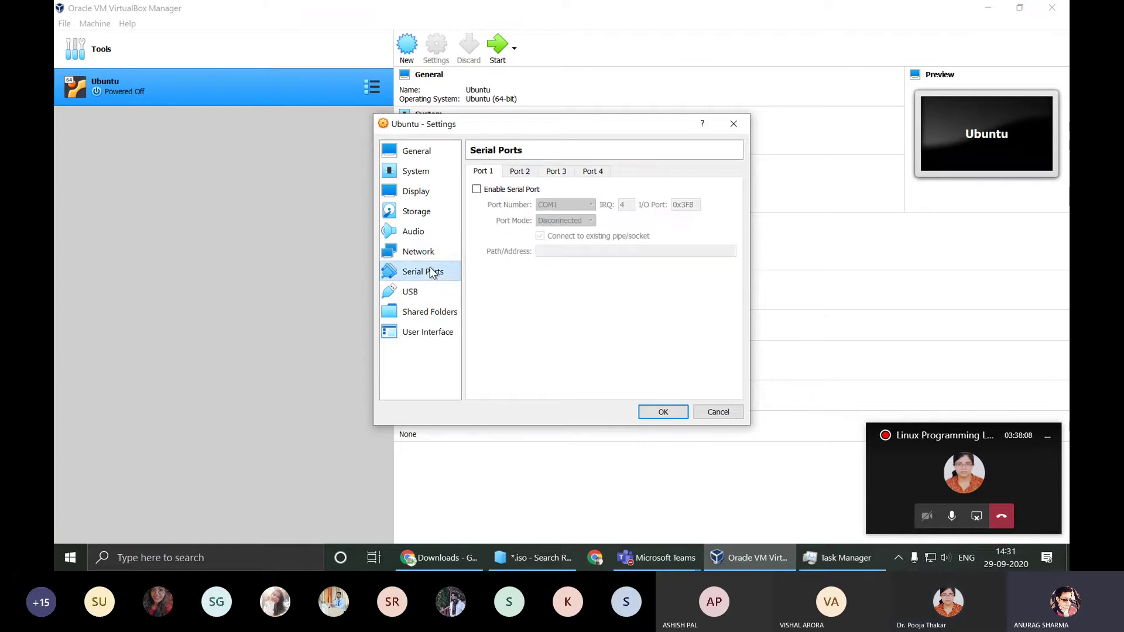
{"action": "left_click", "coordinate": [433, 291]}
{"action": "left_click", "coordinate": [431, 331]}
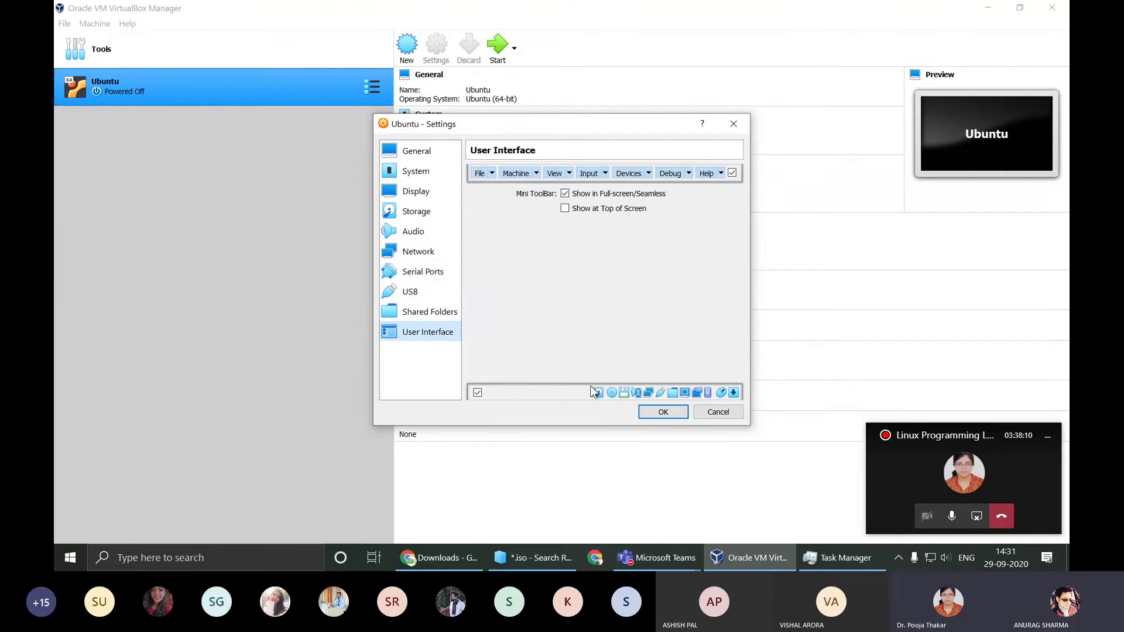
{"action": "left_click", "coordinate": [657, 413]}
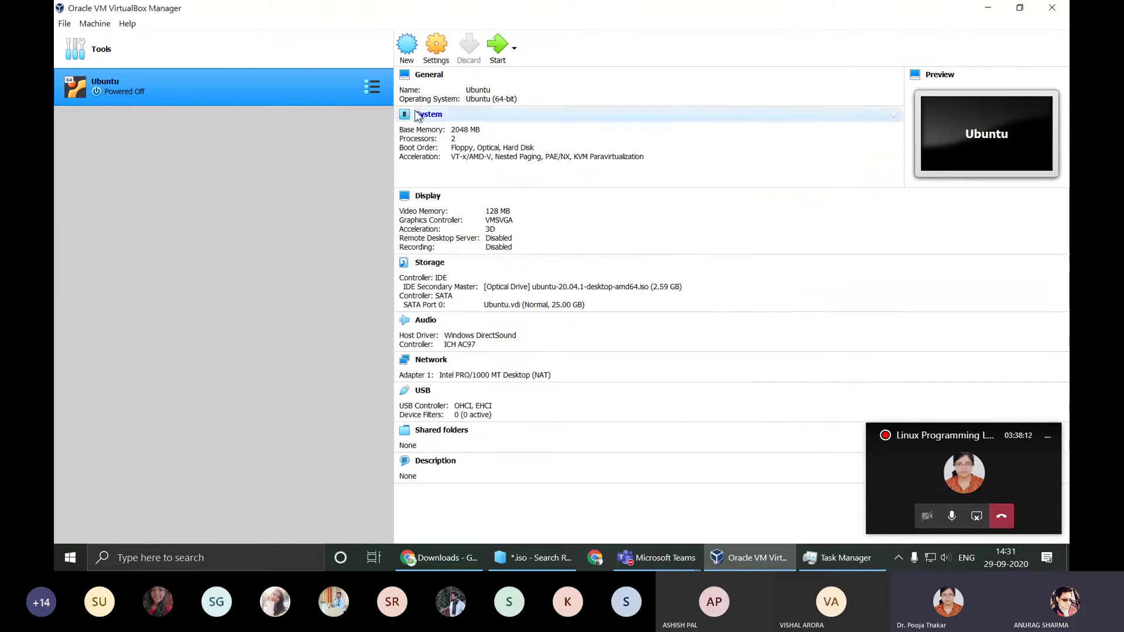
Step: Start the Ubuntu VM so it boots from the ISO and completes its disk check
{"action": "left_click", "coordinate": [498, 46]}
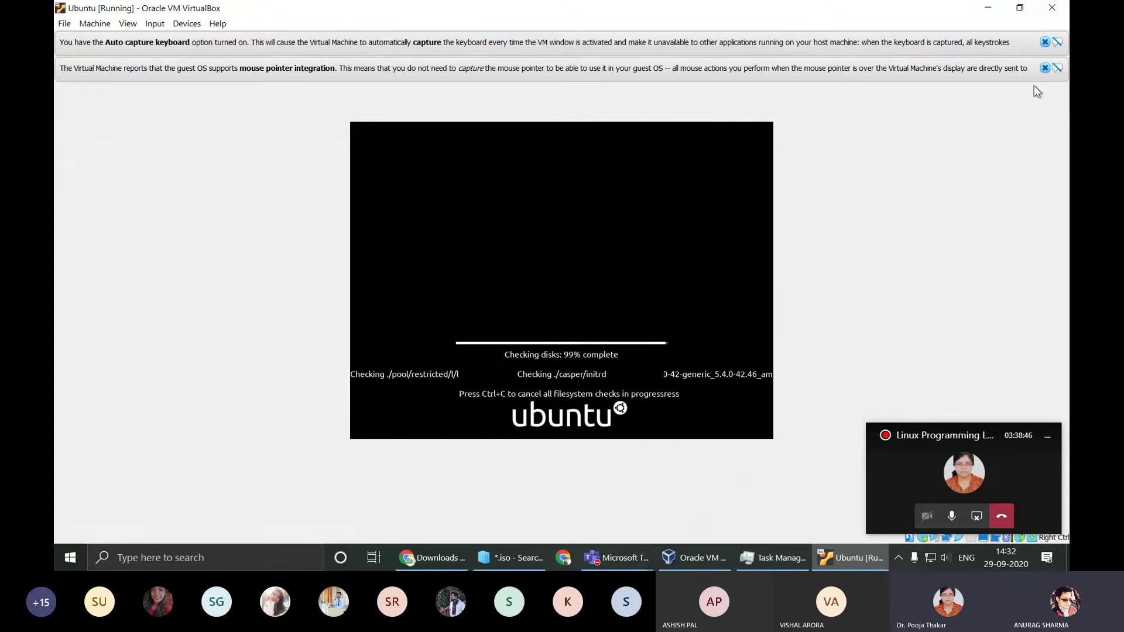
Step: Pause the Ubuntu VM from the Machine menu and bring the Linux Programming Lab Teams meeting forward
{"action": "left_click", "coordinate": [87, 26]}
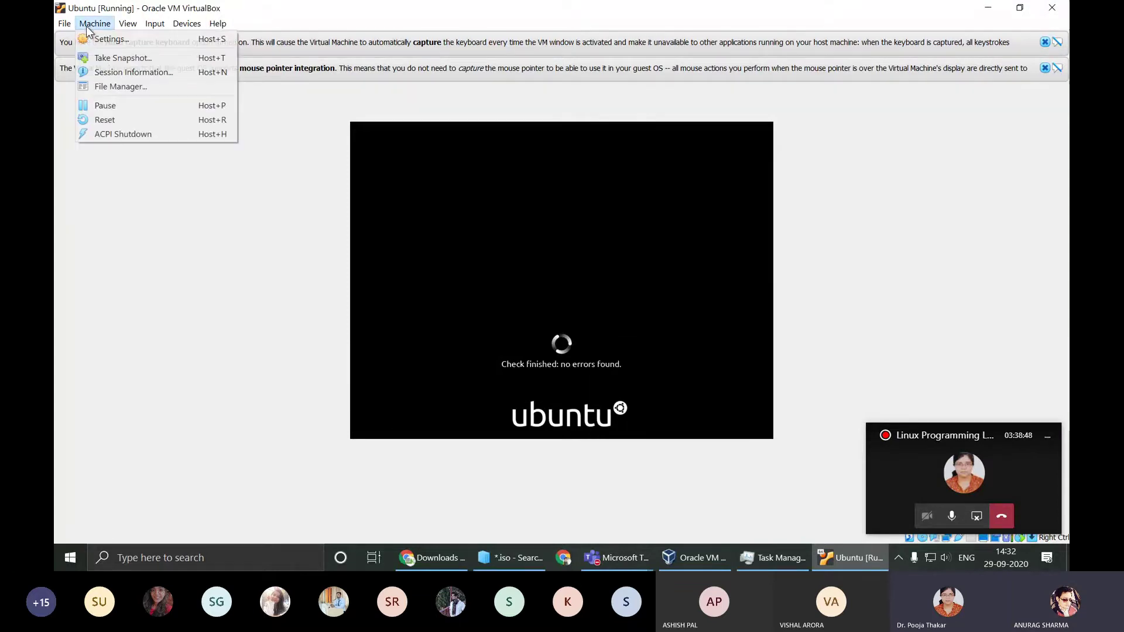
{"action": "left_click", "coordinate": [112, 106]}
{"action": "left_click", "coordinate": [618, 557]}
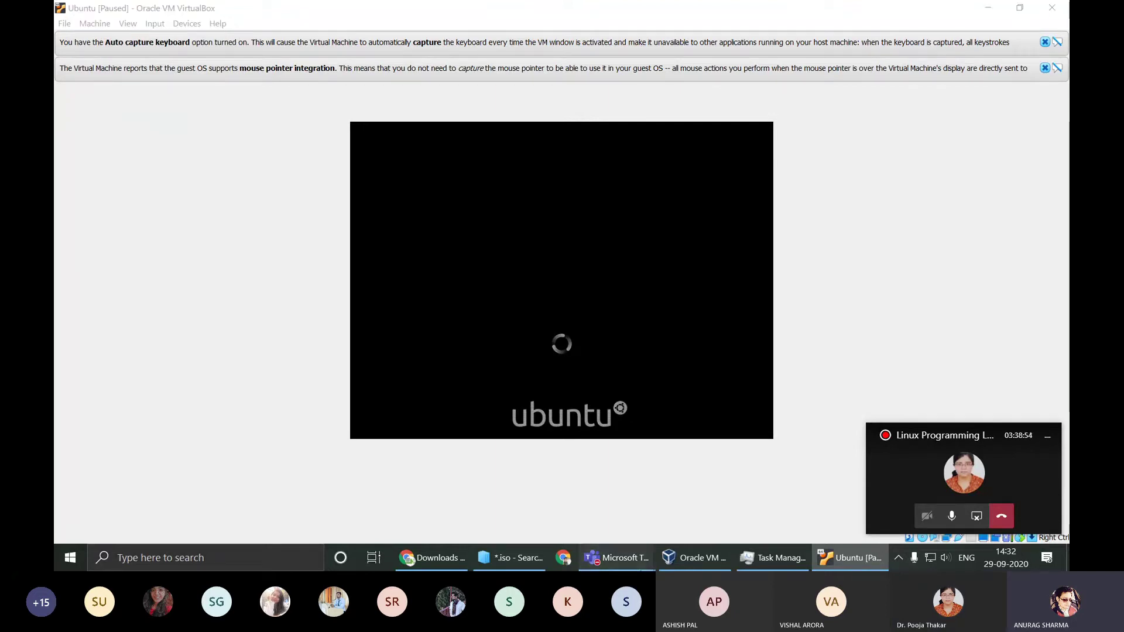
{"action": "left_click", "coordinate": [645, 497]}
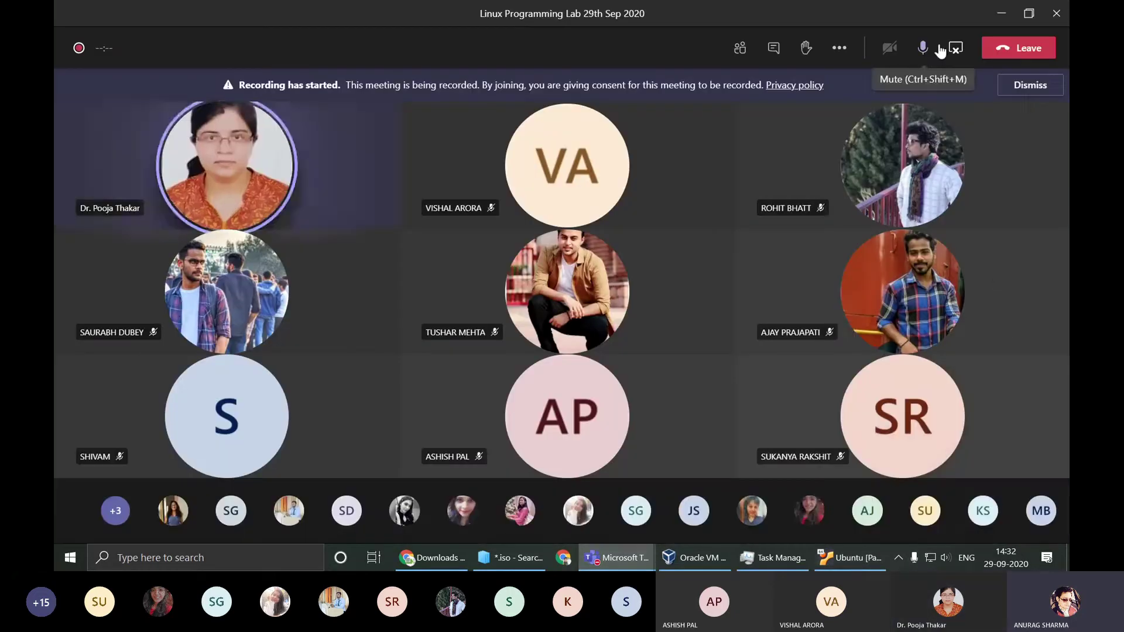
Step: Mute and unmute the microphone, then minimize the Teams meeting to its small call panel
{"action": "left_click", "coordinate": [923, 50]}
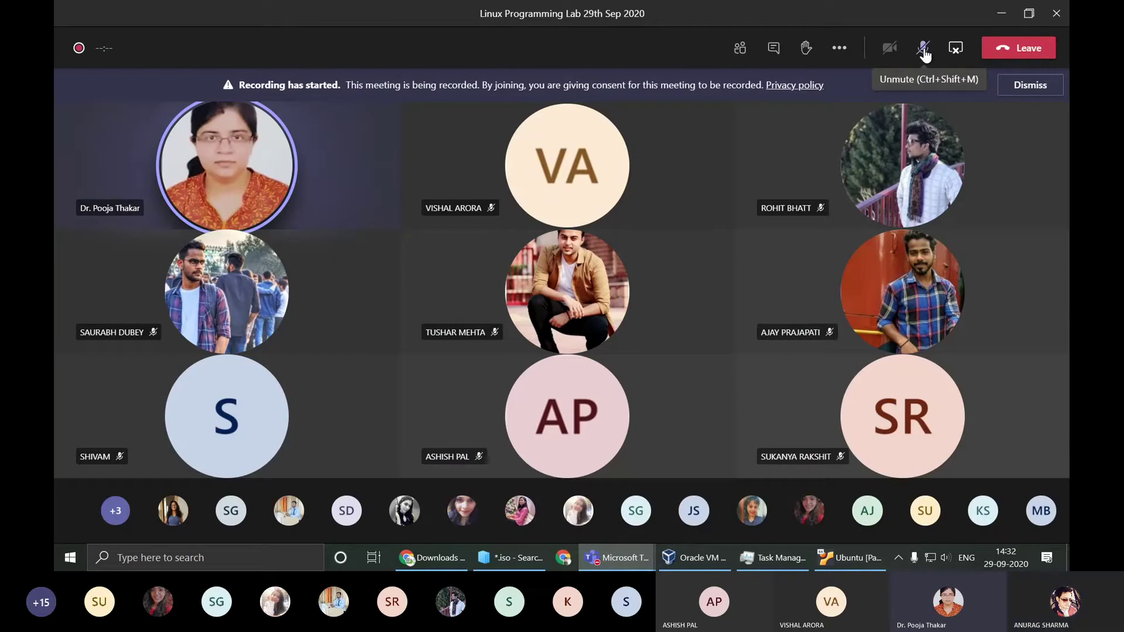
{"action": "left_click", "coordinate": [923, 50]}
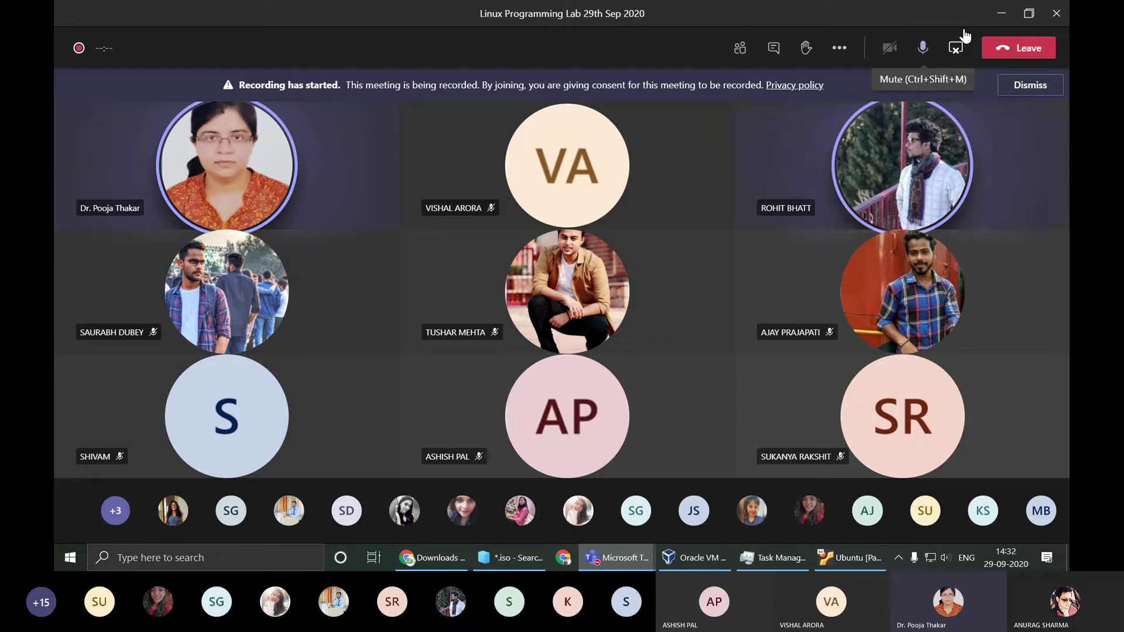
{"action": "left_click", "coordinate": [1006, 16]}
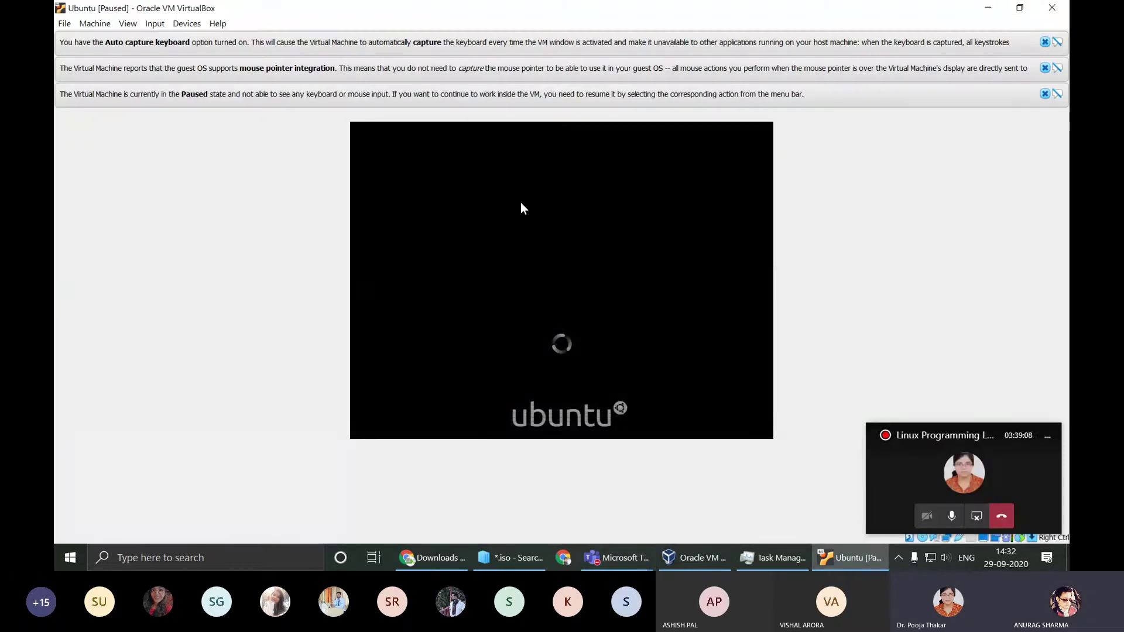
Step: Close the paused Ubuntu VM window, choosing Power off the machine
{"action": "left_click", "coordinate": [94, 23]}
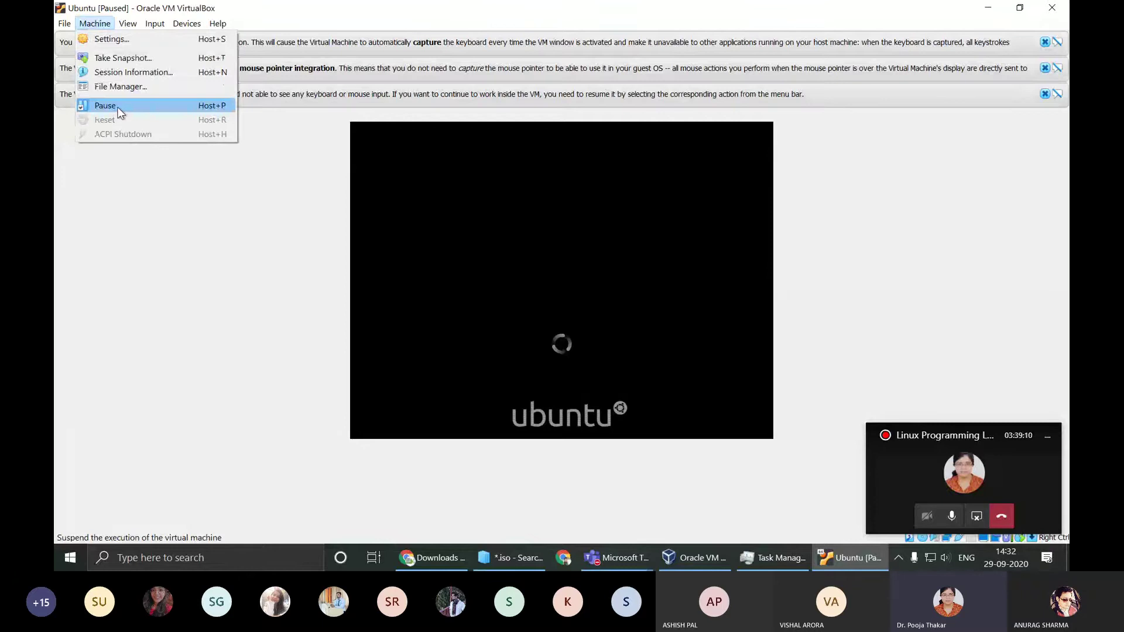
{"action": "left_click", "coordinate": [460, 299]}
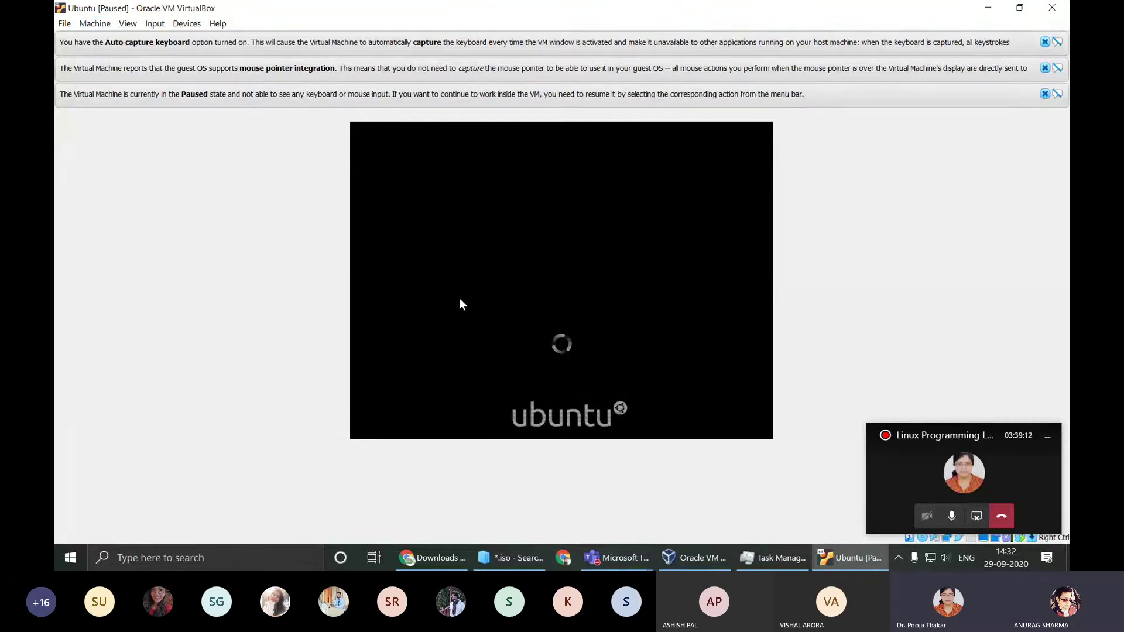
{"action": "left_click", "coordinate": [1052, 7]}
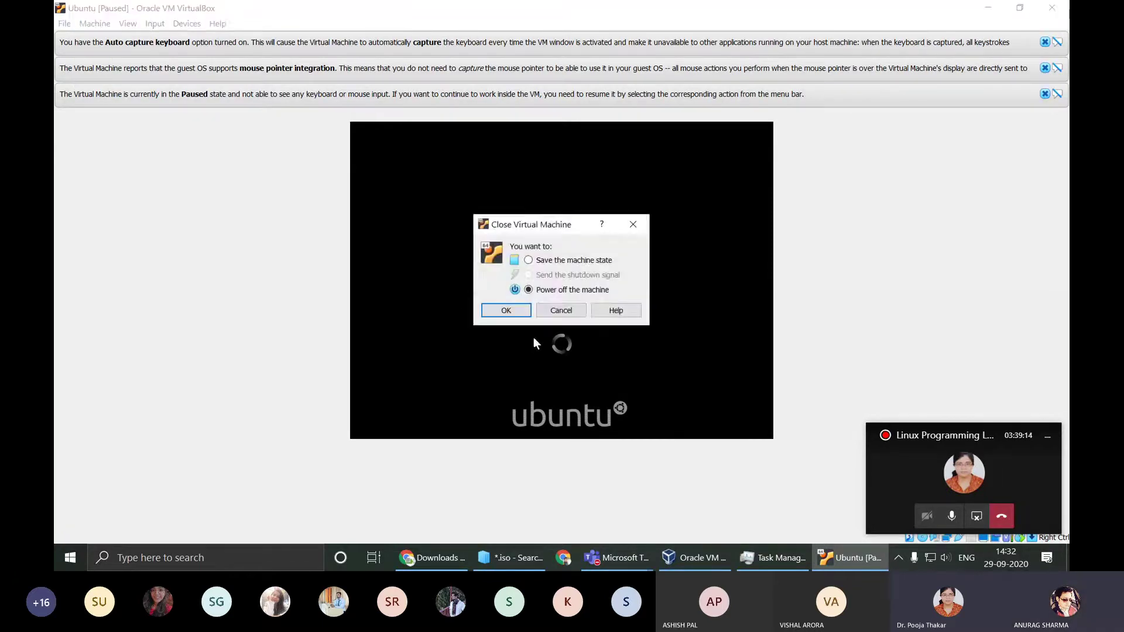
{"action": "left_click", "coordinate": [507, 311]}
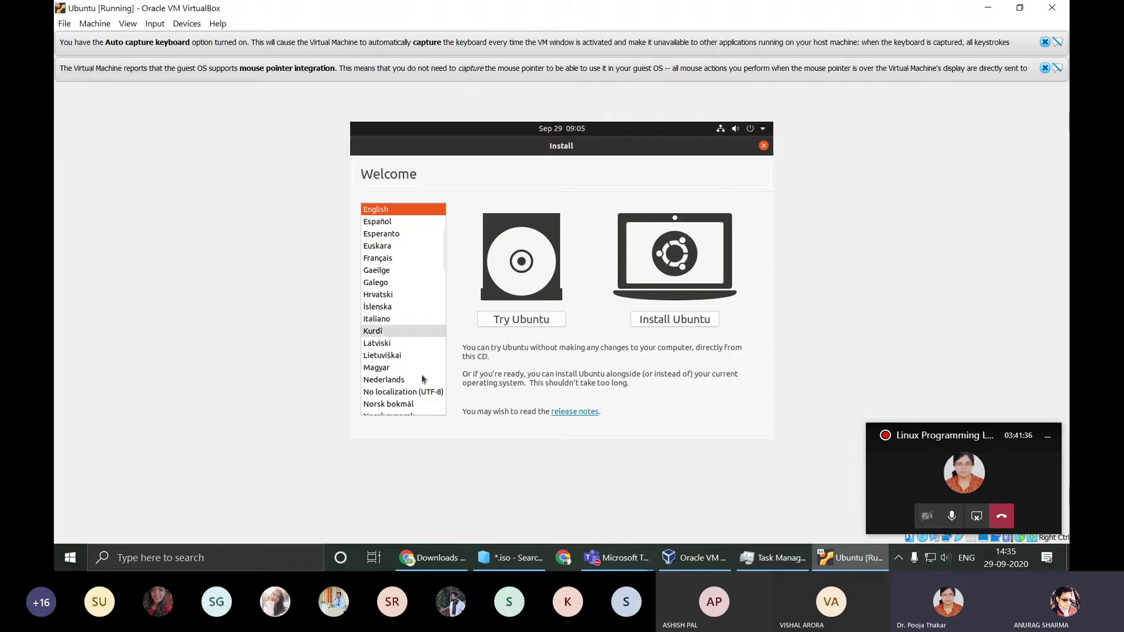
Step: Choose Install Ubuntu, keep English (US), and test it by typing 123123 and @# then erasing
{"action": "left_click", "coordinate": [671, 325]}
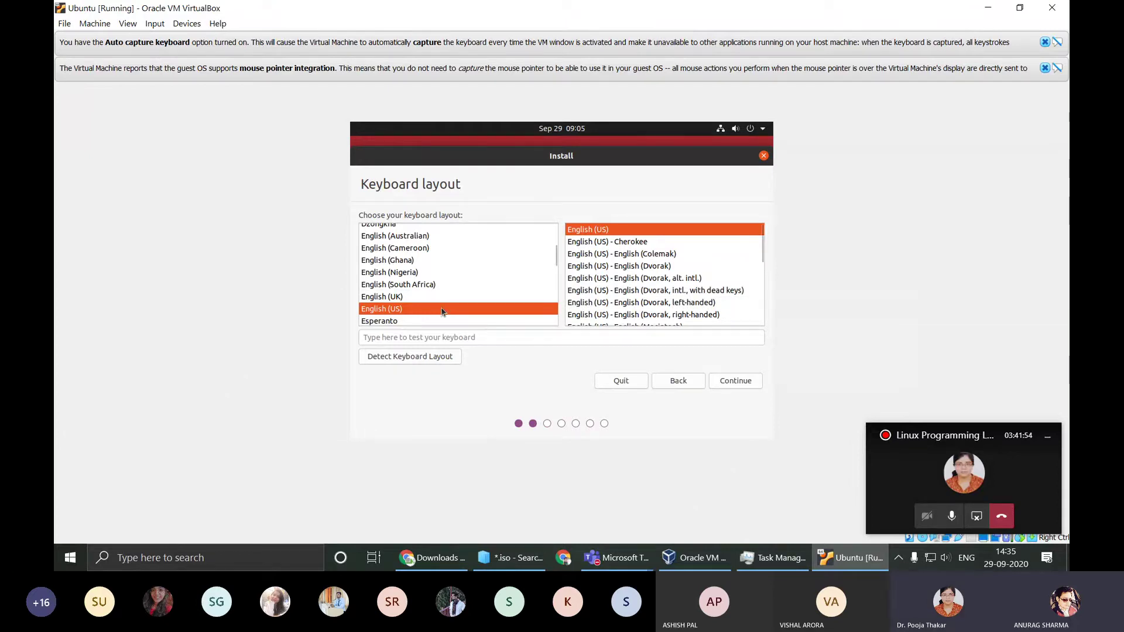
{"action": "left_click", "coordinate": [567, 339]}
{"action": "type", "text": "123123"}
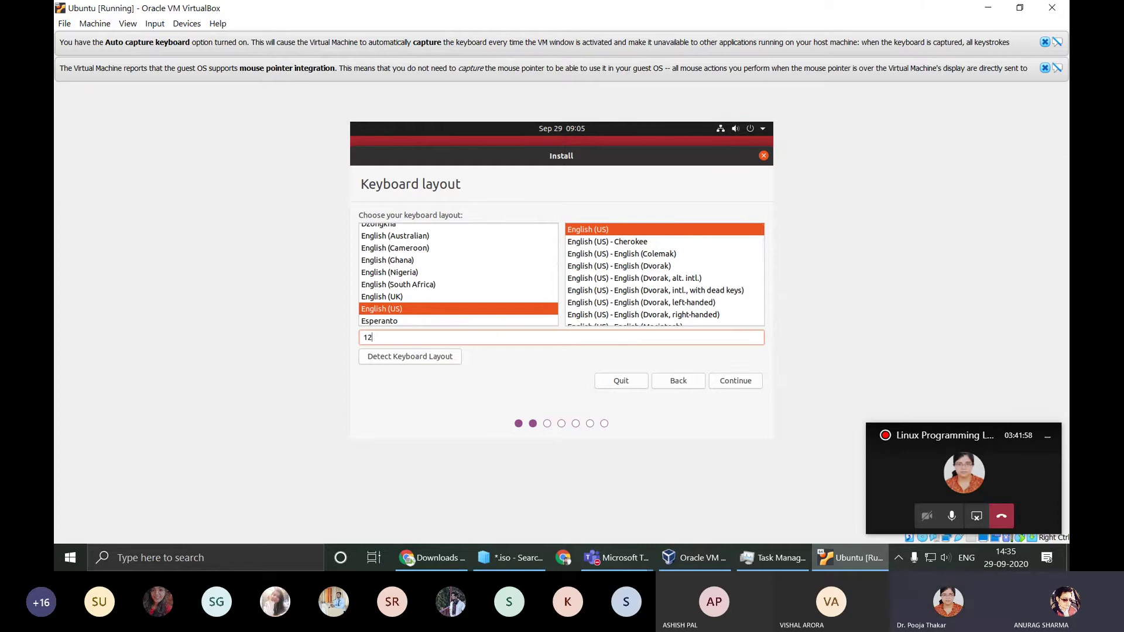
{"action": "key", "text": "BackSpace"}
{"action": "key", "text": "BackSpace"}
{"action": "key", "text": "BackSpace"}
{"action": "key", "text": "BackSpace"}
{"action": "key", "text": "BackSpace"}
{"action": "key", "text": "BackSpace"}
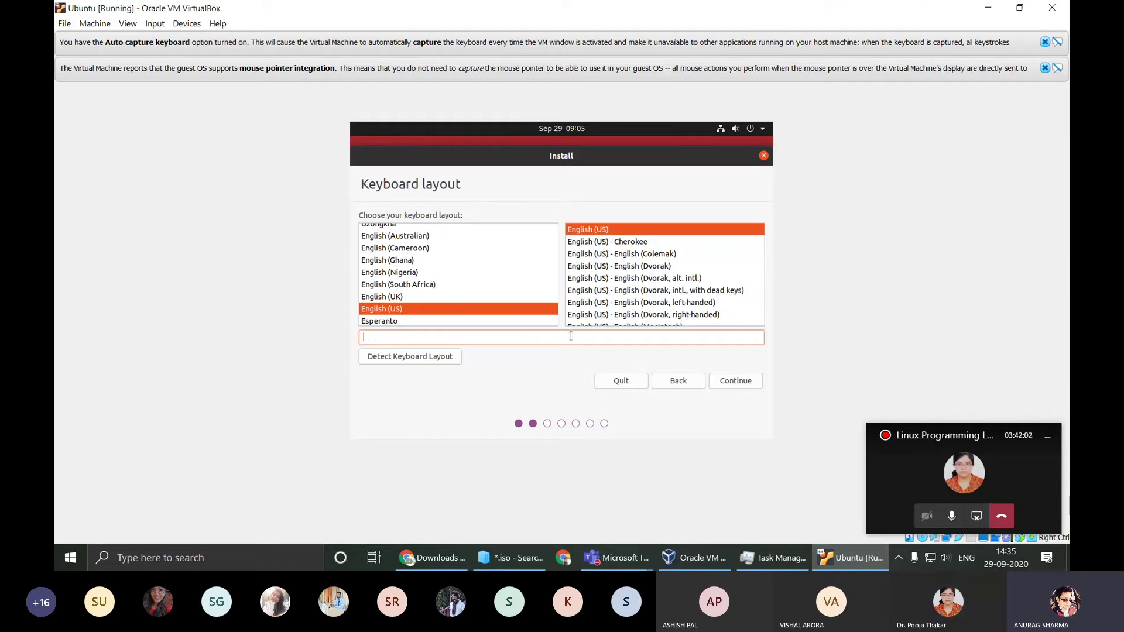
{"action": "type", "text": "@#!"}
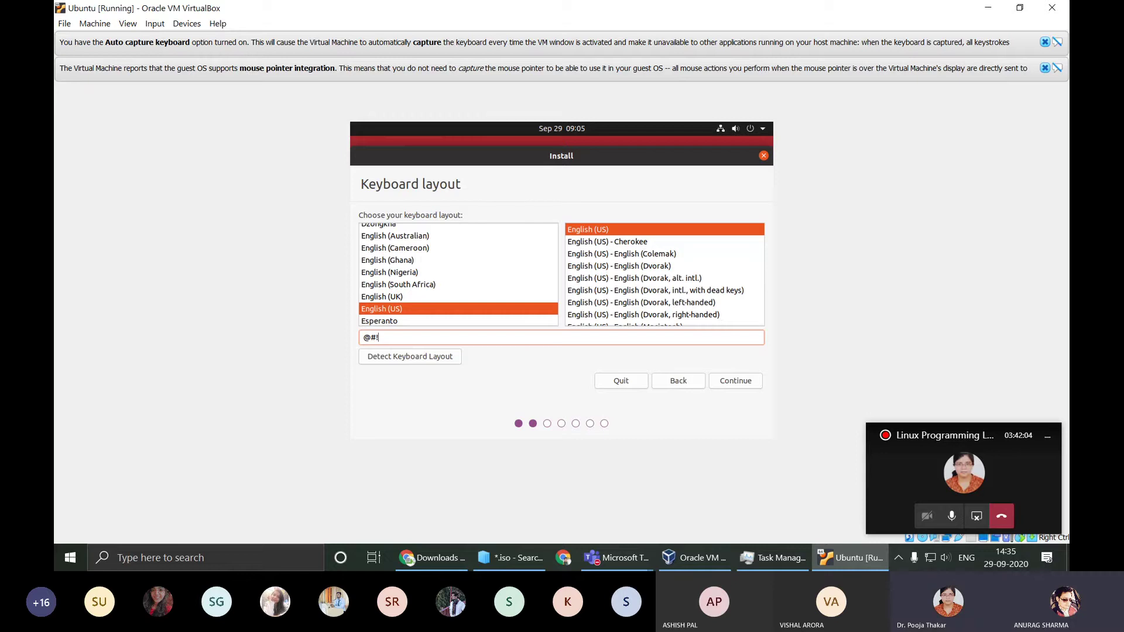
{"action": "key", "text": "BackSpace"}
{"action": "key", "text": "BackSpace"}
Step: Continue past the keyboard layout, try Minimal installation, then go back to Normal installation
{"action": "left_click", "coordinate": [736, 382]}
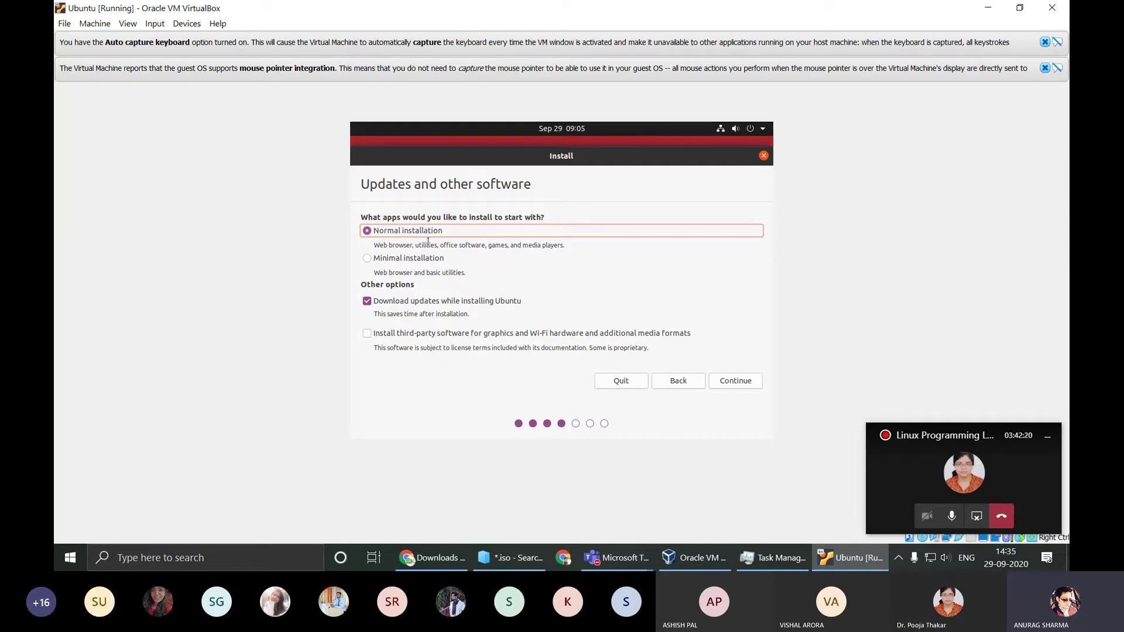
{"action": "left_click_drag", "start_coordinate": [375, 245], "coordinate": [564, 250]}
{"action": "left_click", "coordinate": [569, 248]}
{"action": "left_click", "coordinate": [367, 258]}
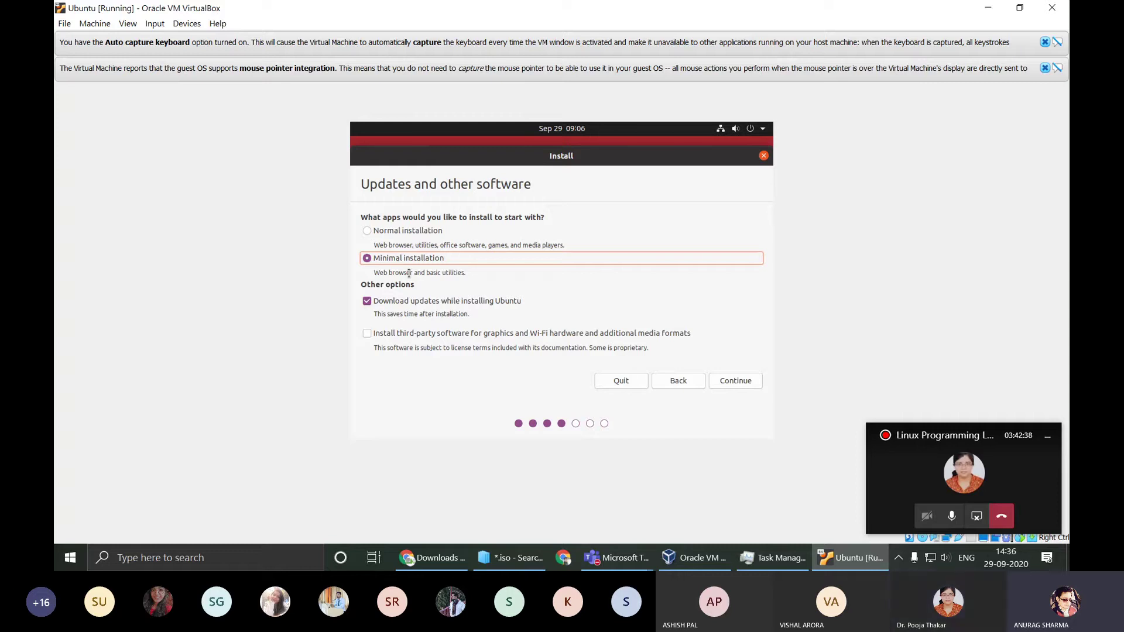
{"action": "left_click", "coordinate": [401, 232]}
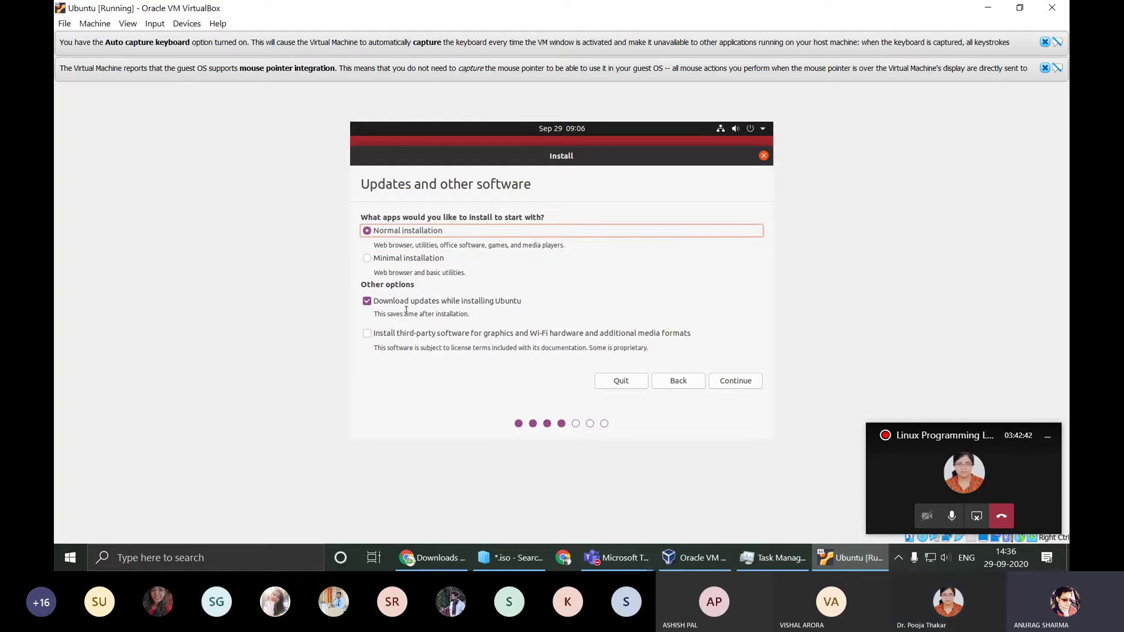
Step: Toggle 'Download updates while installing Ubuntu' off and back on
{"action": "left_click_drag", "start_coordinate": [417, 303], "coordinate": [504, 303]}
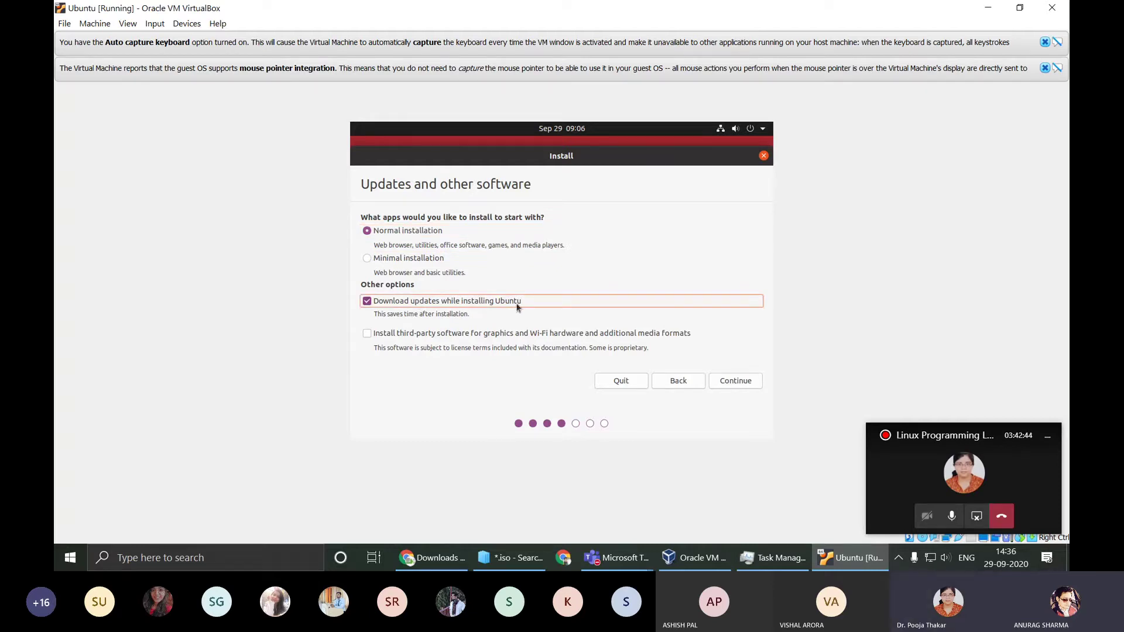
{"action": "left_click", "coordinate": [517, 306]}
{"action": "left_click", "coordinate": [516, 306]}
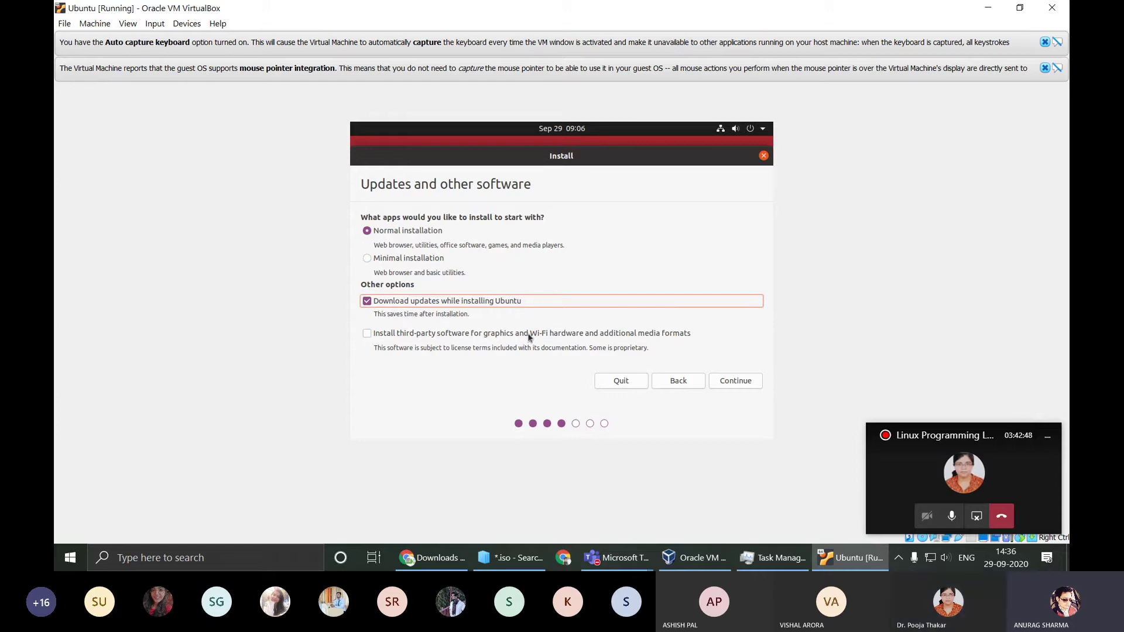
Step: Review Chrome's VirtualBox tab, Downloads list and Ubuntu thank-you page, then minimize the browser
{"action": "left_click", "coordinate": [430, 554]}
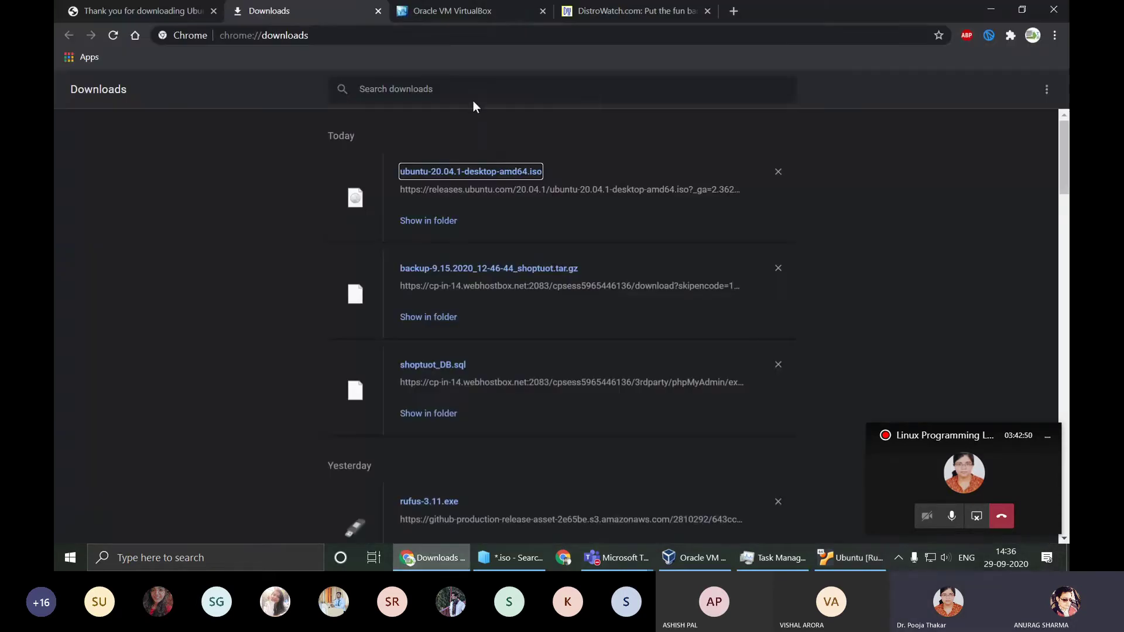
{"action": "left_click", "coordinate": [523, 8]}
{"action": "left_click", "coordinate": [269, 10]}
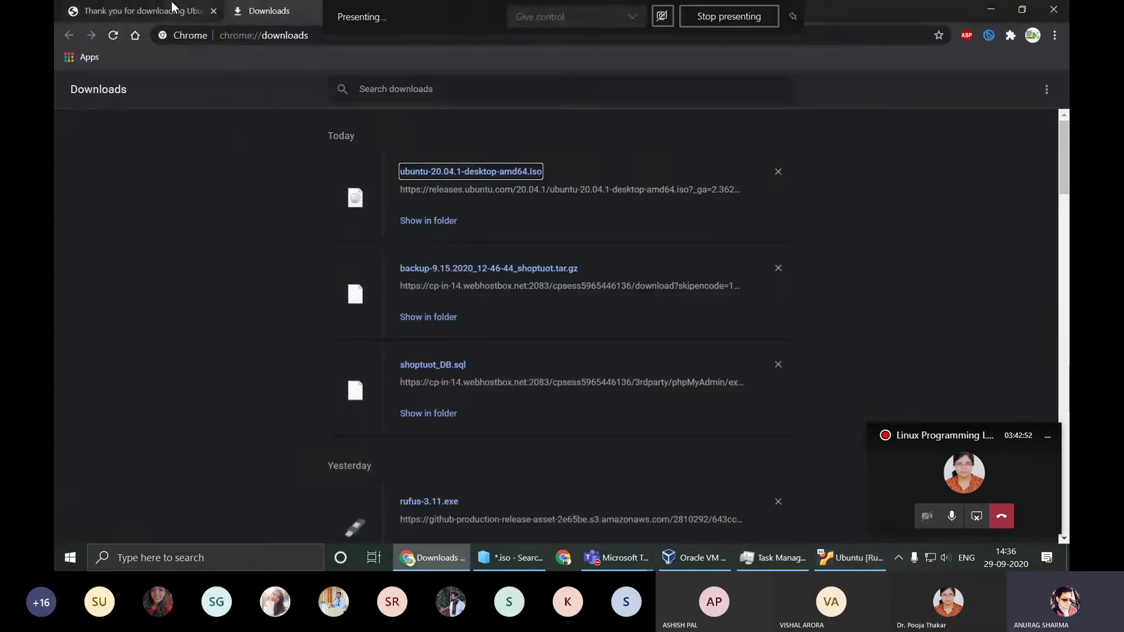
{"action": "left_click", "coordinate": [141, 11]}
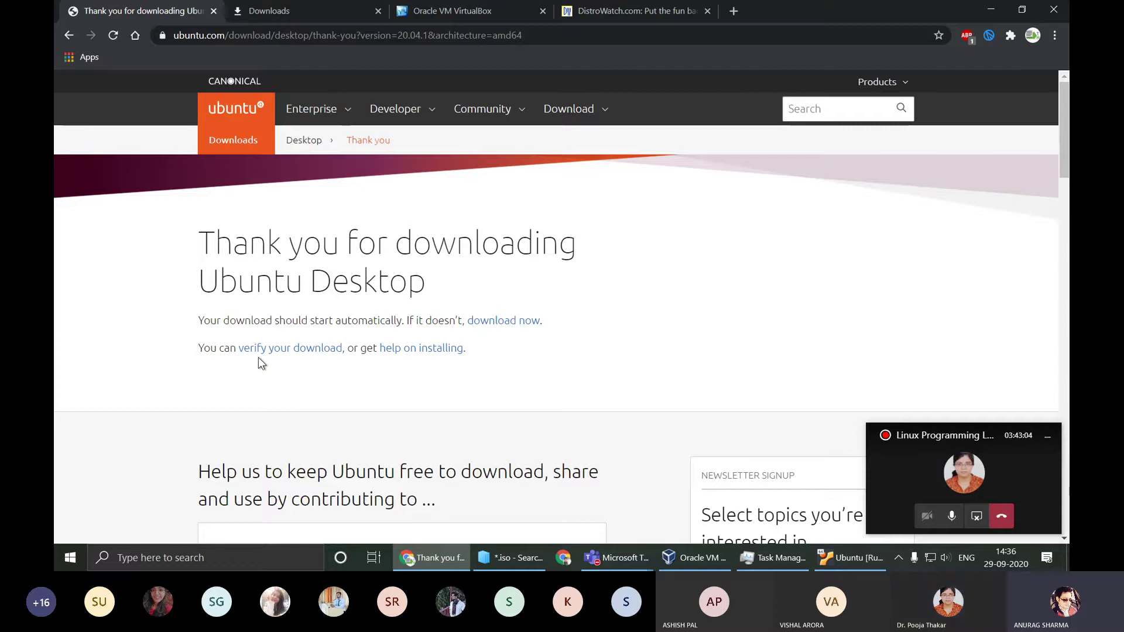
{"action": "left_click", "coordinate": [991, 10]}
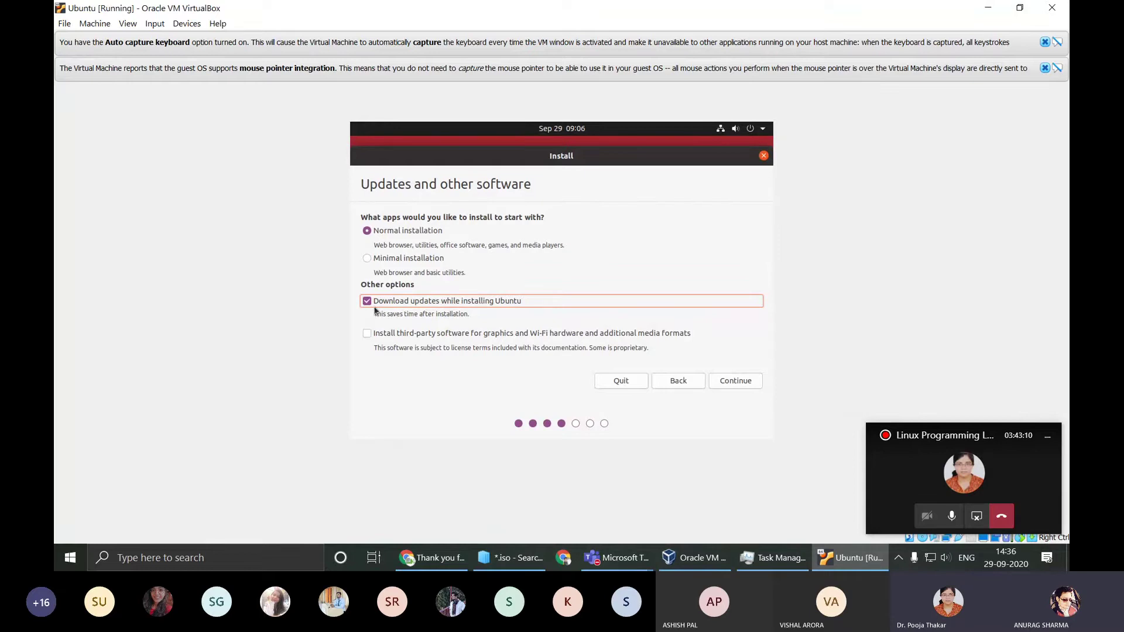
{"action": "left_click", "coordinate": [105, 23]}
{"action": "left_click", "coordinate": [103, 37]}
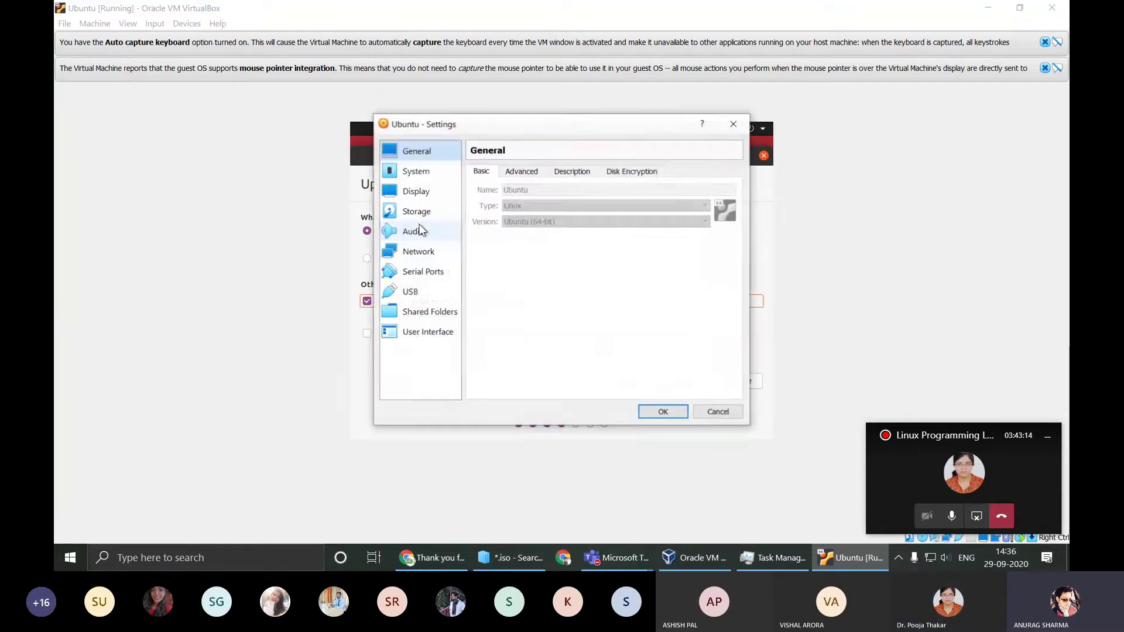
{"action": "left_click", "coordinate": [415, 251]}
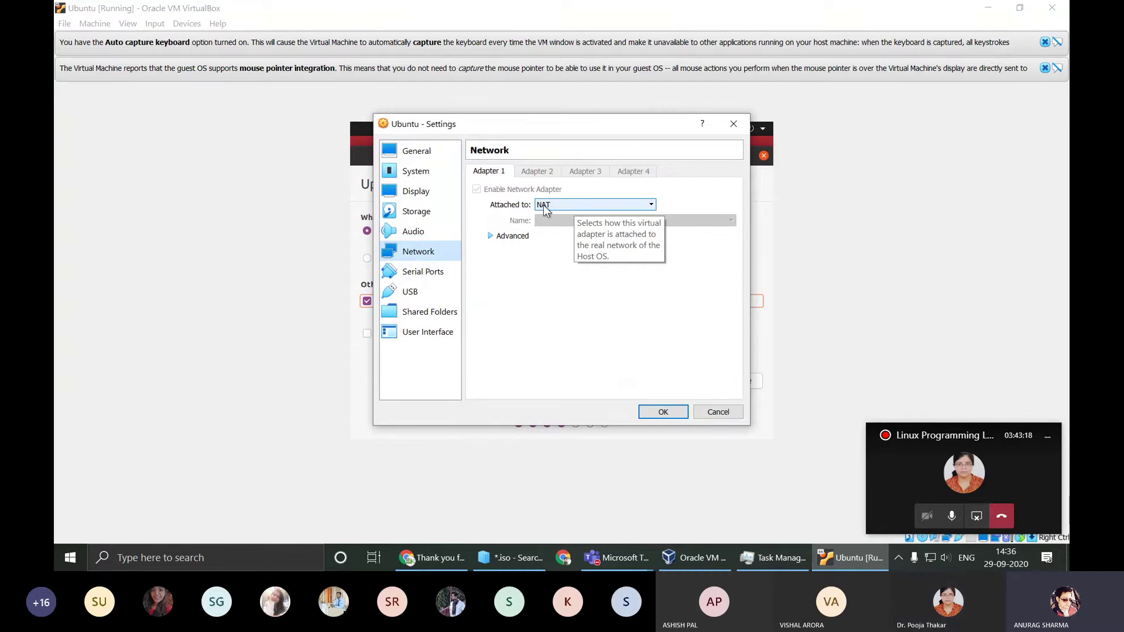
{"action": "left_click", "coordinate": [709, 412]}
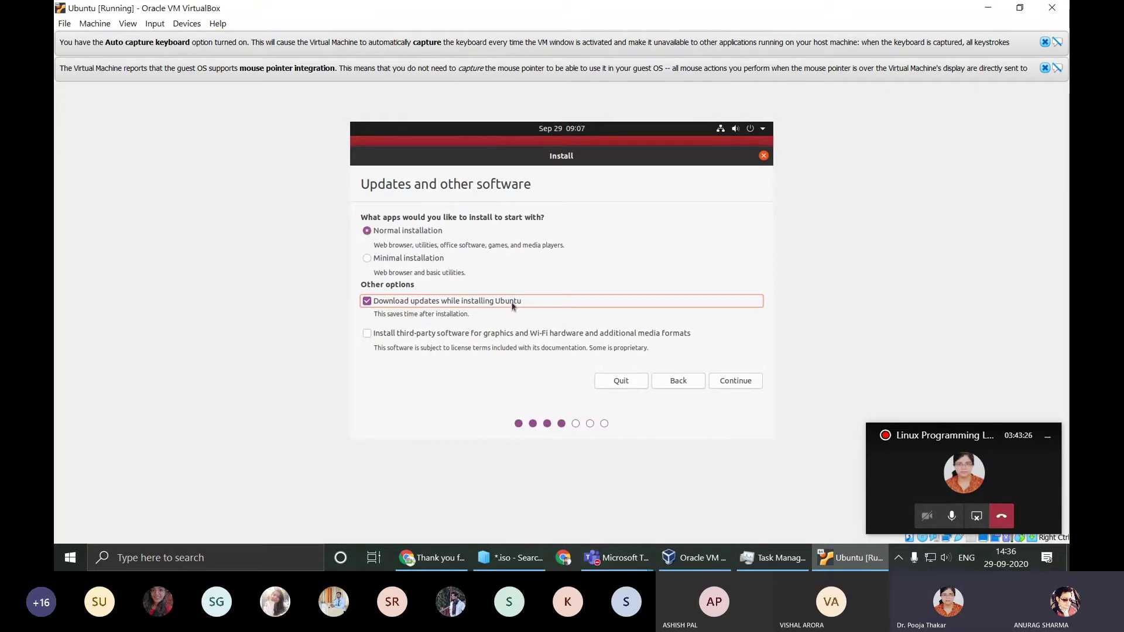
Step: Accept the Updates and other software choices and continue the Ubuntu installer
{"action": "left_click", "coordinate": [744, 384]}
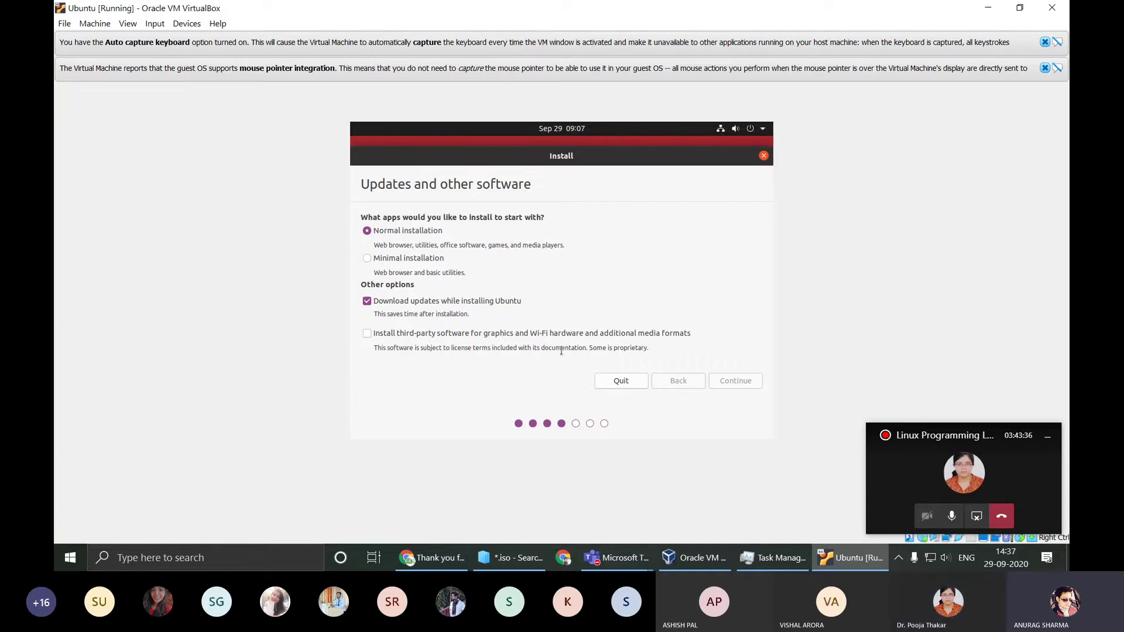
Step: Review the host's CPU and memory usage in Task Manager's Performance view, then minimize it
{"action": "left_click", "coordinate": [767, 561]}
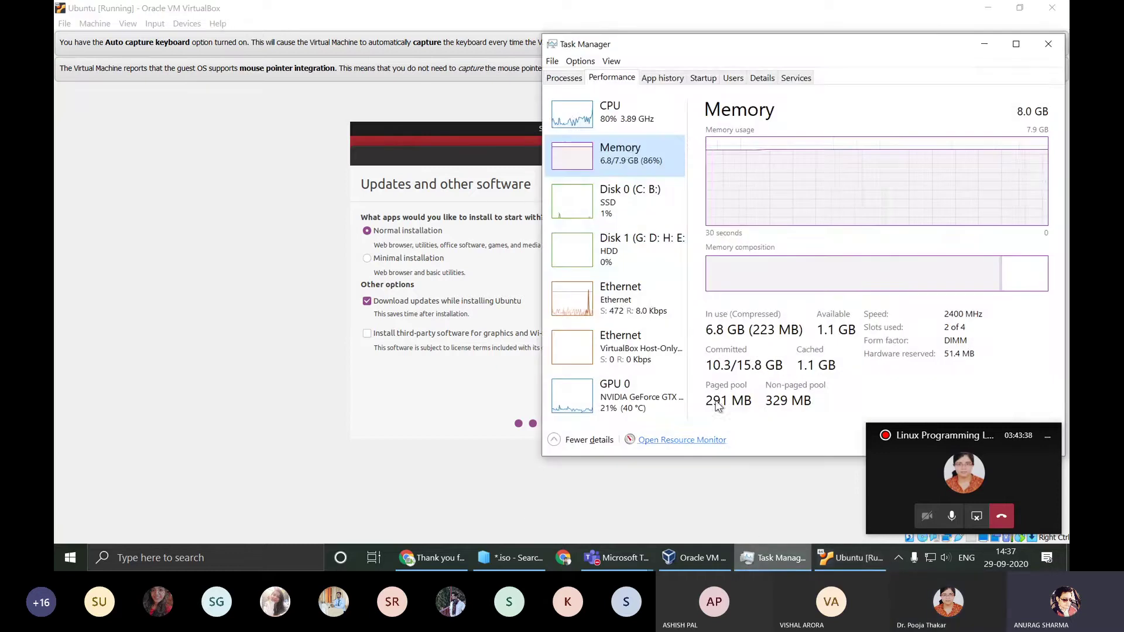
{"action": "left_click", "coordinate": [620, 131]}
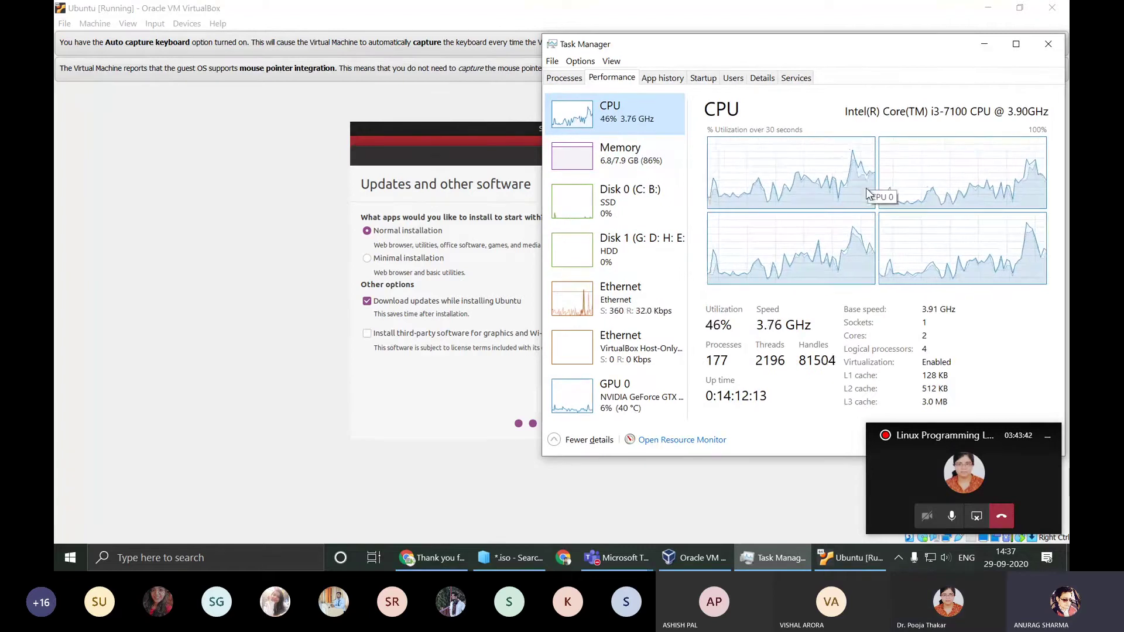
{"action": "left_click", "coordinate": [626, 164]}
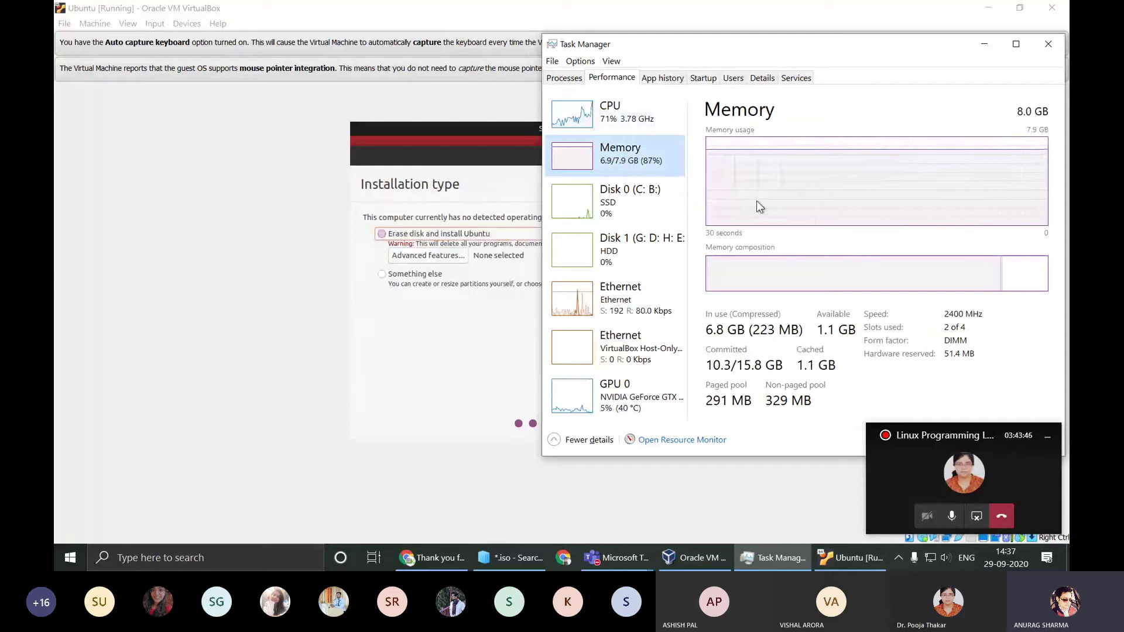
{"action": "left_click", "coordinate": [984, 44]}
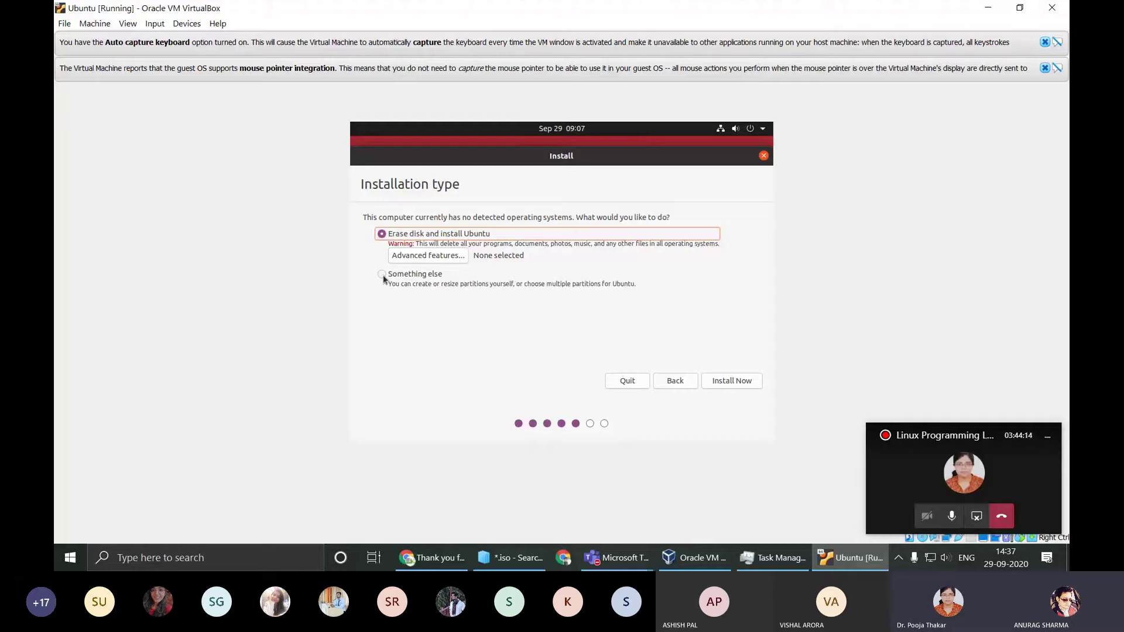
Step: Install Now with Erase disk, review the partition #1 and #5 ext4 changes, and confirm writing them
{"action": "left_click", "coordinate": [724, 382]}
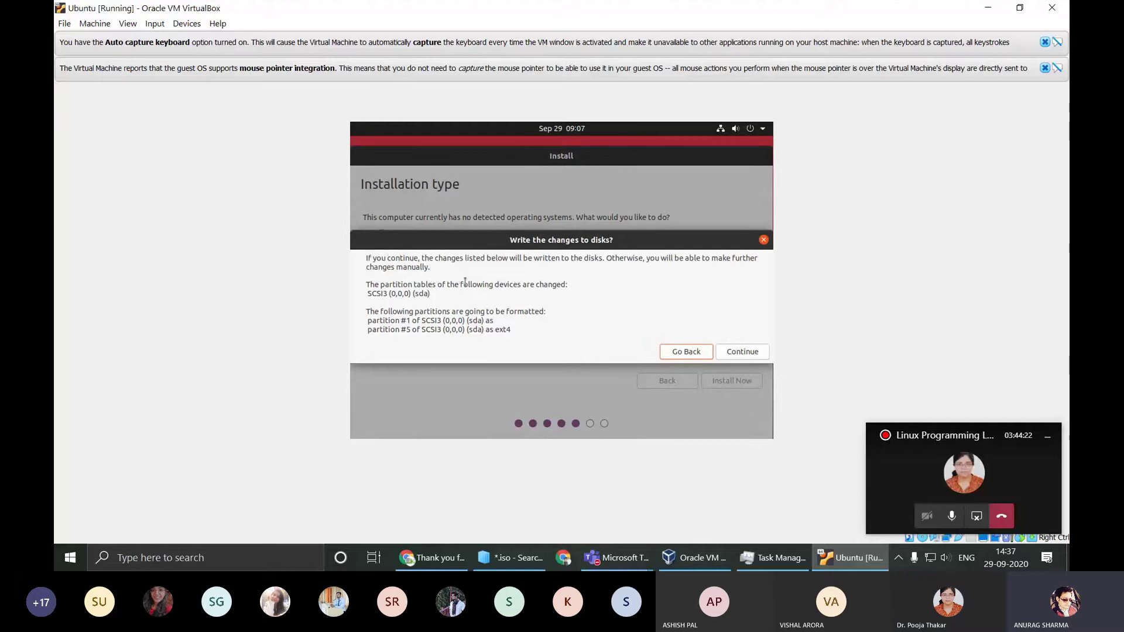
{"action": "left_click_drag", "start_coordinate": [555, 258], "coordinate": [732, 259]}
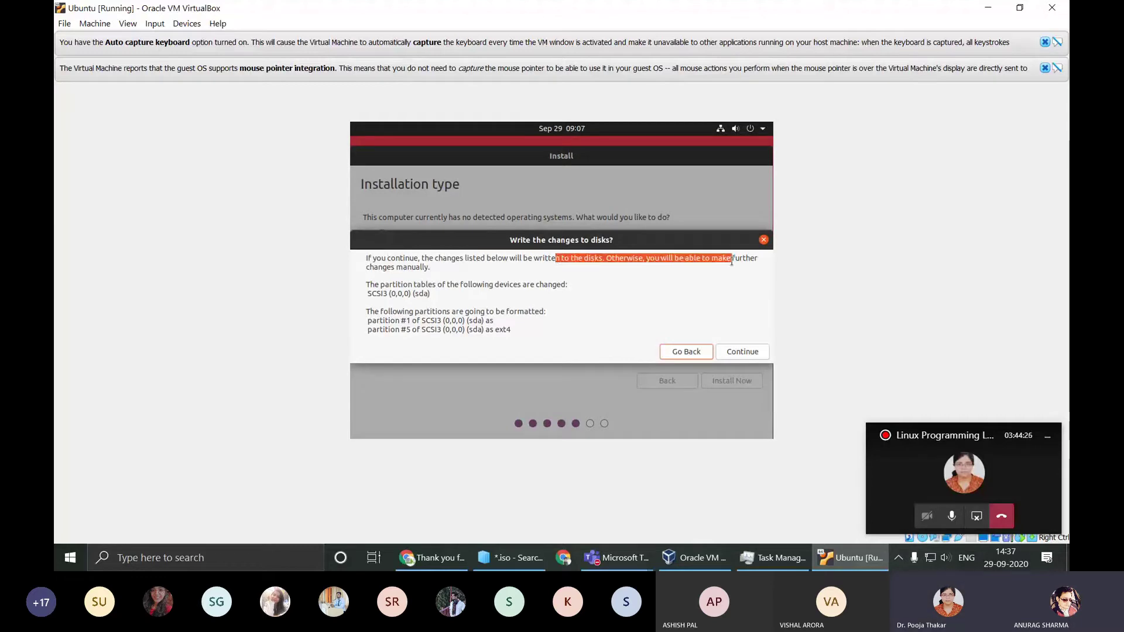
{"action": "left_click", "coordinate": [413, 260]}
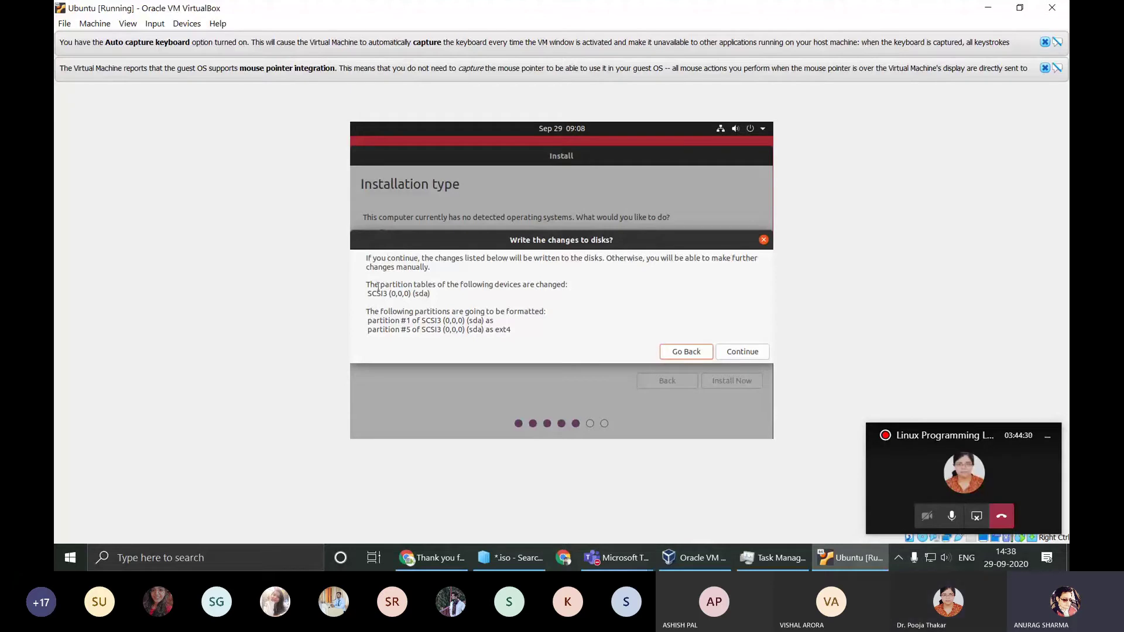
{"action": "left_click_drag", "start_coordinate": [368, 293], "coordinate": [432, 295]}
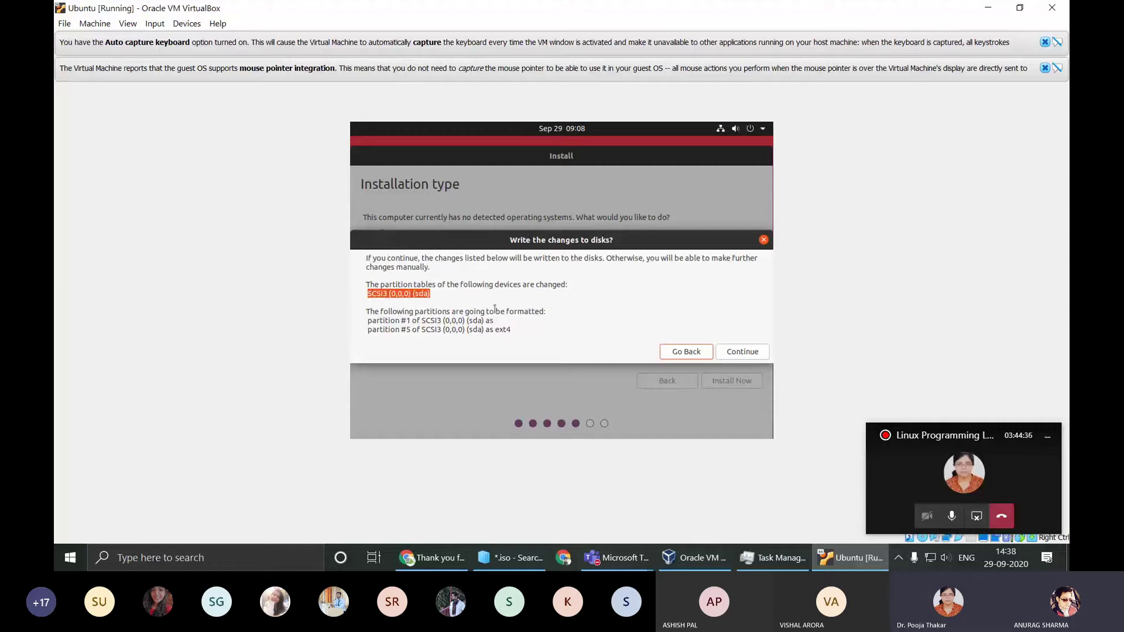
{"action": "left_click_drag", "start_coordinate": [496, 321], "coordinate": [369, 330]}
{"action": "left_click", "coordinate": [511, 330]}
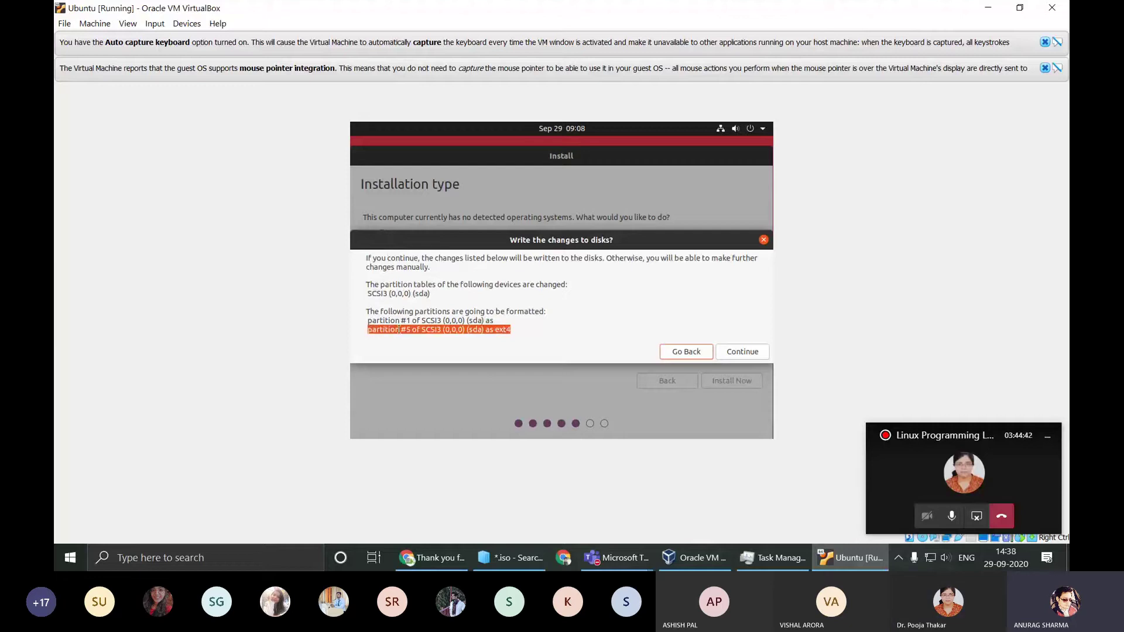
{"action": "left_click", "coordinate": [514, 326]}
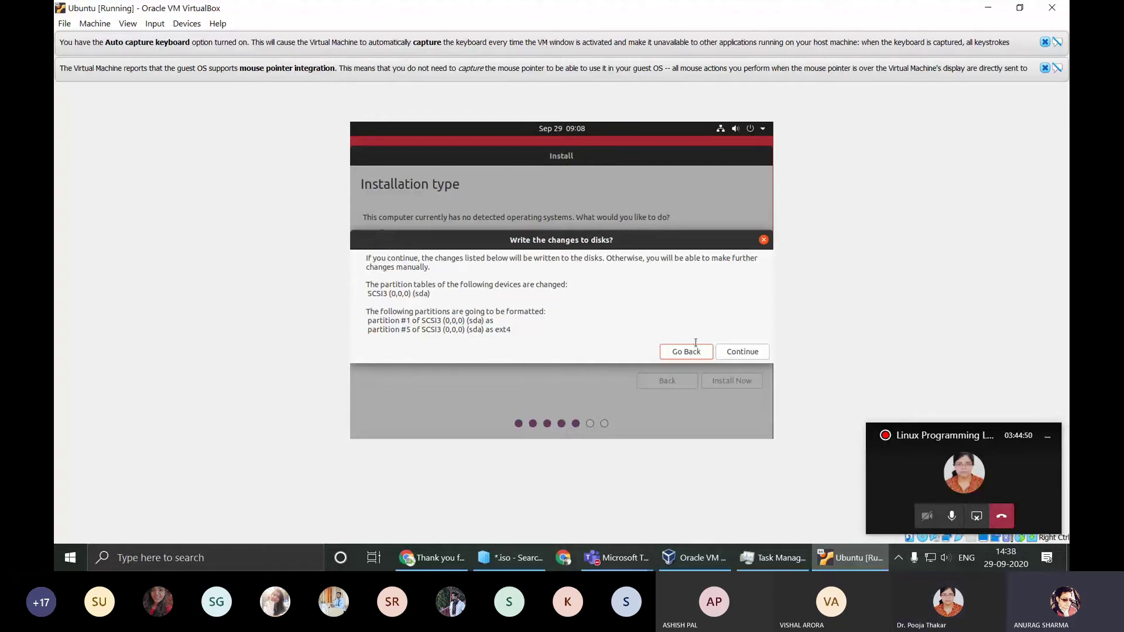
{"action": "left_click", "coordinate": [746, 352]}
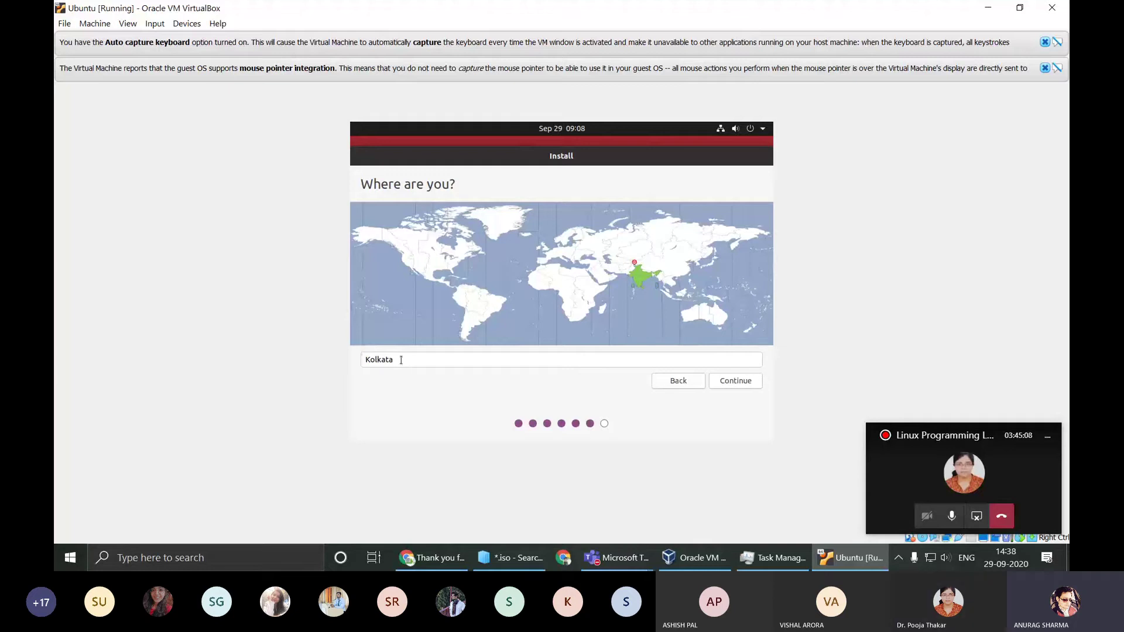
Step: Keep Kolkata as the location and continue to the Who are you? page
{"action": "left_click", "coordinate": [734, 382]}
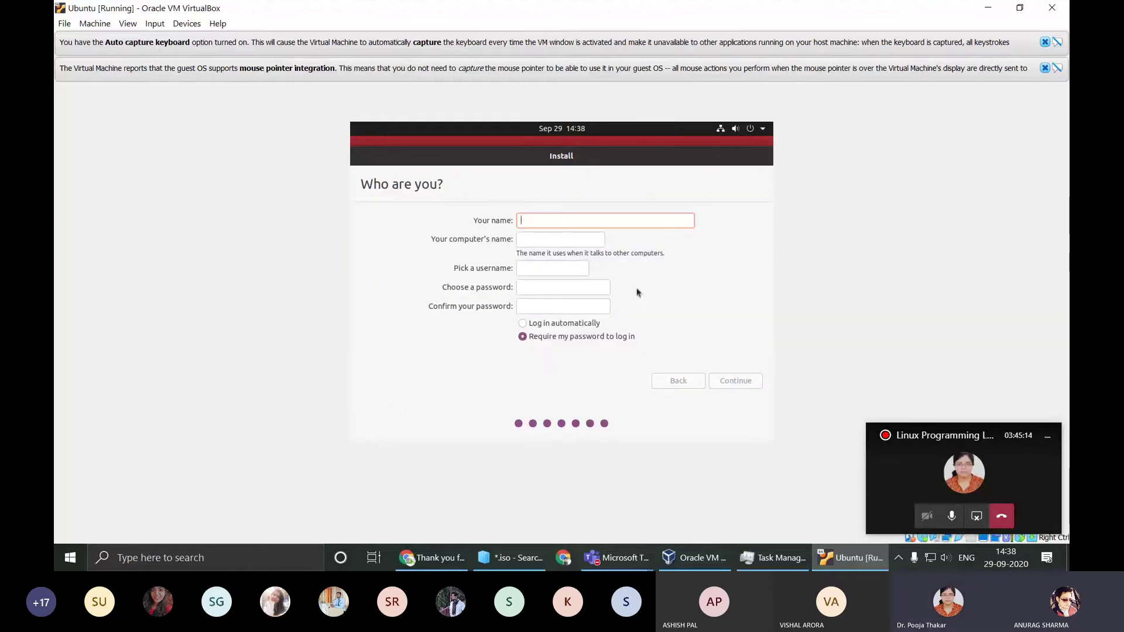
Step: Enter your name and edit the suggested computer name so it ends in -VM
{"action": "type", "text": "Anurag"}
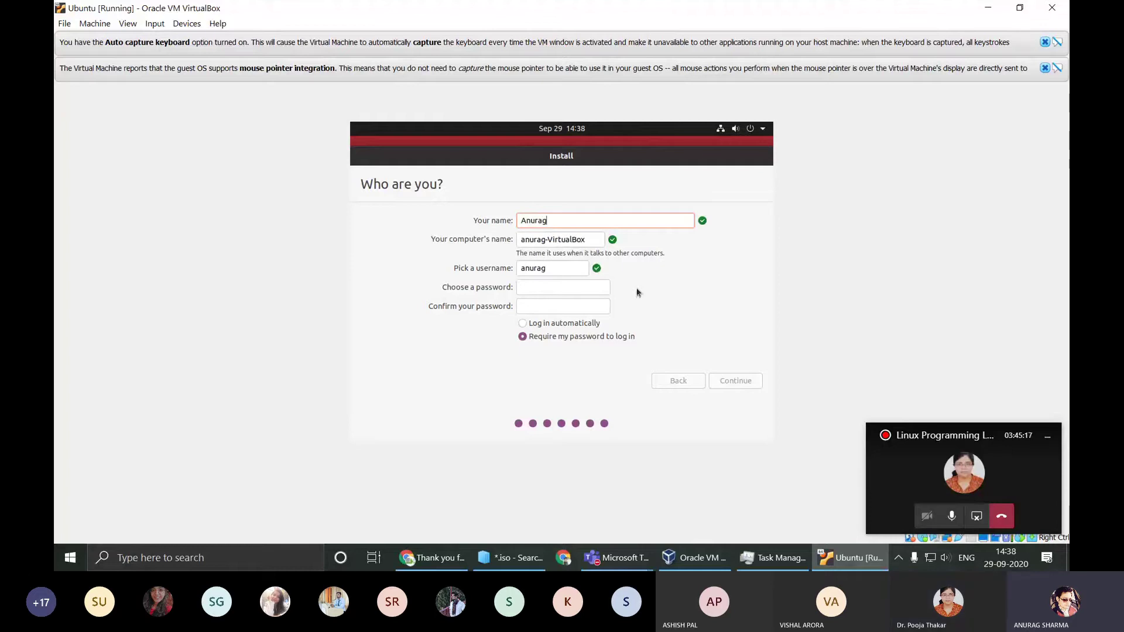
{"action": "key", "text": "Tab"}
{"action": "key", "text": "End"}
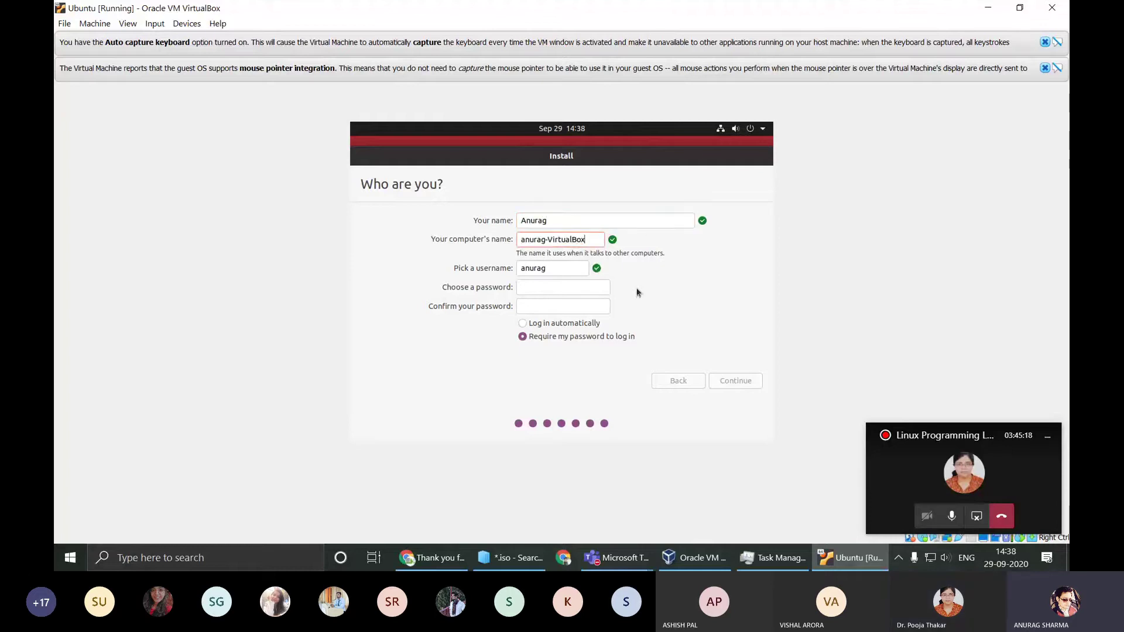
{"action": "key", "text": "BackSpace"}
{"action": "key", "text": "BackSpace"}
{"action": "key", "text": "BackSpace"}
{"action": "key", "text": "BackSpace"}
{"action": "key", "text": "BackSpace"}
{"action": "key", "text": "BackSpace"}
{"action": "key", "text": "BackSpace"}
{"action": "key", "text": "BackSpace"}
{"action": "key", "text": "BackSpace"}
{"action": "type", "text": "M"}
{"action": "key", "text": "Tab"}
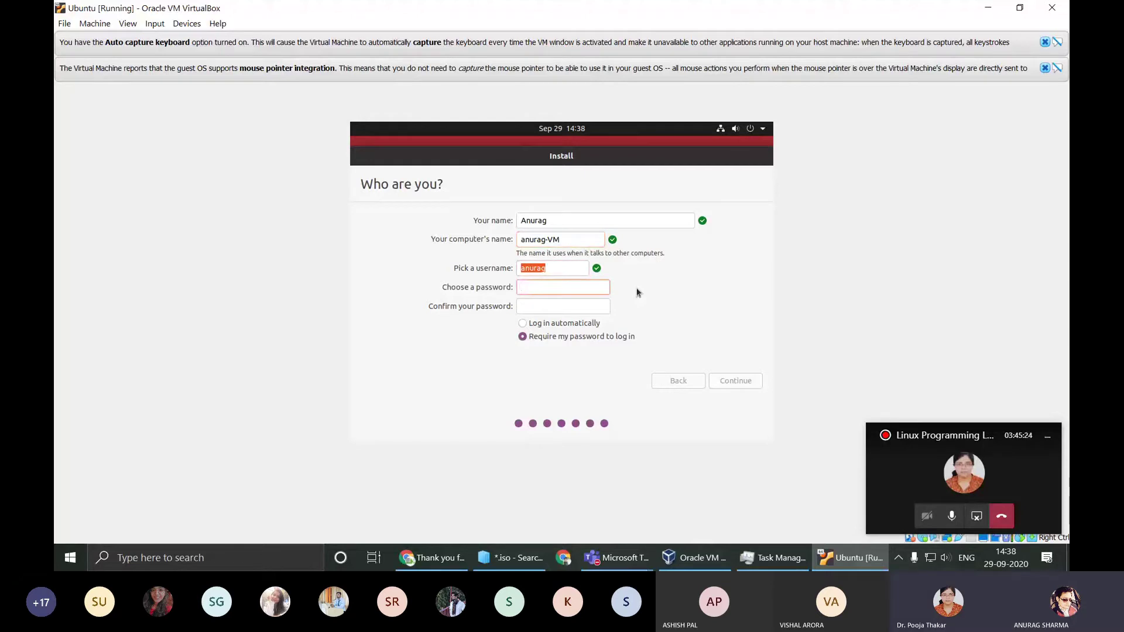
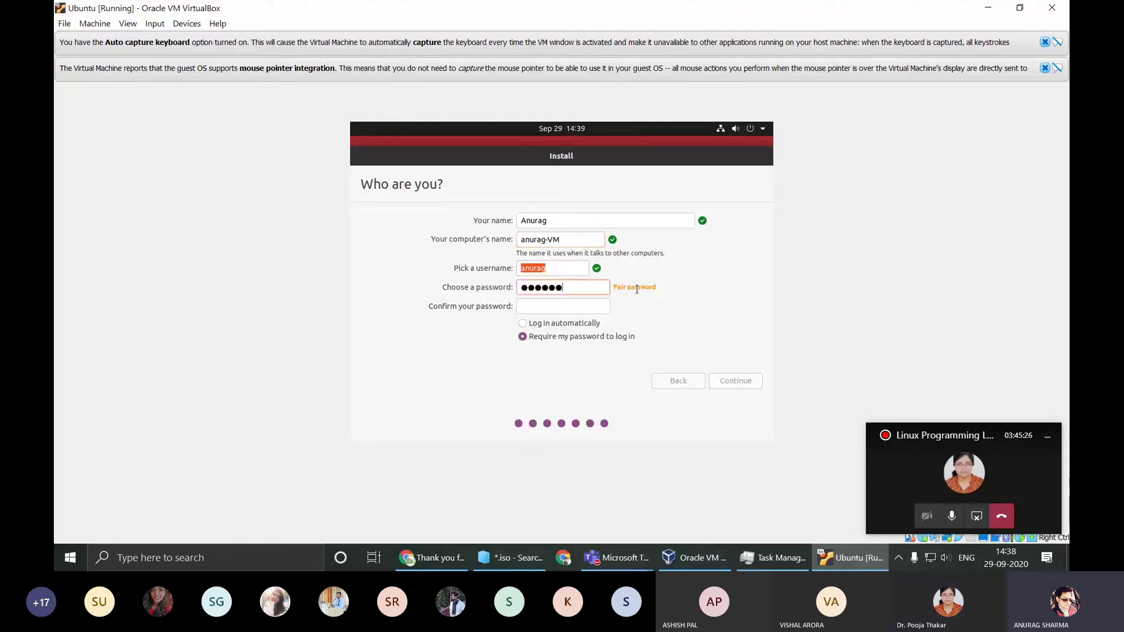
Step: Enter and confirm the account password, and select Require my password to log in
{"action": "key", "text": "Tab"}
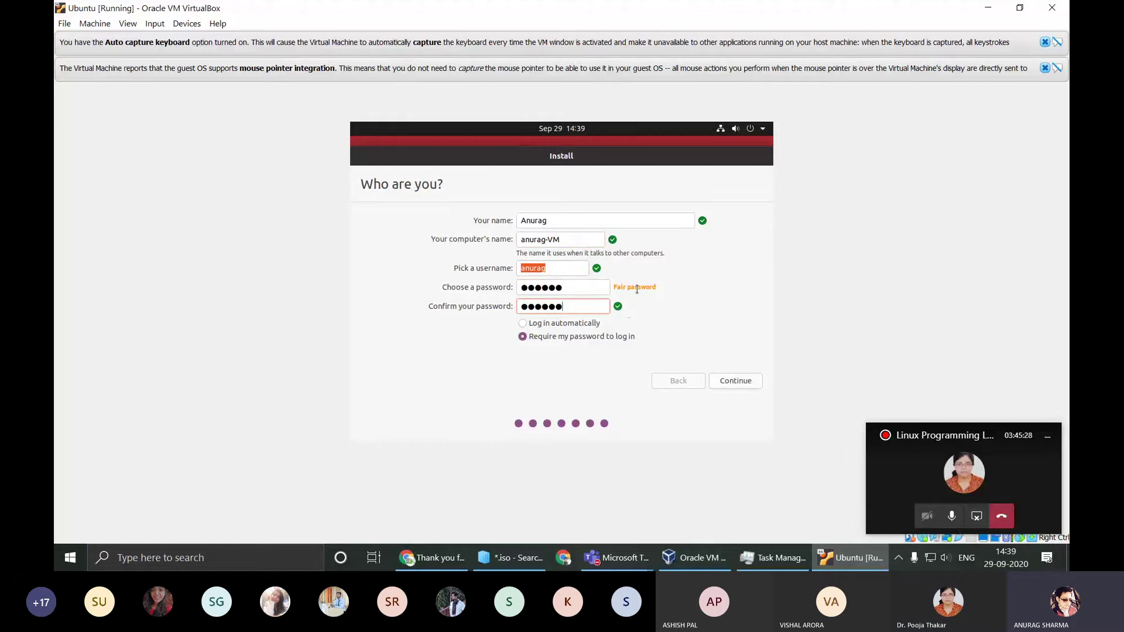
{"action": "left_click", "coordinate": [566, 327]}
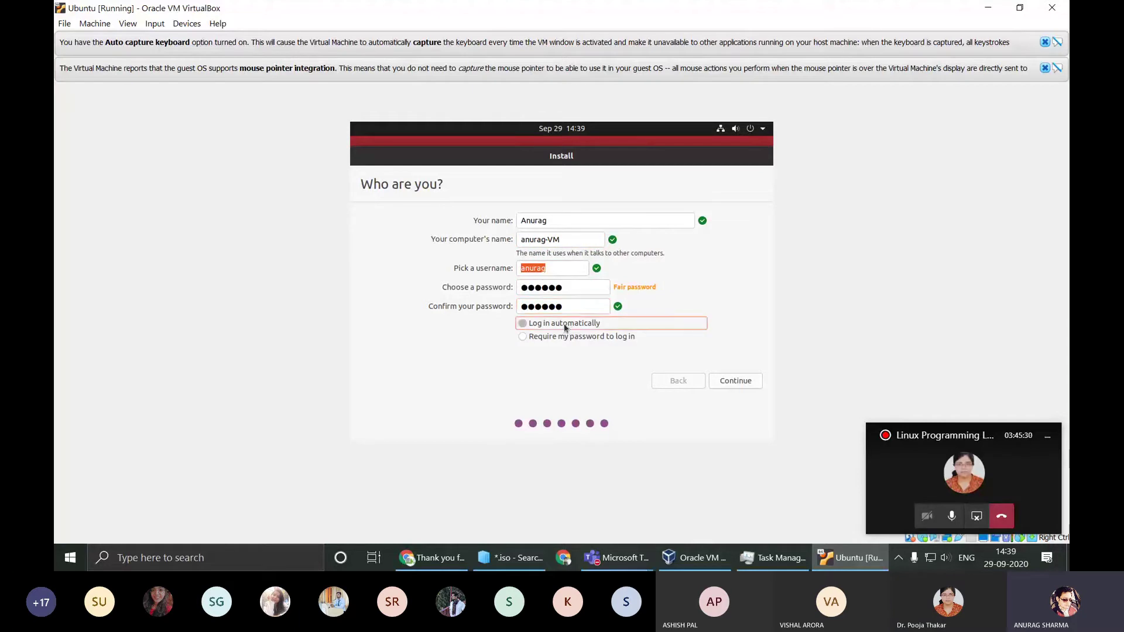
{"action": "left_click", "coordinate": [560, 338]}
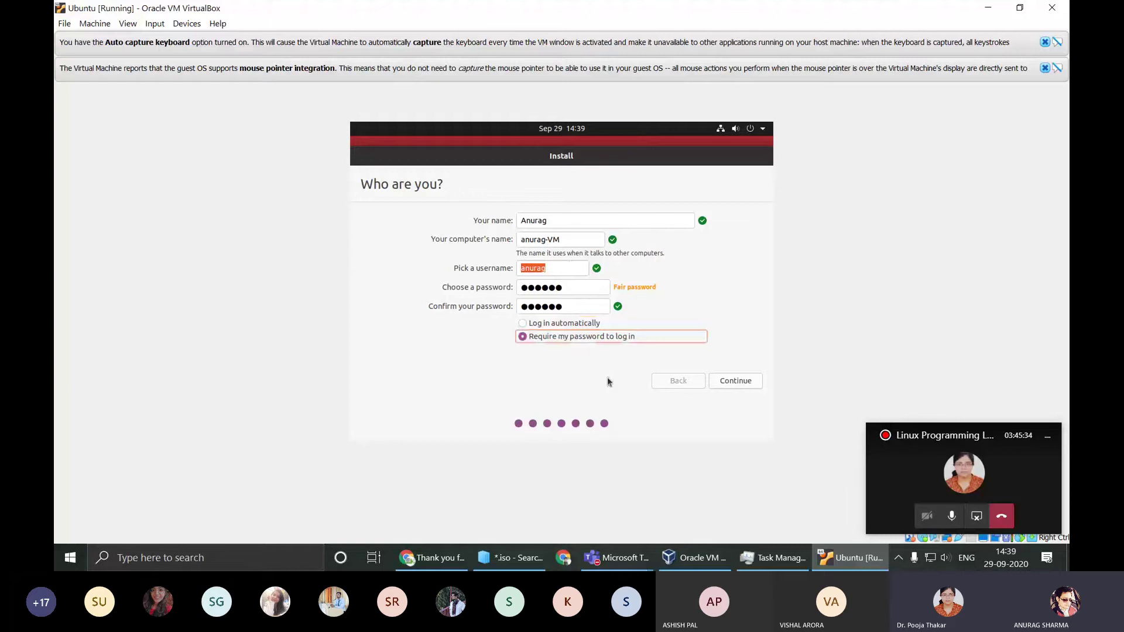
{"action": "left_click", "coordinate": [584, 288]}
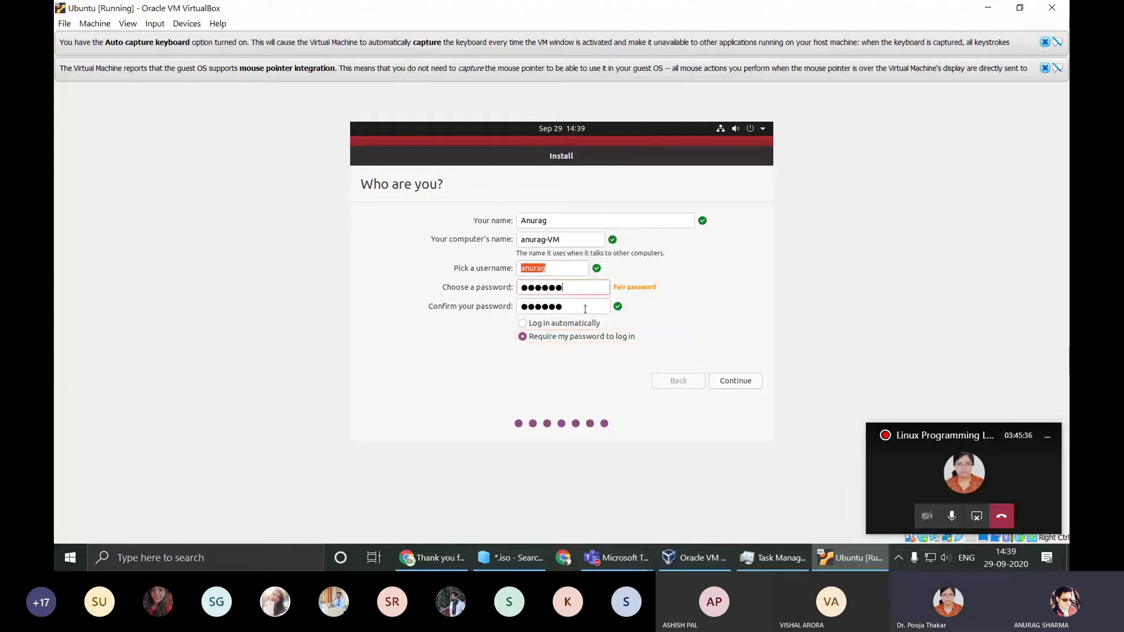
{"action": "left_click", "coordinate": [585, 309]}
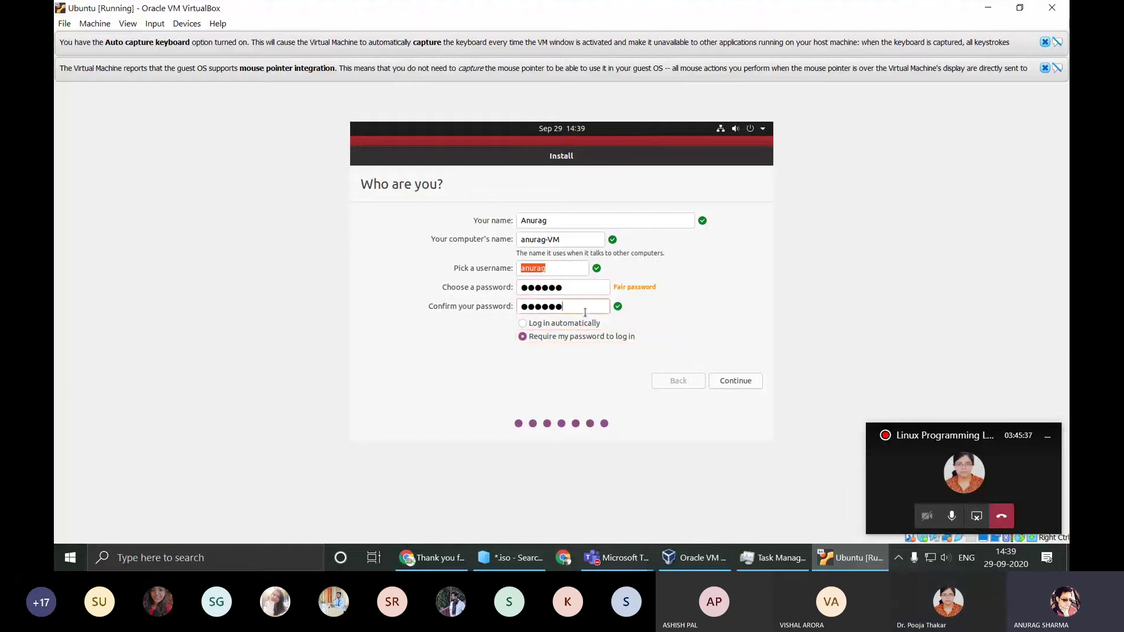
Step: Finish account setup to start copying files, then switch the VM display to Scaled Mode and enlarge it
{"action": "left_click", "coordinate": [736, 381]}
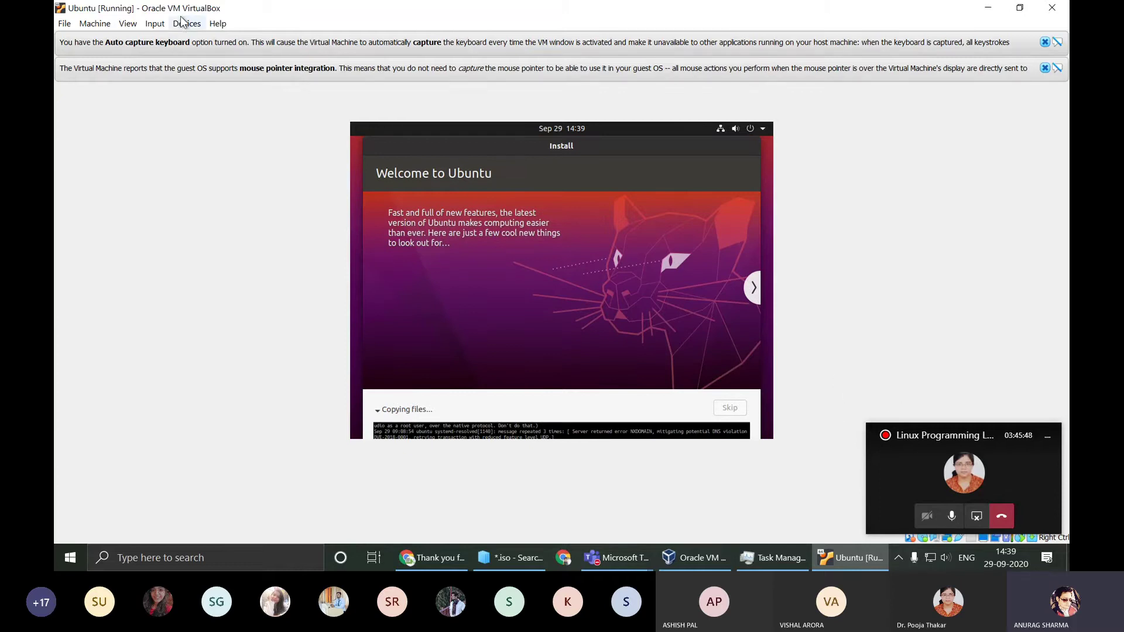
{"action": "left_click", "coordinate": [154, 24]}
{"action": "mouse_move", "coordinate": [135, 25]}
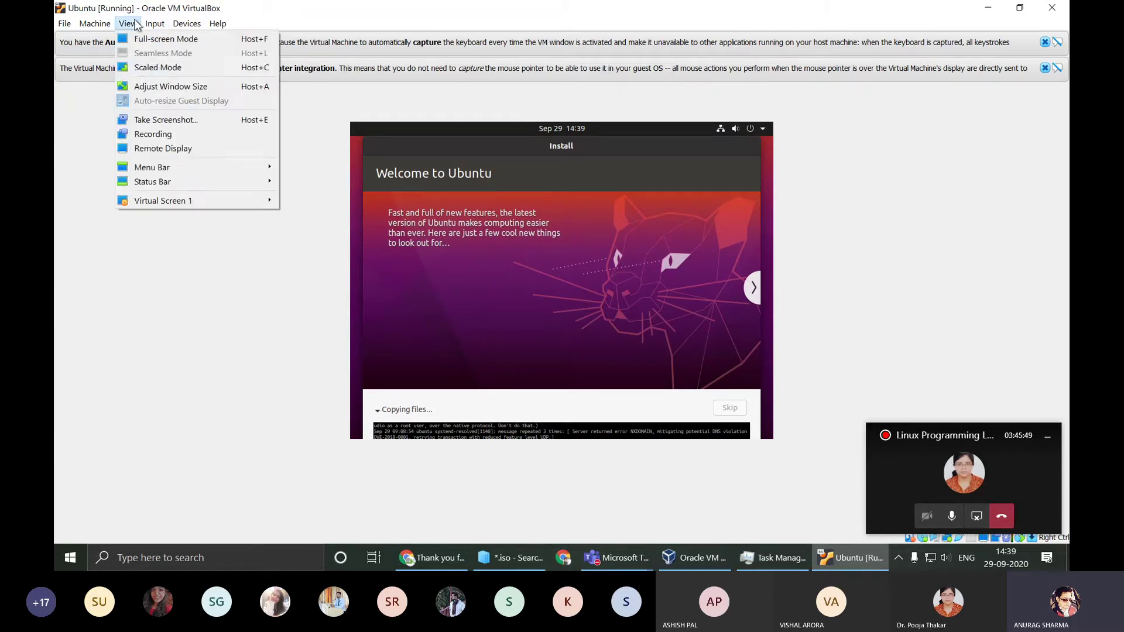
{"action": "left_click", "coordinate": [142, 70]}
{"action": "left_click", "coordinate": [535, 330]}
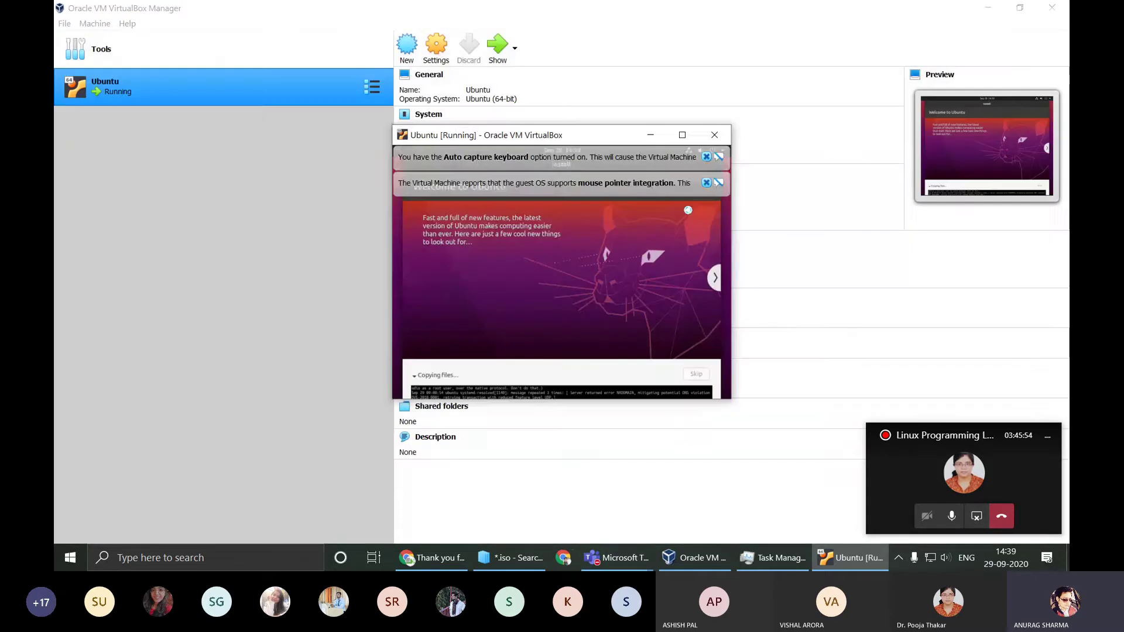
{"action": "left_click", "coordinate": [687, 134]}
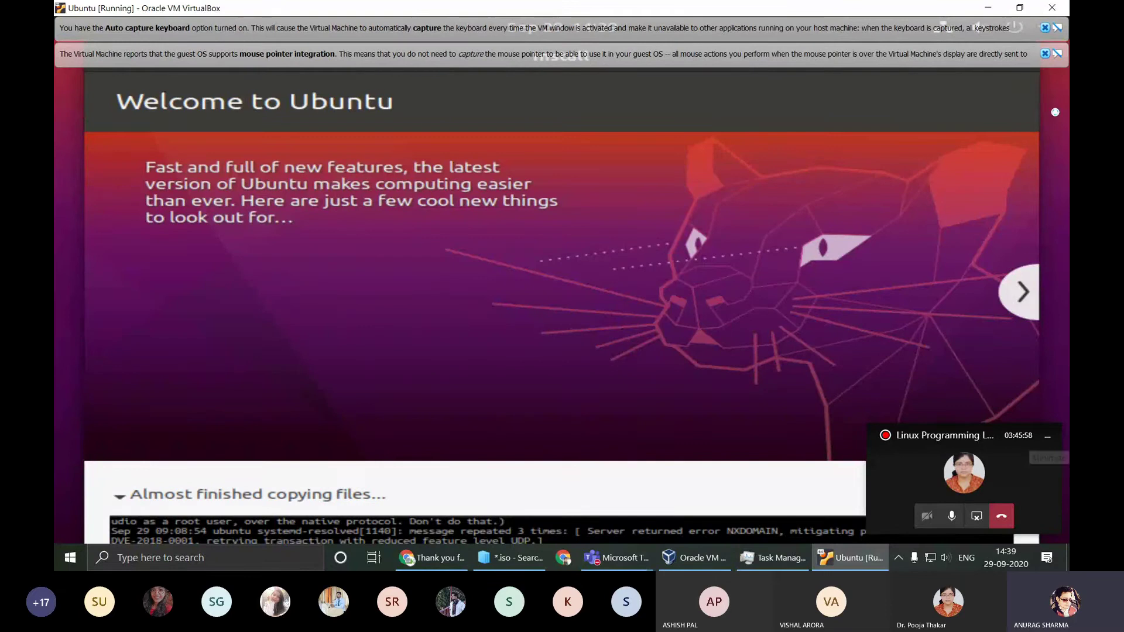
Step: Dismiss the mouse and keyboard notices, then enter full-screen and return to windowed mode
{"action": "left_click", "coordinate": [1045, 53]}
{"action": "left_click", "coordinate": [1045, 27]}
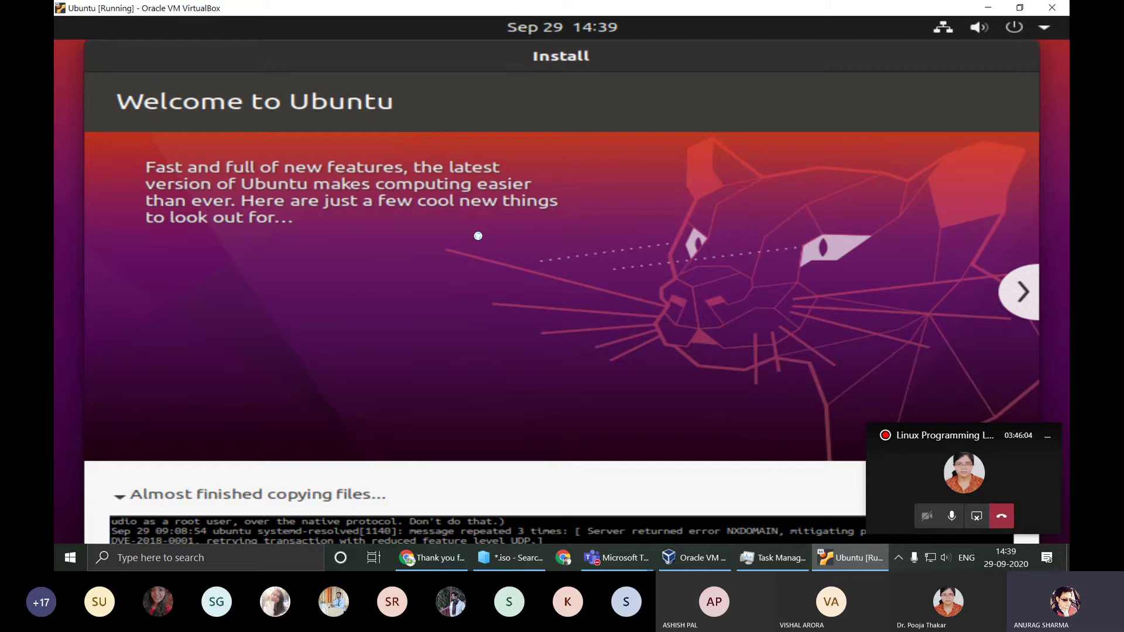
{"action": "key", "text": "ctrl+f"}
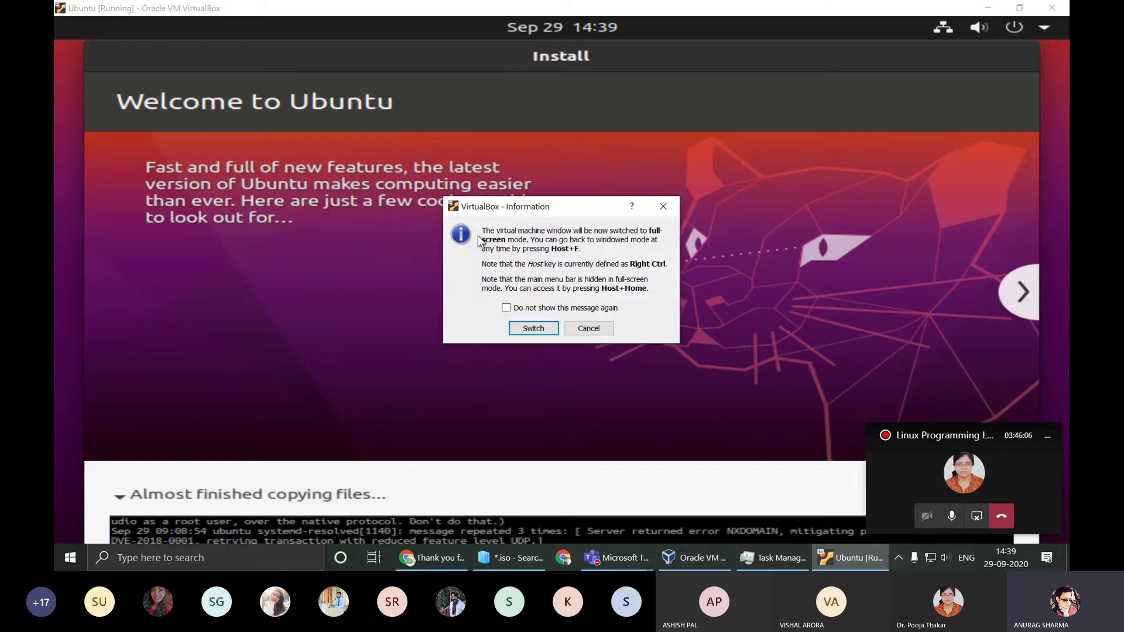
{"action": "left_click", "coordinate": [531, 329]}
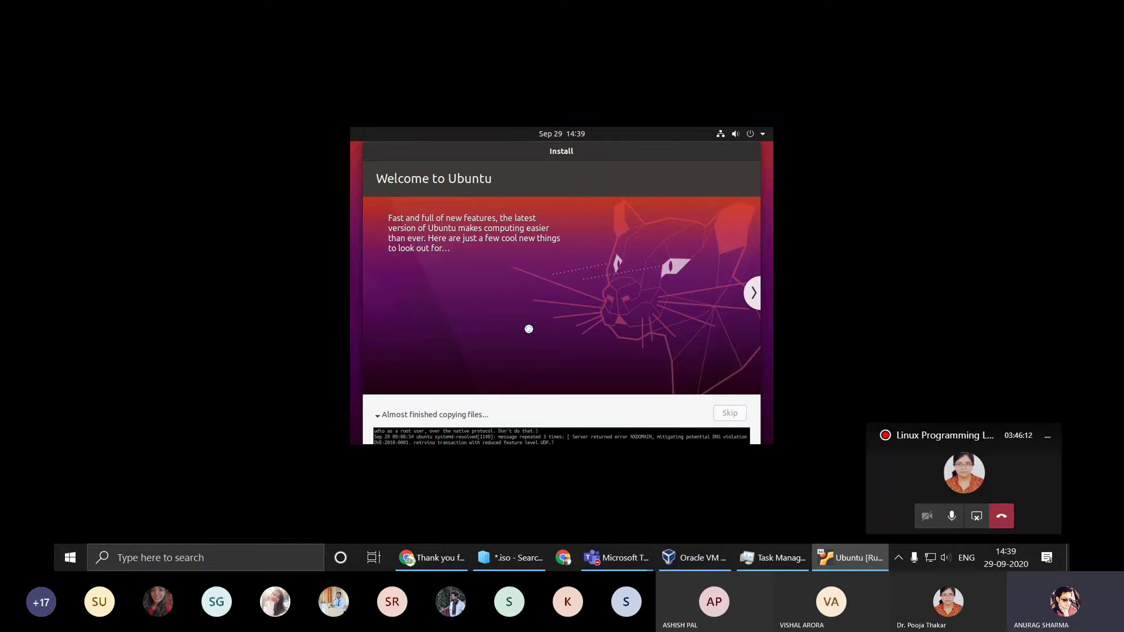
{"action": "key", "text": "Control_R+f"}
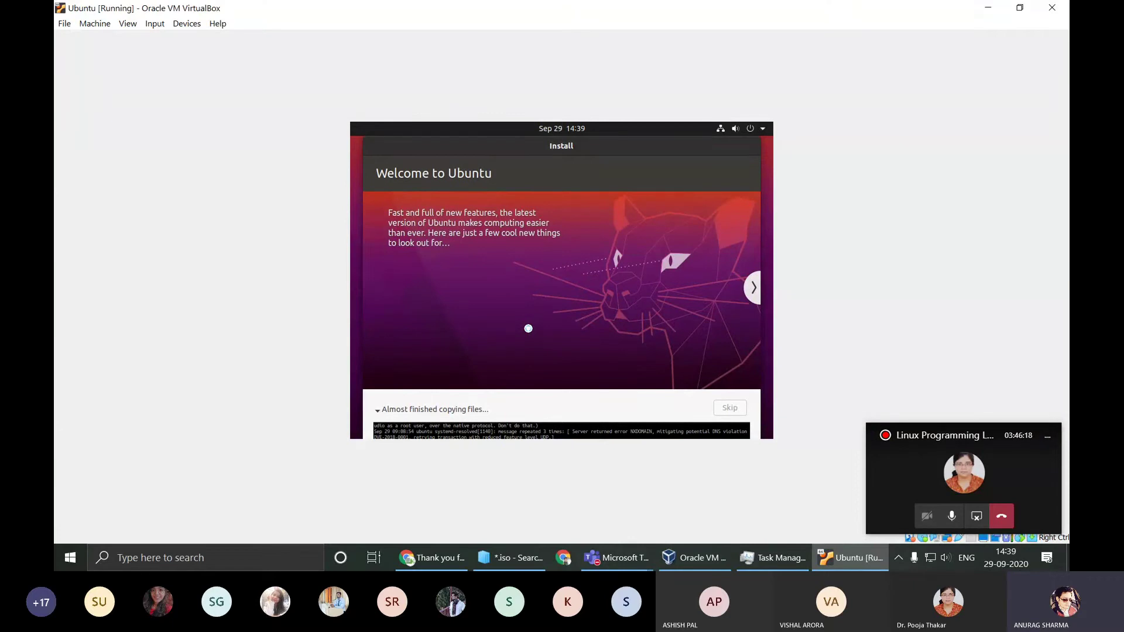
Step: Switch the VM display to Scaled Mode again and hide the floating meeting mini-window
{"action": "left_click", "coordinate": [125, 24]}
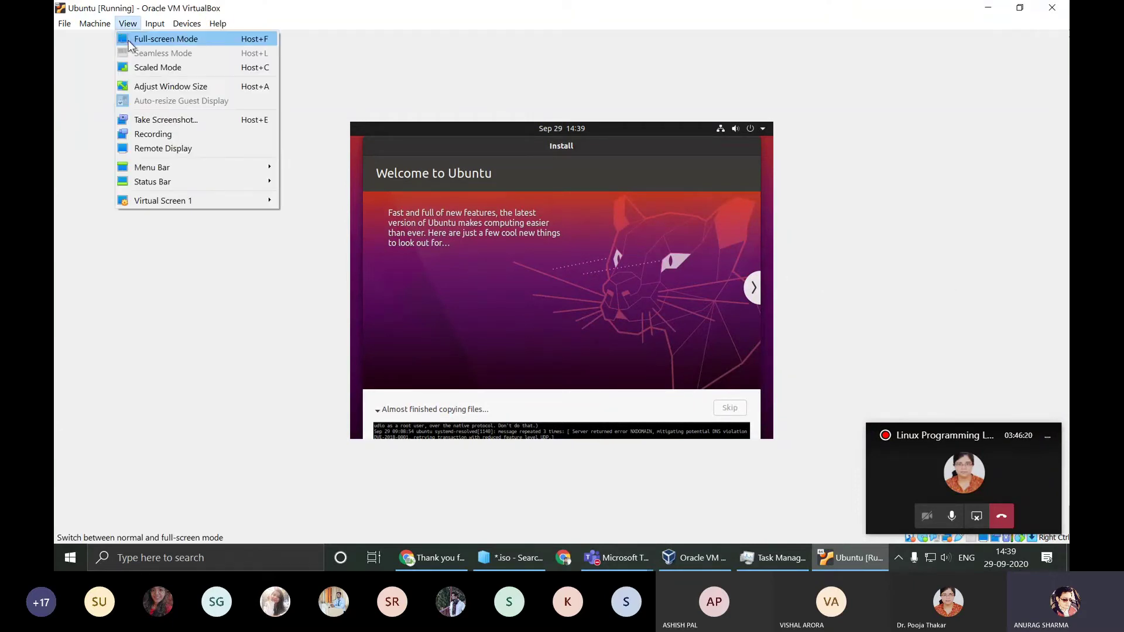
{"action": "left_click", "coordinate": [148, 70]}
{"action": "left_click", "coordinate": [533, 332]}
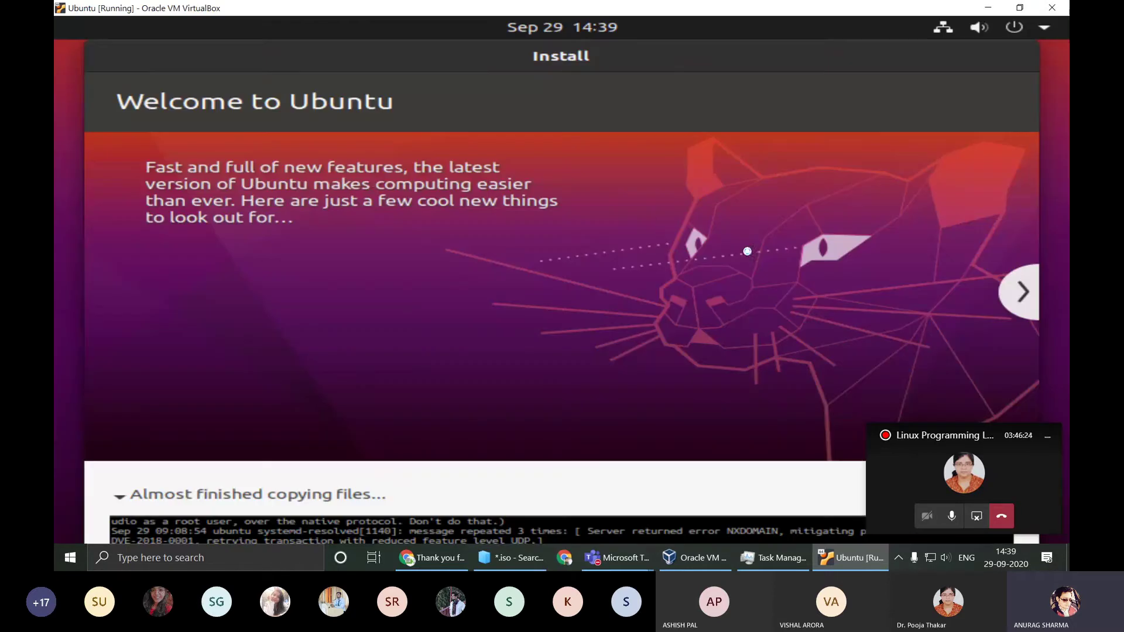
{"action": "left_click", "coordinate": [1046, 437]}
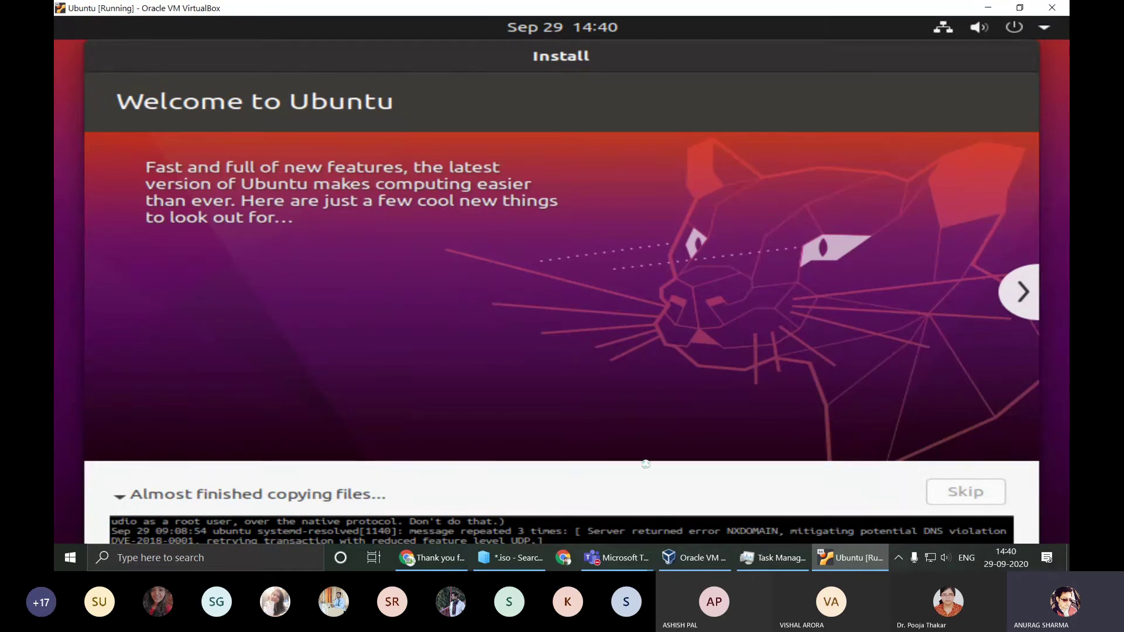
Step: Restore and widen the VM window, maximise it, then restore it and move it to the top
{"action": "left_click", "coordinate": [1020, 8]}
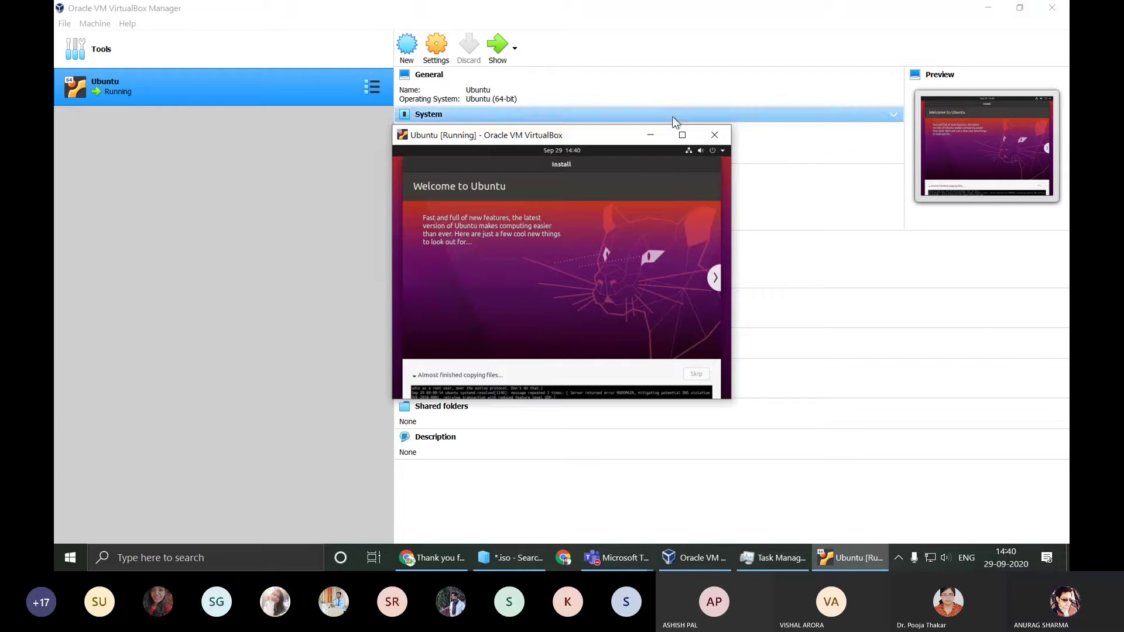
{"action": "left_click", "coordinate": [994, 9]}
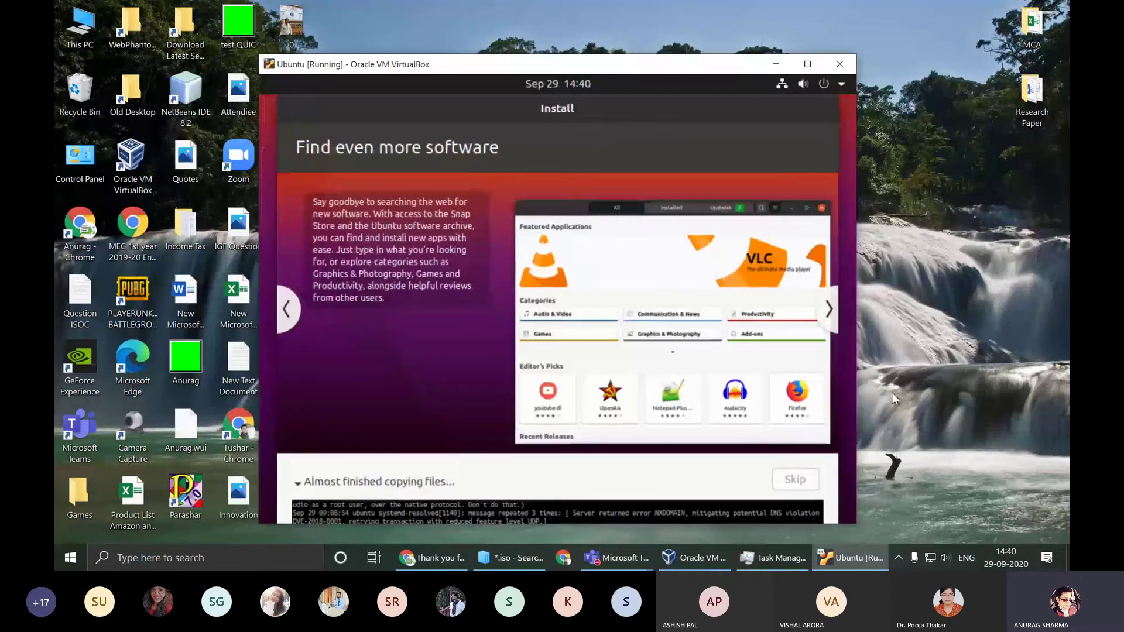
{"action": "left_click_drag", "start_coordinate": [856, 386], "coordinate": [1026, 365]}
{"action": "left_click", "coordinate": [980, 64]}
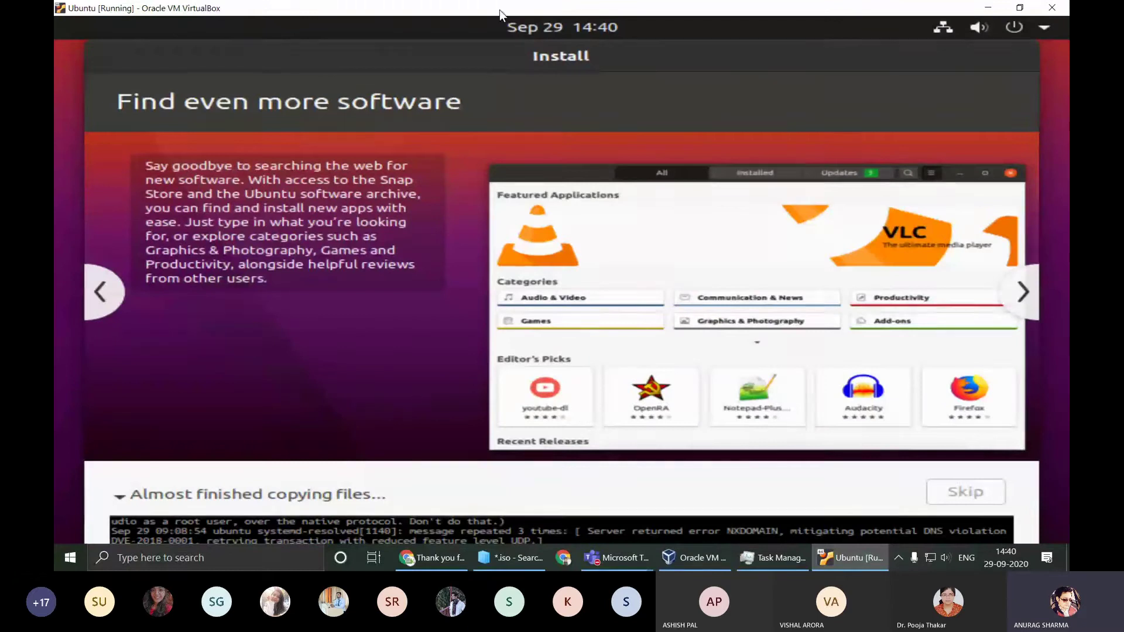
{"action": "left_click_drag", "start_coordinate": [500, 10], "coordinate": [545, 16]}
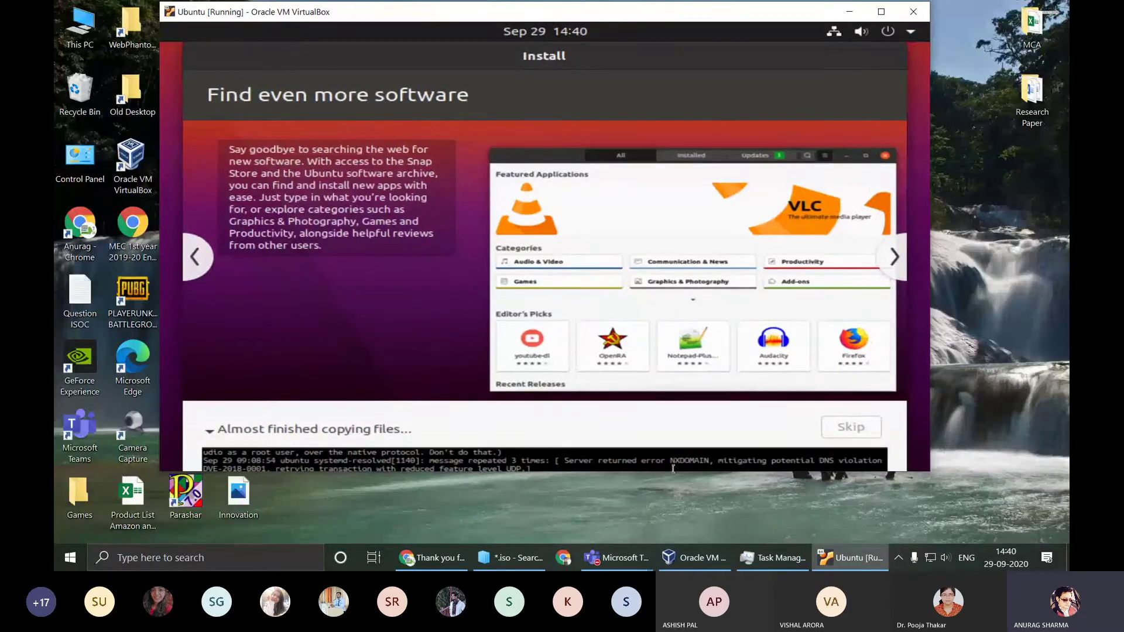
Step: Open the Linux Programming Lab meeting window and toggle the microphone mute twice, ending unmuted
{"action": "left_click", "coordinate": [616, 558]}
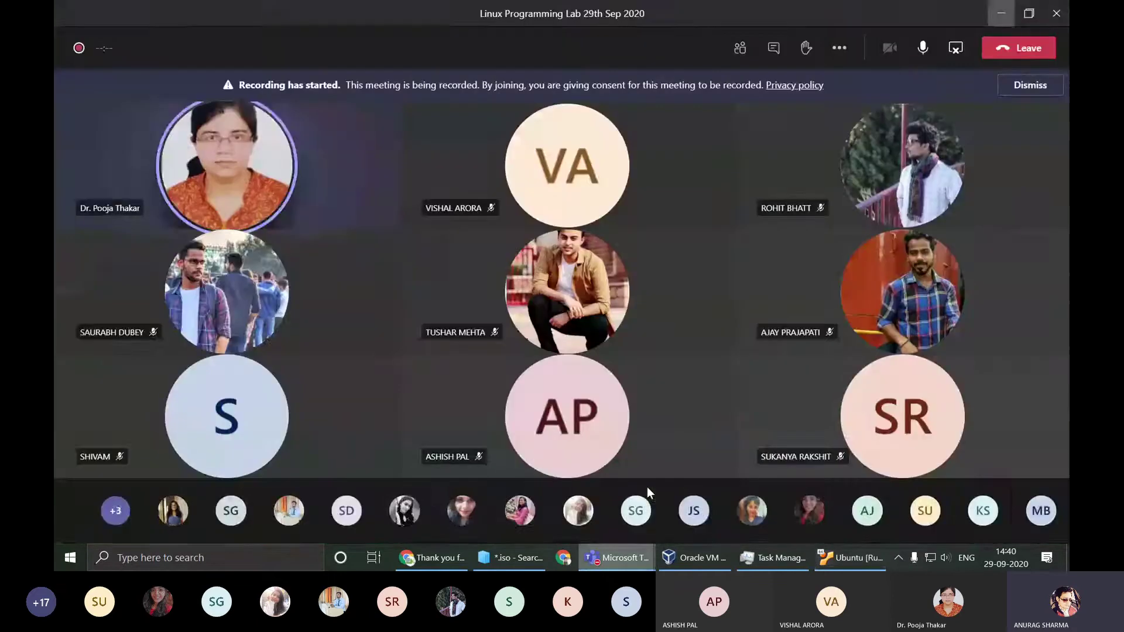
{"action": "left_click", "coordinate": [647, 486]}
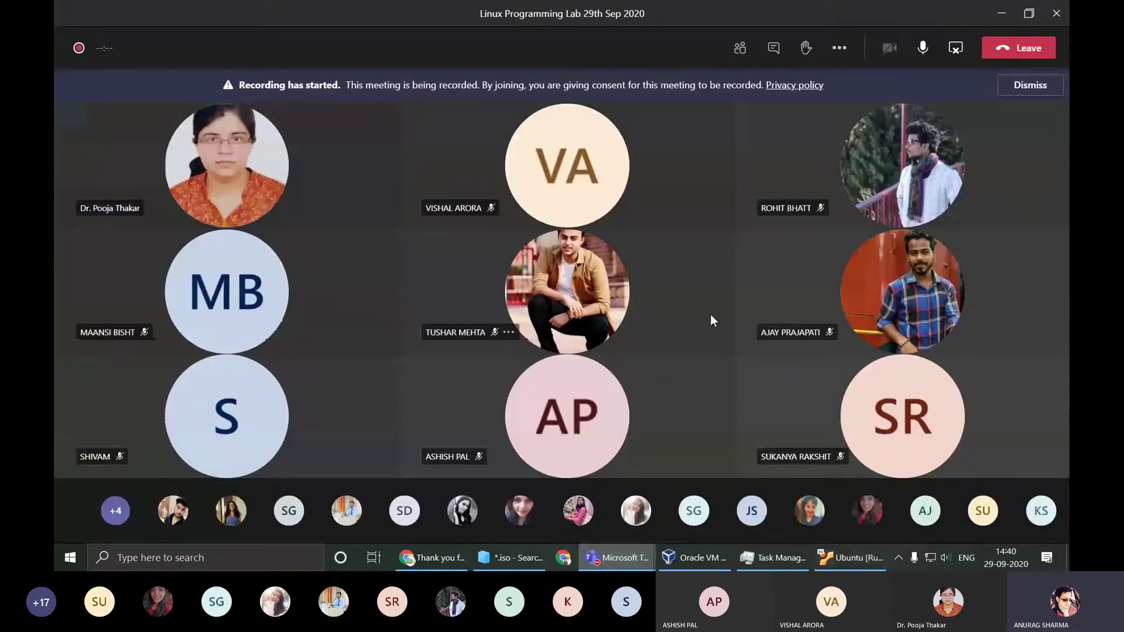
{"action": "left_click", "coordinate": [930, 50]}
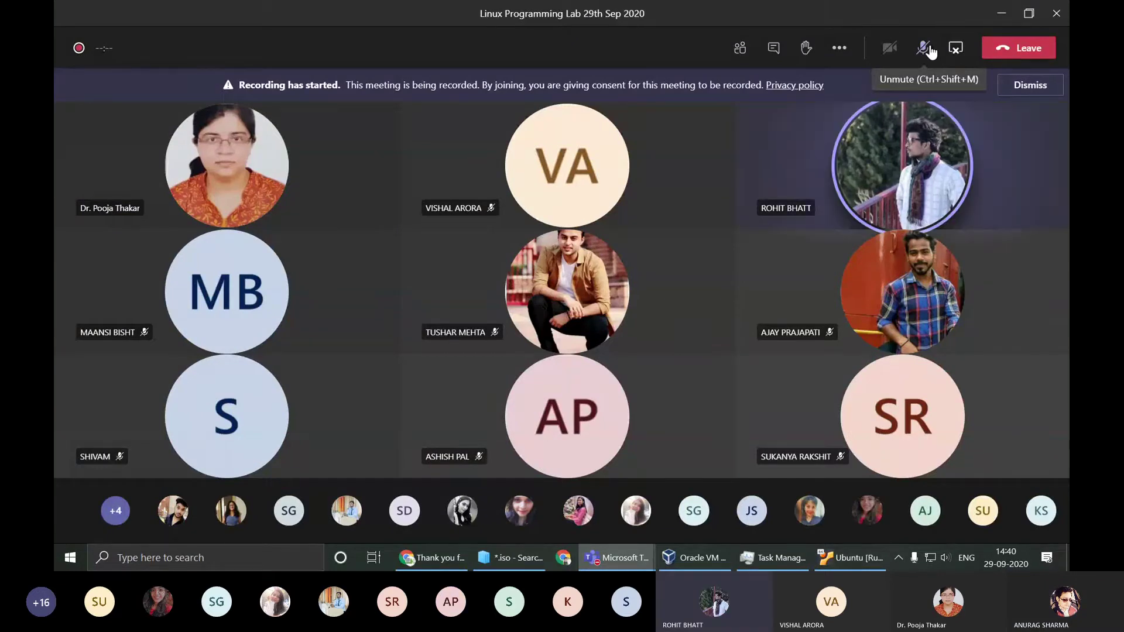
{"action": "left_click", "coordinate": [931, 52]}
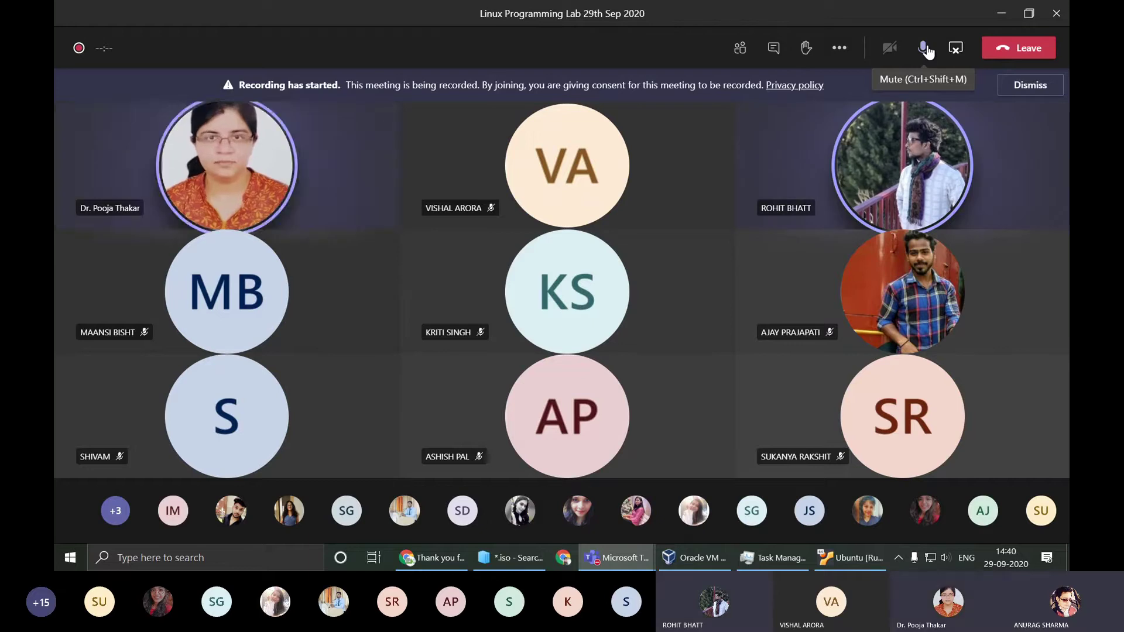
{"action": "left_click", "coordinate": [926, 49]}
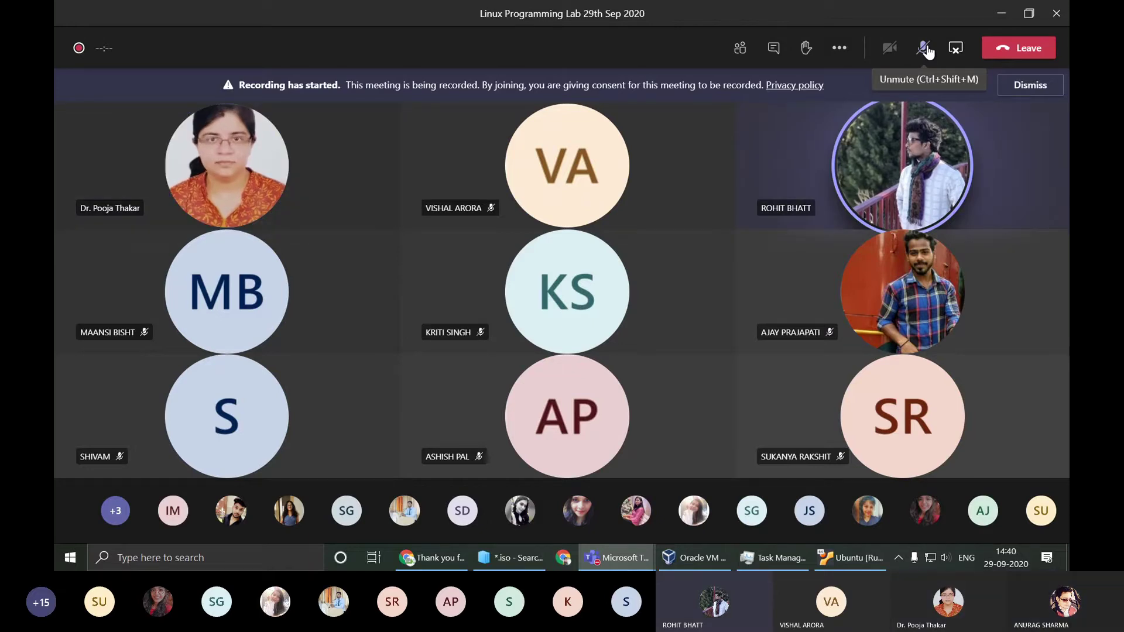
{"action": "left_click", "coordinate": [925, 49]}
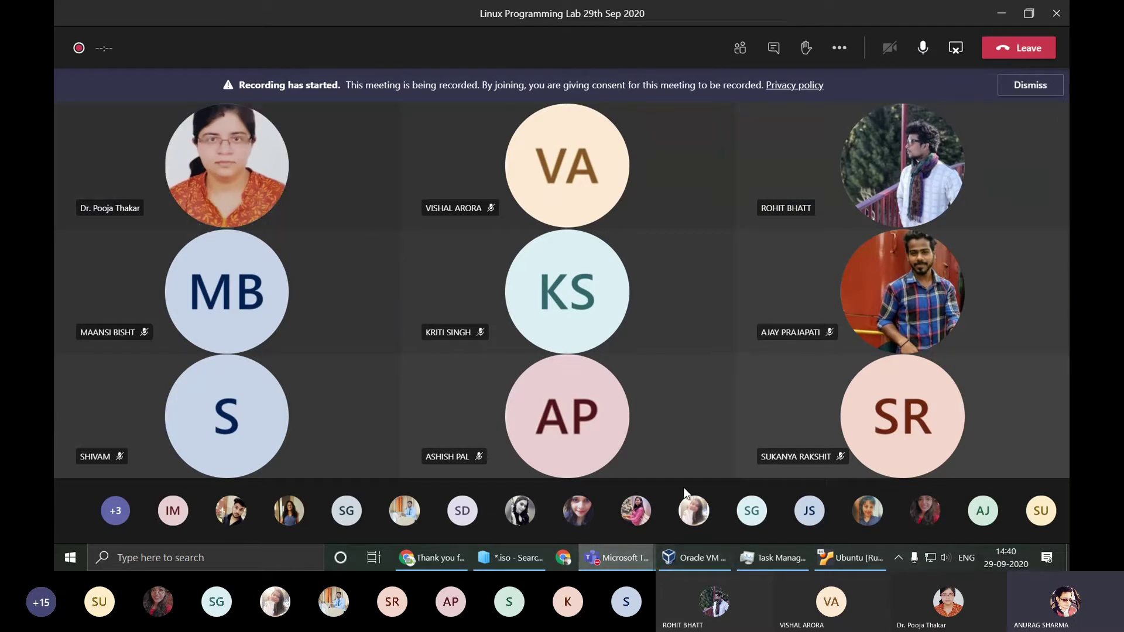
Step: Run cmd from the Run dialog, start Notepad with 'notepad', and type a line in it
{"action": "key", "text": "super+r"}
{"action": "key", "text": "Return"}
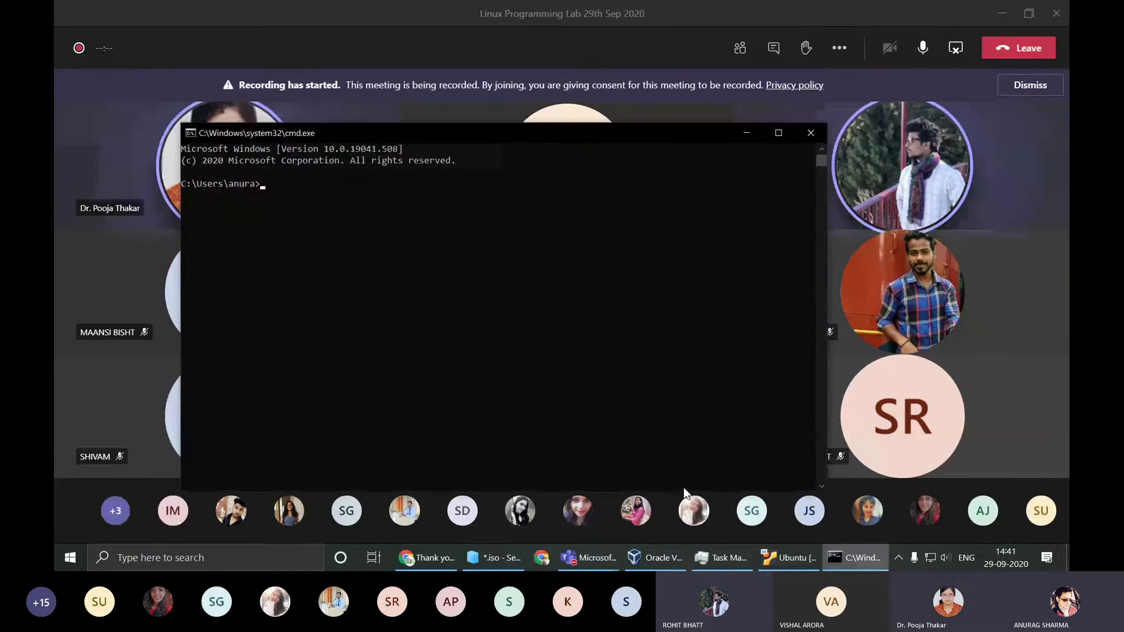
{"action": "type", "text": "notepad"}
{"action": "key", "text": "Return"}
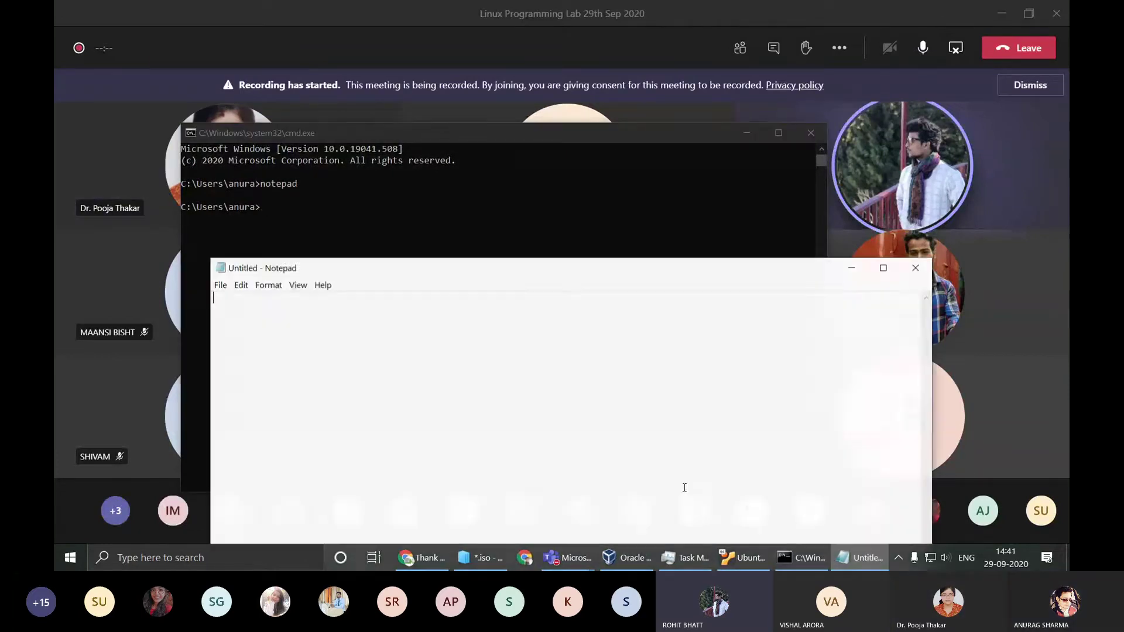
{"action": "left_click_drag", "start_coordinate": [663, 267], "coordinate": [659, 64]}
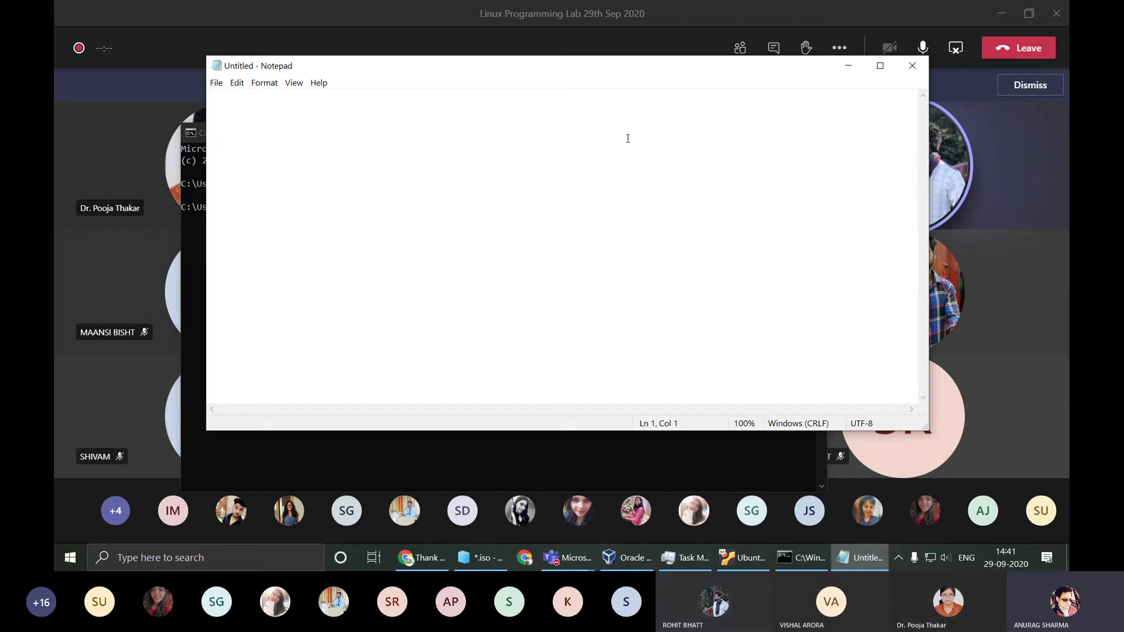
{"action": "key", "text": "Return"}
{"action": "type", "text": "d"}
Step: Minimize Notepad, the Teams meeting window and the command prompt
{"action": "left_click", "coordinate": [848, 65]}
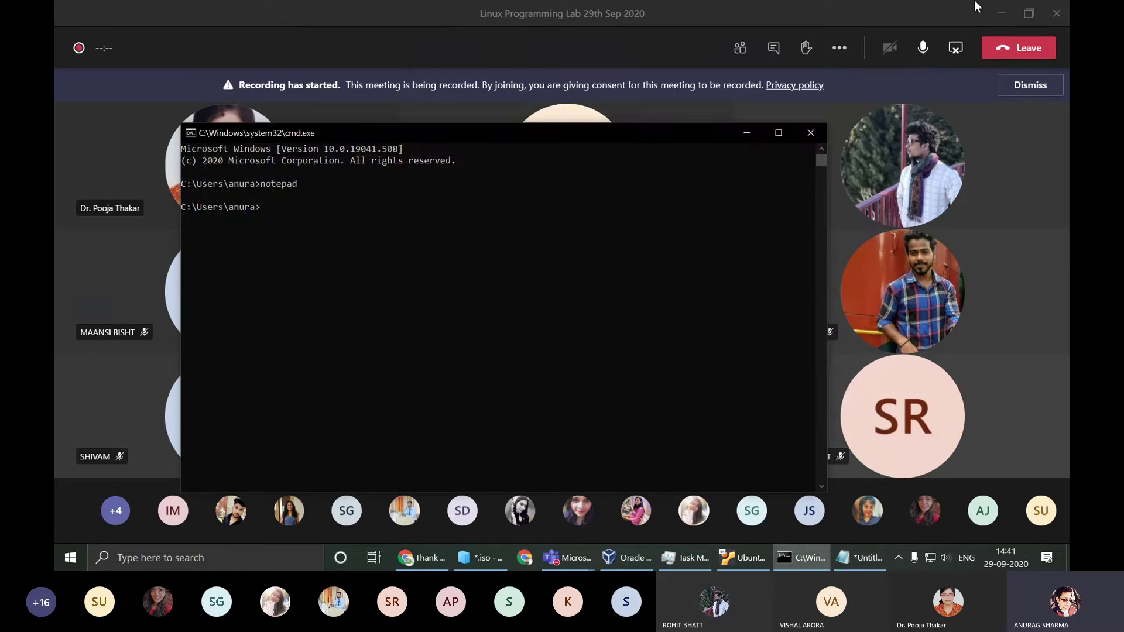
{"action": "left_click", "coordinate": [998, 15]}
{"action": "left_click", "coordinate": [746, 132]}
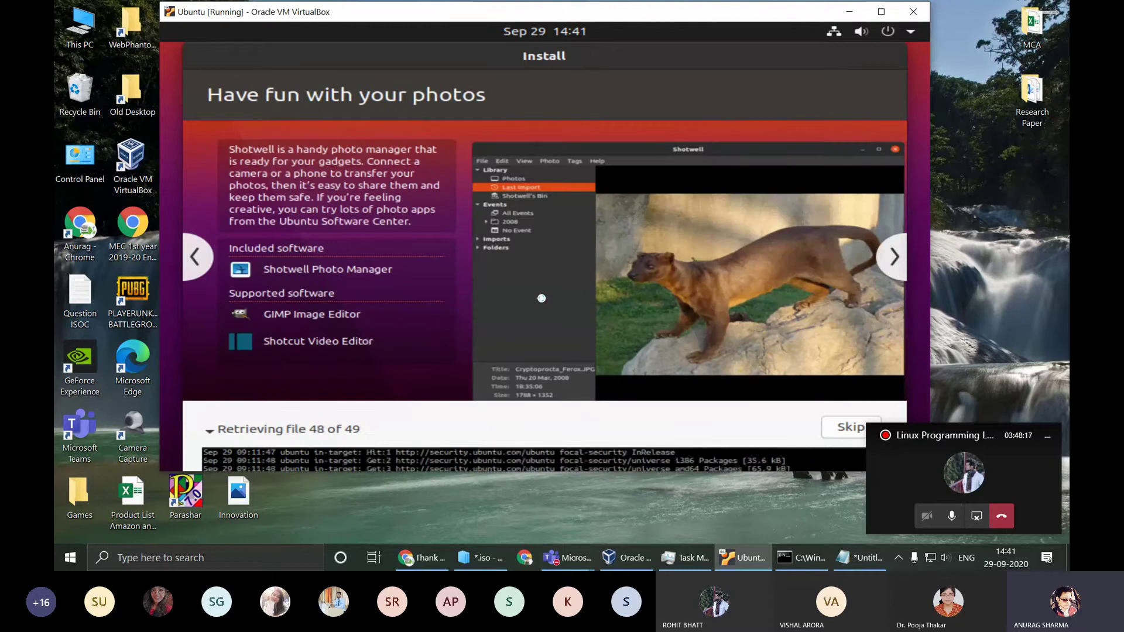
Step: Minimize the VM, open This PC properties and the advanced system settings, then close System Properties
{"action": "left_click", "coordinate": [849, 16]}
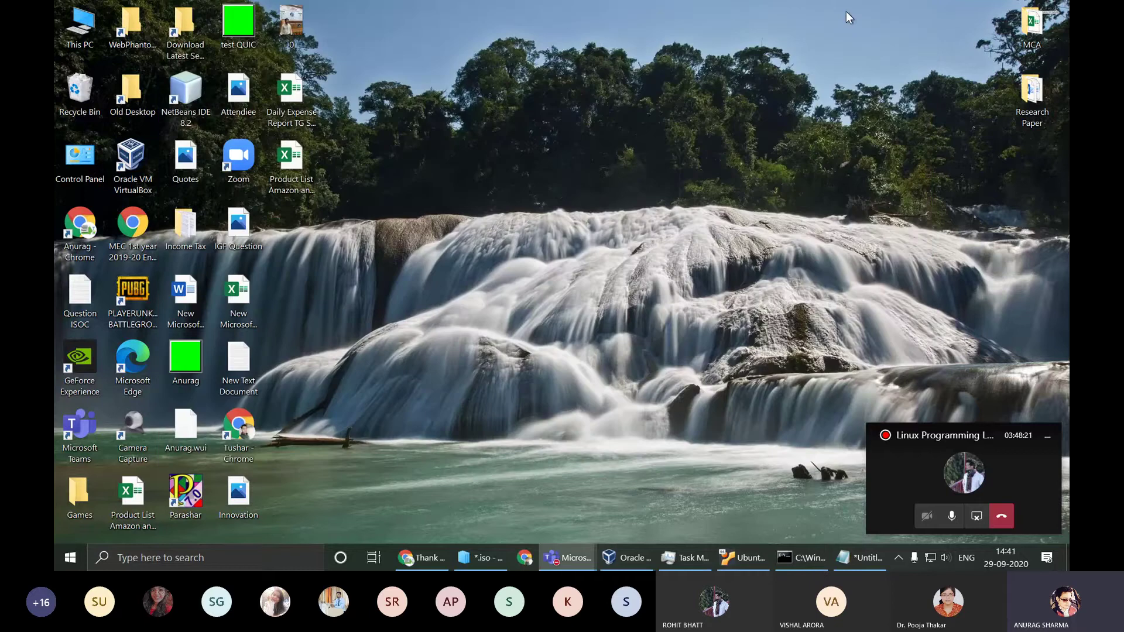
{"action": "right_click", "coordinate": [86, 29]}
{"action": "left_click", "coordinate": [101, 198]}
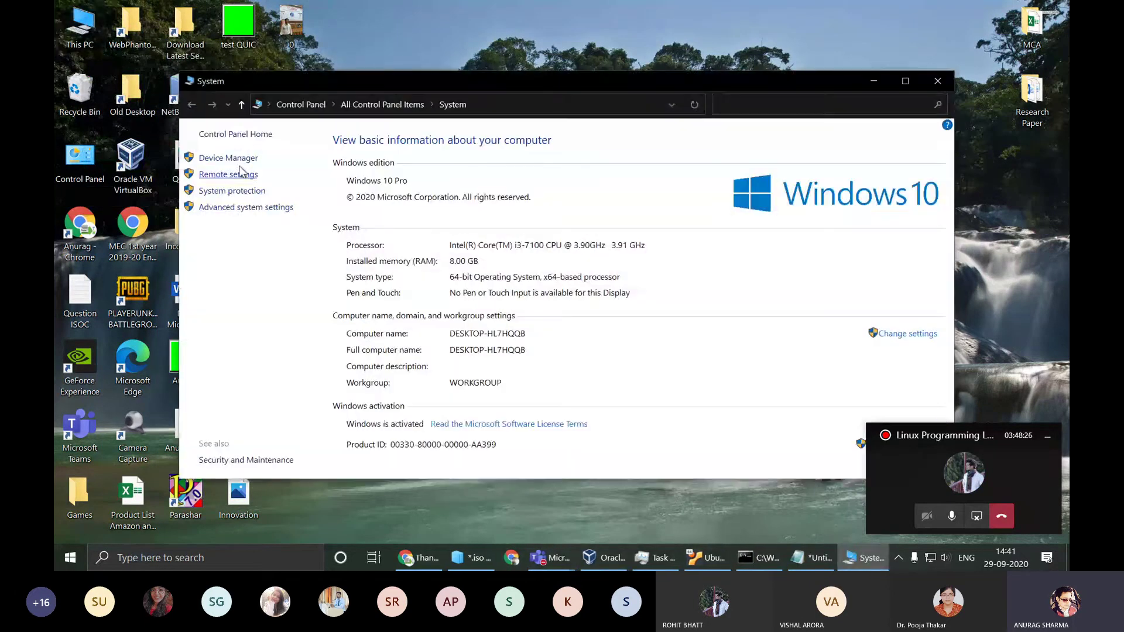
{"action": "left_click", "coordinate": [236, 211]}
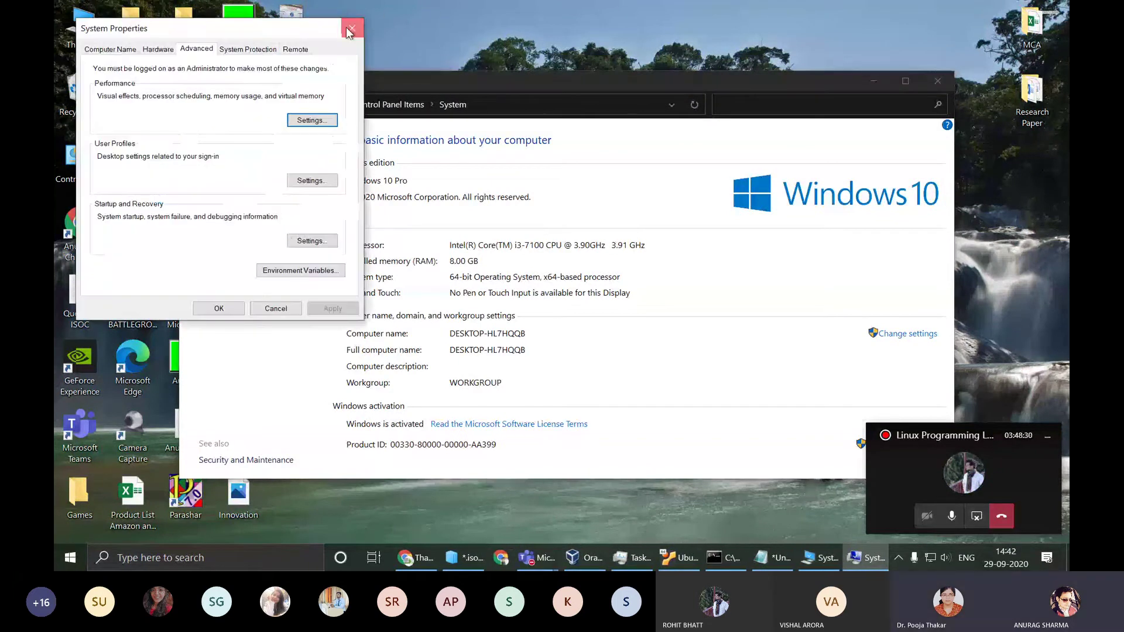
{"action": "left_click", "coordinate": [352, 28]}
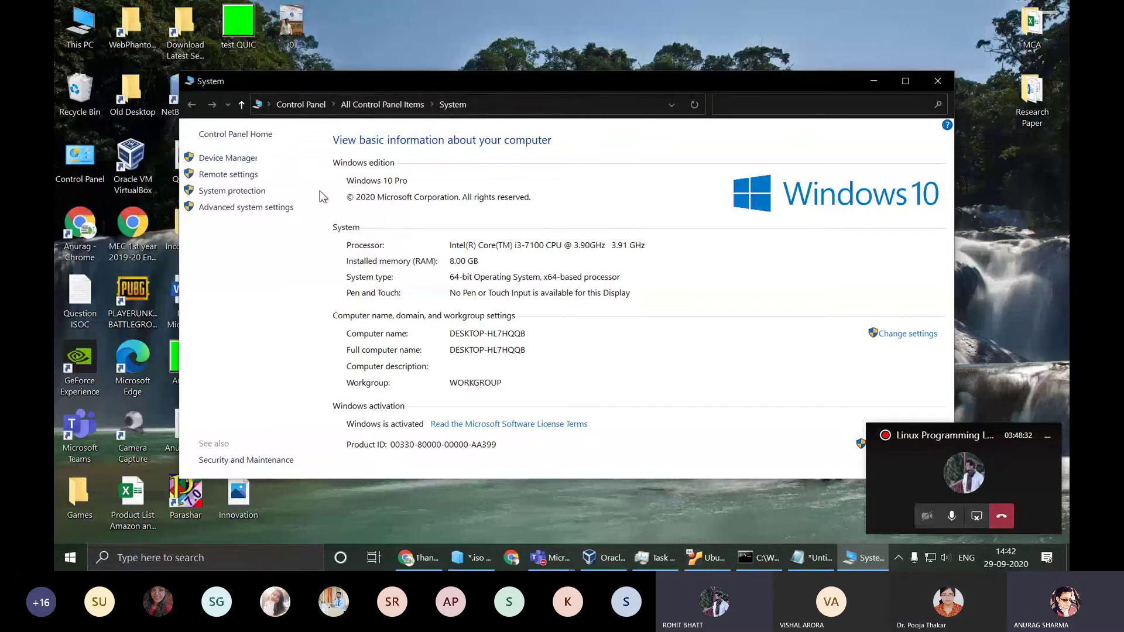
Step: Browse all Control Panel items, minimize Control Panel, and restore the Ubuntu VM window
{"action": "left_click", "coordinate": [236, 134]}
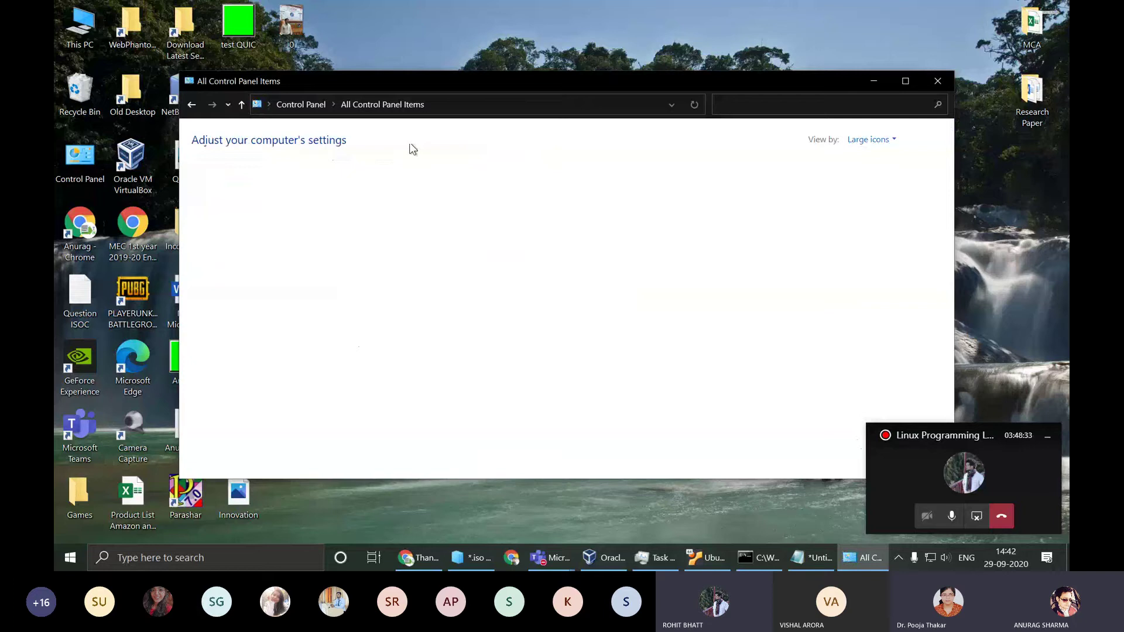
{"action": "left_click", "coordinate": [871, 139]}
{"action": "left_click", "coordinate": [909, 65]}
{"action": "left_click", "coordinate": [905, 80]}
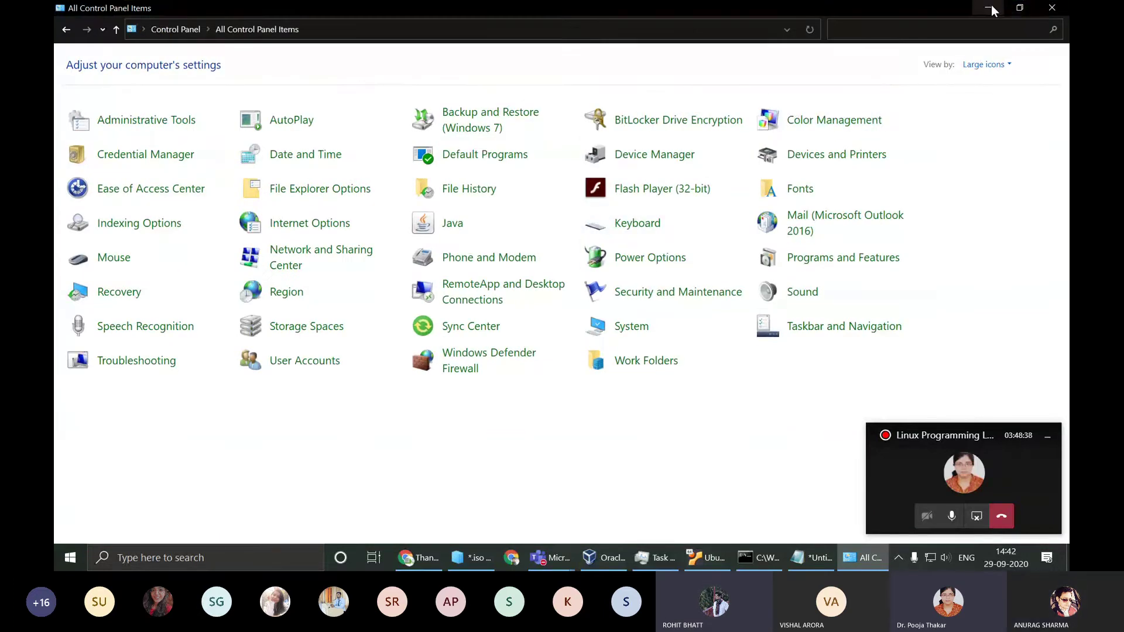
{"action": "left_click", "coordinate": [989, 8]}
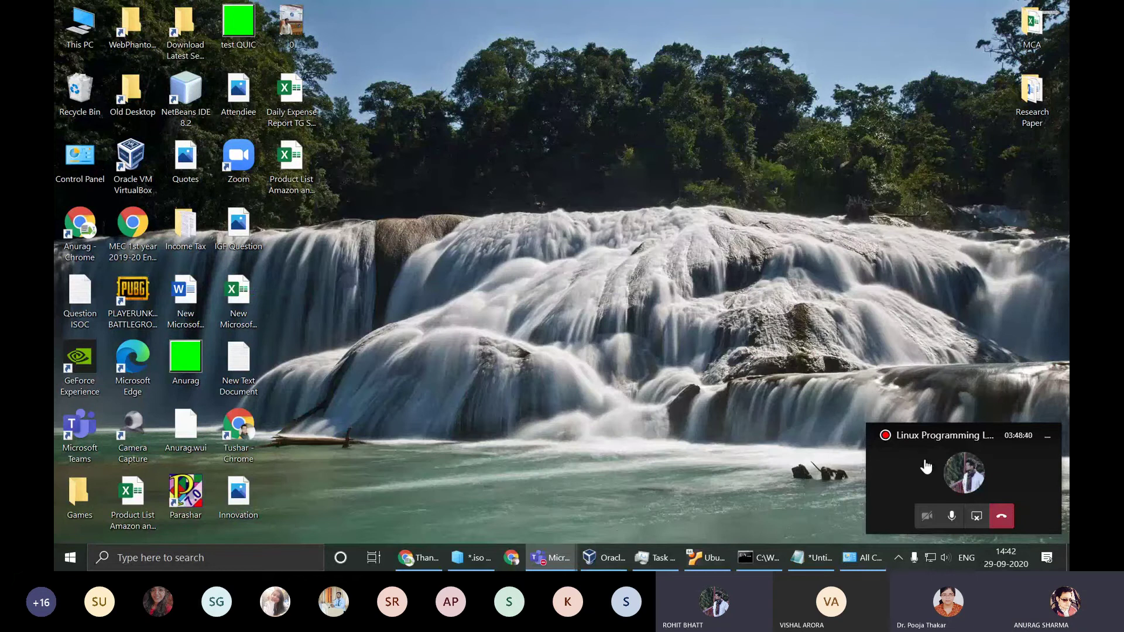
{"action": "left_click", "coordinate": [712, 558]}
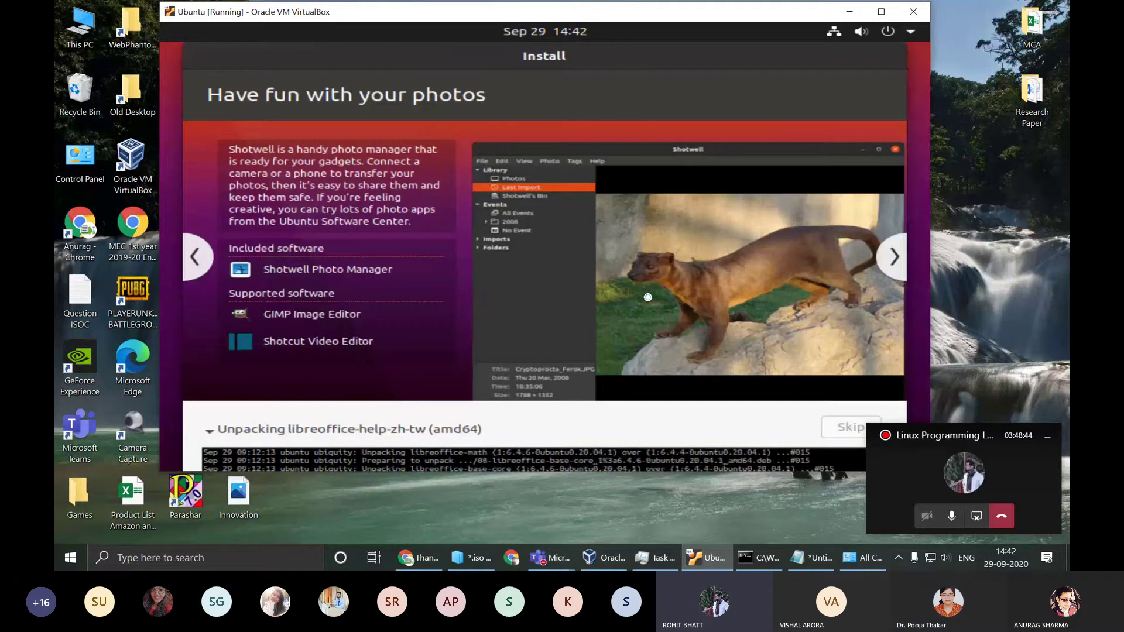
Step: Maximize and restore the VirtualBox window, then bring Chrome's Ubuntu thank-you page forward
{"action": "left_click", "coordinate": [892, 12]}
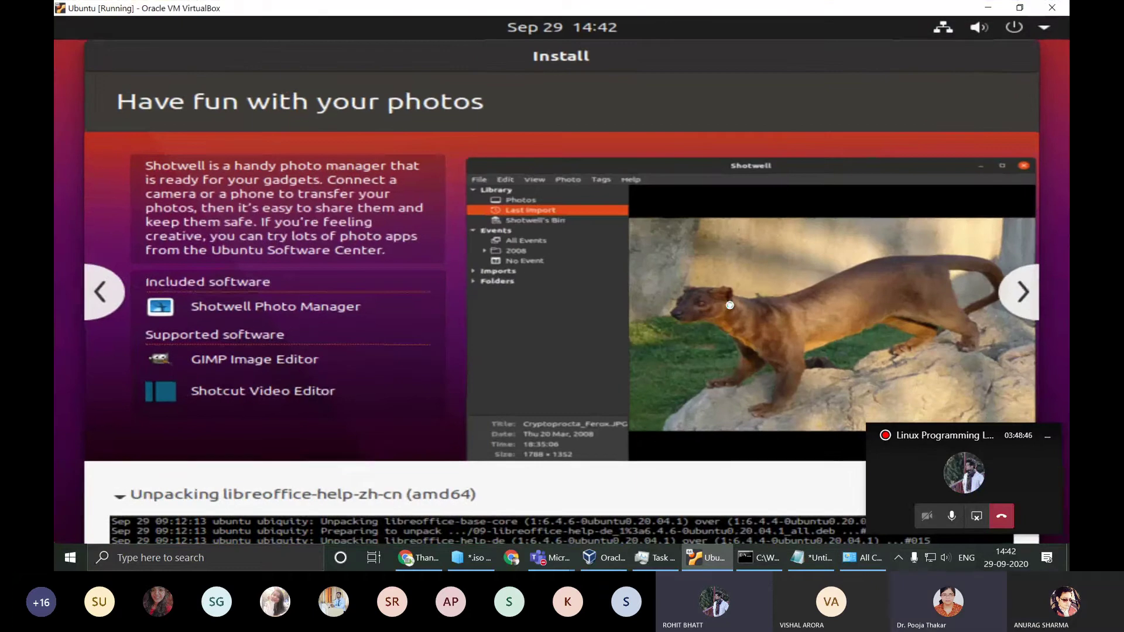
{"action": "left_click", "coordinate": [1020, 8]}
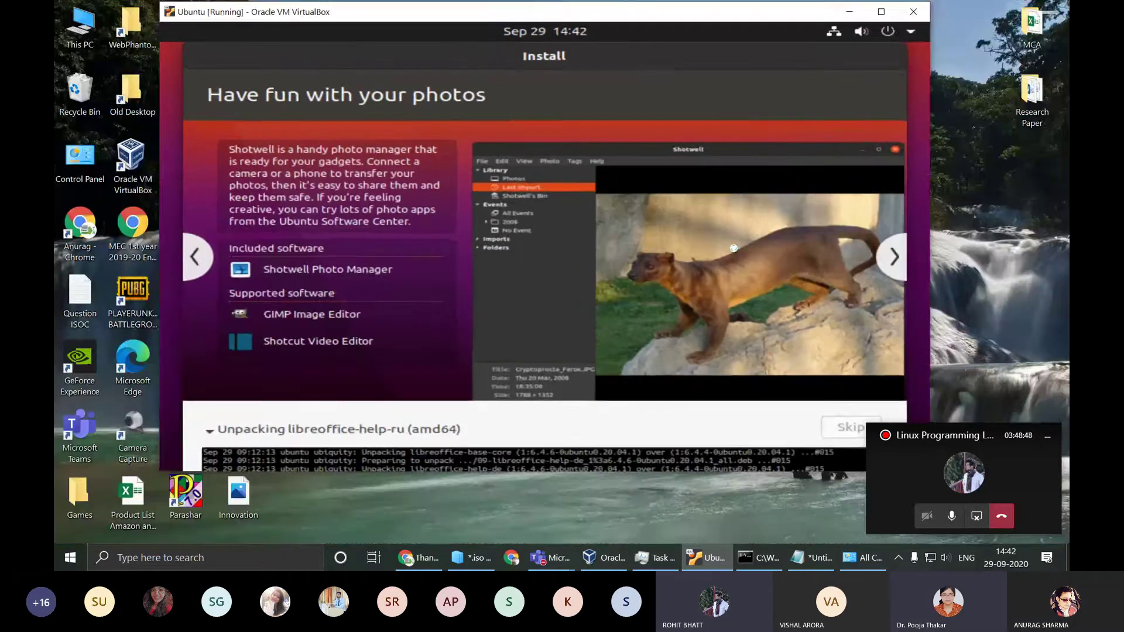
{"action": "left_click", "coordinate": [432, 558]}
{"action": "left_click", "coordinate": [431, 559]}
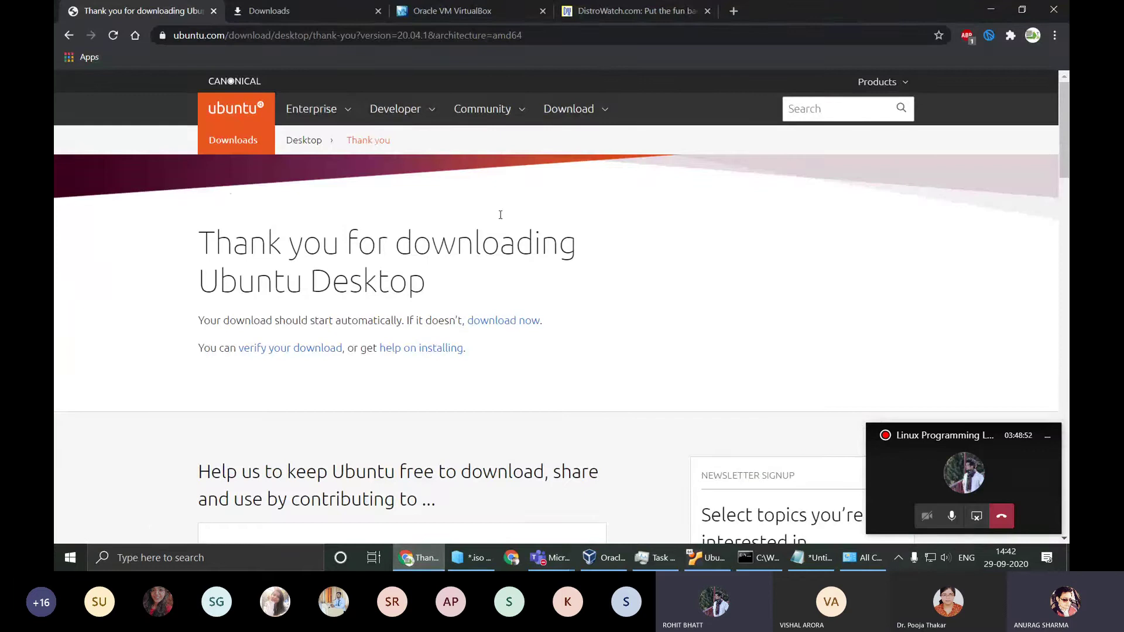
Step: Close the VirtualBox website, Downloads and Ubuntu thank-you tabs, leaving only DistroWatch open
{"action": "left_click", "coordinate": [622, 5]}
{"action": "left_click", "coordinate": [515, 5]}
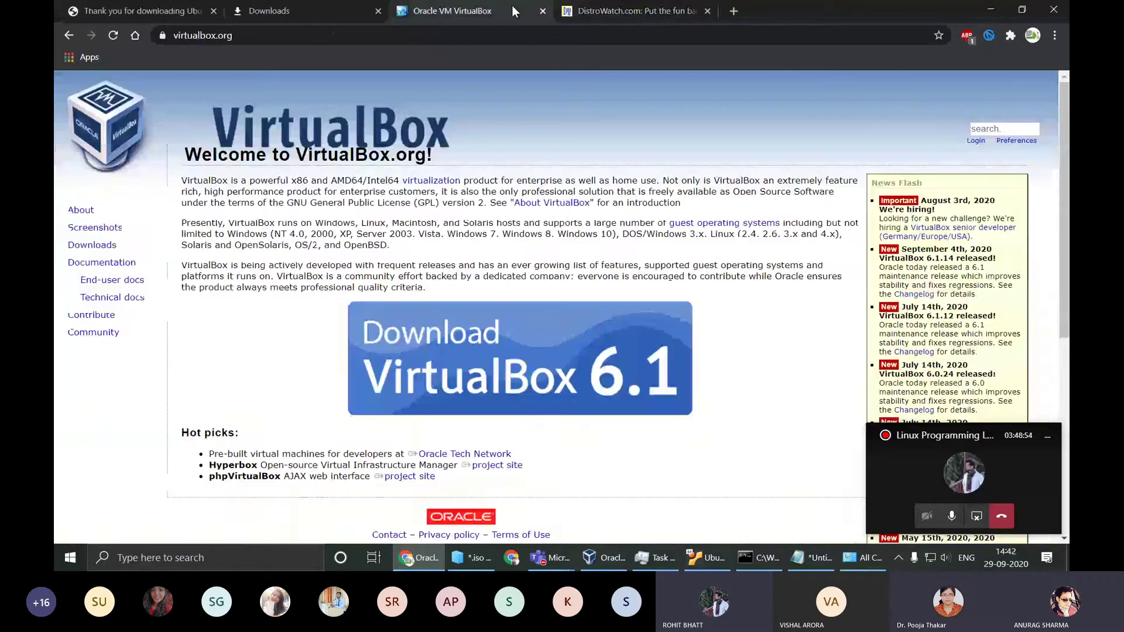
{"action": "left_click", "coordinate": [542, 11]}
{"action": "left_click", "coordinate": [368, 12]}
{"action": "left_click", "coordinate": [377, 11]}
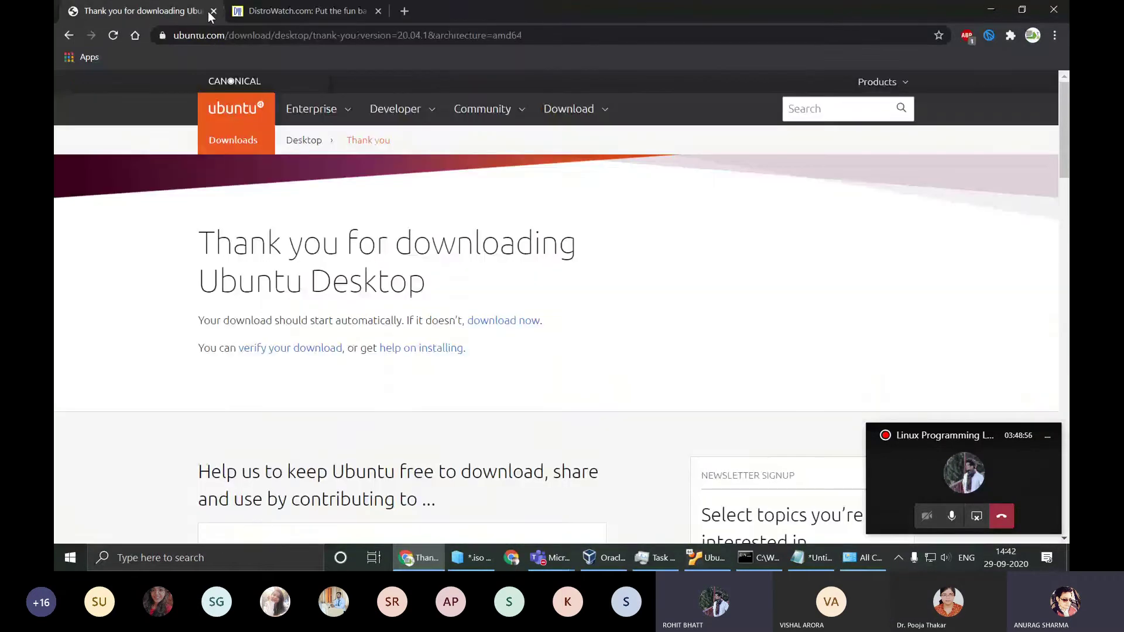
{"action": "left_click", "coordinate": [213, 10]}
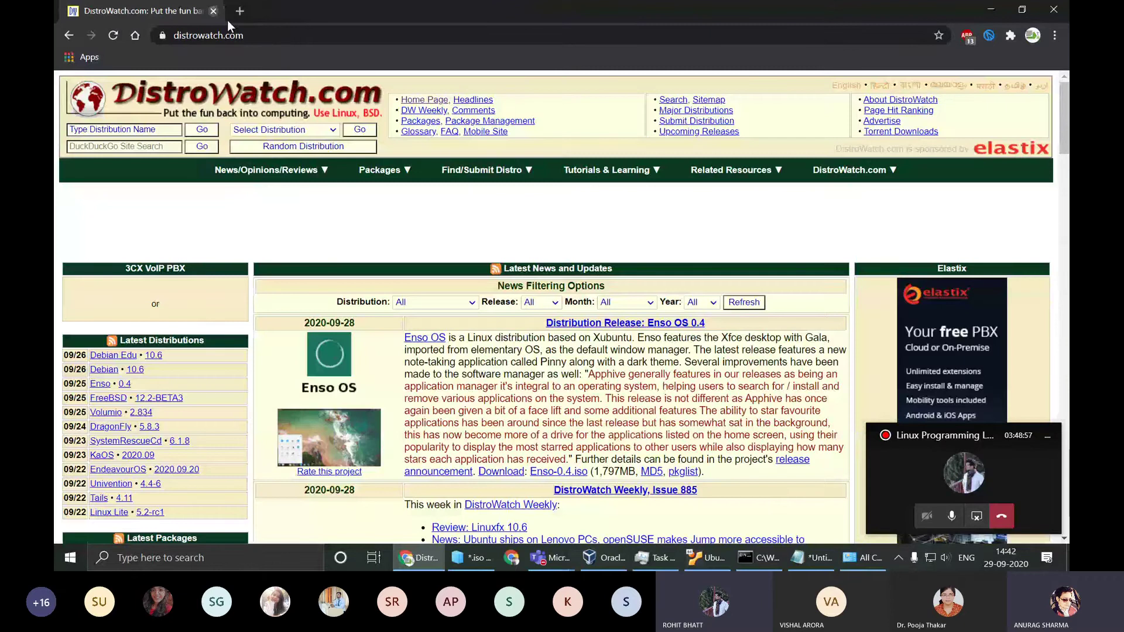
Step: Scroll through DistroWatch's Page Hit Ranking, then minimize Chrome to reveal the installer
{"action": "scroll", "coordinate": [683, 392], "scroll_direction": "down", "scroll_amount": 9}
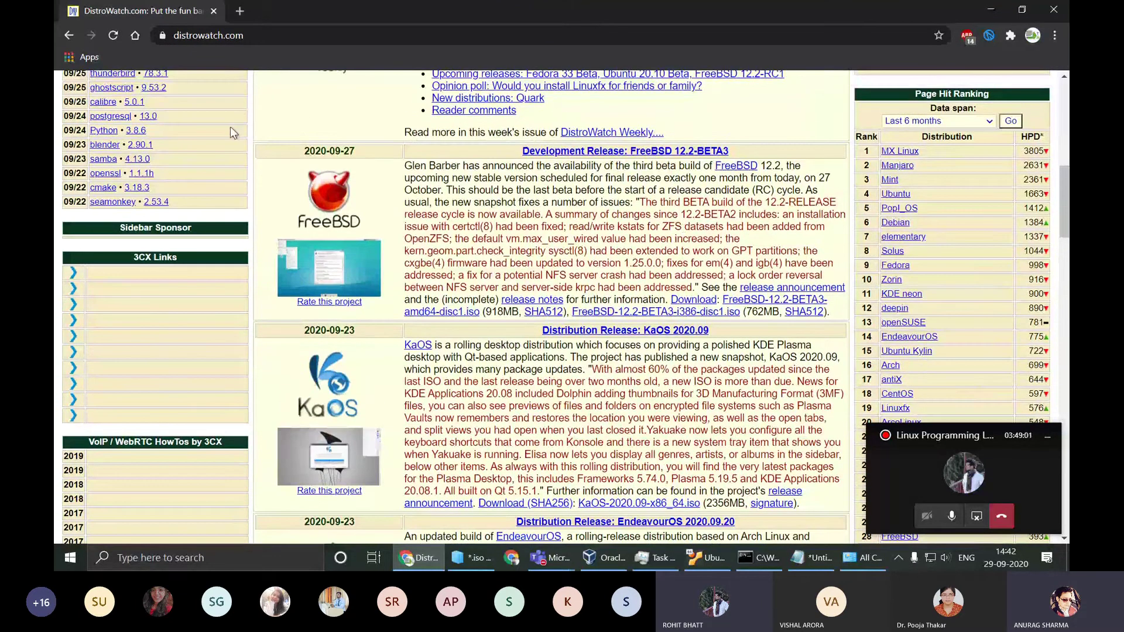
{"action": "scroll", "coordinate": [287, 251], "scroll_direction": "up", "scroll_amount": 2}
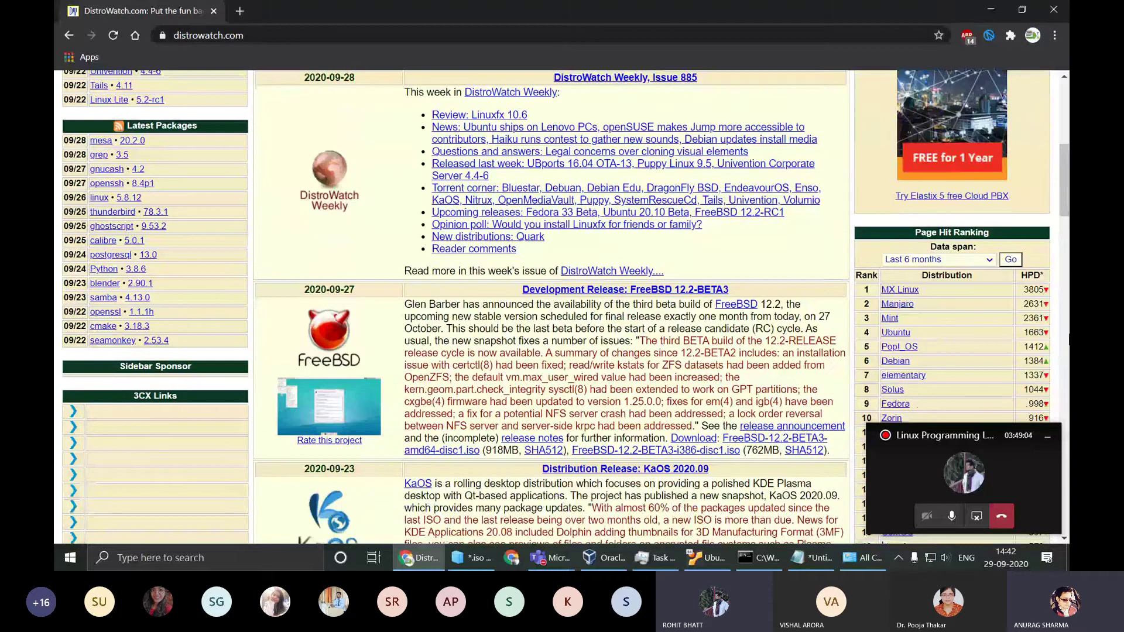
{"action": "scroll", "coordinate": [1008, 278], "scroll_direction": "down", "scroll_amount": 5}
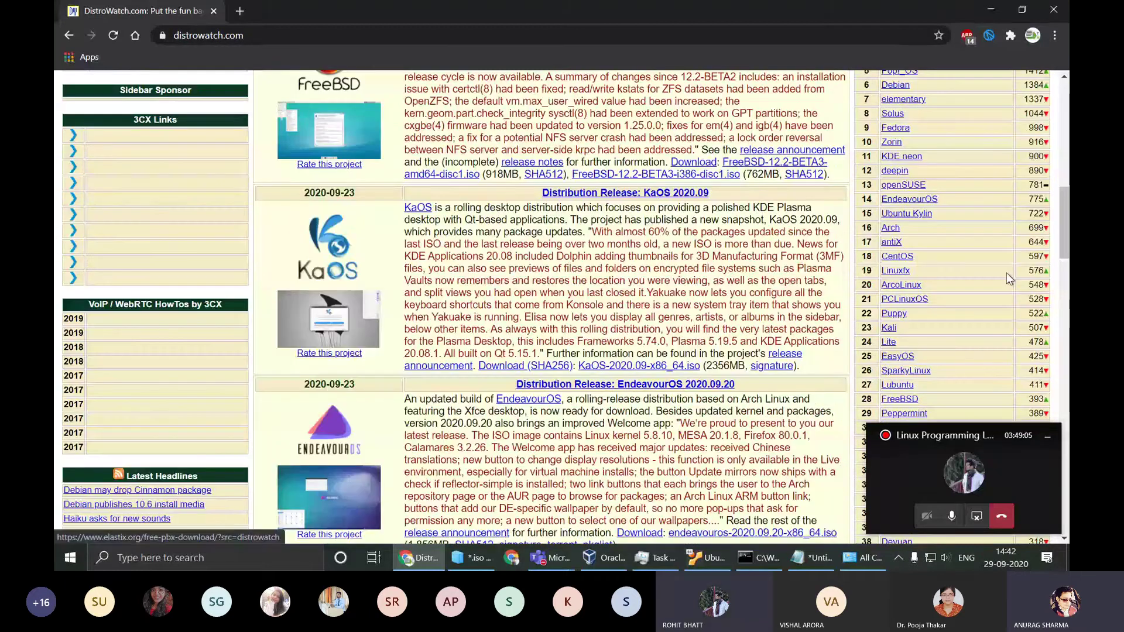
{"action": "scroll", "coordinate": [1006, 273], "scroll_direction": "up", "scroll_amount": 1}
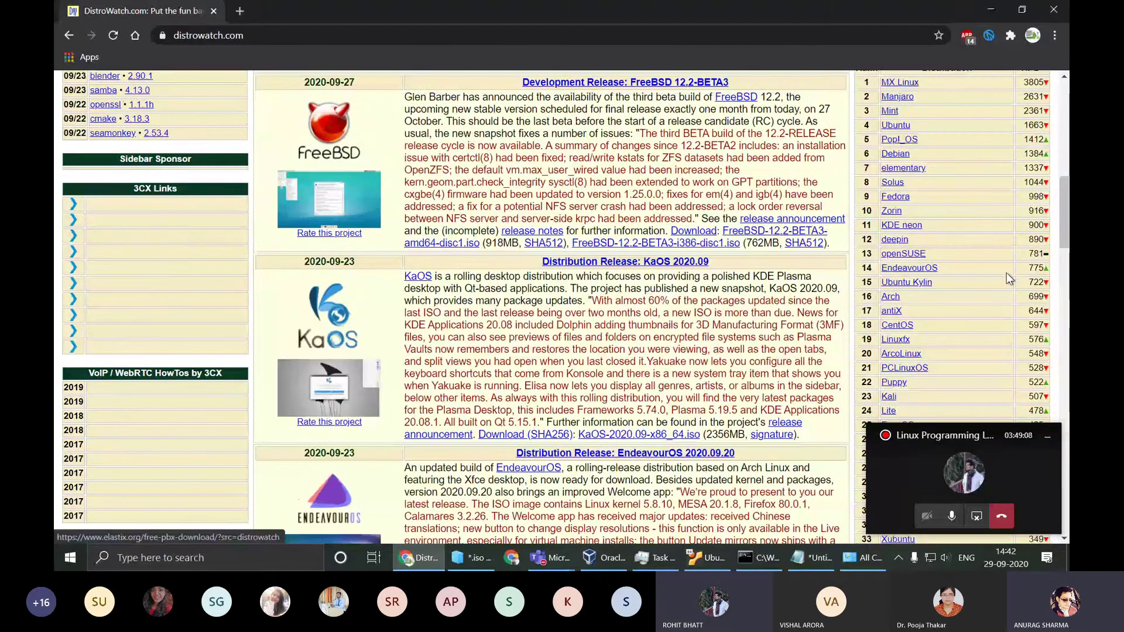
{"action": "scroll", "coordinate": [1007, 273], "scroll_direction": "up", "scroll_amount": 1}
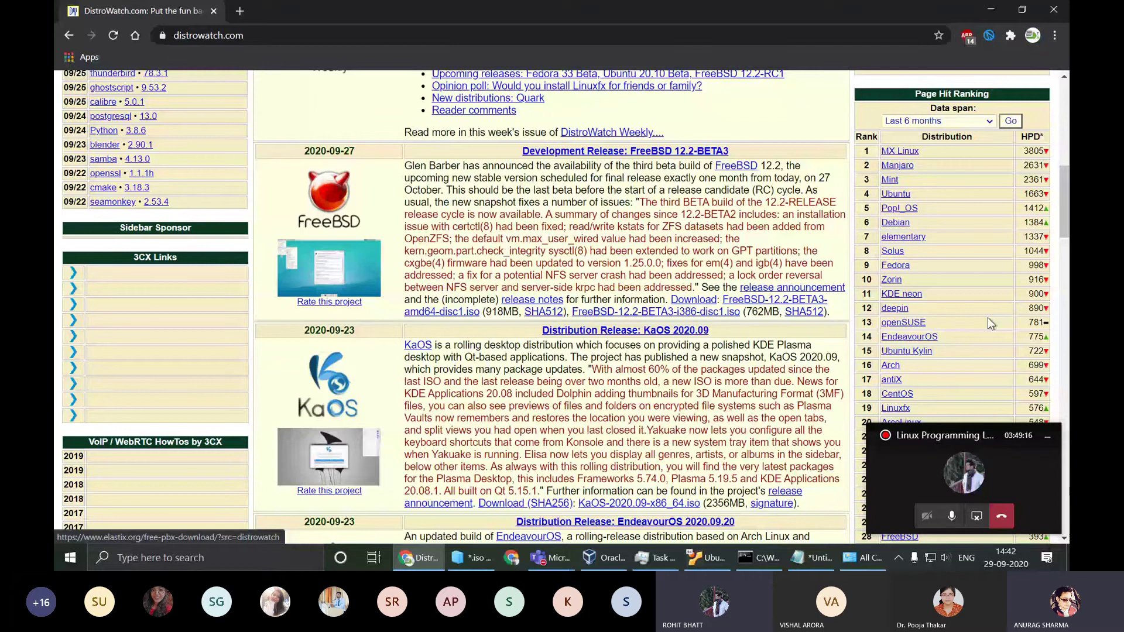
{"action": "scroll", "coordinate": [988, 321], "scroll_direction": "down", "scroll_amount": 2}
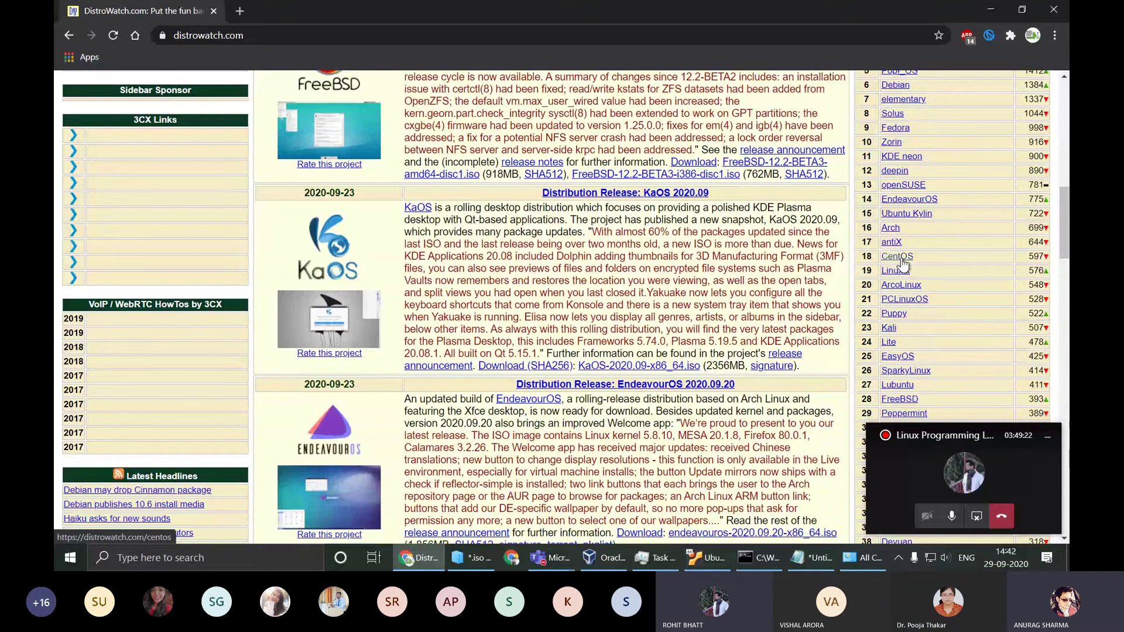
{"action": "scroll", "coordinate": [939, 268], "scroll_direction": "up", "scroll_amount": 1}
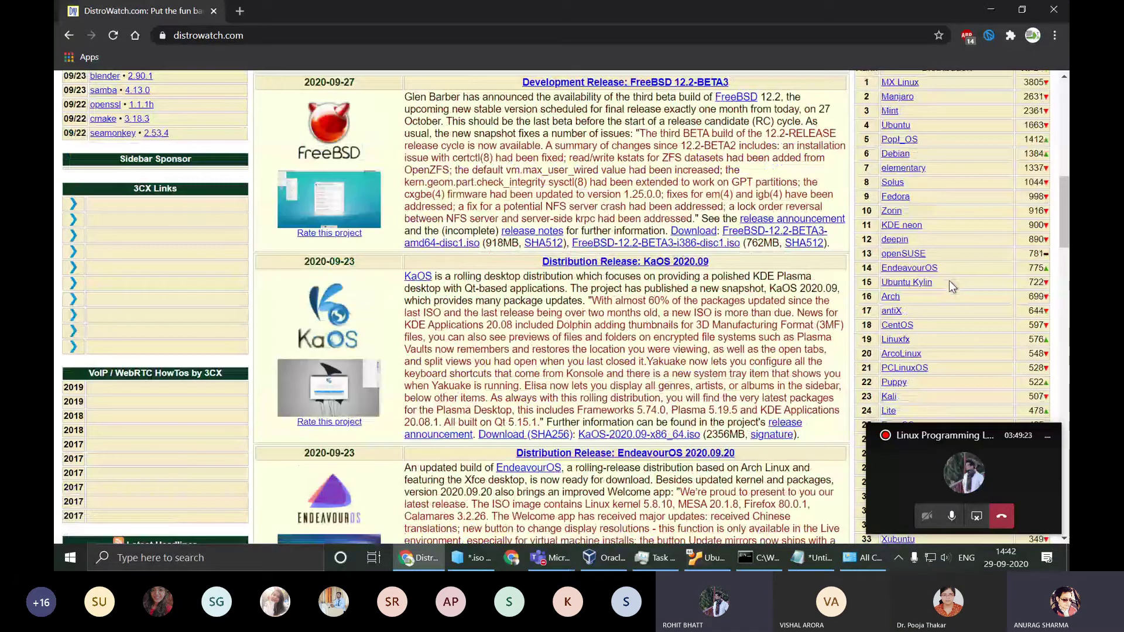
{"action": "scroll", "coordinate": [950, 279], "scroll_direction": "up", "scroll_amount": 2}
{"action": "left_click", "coordinate": [991, 11]}
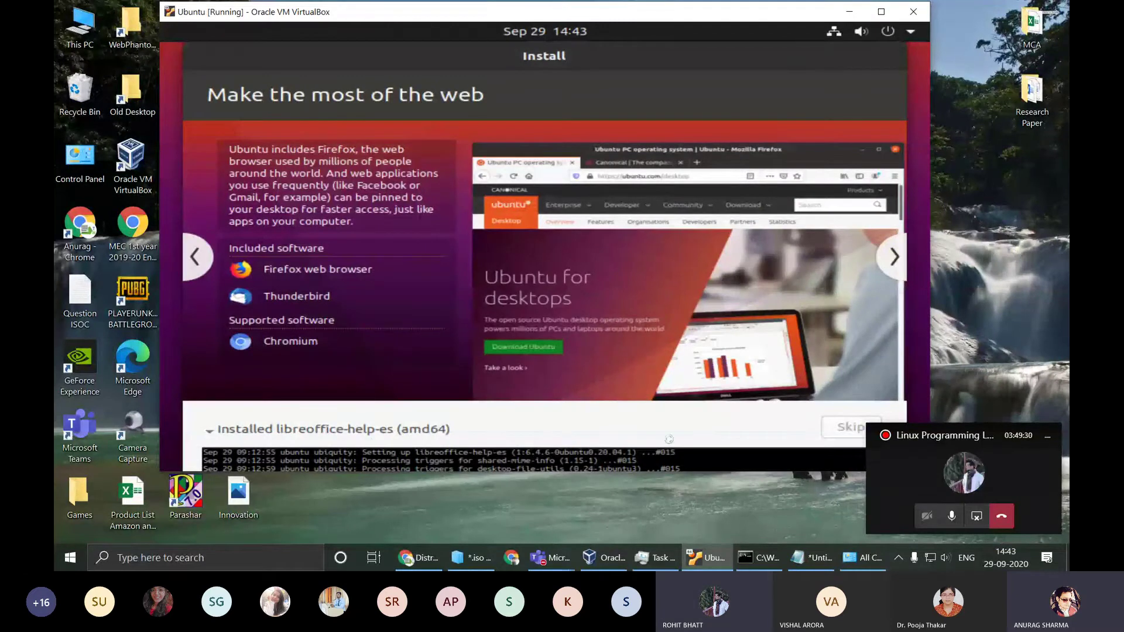
Step: Move the installer window slightly left, maximize it, and select part of an install log line
{"action": "left_click_drag", "start_coordinate": [636, 12], "coordinate": [585, 14]}
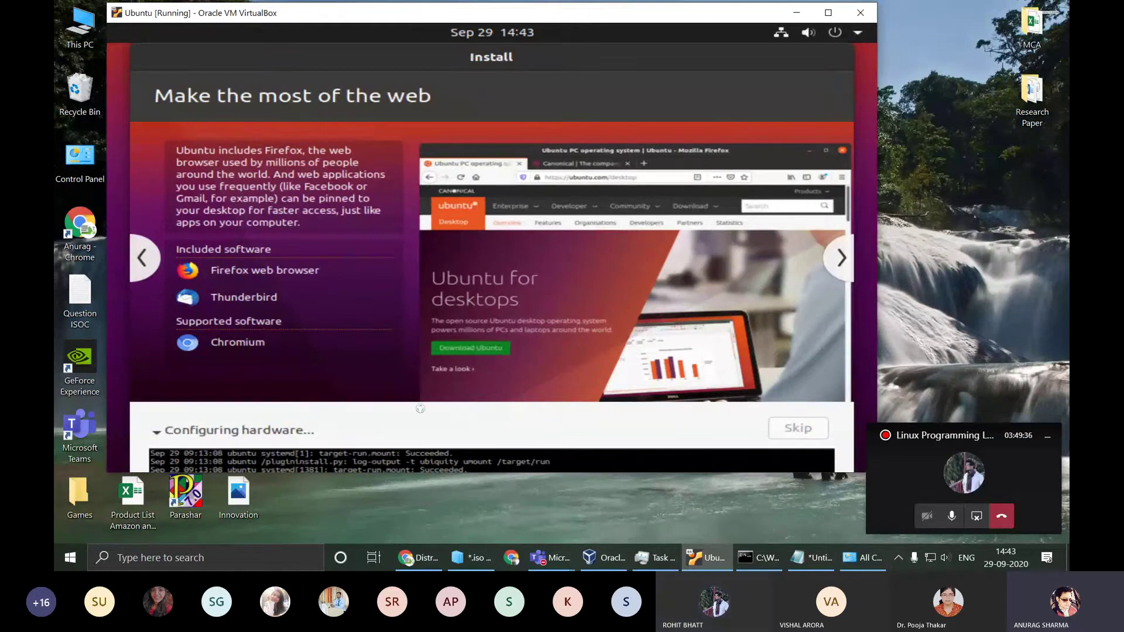
{"action": "left_click", "coordinate": [828, 13]}
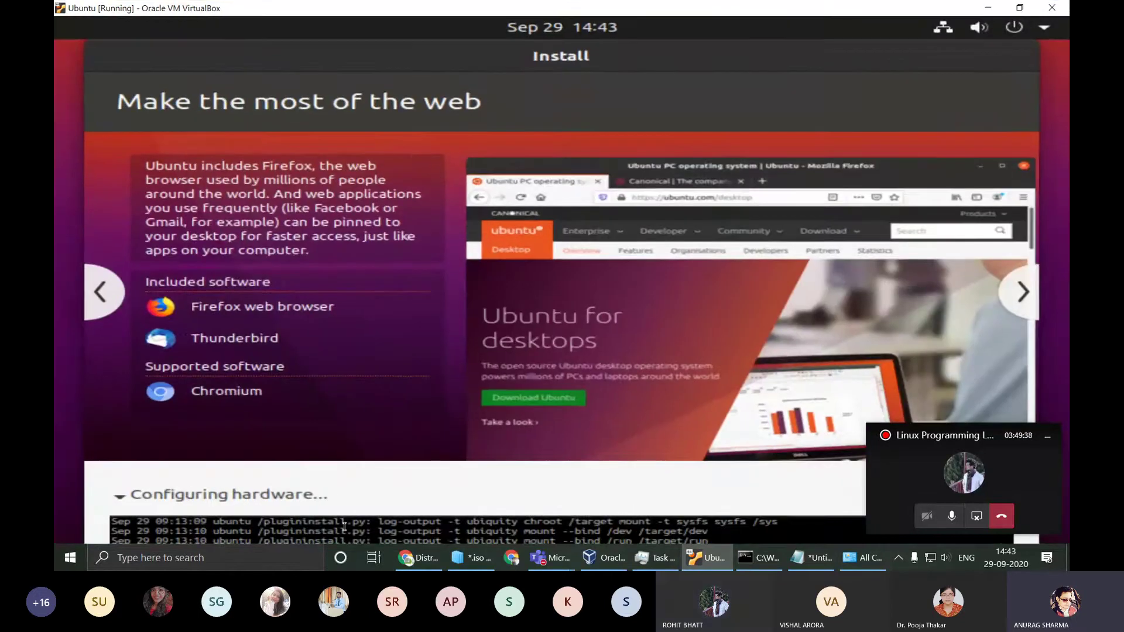
{"action": "left_click_drag", "start_coordinate": [494, 531], "coordinate": [115, 532]}
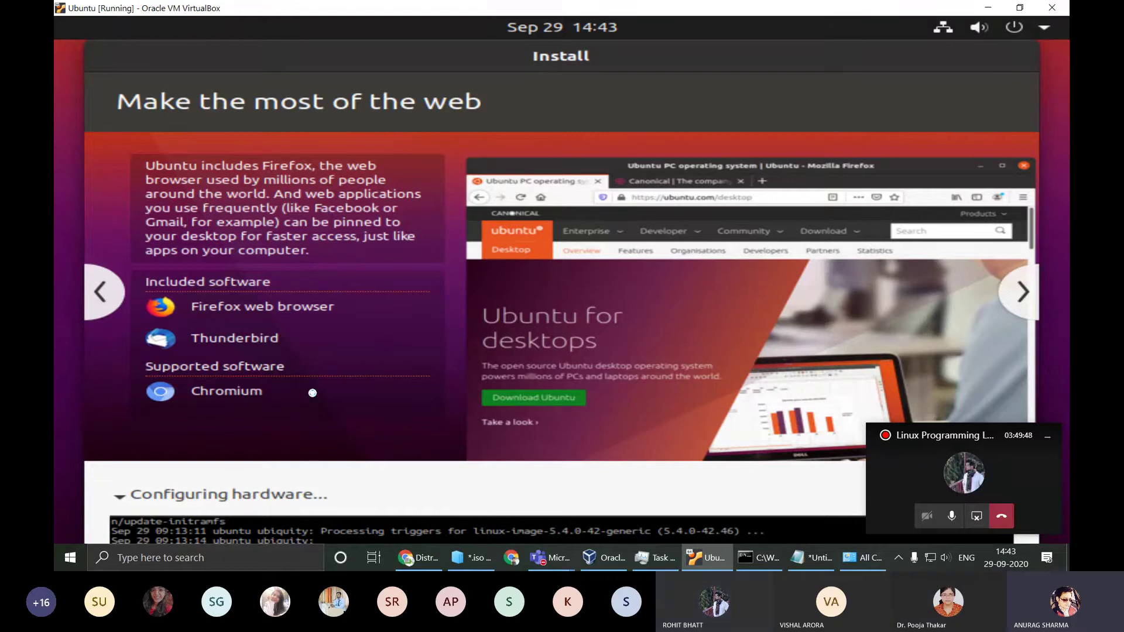
Step: Collapse and re-expand the Configuring hardware log, close the Teams mini-window, and minimize VirtualBox
{"action": "left_click", "coordinate": [176, 501]}
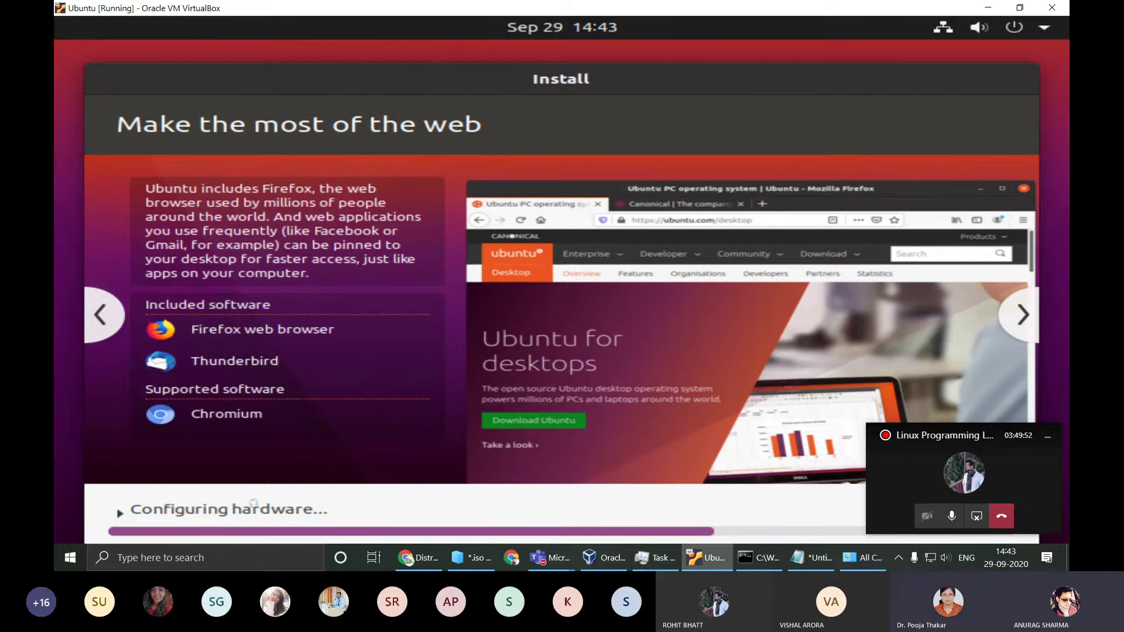
{"action": "left_click", "coordinate": [235, 511]}
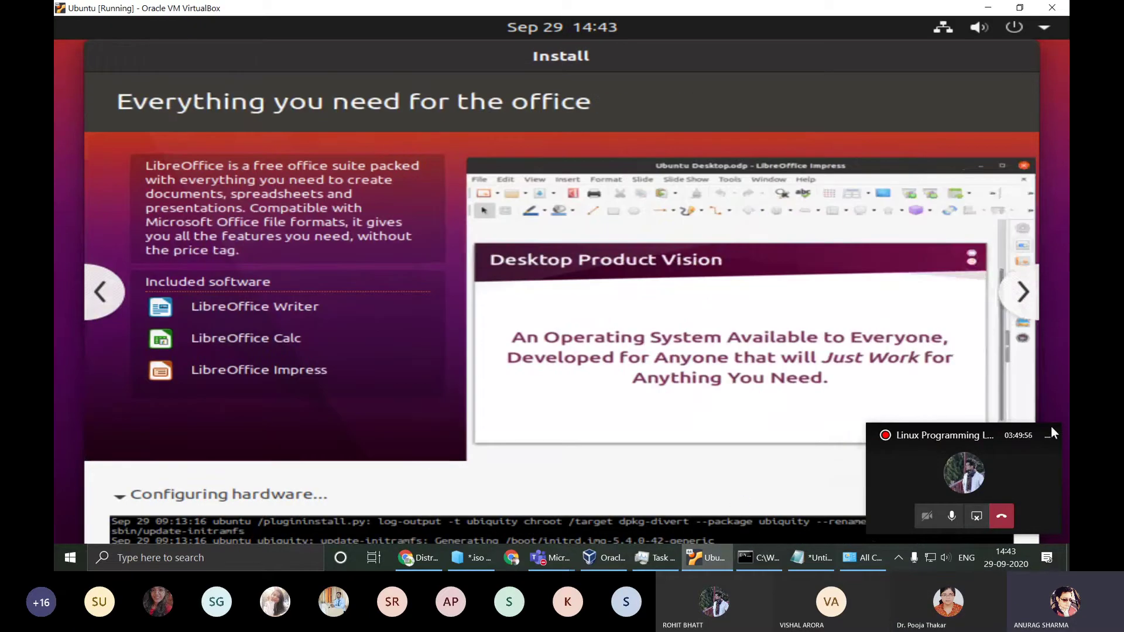
{"action": "left_click", "coordinate": [1048, 435]}
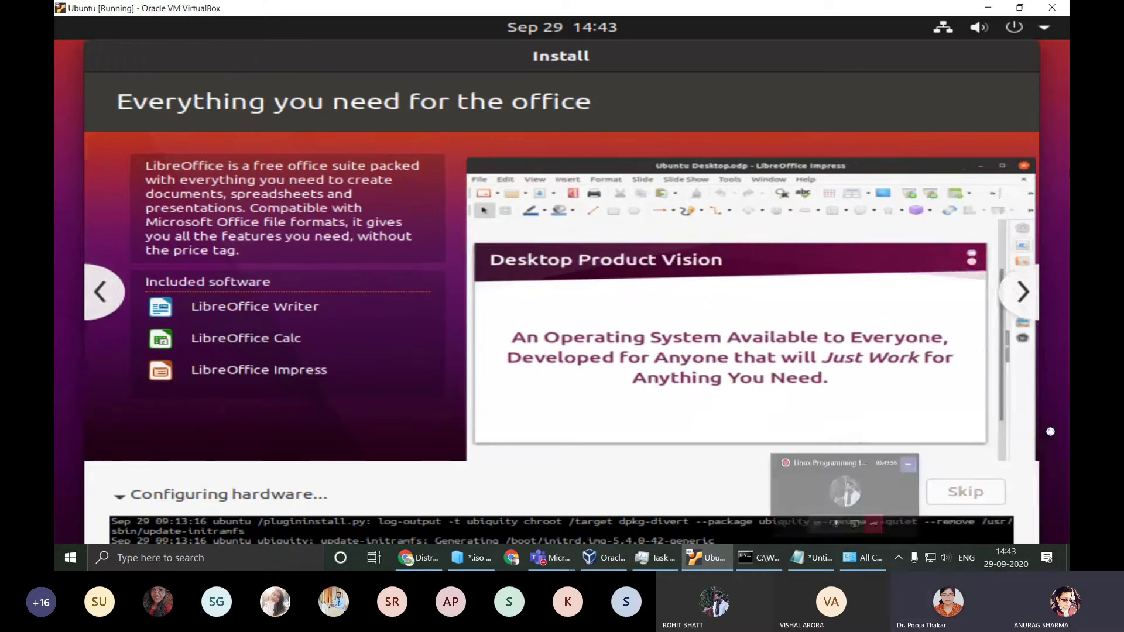
{"action": "left_click", "coordinate": [988, 7]}
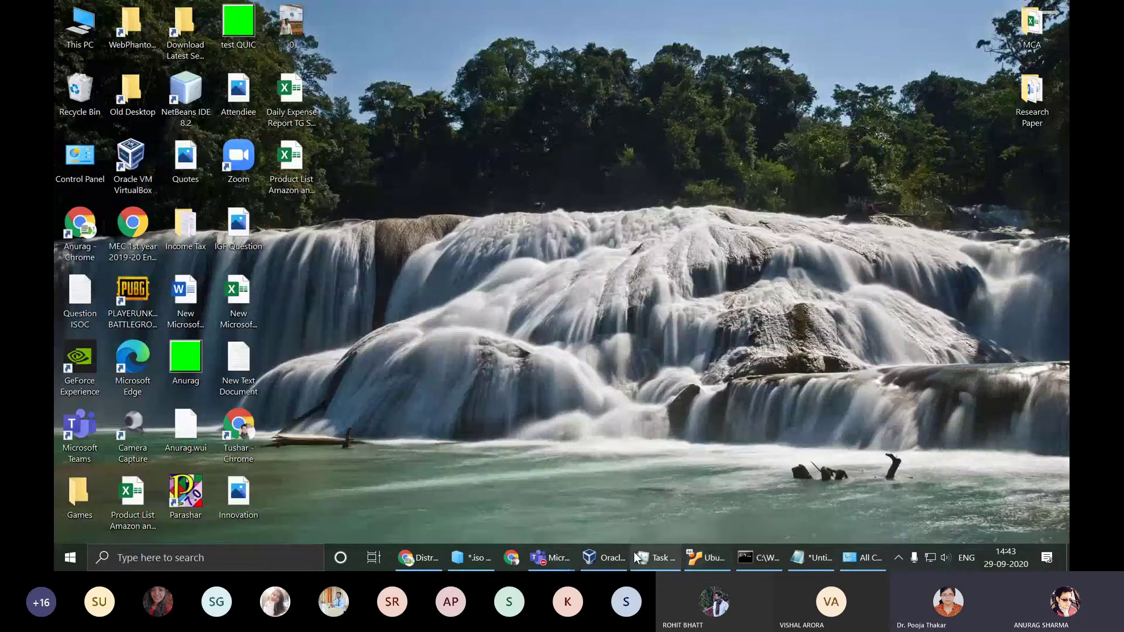
Step: Open the Linux Programming Lab meeting, unmute the microphone, and minimize Teams
{"action": "mouse_move", "coordinate": [549, 560]}
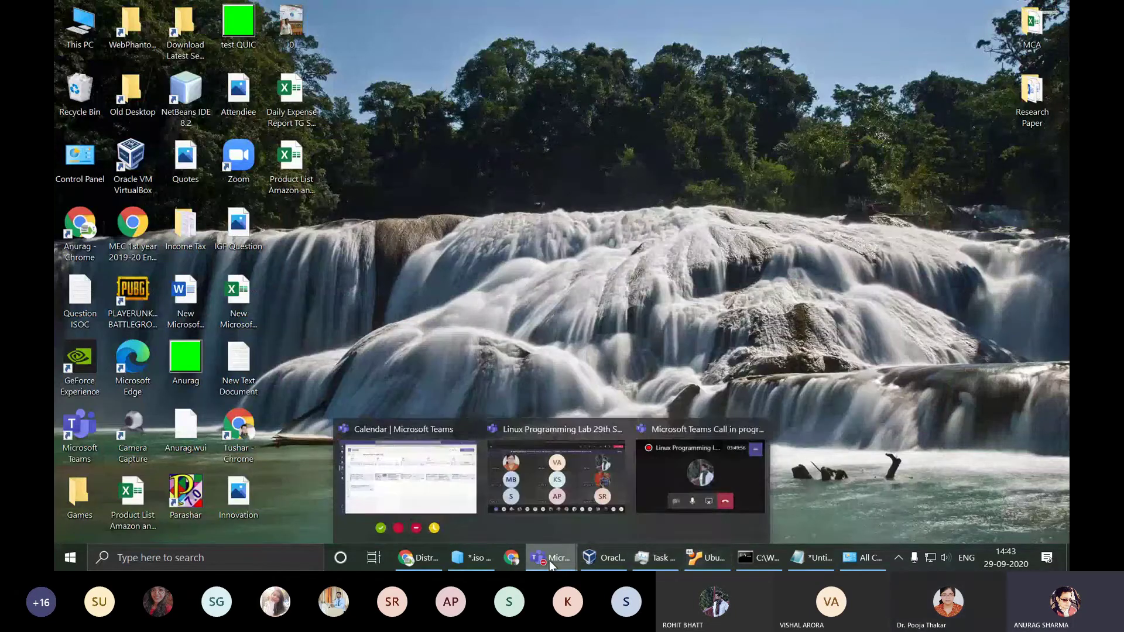
{"action": "left_click", "coordinate": [564, 465]}
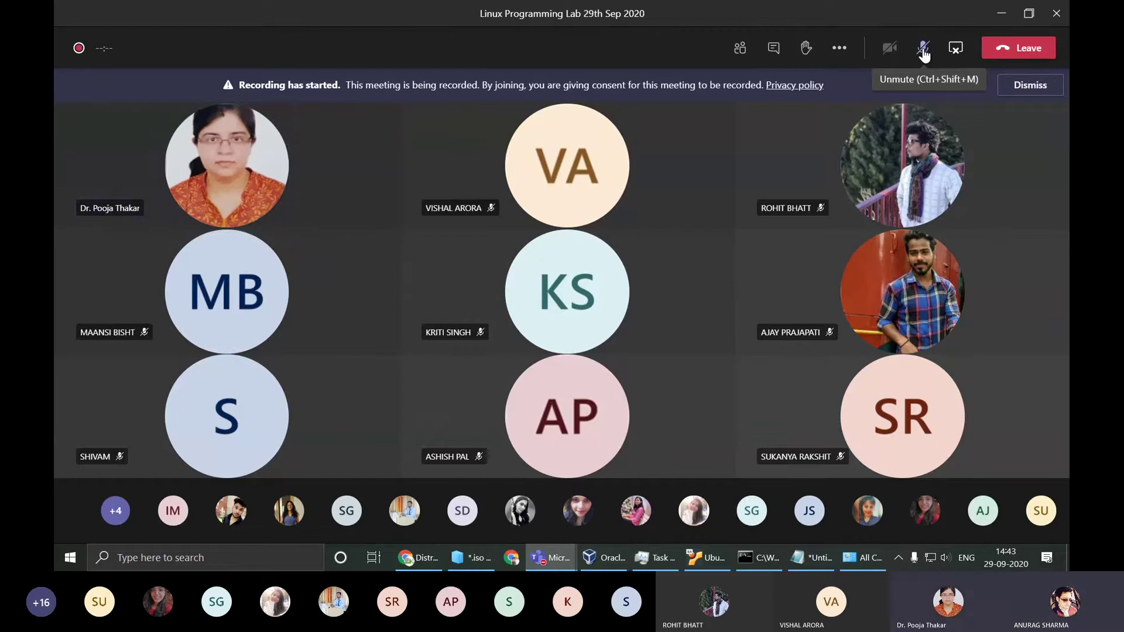
{"action": "left_click", "coordinate": [924, 49]}
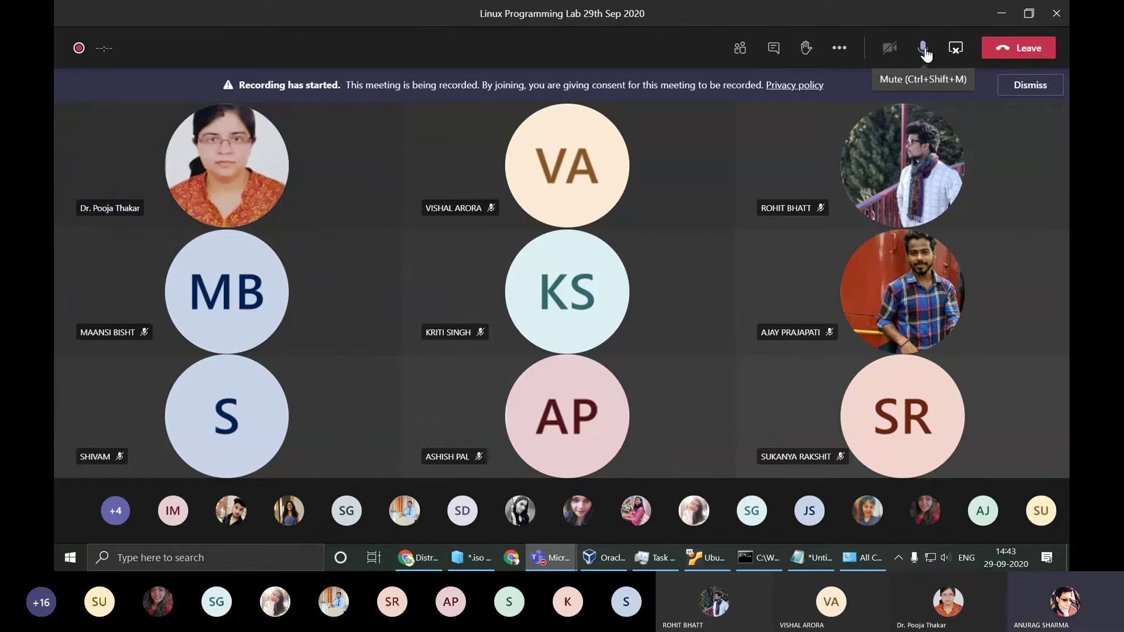
{"action": "left_click", "coordinate": [1002, 18]}
Step: Bring the Ubuntu VirtualBox installer window back to the front
{"action": "mouse_move", "coordinate": [557, 565]}
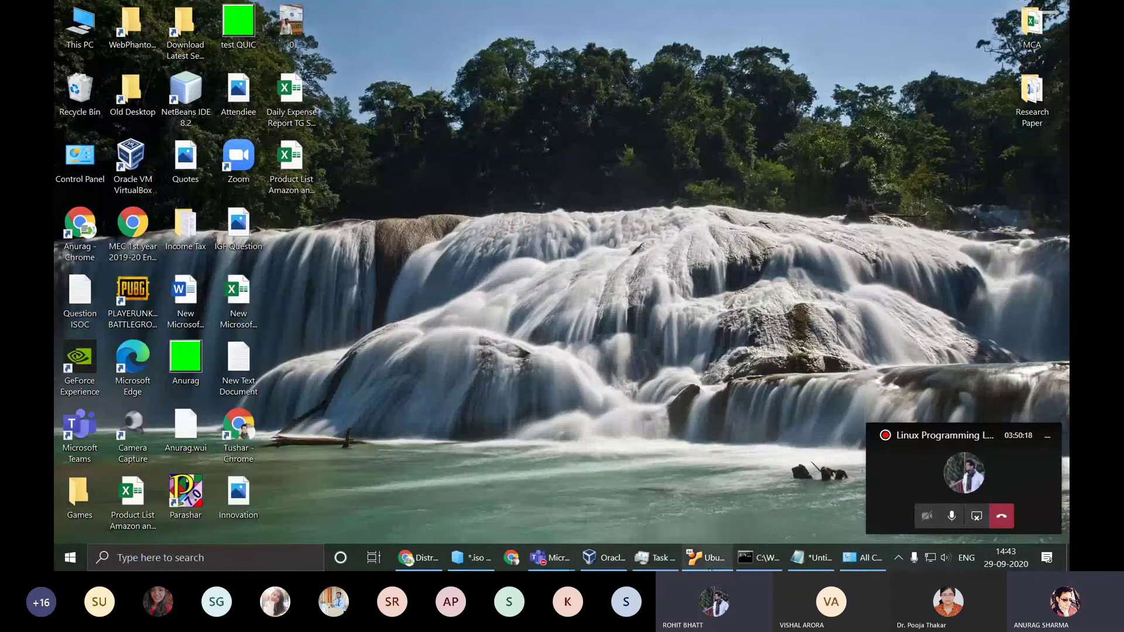
{"action": "left_click", "coordinate": [707, 558]}
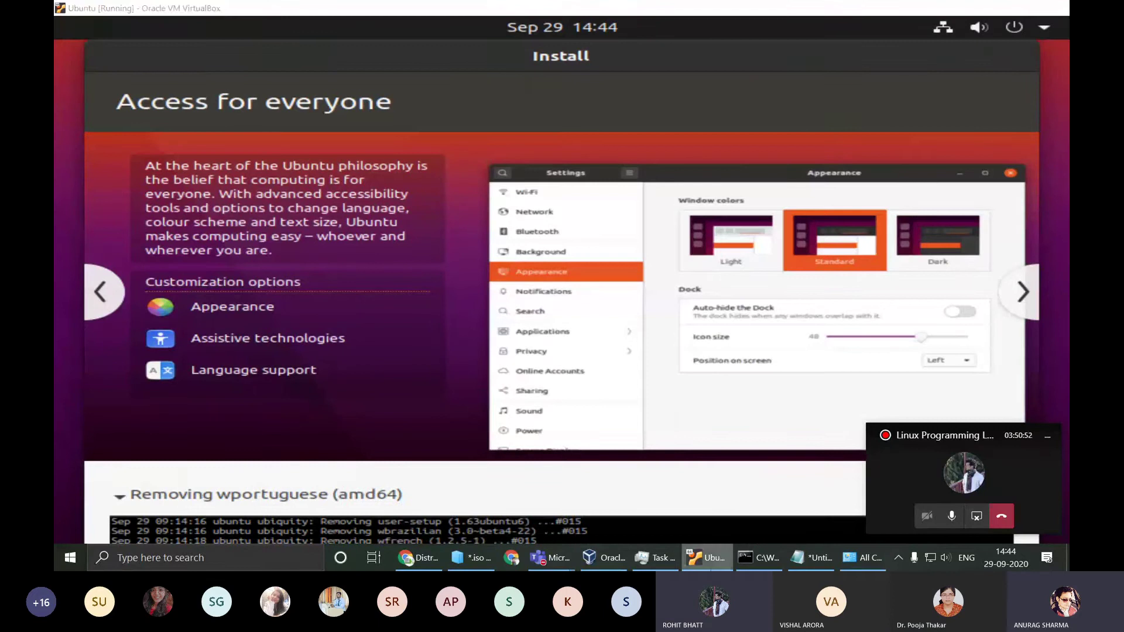
{"action": "key", "text": "super+d"}
{"action": "key", "text": "super+d"}
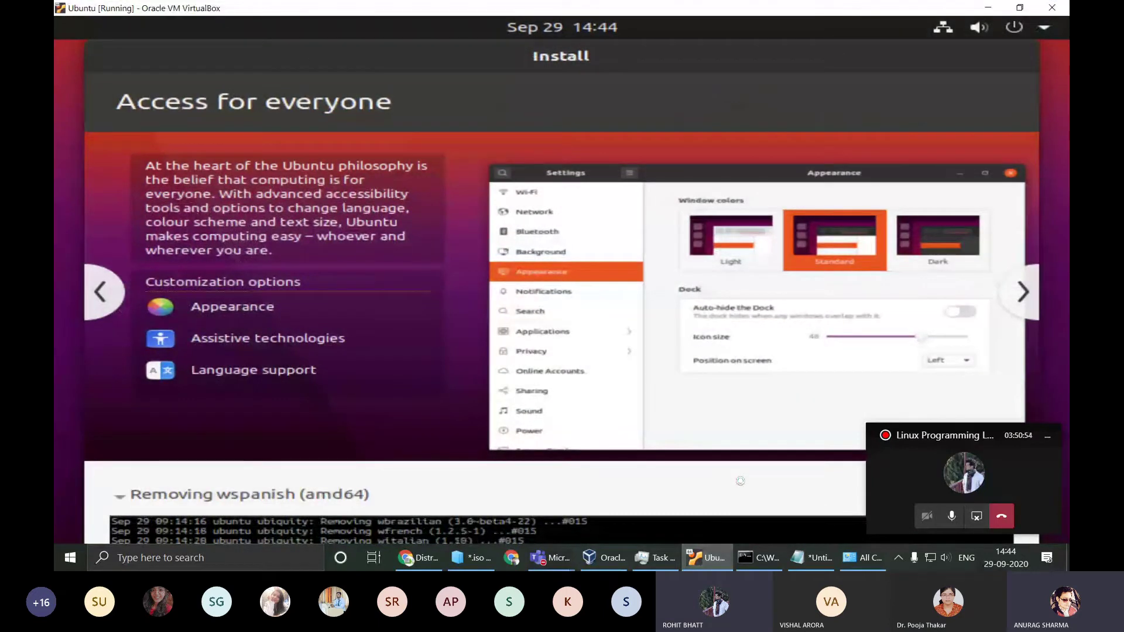
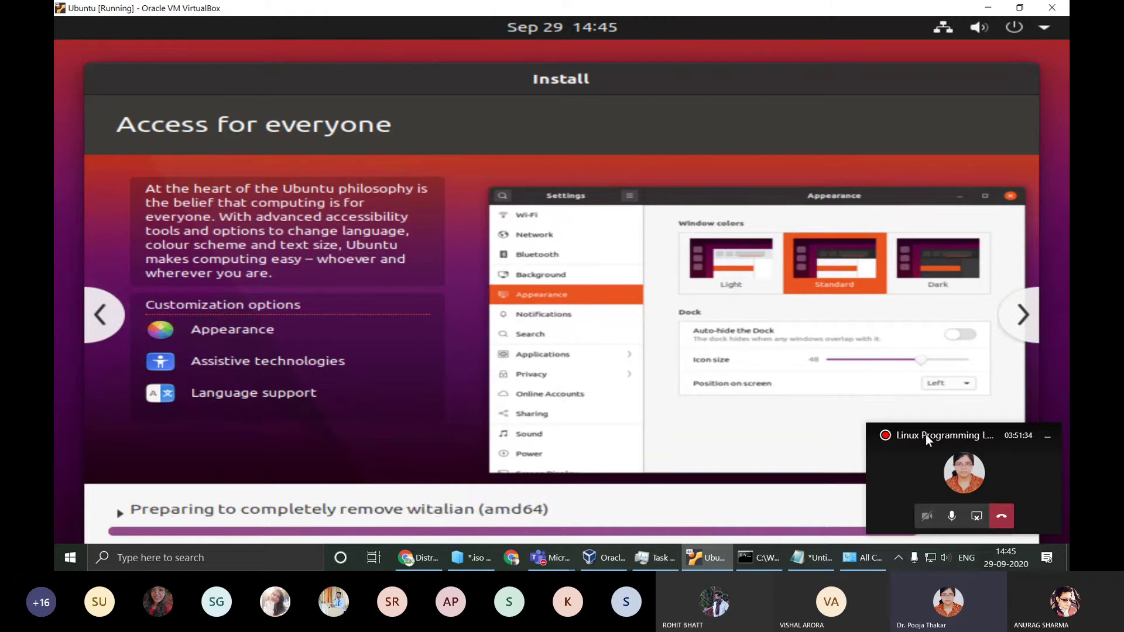
Step: Move the meeting call window aside and bring up the VirtualBox Manager showing the running Ubuntu machine
{"action": "left_click_drag", "start_coordinate": [925, 435], "coordinate": [924, 103]}
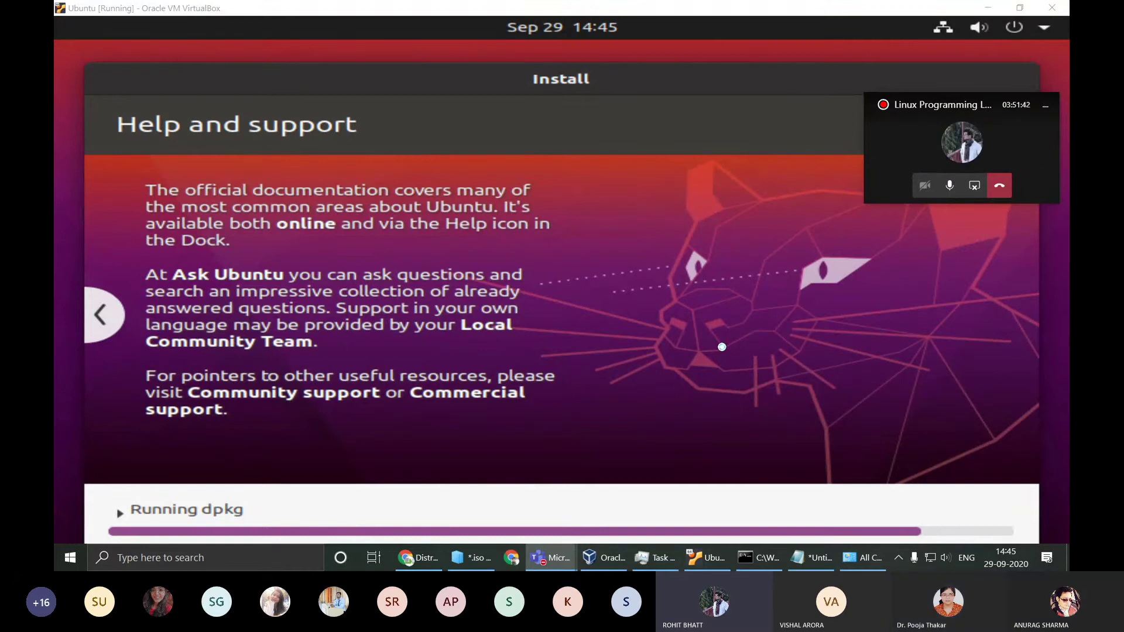
{"action": "left_click", "coordinate": [609, 560]}
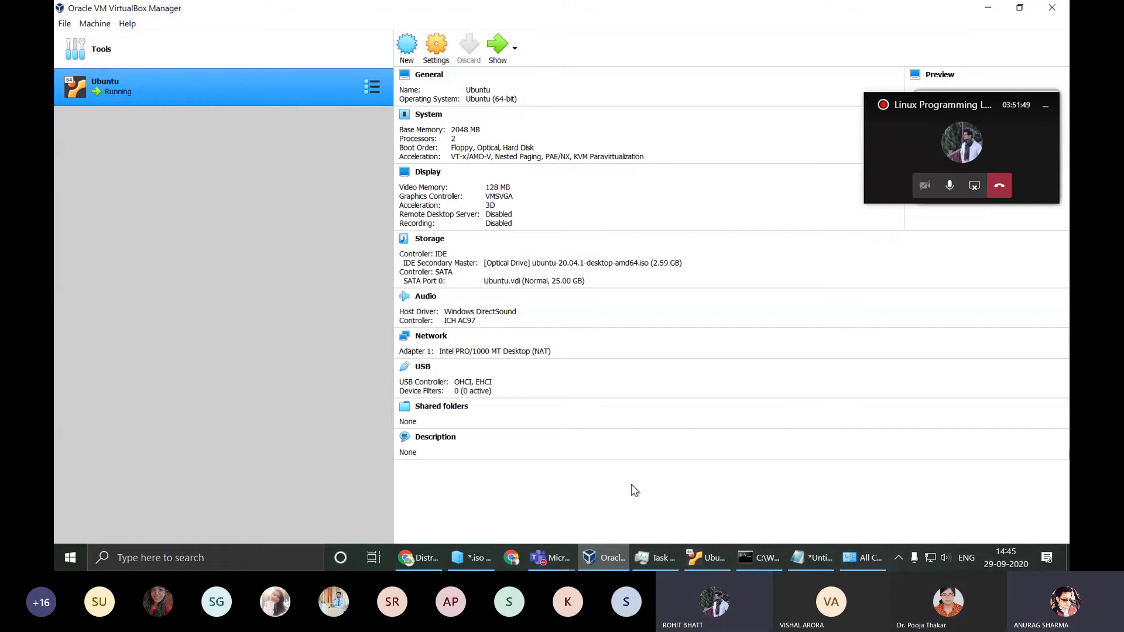
{"action": "left_click", "coordinate": [615, 554]}
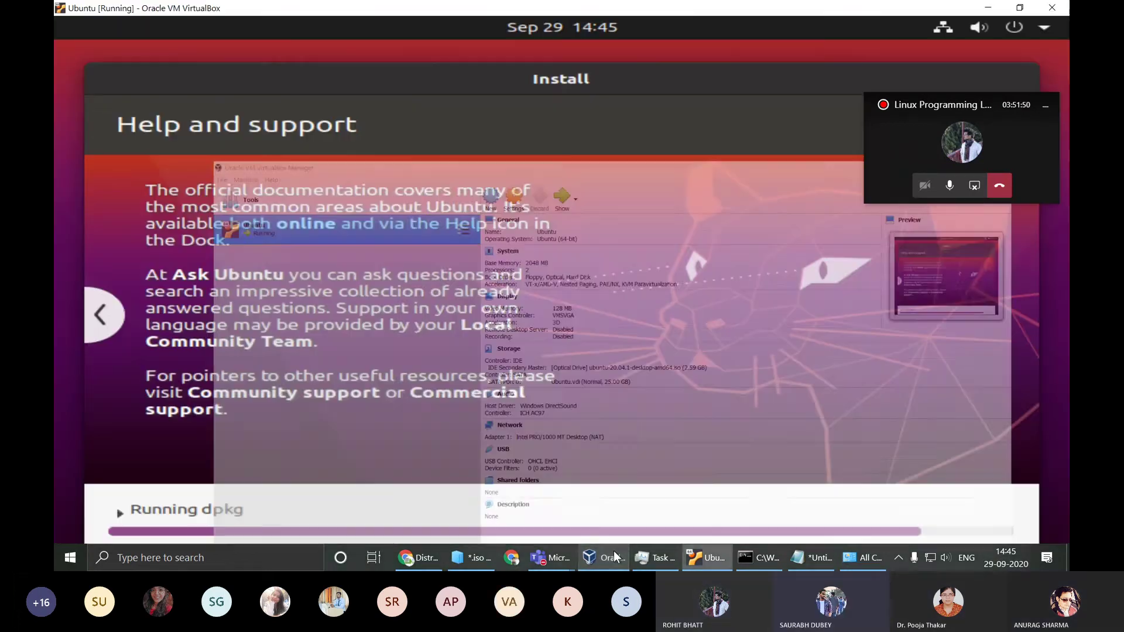
{"action": "left_click", "coordinate": [608, 558]}
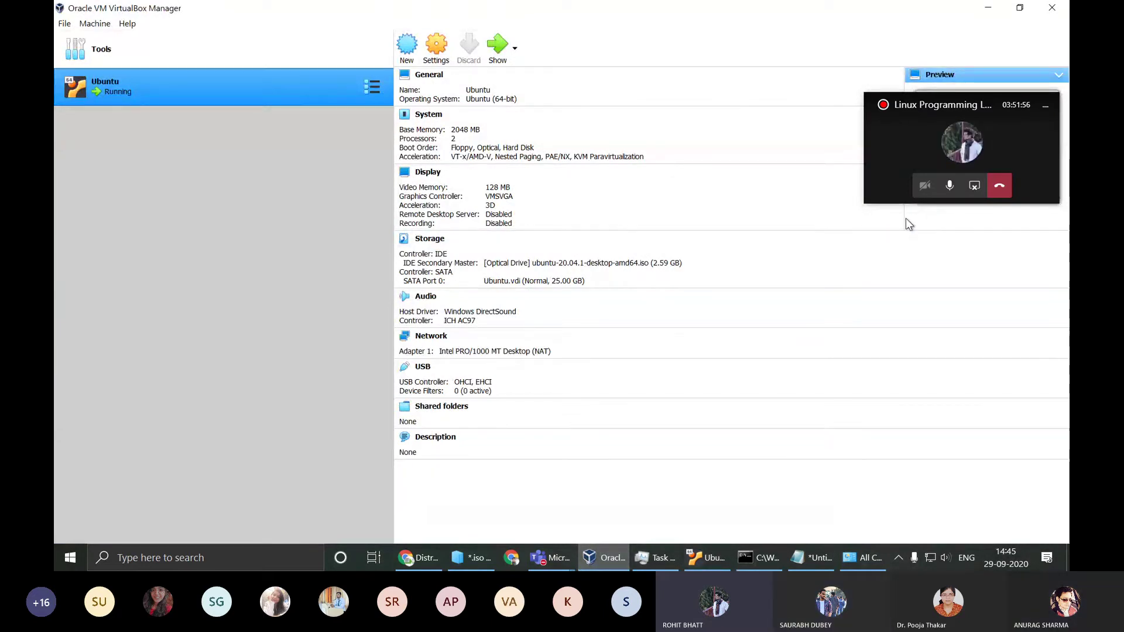
{"action": "left_click", "coordinate": [951, 188]}
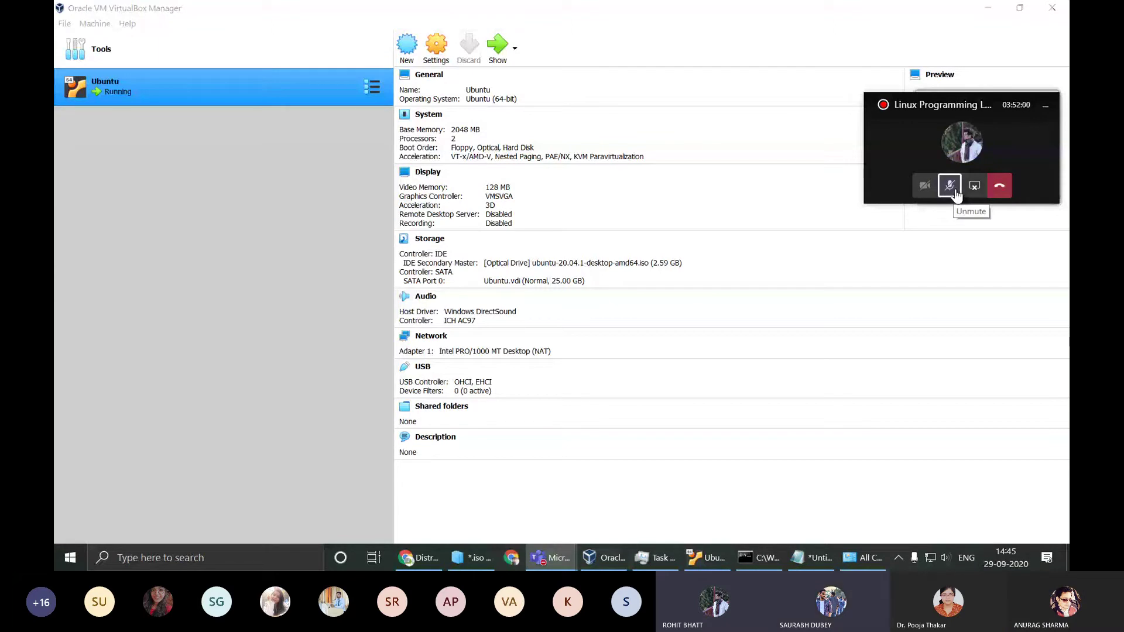
{"action": "left_click", "coordinate": [950, 186]}
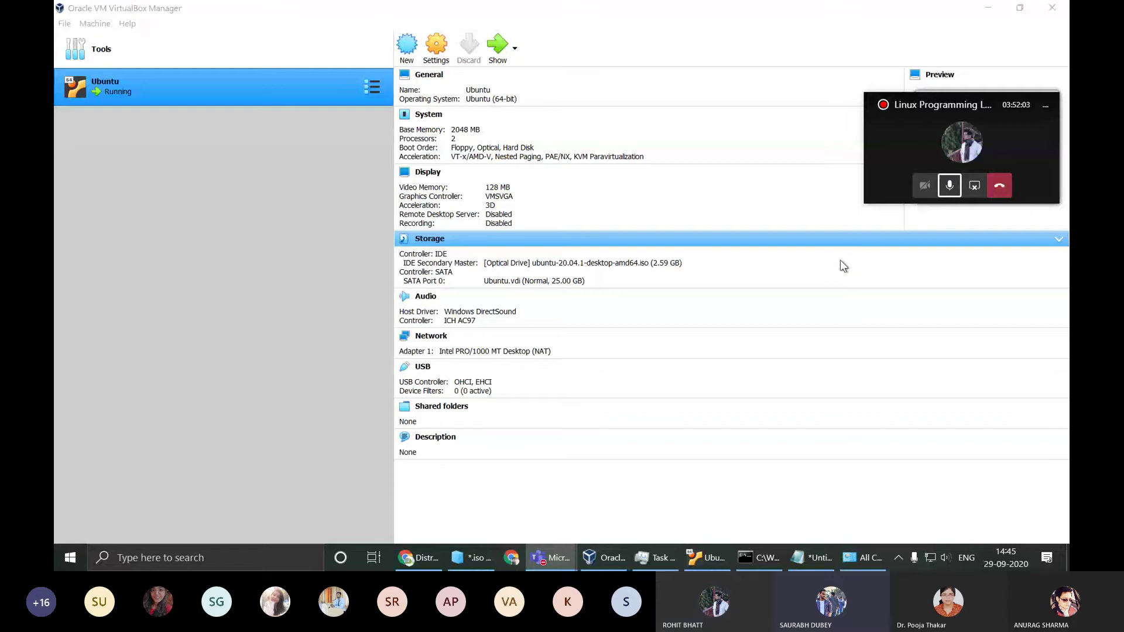
{"action": "left_click", "coordinate": [1046, 106]}
{"action": "left_click", "coordinate": [988, 8]}
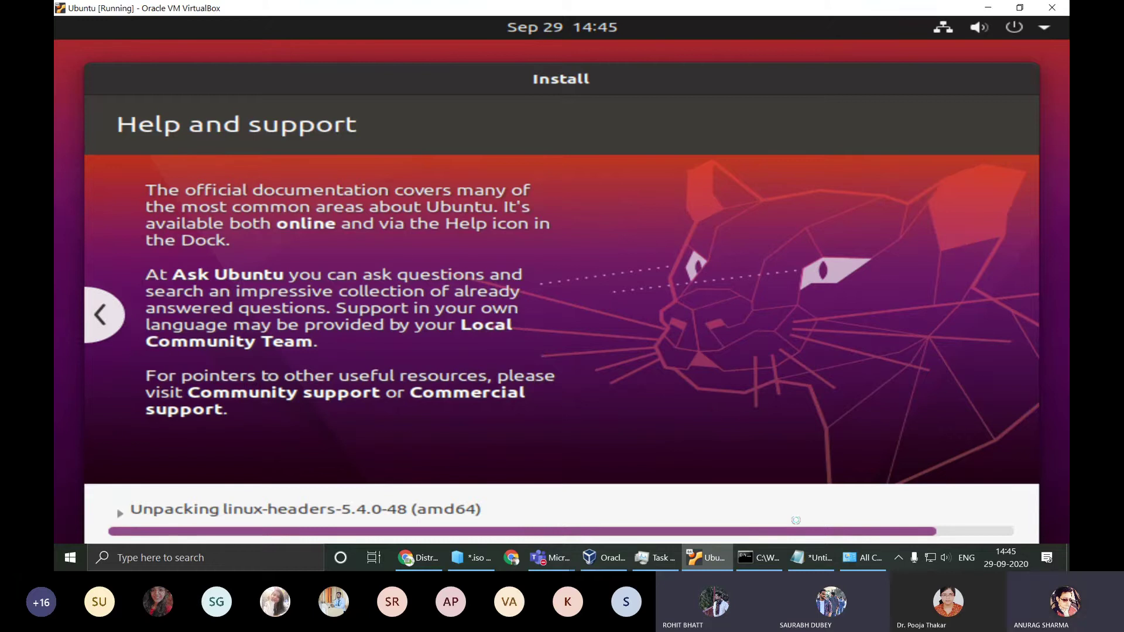
{"action": "left_click", "coordinate": [434, 560]}
{"action": "key", "text": "alt+Tab"}
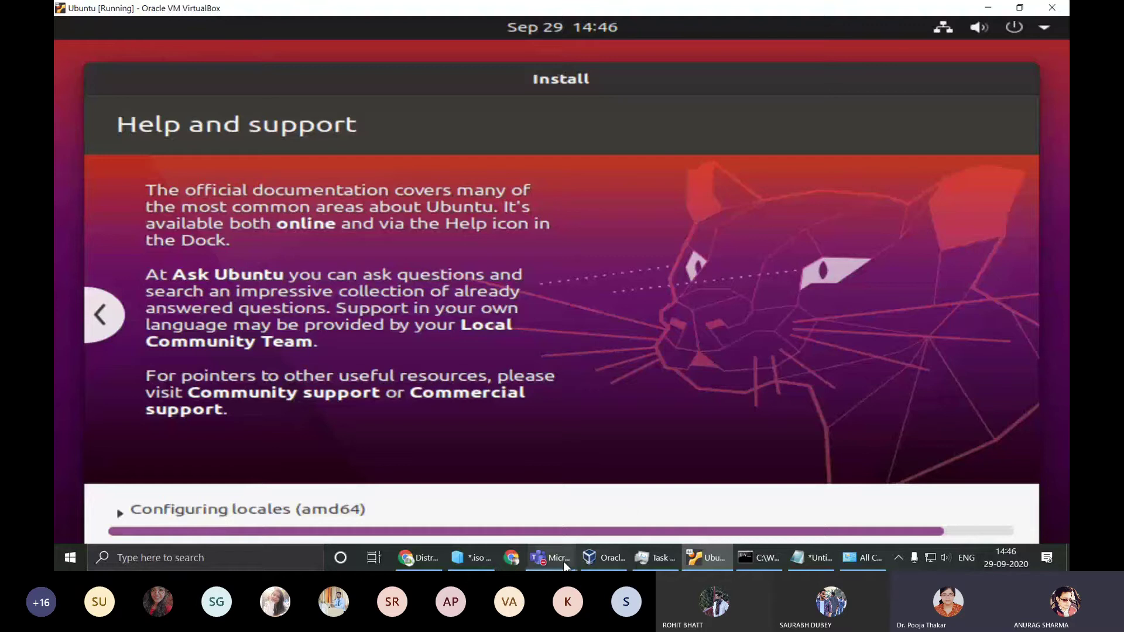
{"action": "left_click", "coordinate": [592, 556]}
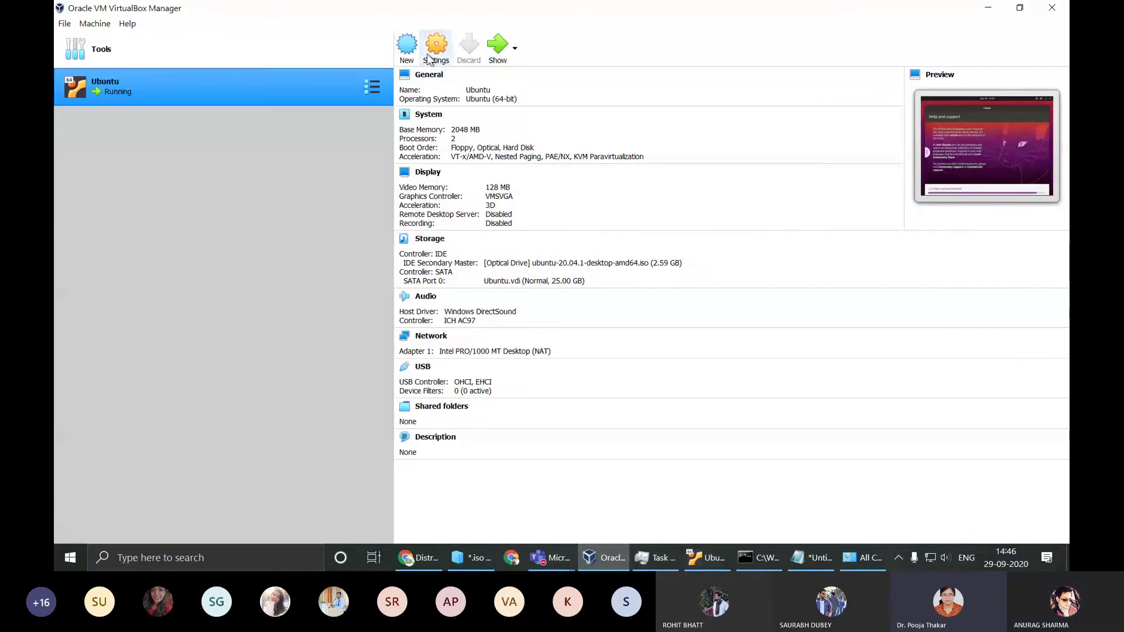
{"action": "left_click", "coordinate": [403, 53]}
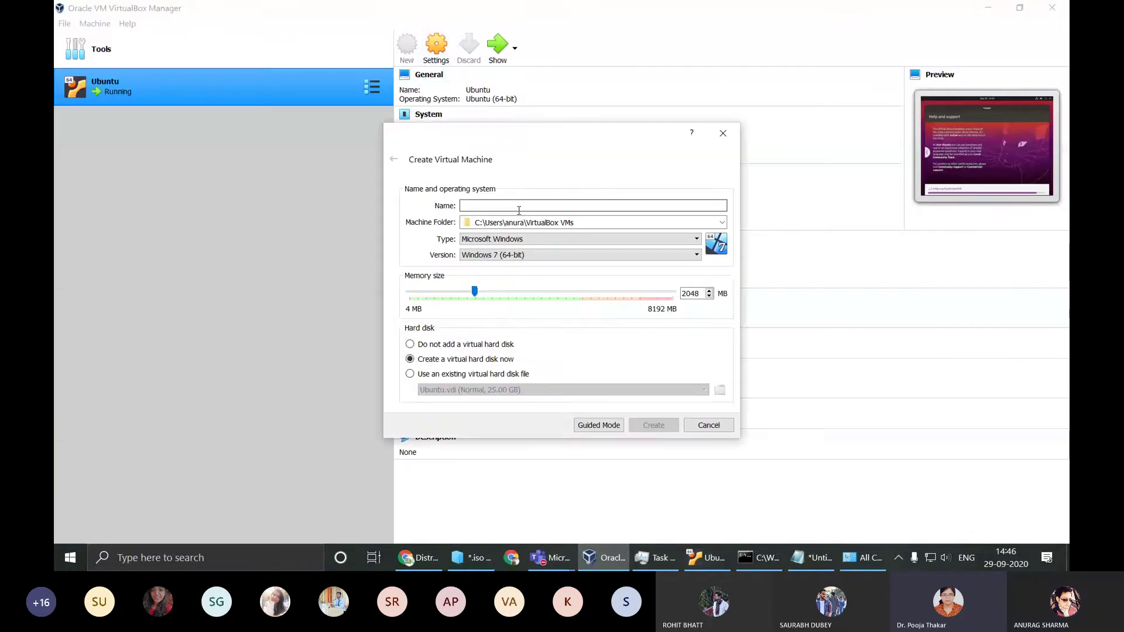
{"action": "left_click_drag", "start_coordinate": [475, 291], "coordinate": [566, 333]}
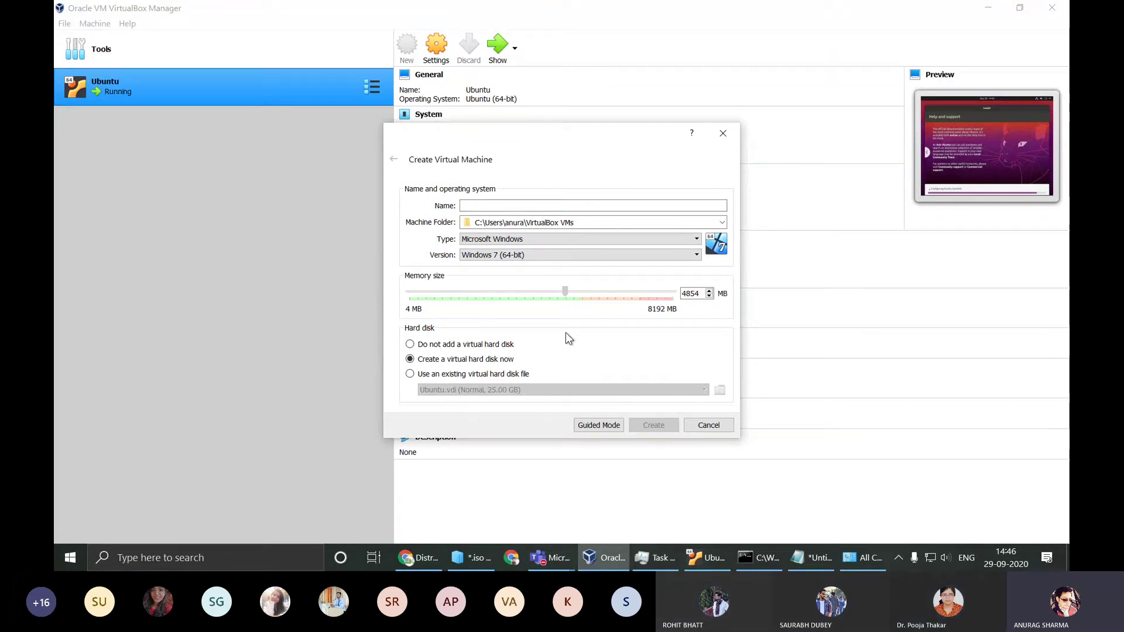
{"action": "left_click_drag", "start_coordinate": [566, 333], "coordinate": [646, 342]}
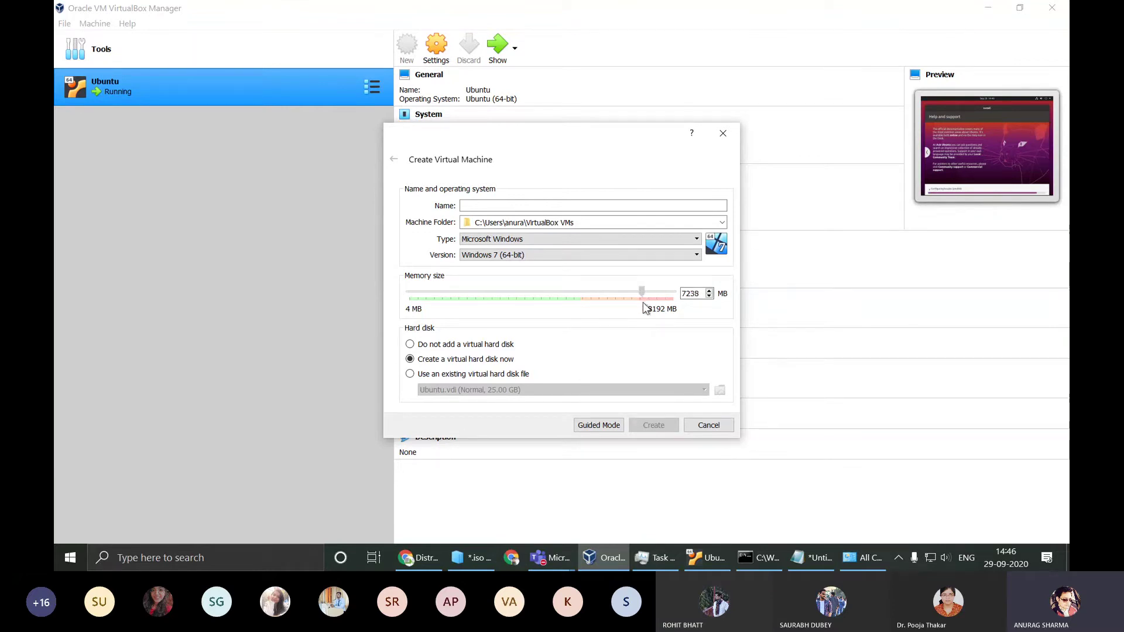
{"action": "left_click_drag", "start_coordinate": [642, 307], "coordinate": [573, 292]}
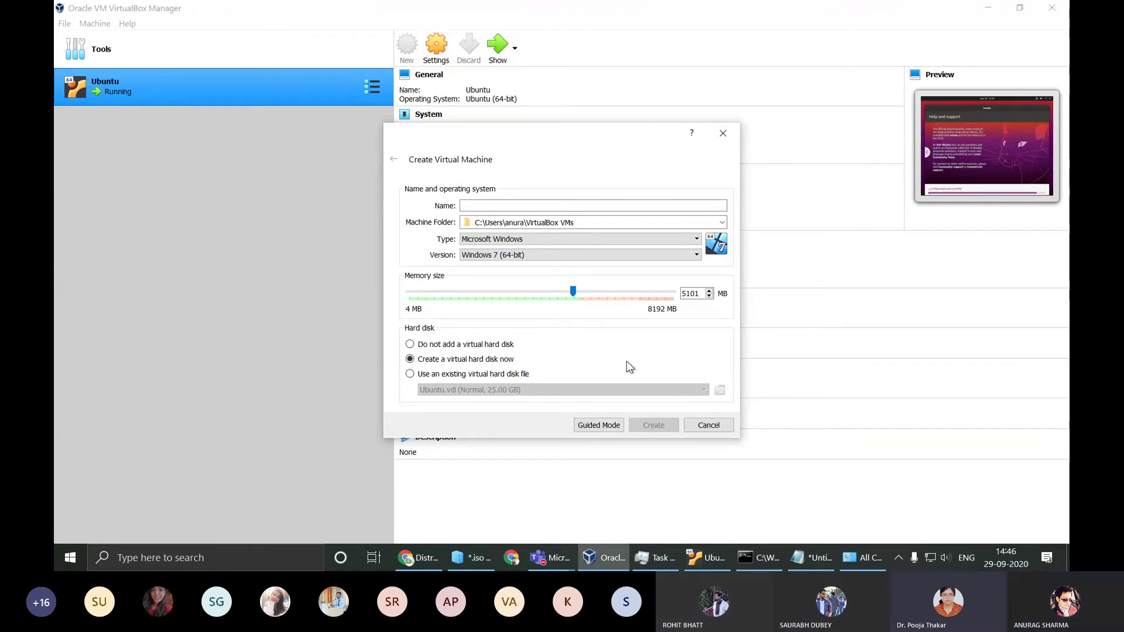
{"action": "left_click", "coordinate": [712, 427]}
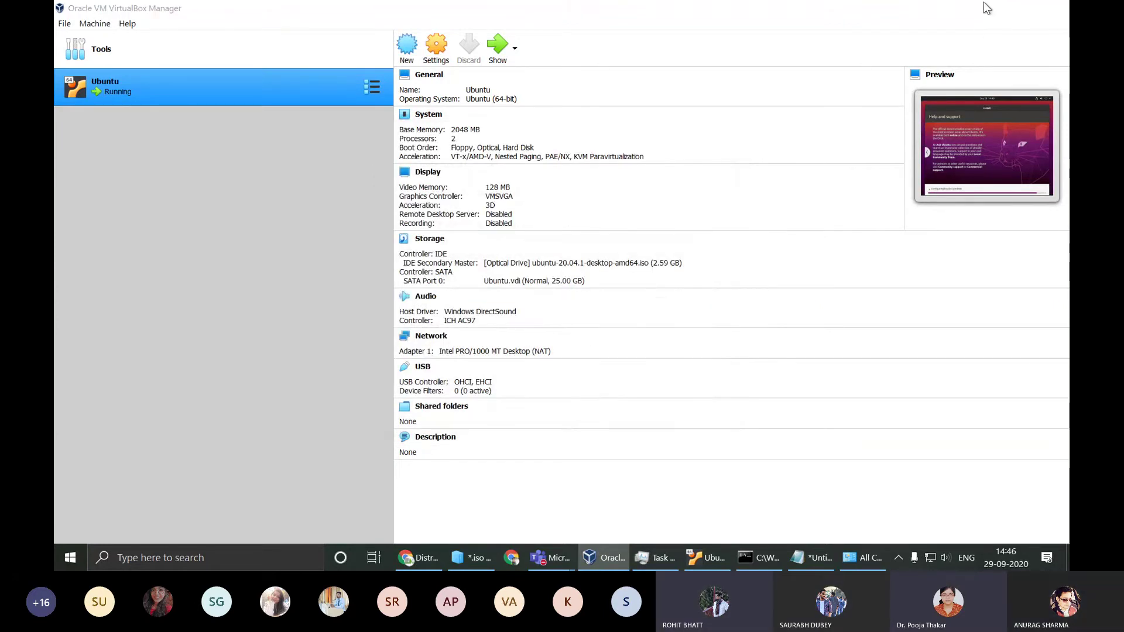
{"action": "left_click", "coordinate": [987, 6]}
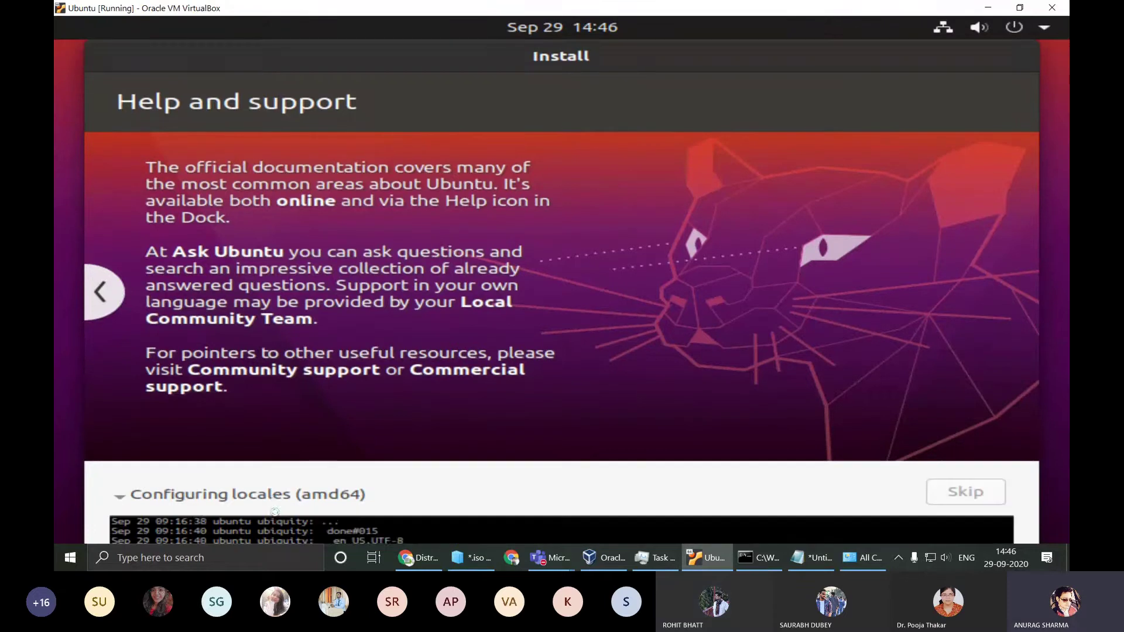
{"action": "left_click", "coordinate": [276, 514]}
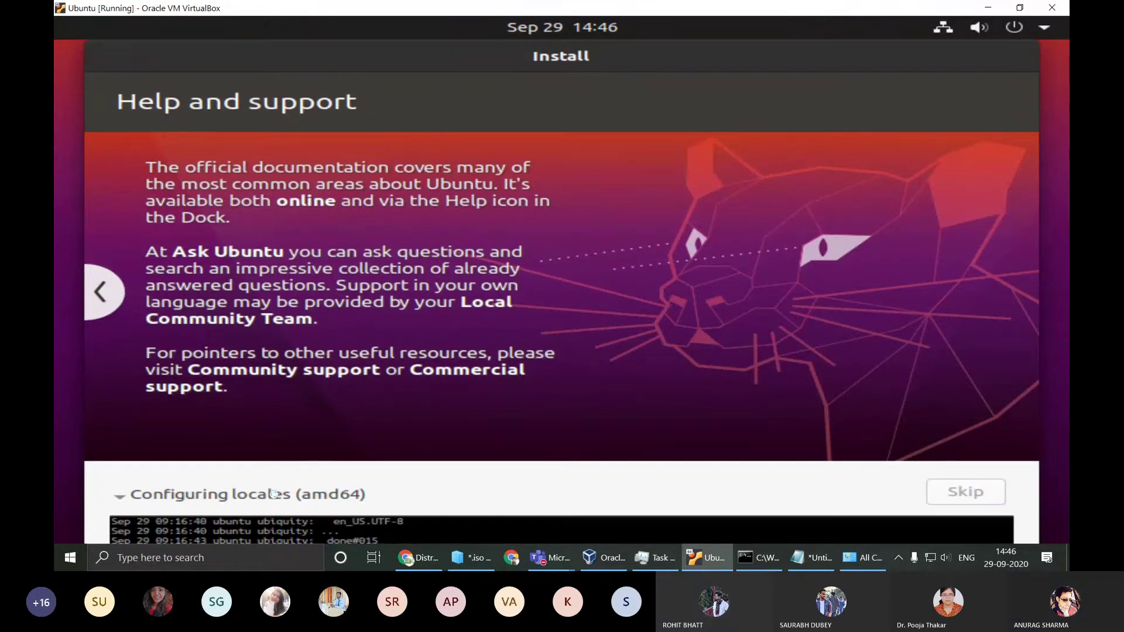
{"action": "left_click", "coordinate": [275, 513]}
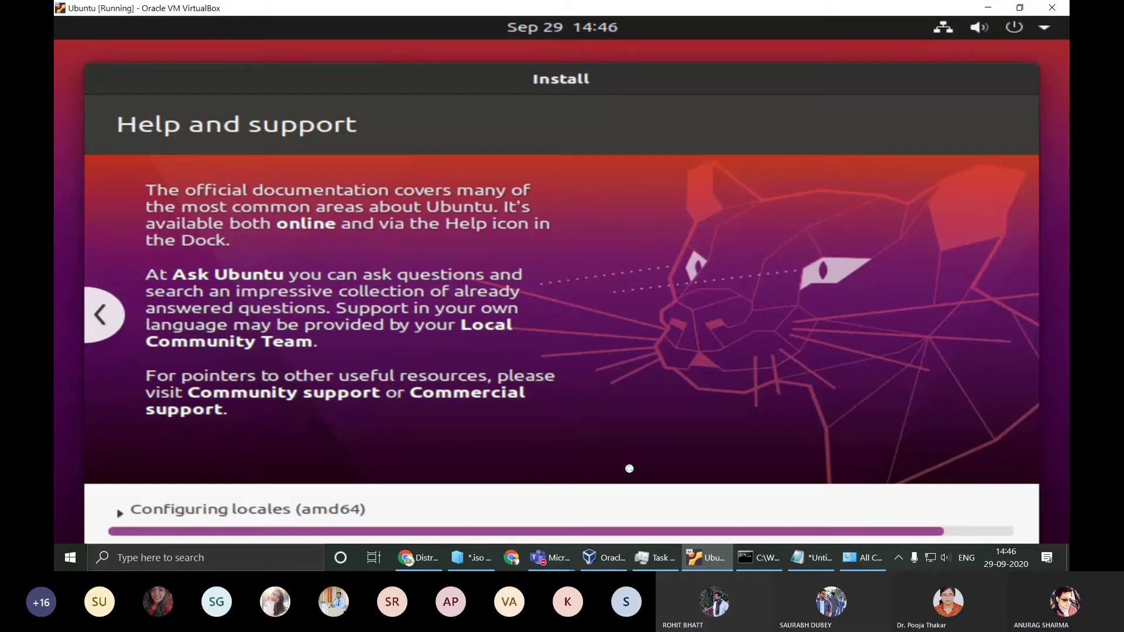
{"action": "left_click", "coordinate": [558, 561]}
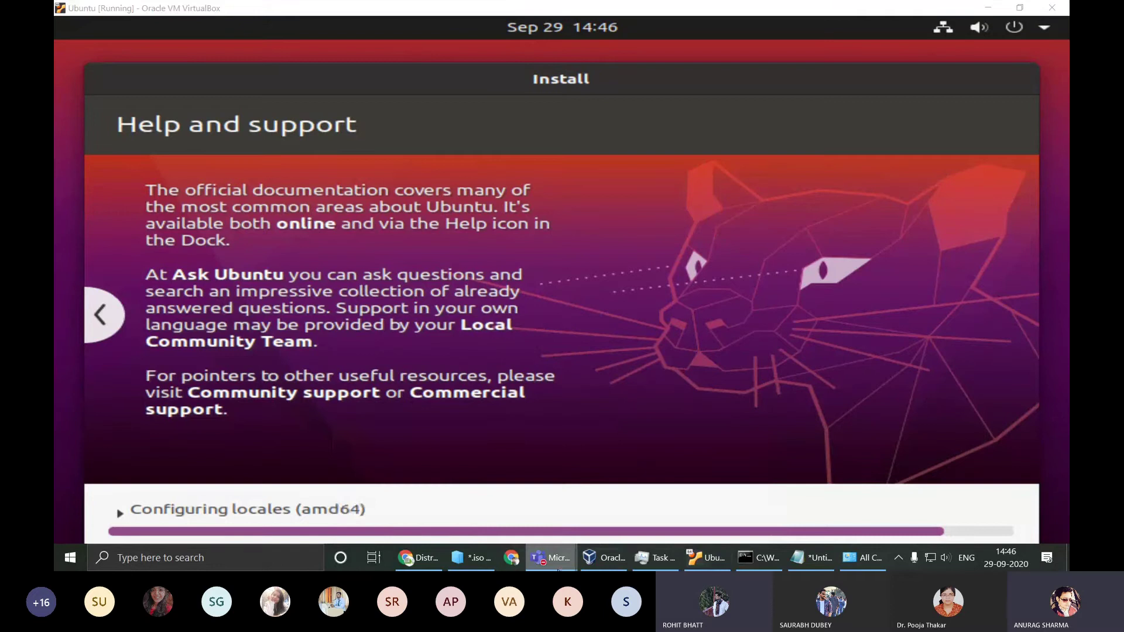
{"action": "left_click", "coordinate": [599, 557]}
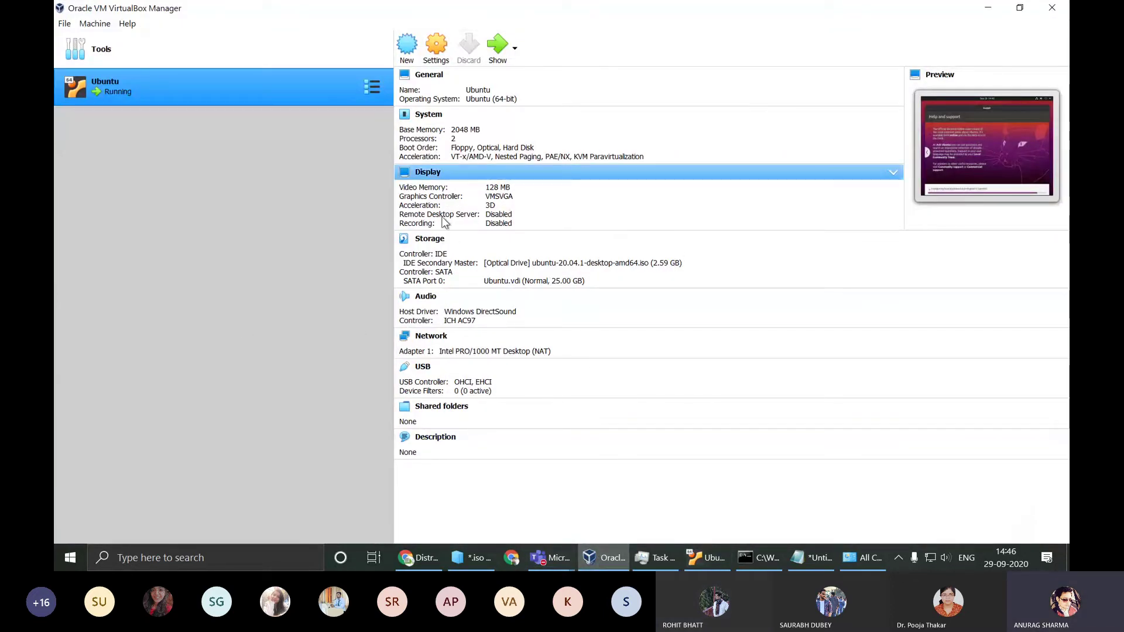
{"action": "left_click", "coordinate": [444, 52]}
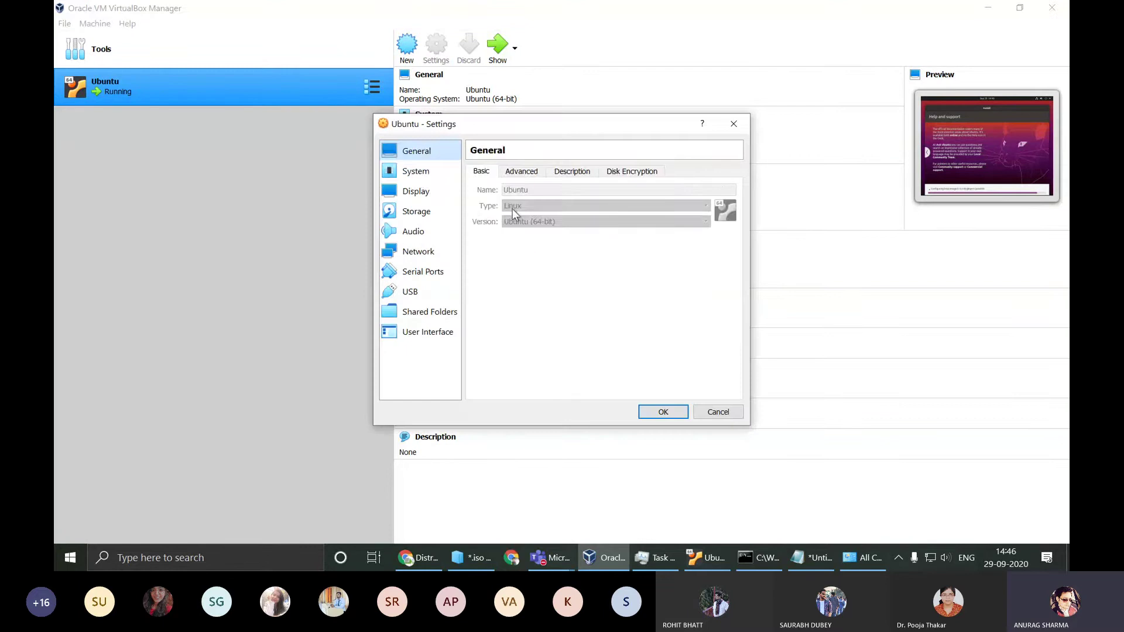
{"action": "left_click", "coordinate": [413, 171]}
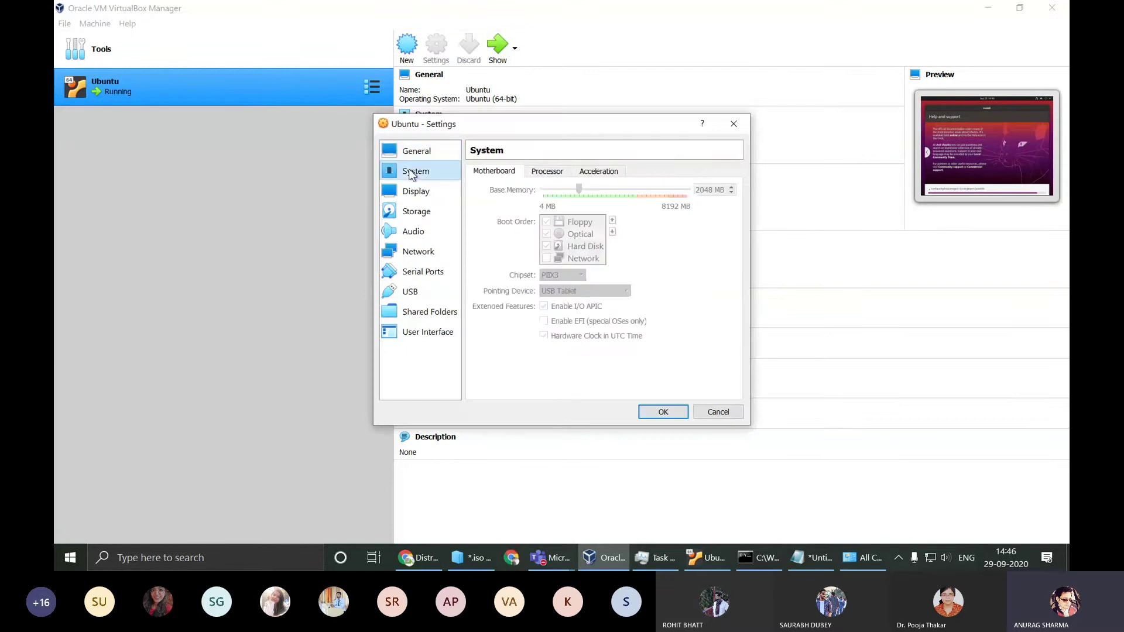
{"action": "left_click", "coordinate": [746, 121]}
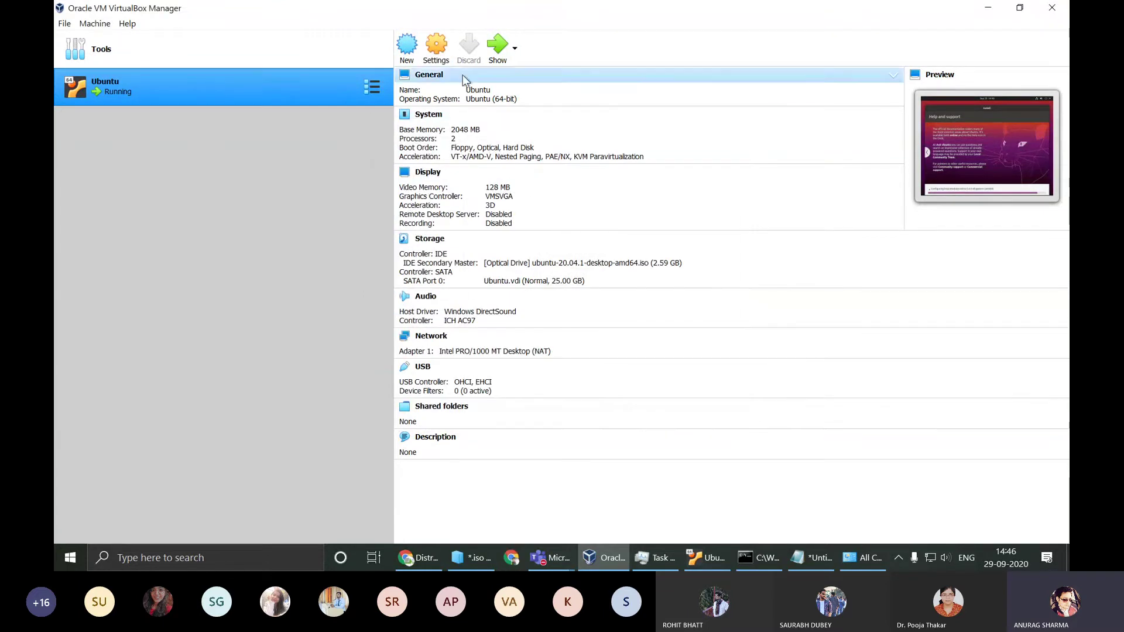
{"action": "left_click", "coordinate": [105, 24]}
{"action": "left_click", "coordinate": [281, 261]}
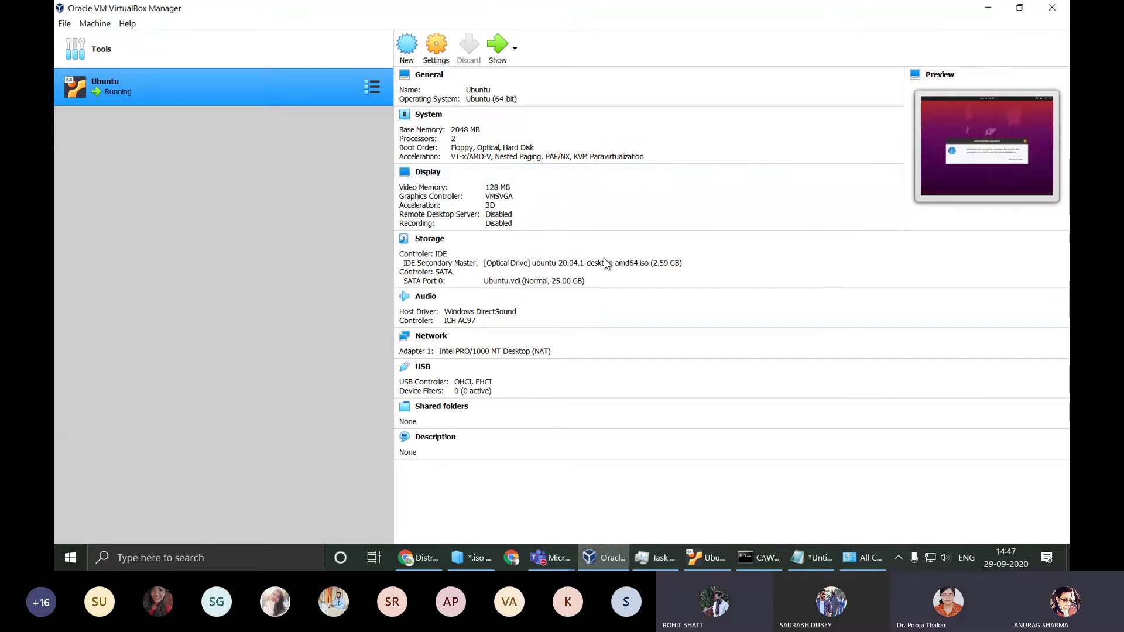
Step: Restart Ubuntu into the new installation, then return to the Linux Programming Lab meeting in Teams
{"action": "left_click", "coordinate": [988, 7]}
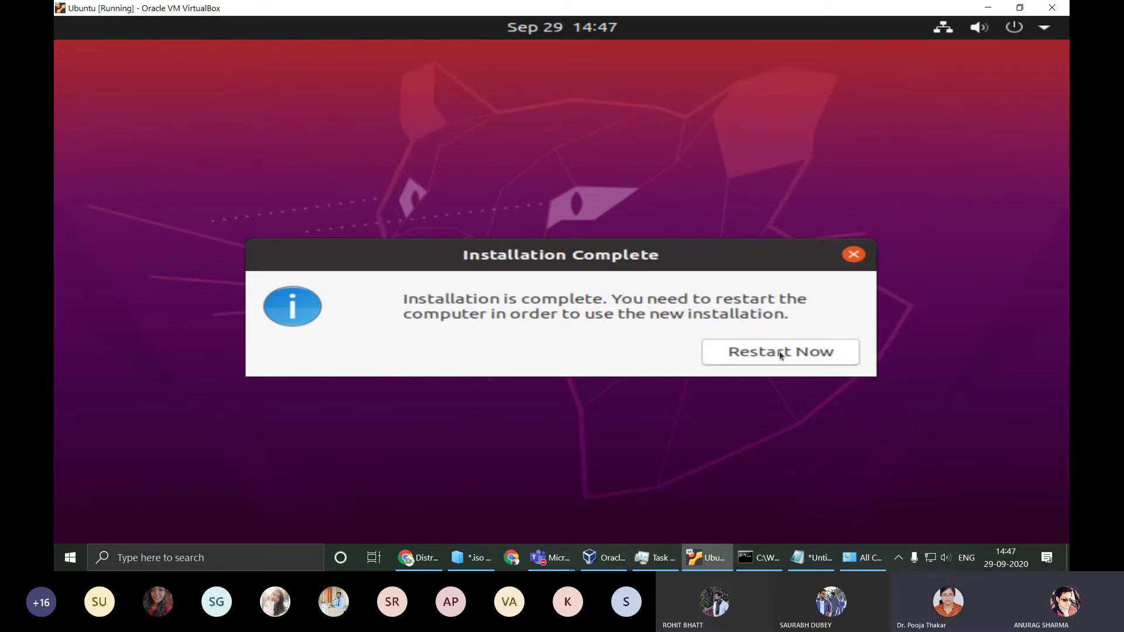
{"action": "left_click", "coordinate": [780, 353]}
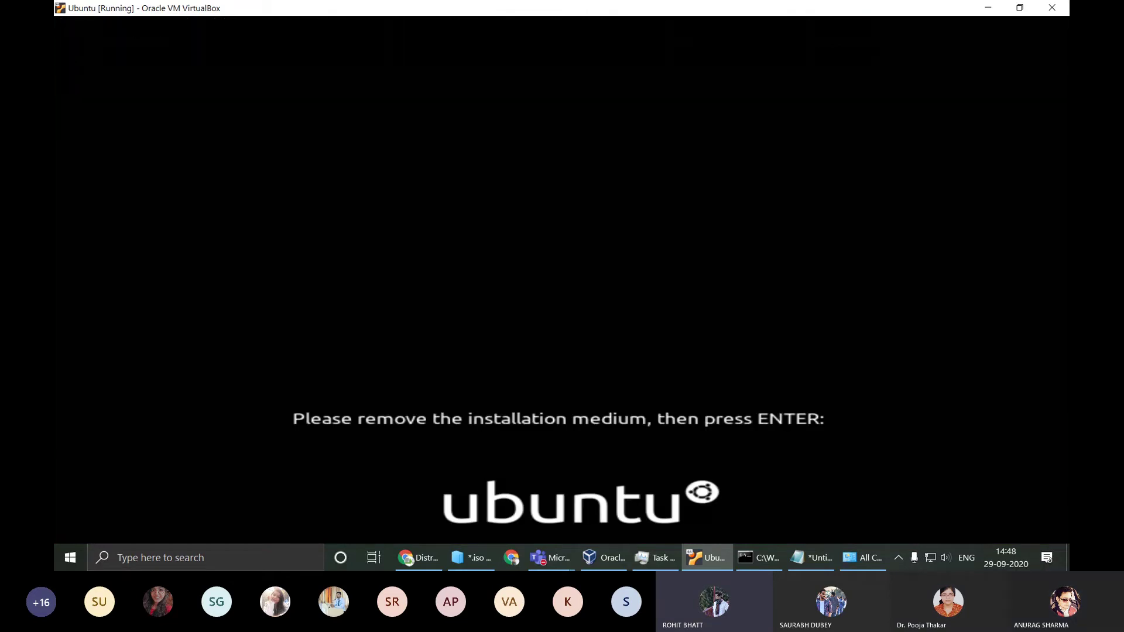
{"action": "key", "text": "super"}
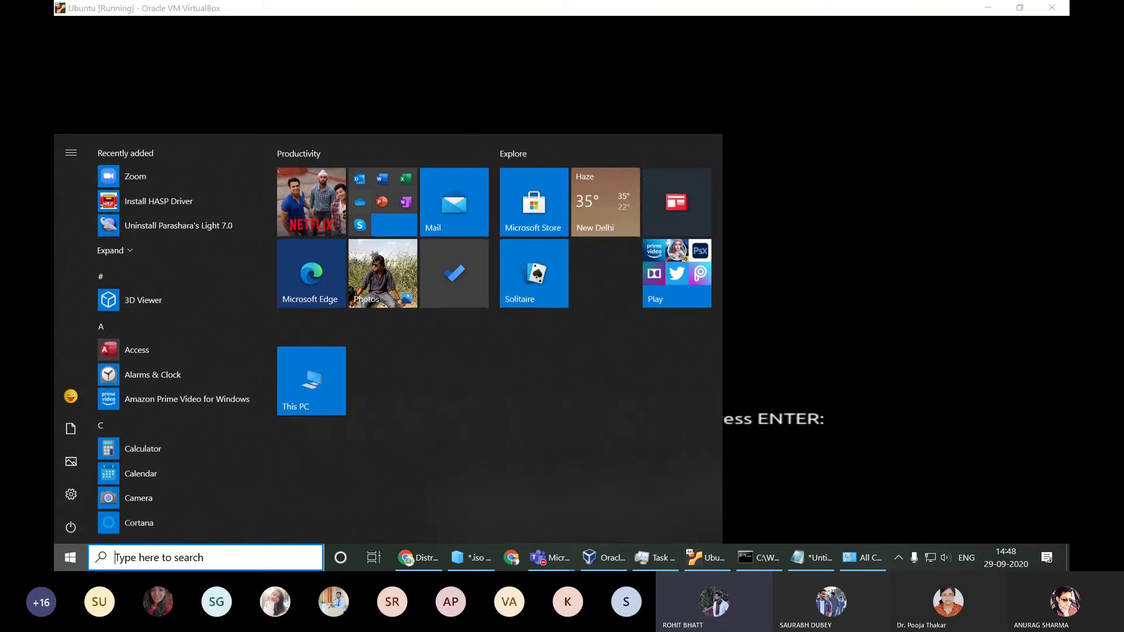
{"action": "mouse_move", "coordinate": [553, 559]}
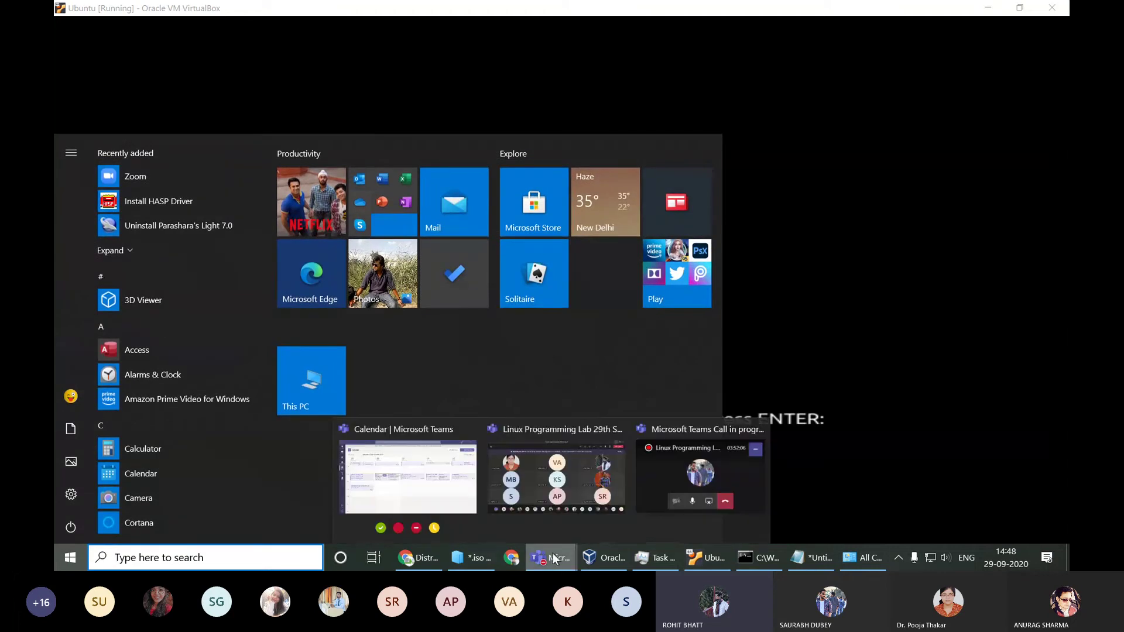
{"action": "left_click", "coordinate": [553, 494]}
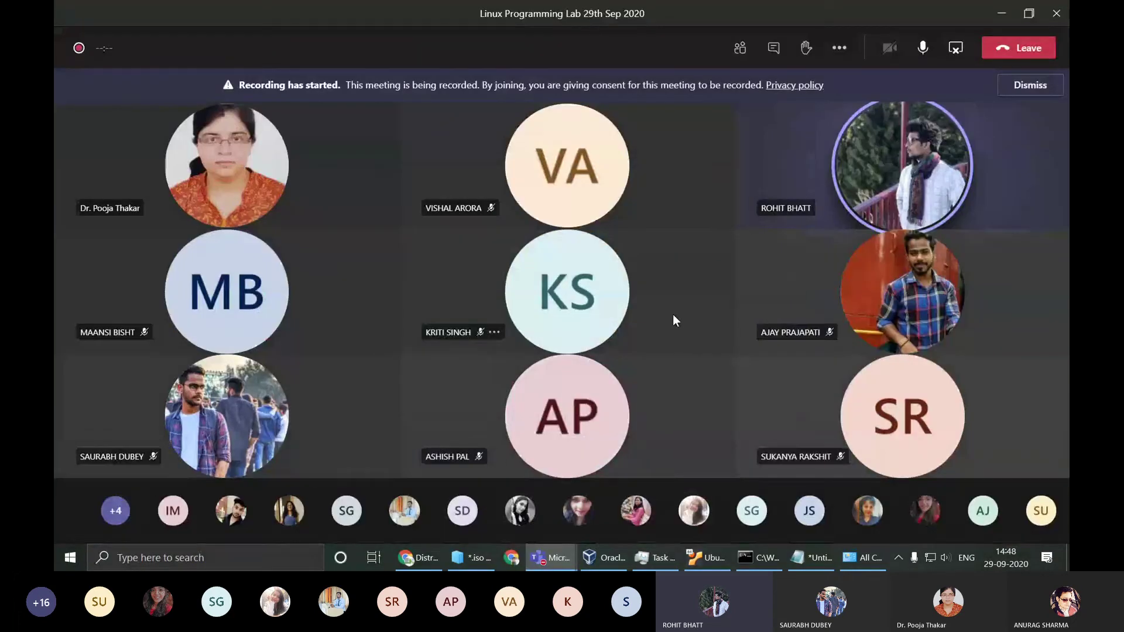
Step: Check memory, Disk 0 and Disk 1 usage in Task Manager, then minimize it and the Teams meeting
{"action": "left_click", "coordinate": [656, 558]}
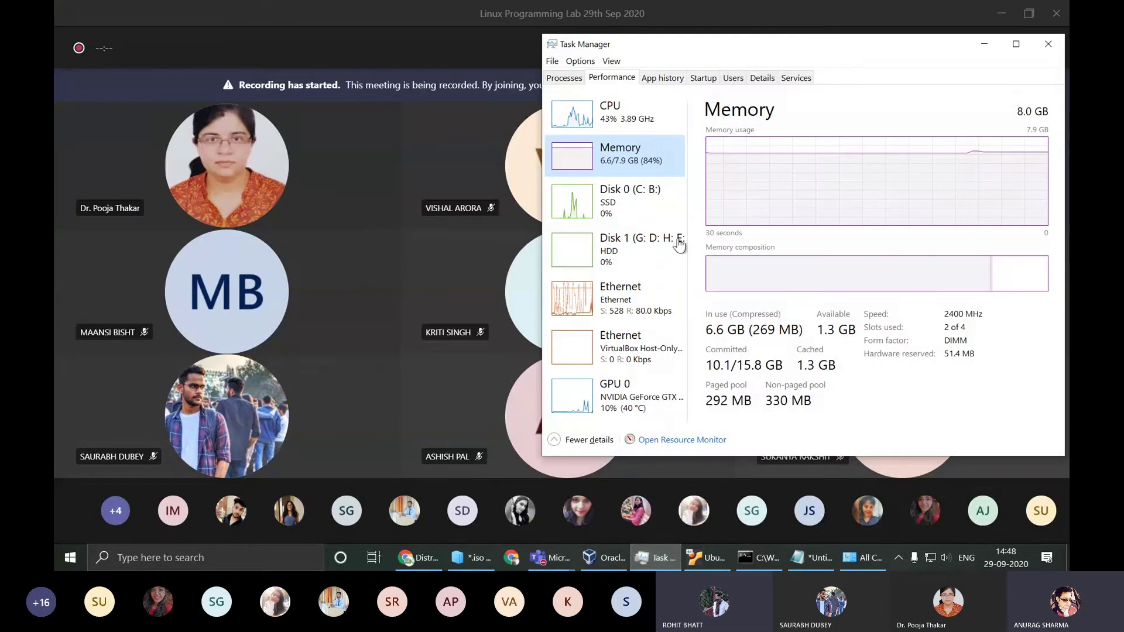
{"action": "left_click", "coordinate": [652, 211]}
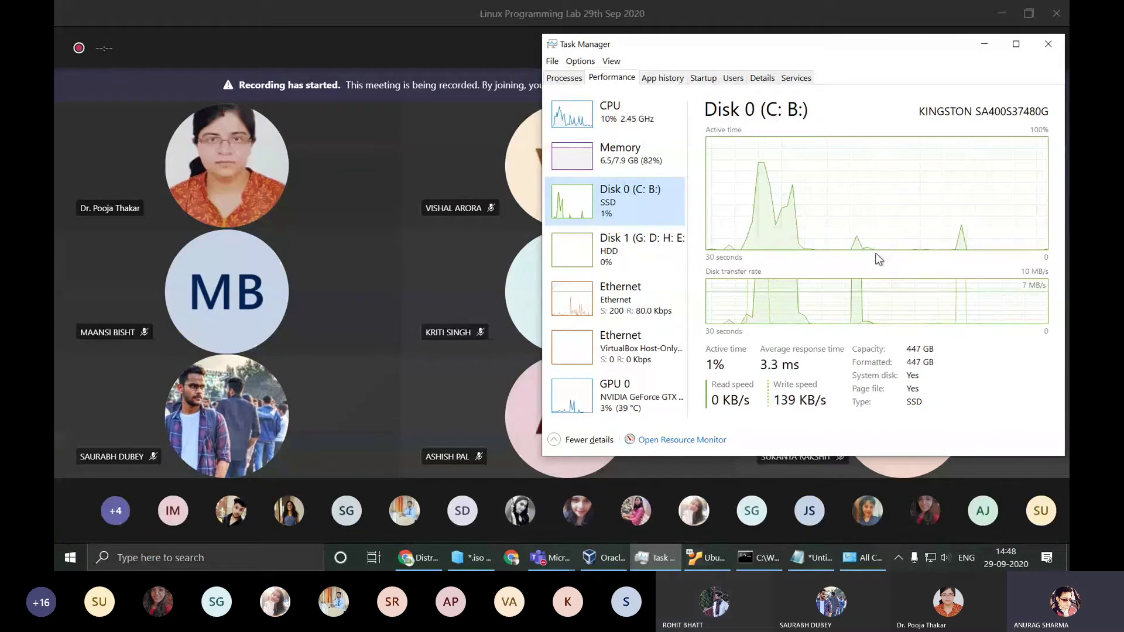
{"action": "left_click", "coordinate": [641, 243]}
{"action": "left_click", "coordinate": [654, 220]}
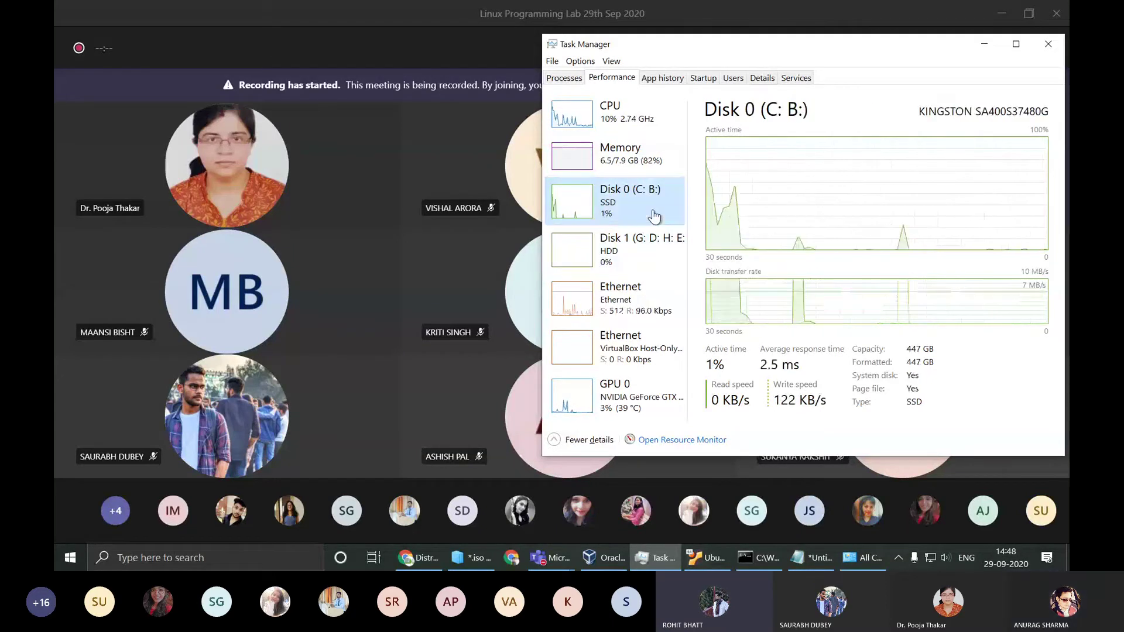
{"action": "left_click", "coordinate": [983, 47]}
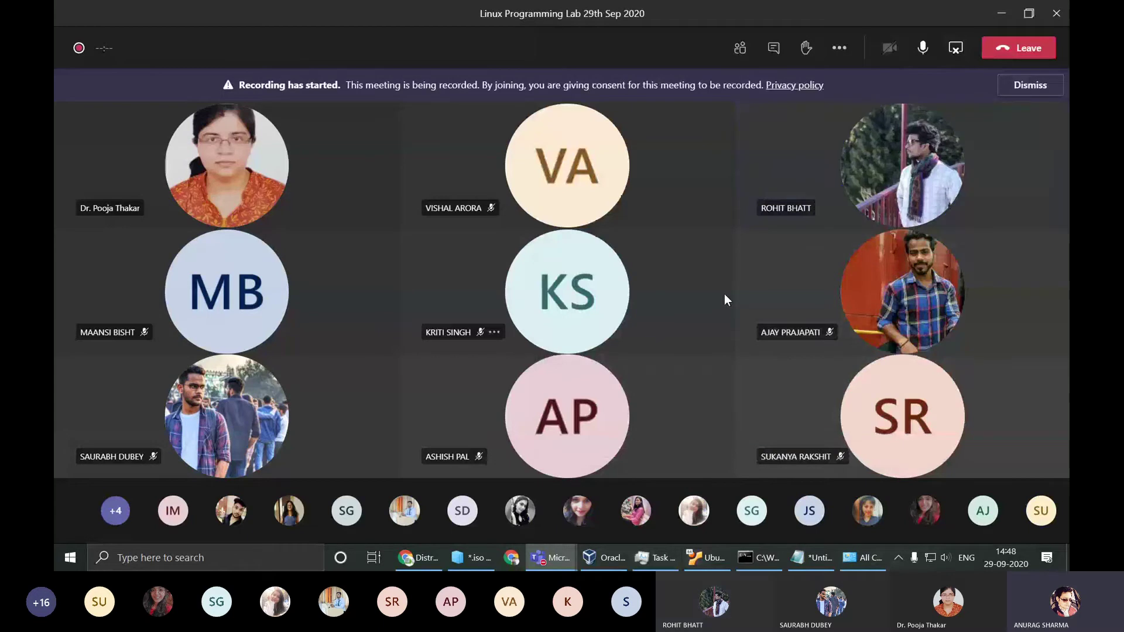
{"action": "left_click", "coordinate": [1000, 13]}
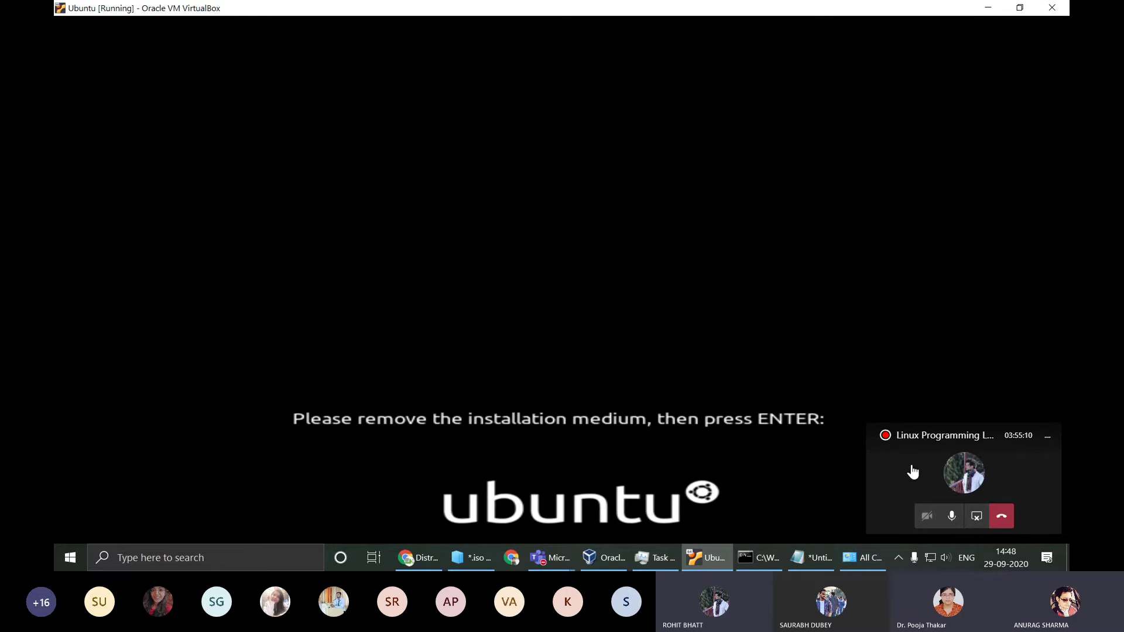
Step: Dismiss the meeting mini-window, power off the Ubuntu VM, and show the VirtualBox Manager
{"action": "left_click", "coordinate": [1047, 440]}
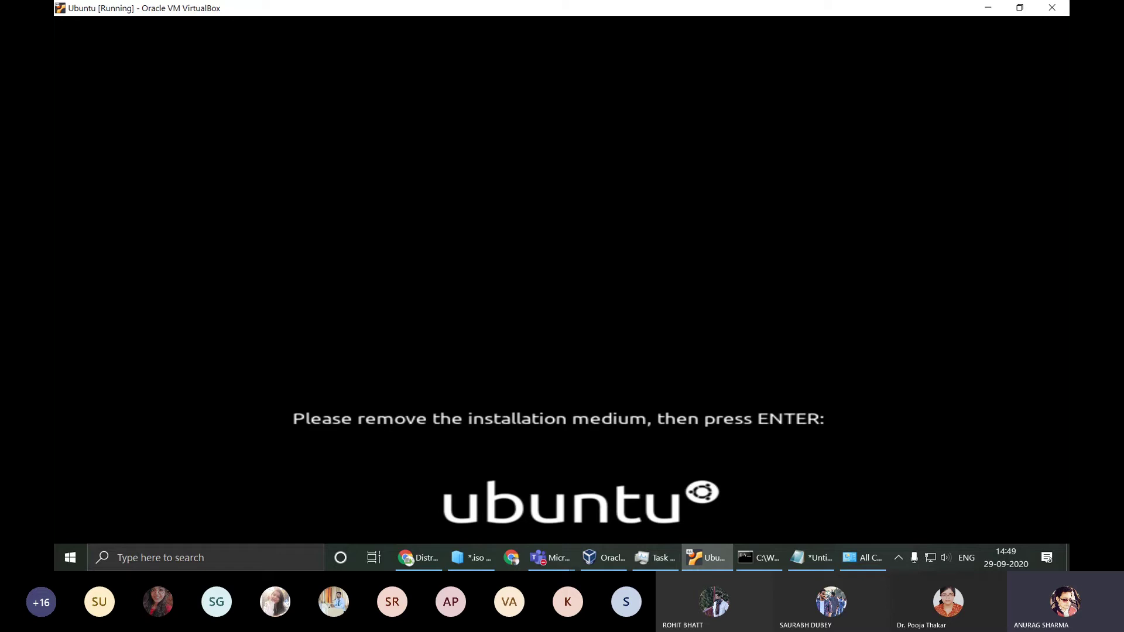
{"action": "left_click", "coordinate": [1052, 7]}
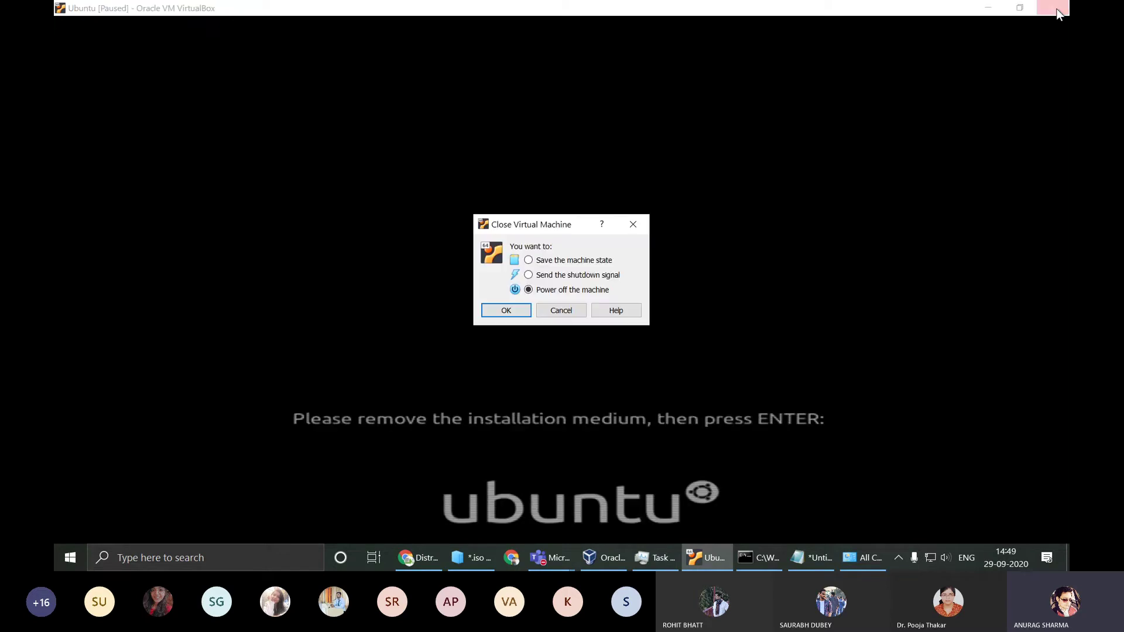
{"action": "left_click", "coordinate": [577, 316]}
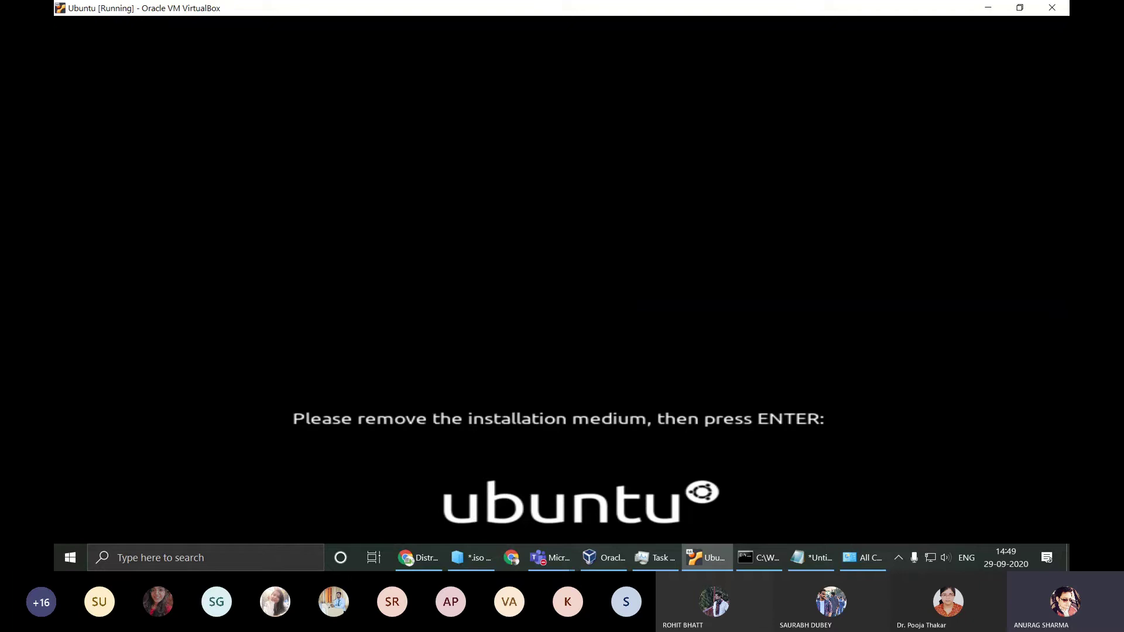
{"action": "double_click", "coordinate": [915, 9]}
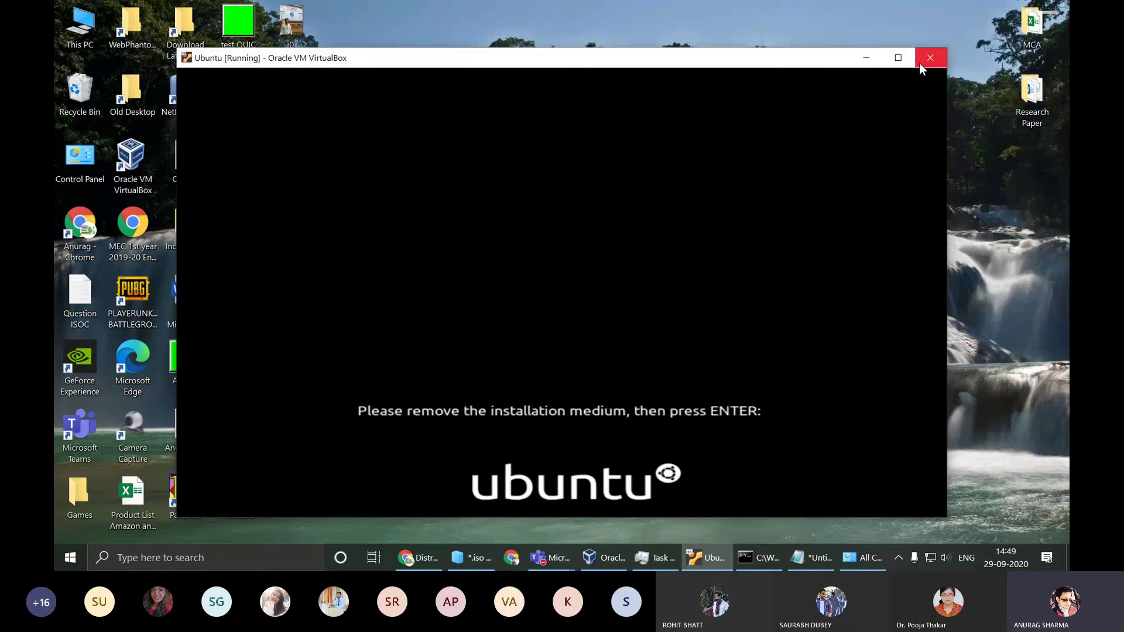
{"action": "left_click", "coordinate": [927, 61]}
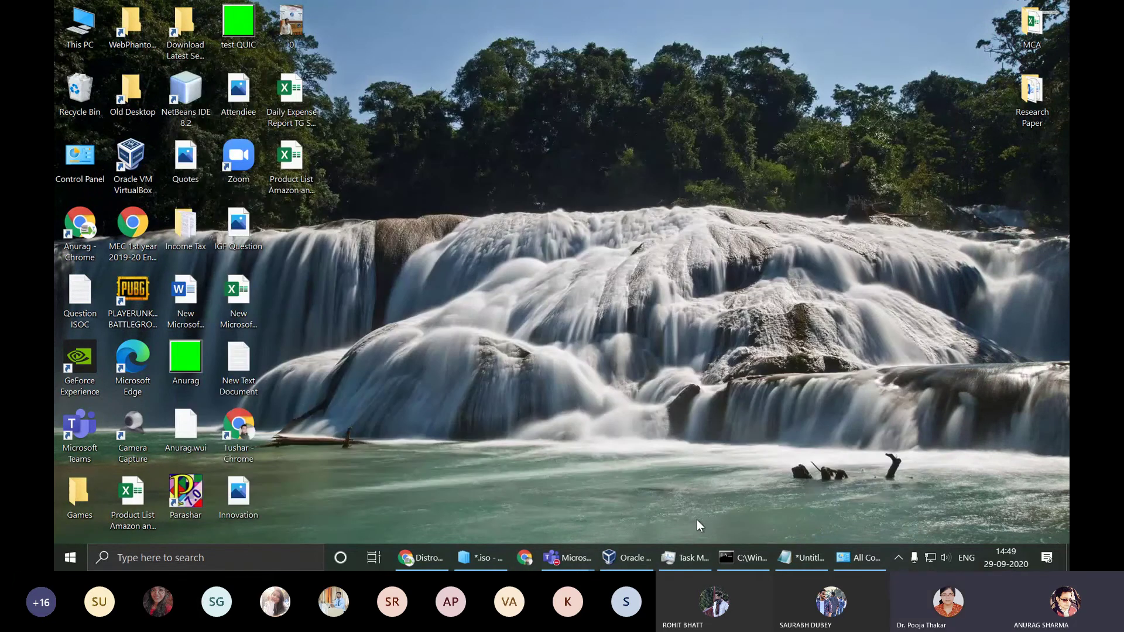
{"action": "left_click", "coordinate": [641, 563]}
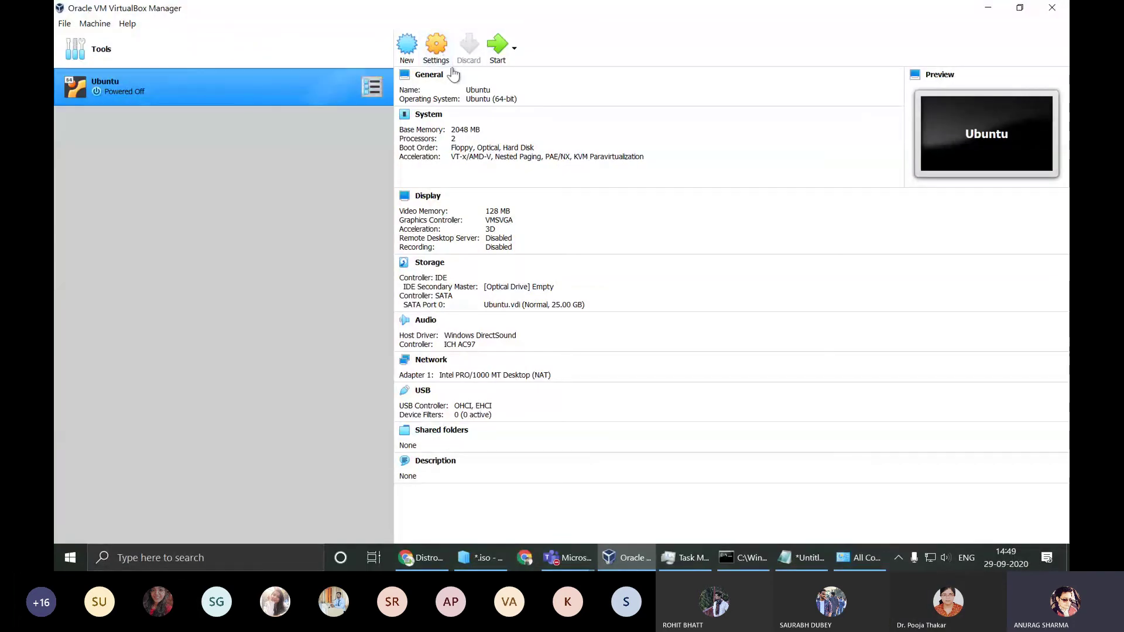
Step: In the Ubuntu machine's System settings, remove Floppy and Optical from the boot order
{"action": "left_click", "coordinate": [439, 45]}
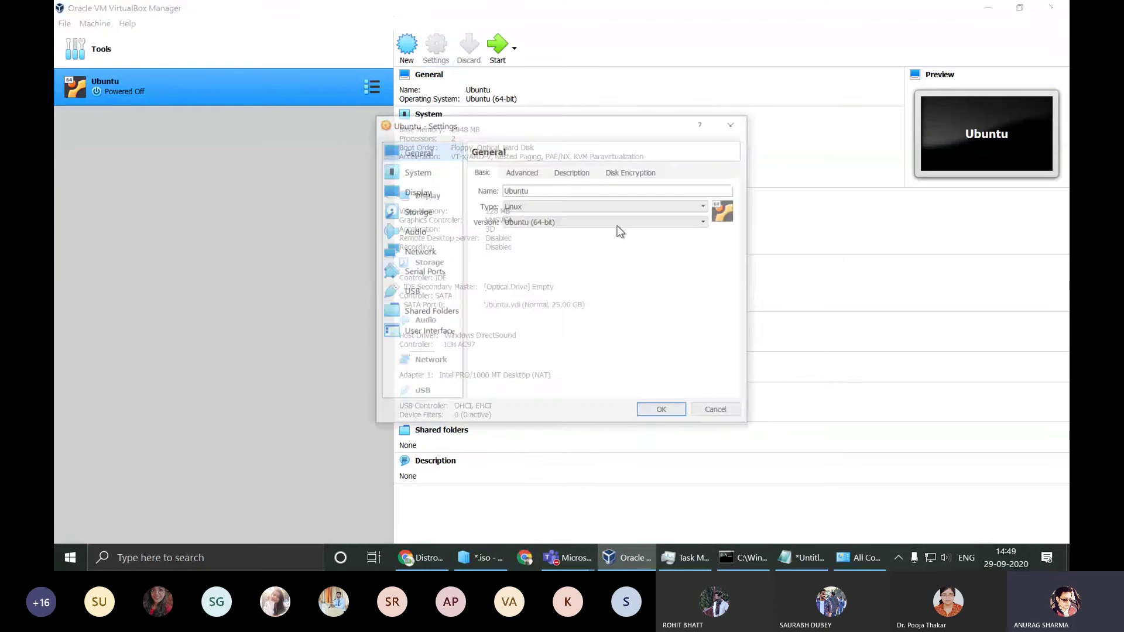
{"action": "left_click", "coordinate": [415, 170]}
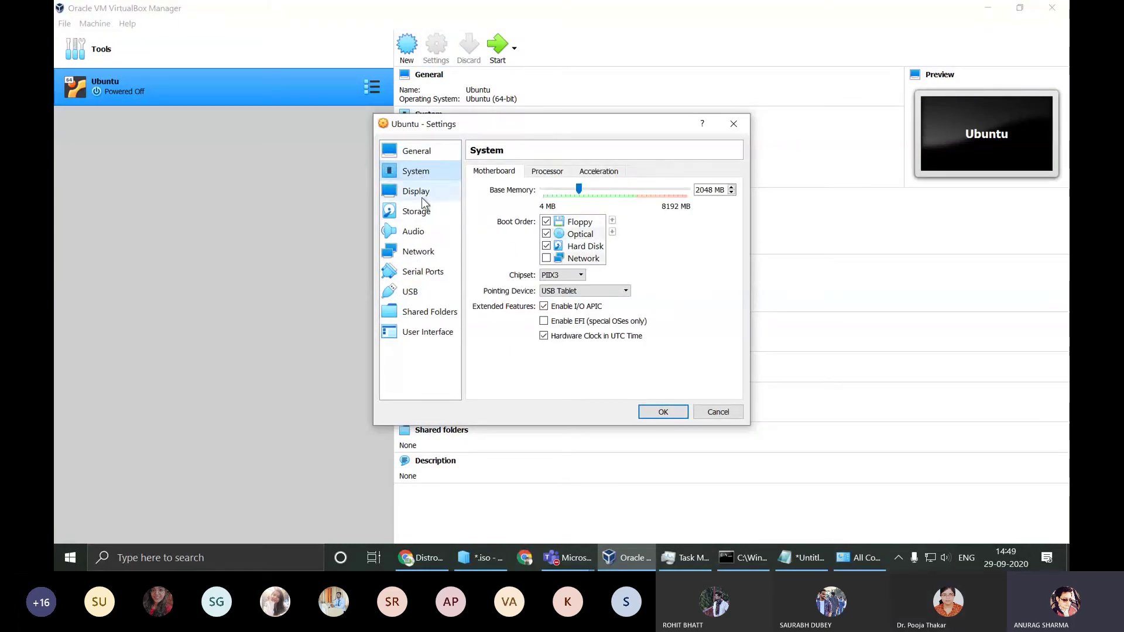
{"action": "left_click", "coordinate": [422, 193]}
{"action": "left_click", "coordinate": [425, 212]}
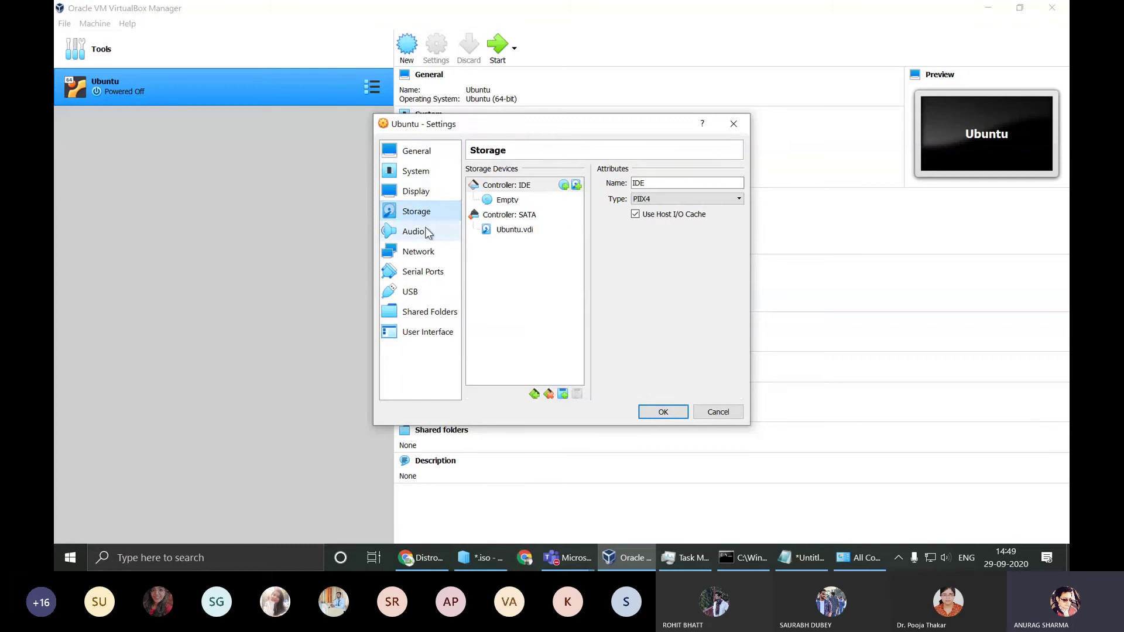
{"action": "left_click", "coordinate": [523, 201]}
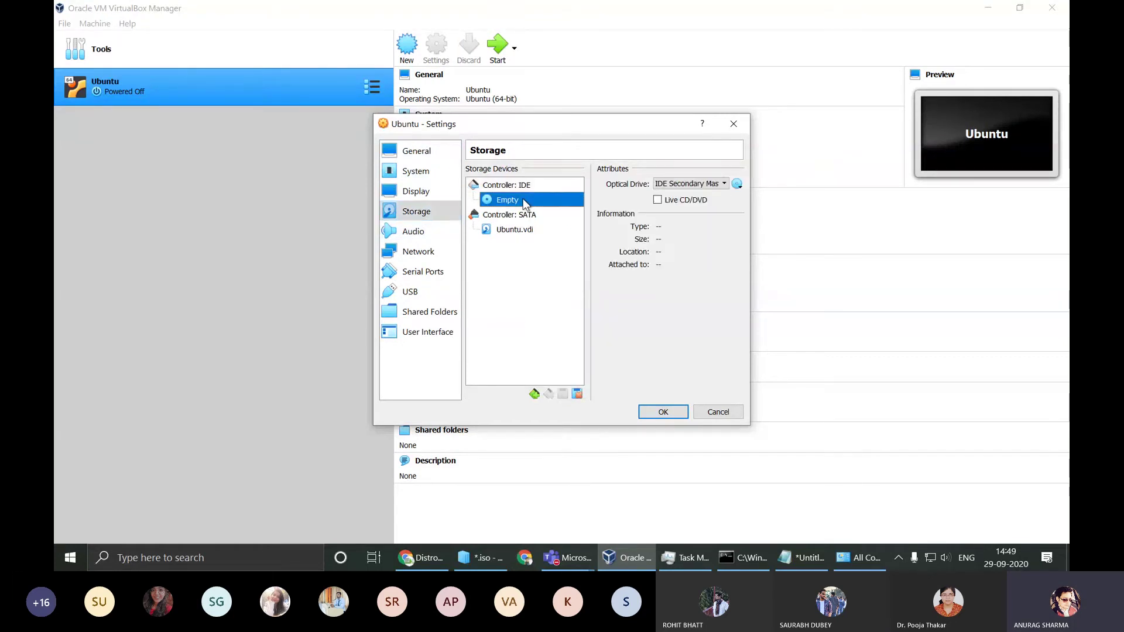
{"action": "left_click", "coordinate": [430, 191]}
{"action": "left_click", "coordinate": [426, 177]}
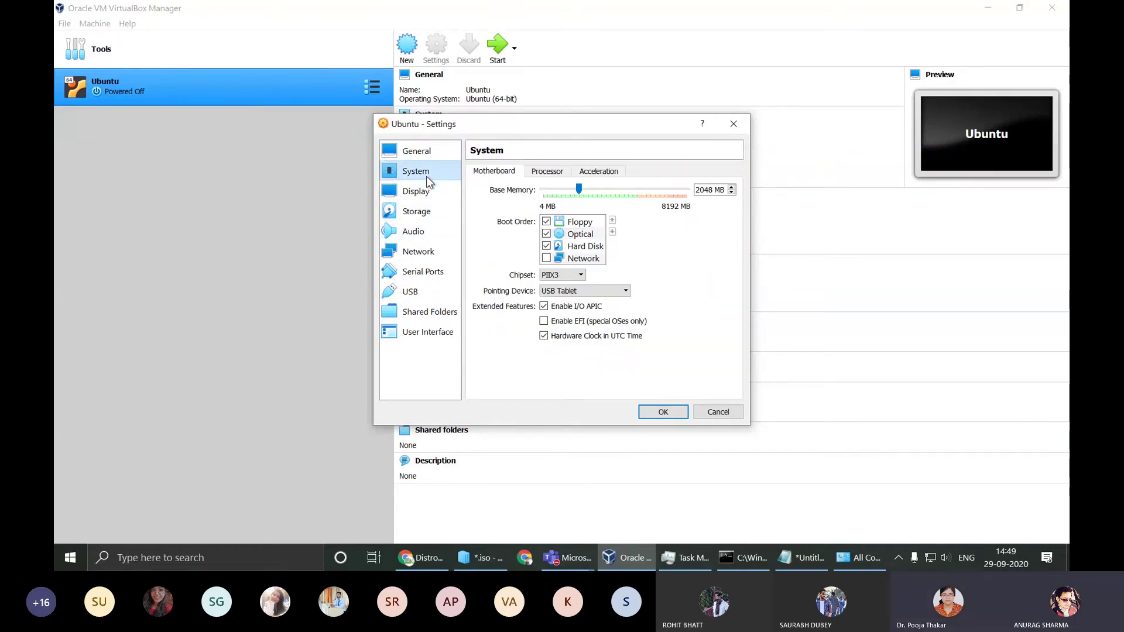
{"action": "left_click", "coordinate": [547, 222]}
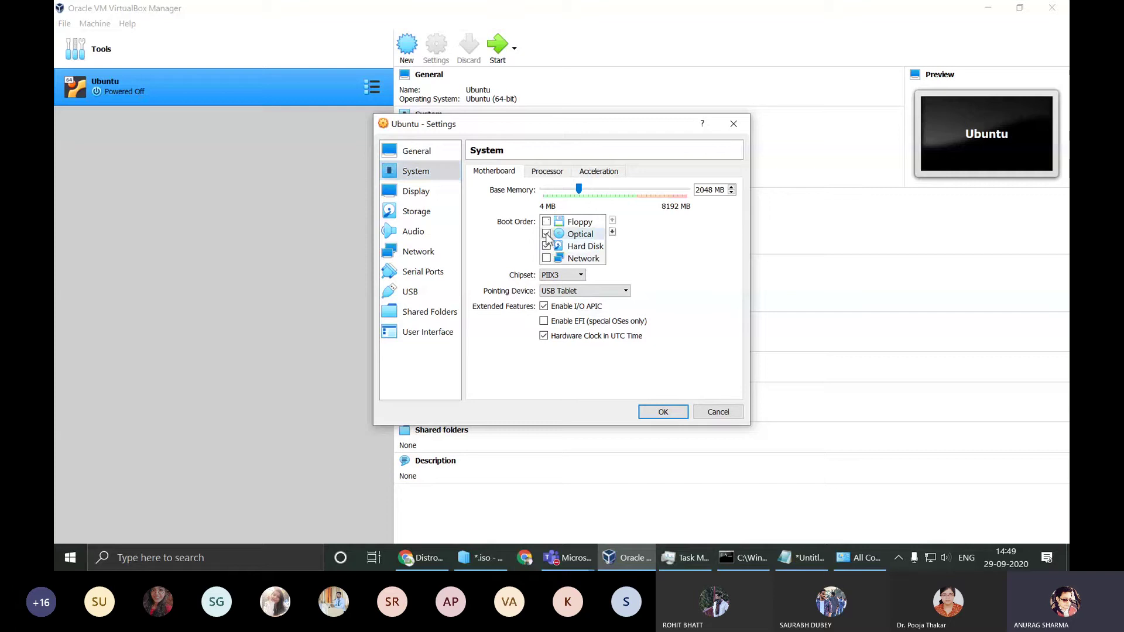
{"action": "left_click", "coordinate": [547, 235]}
Step: Confirm the Storage optical drive is empty, save the settings with OK, and start the VM
{"action": "left_click", "coordinate": [428, 197]}
{"action": "left_click", "coordinate": [428, 212]}
{"action": "left_click", "coordinate": [508, 201]}
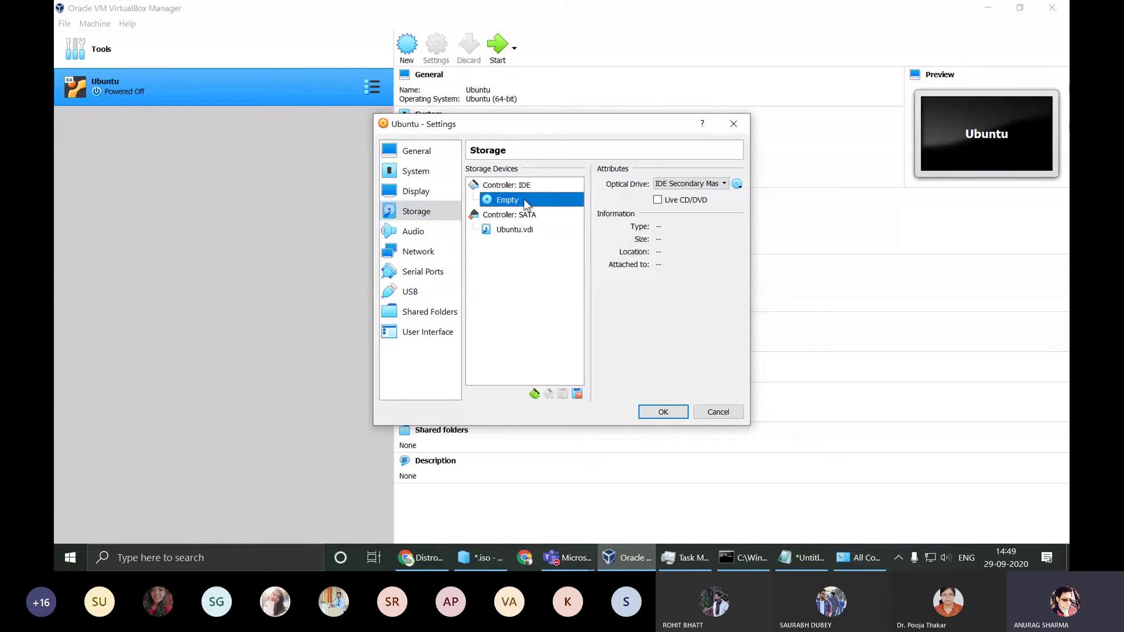
{"action": "left_click", "coordinate": [663, 412]}
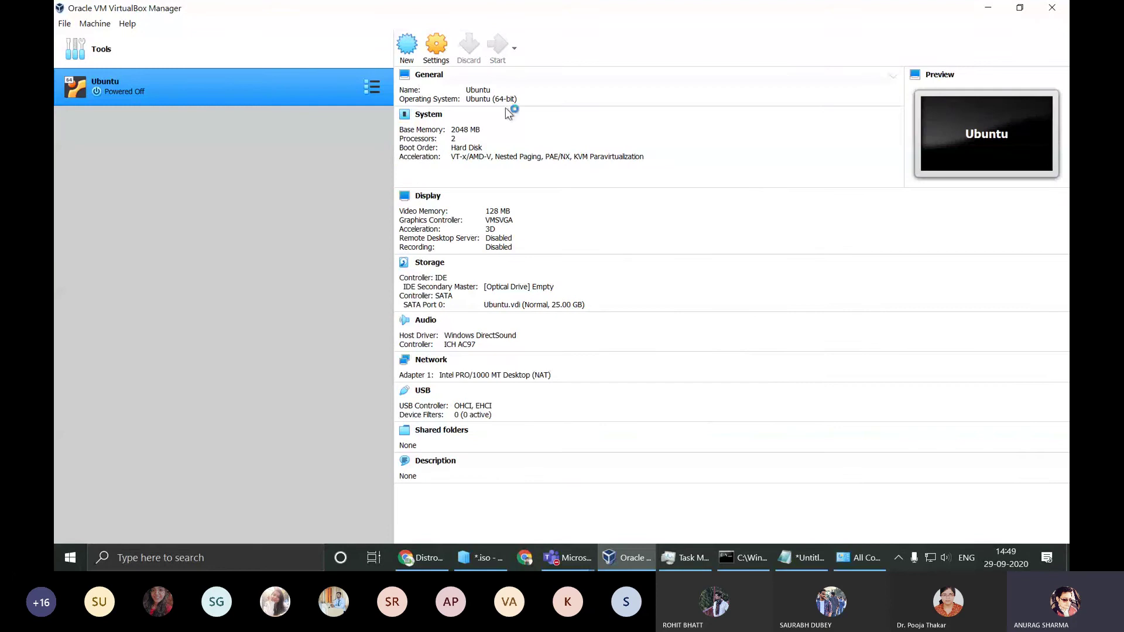
{"action": "left_click", "coordinate": [573, 193]}
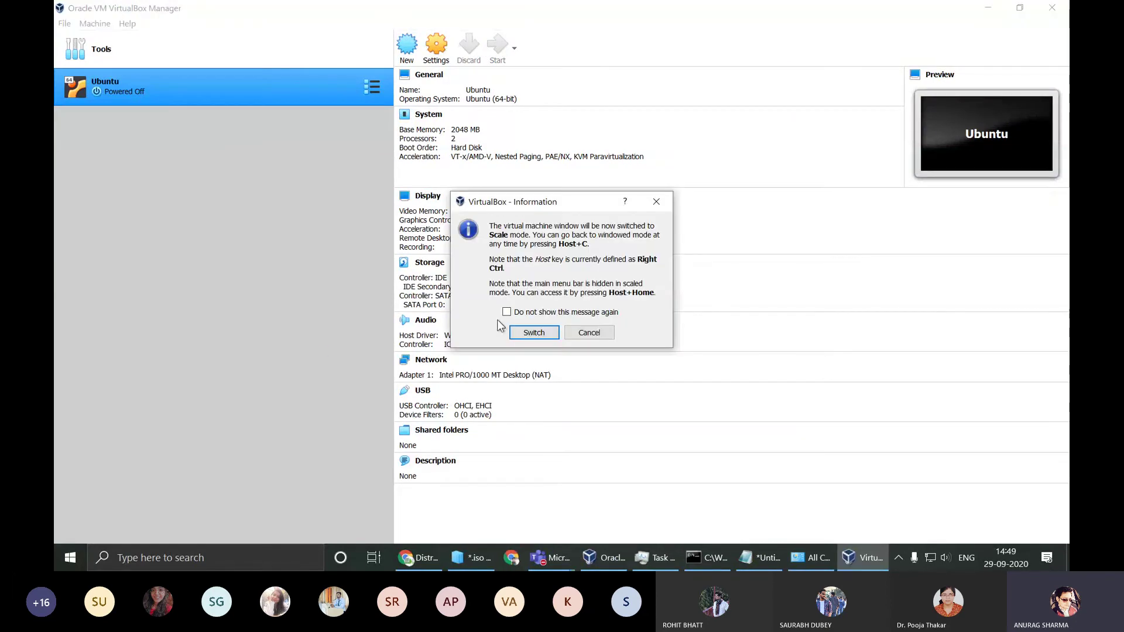
Step: Dismiss the Scale-mode notice, maximize the VM window, and close the mouse integration and keyboard capture notices
{"action": "left_click", "coordinate": [535, 333]}
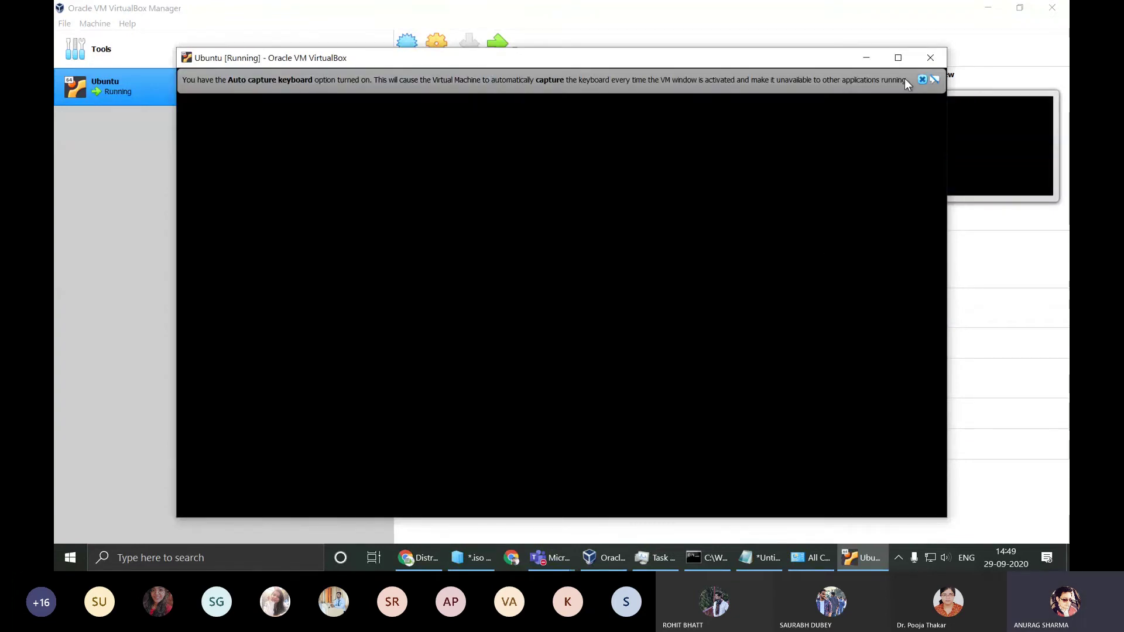
{"action": "left_click", "coordinate": [898, 58]}
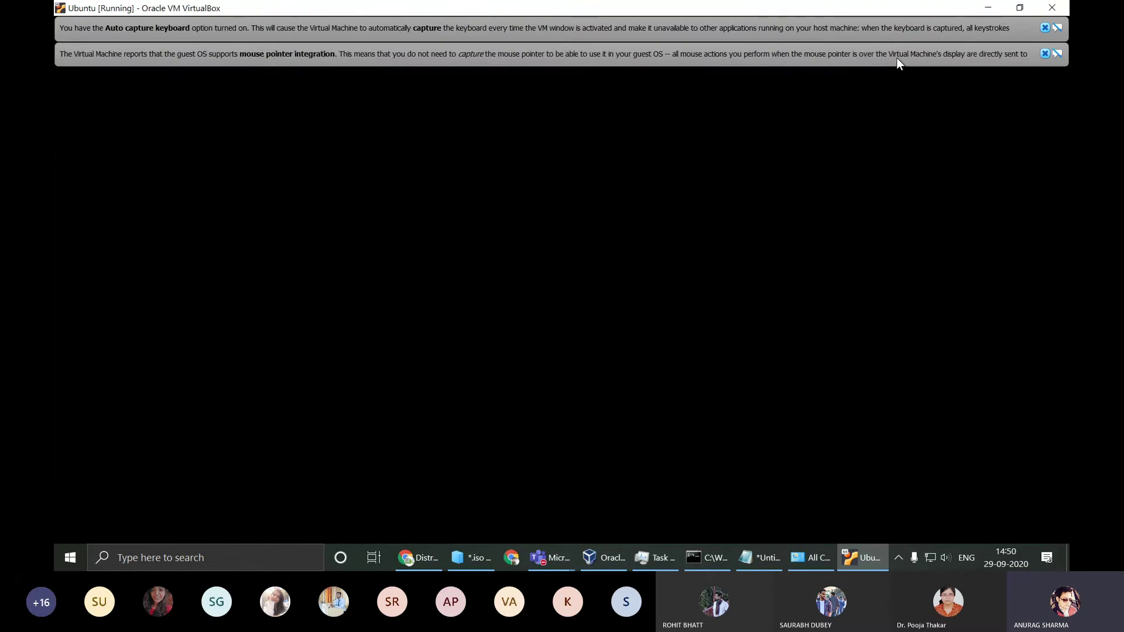
{"action": "left_click", "coordinate": [1045, 54]}
{"action": "left_click", "coordinate": [1044, 26]}
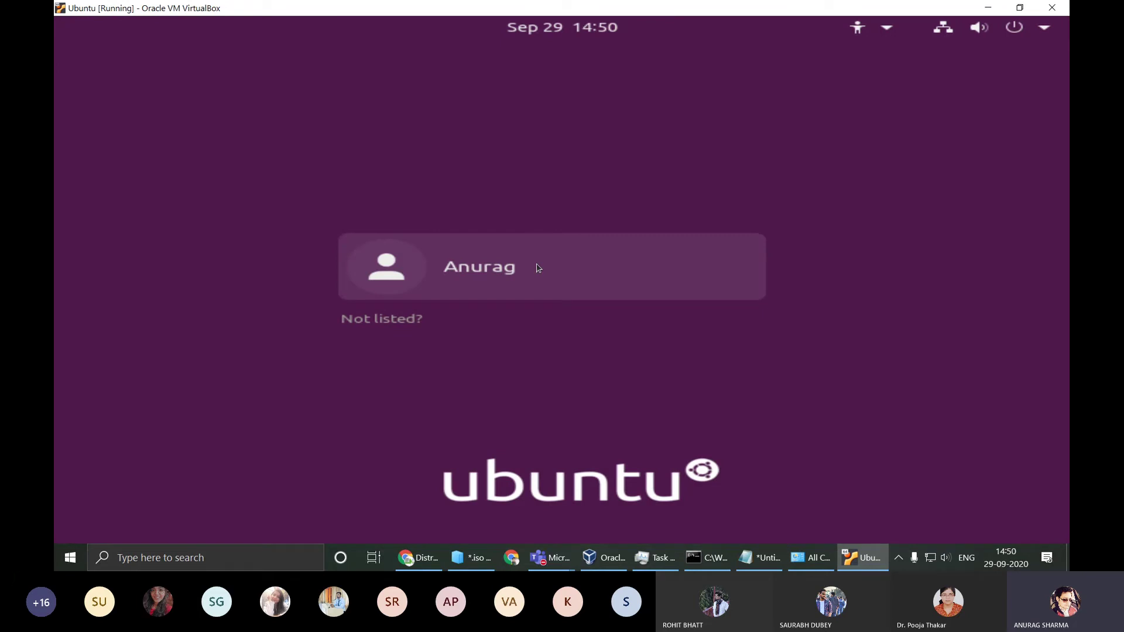
Step: Select the user account on the Ubuntu login screen and sign in with its password
{"action": "left_click", "coordinate": [538, 268]}
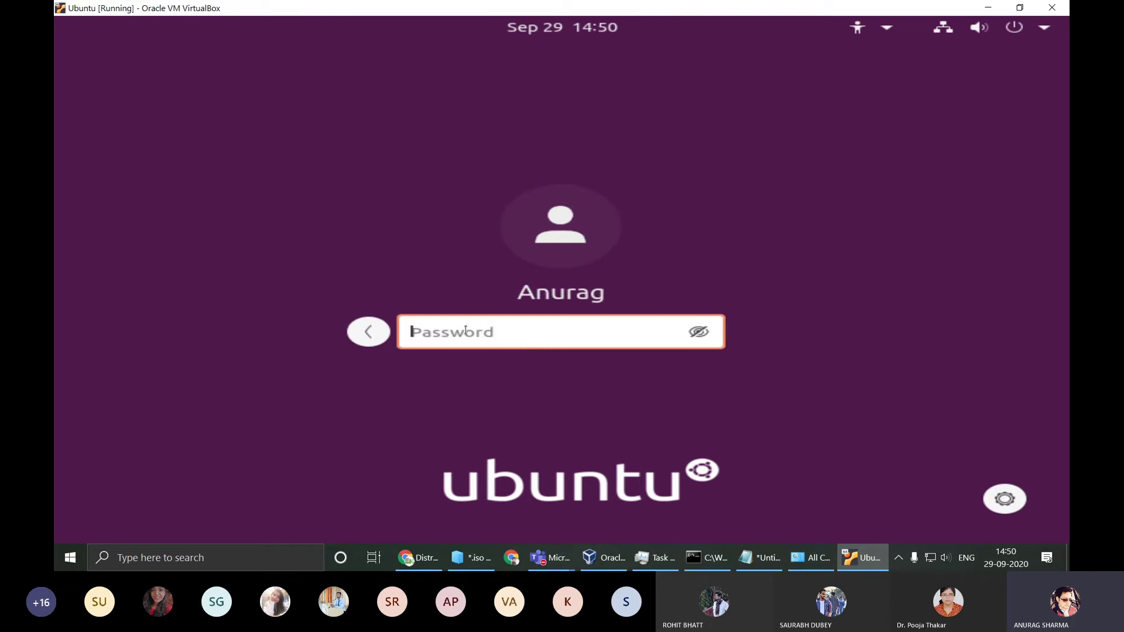
{"action": "type", "text": "******"}
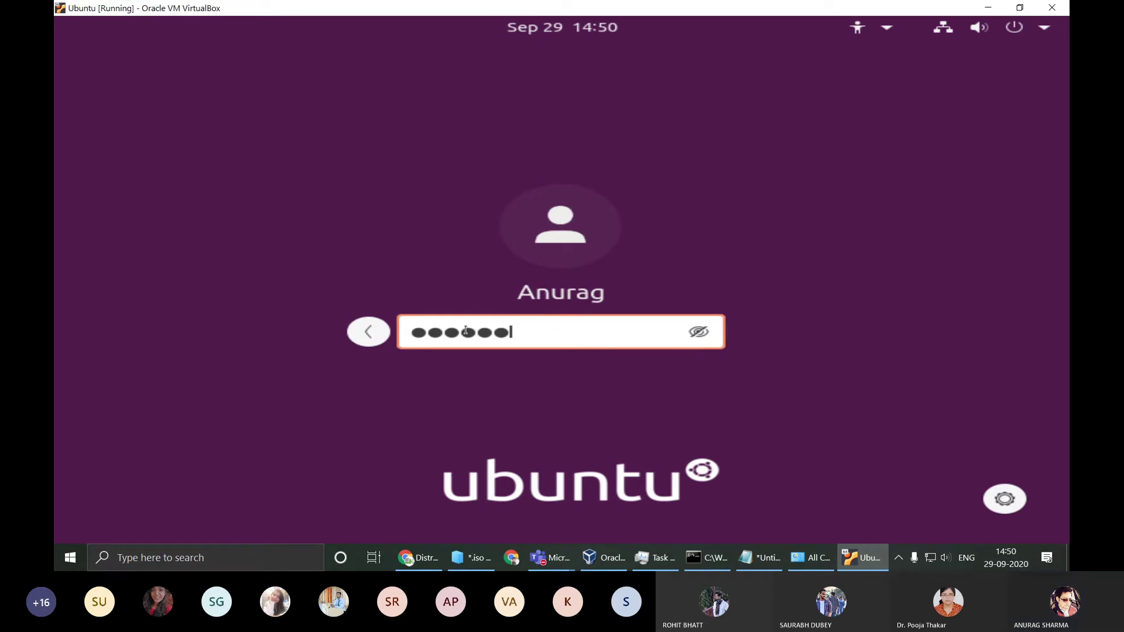
{"action": "key", "text": "Return"}
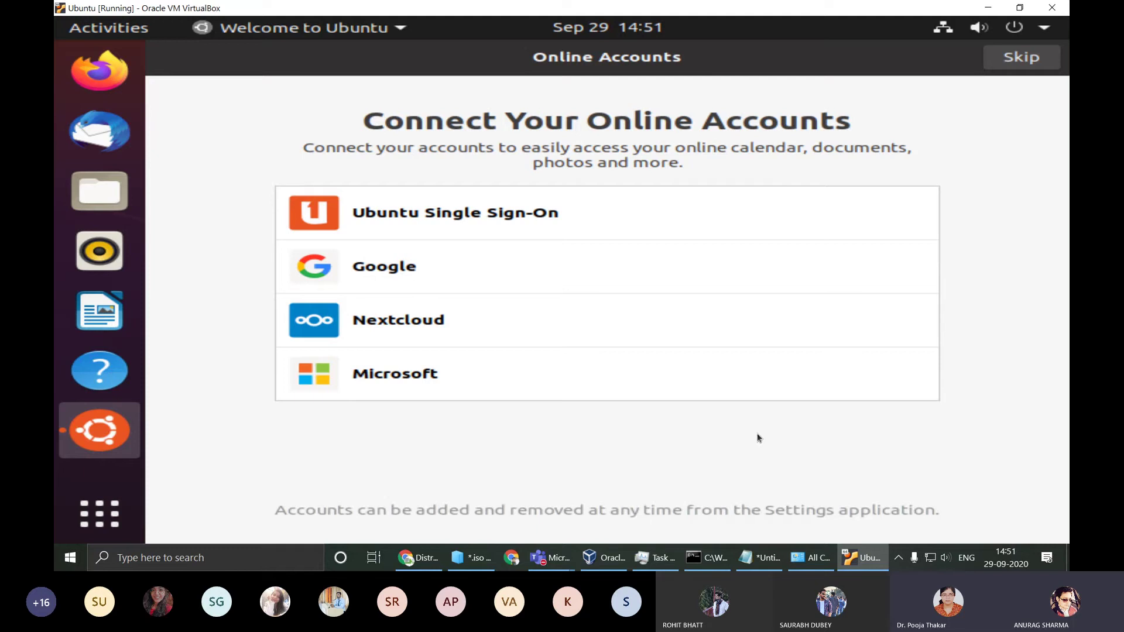
Step: Skip online accounts, pass Livepatch and Help improve Ubuntu, turn on location services, and click Done
{"action": "left_click", "coordinate": [1018, 60]}
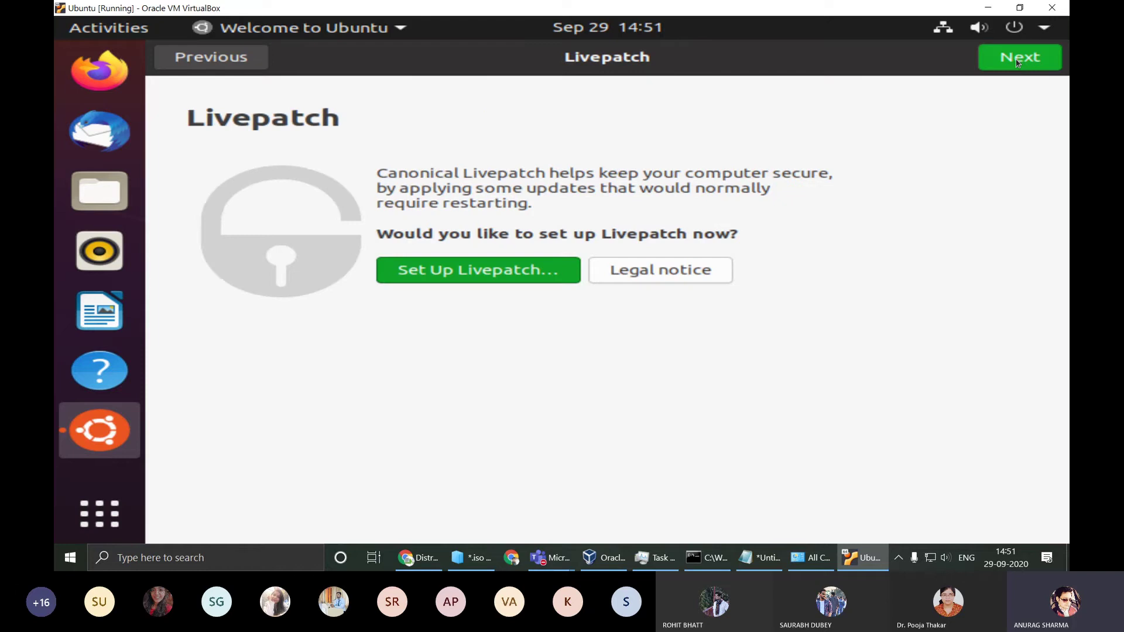
{"action": "left_click", "coordinate": [218, 61]}
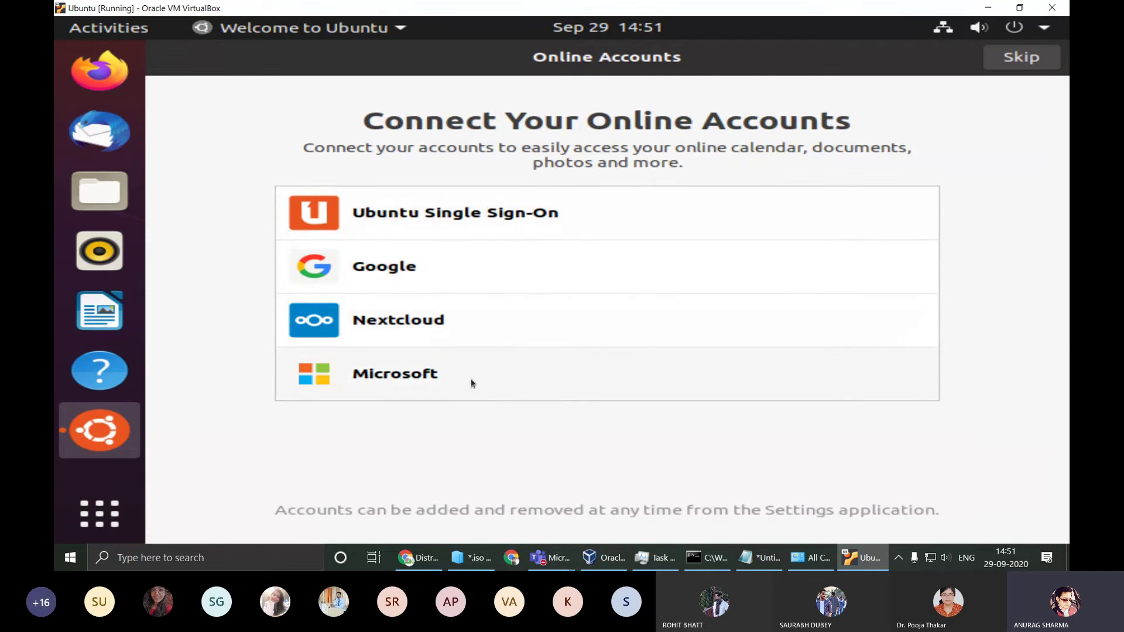
{"action": "left_click", "coordinate": [1022, 57]}
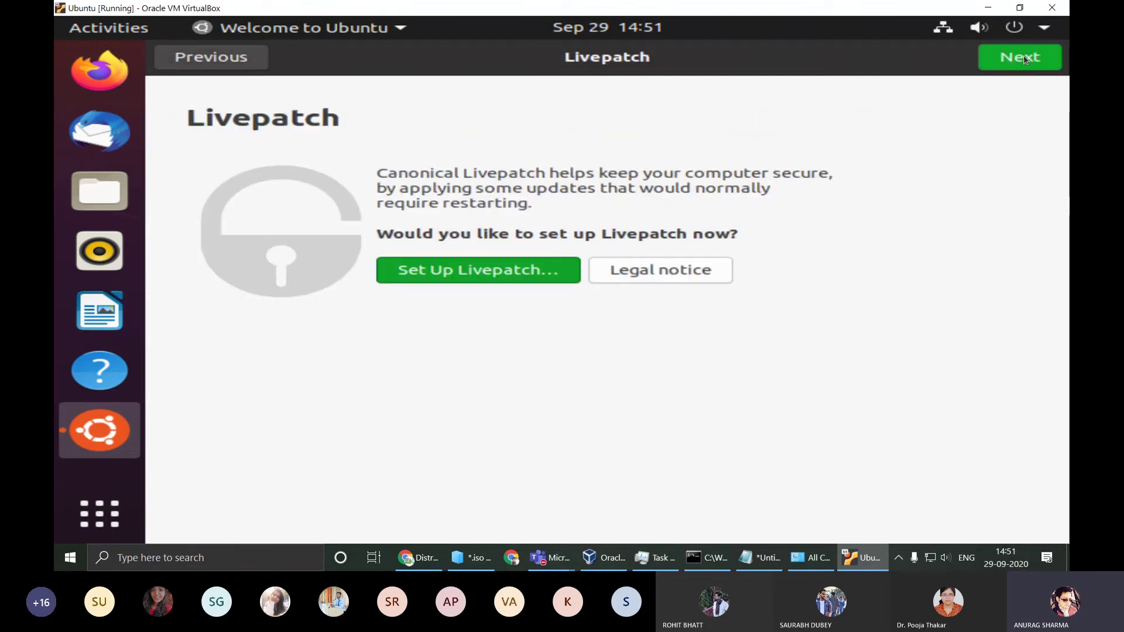
{"action": "left_click", "coordinate": [1021, 57]}
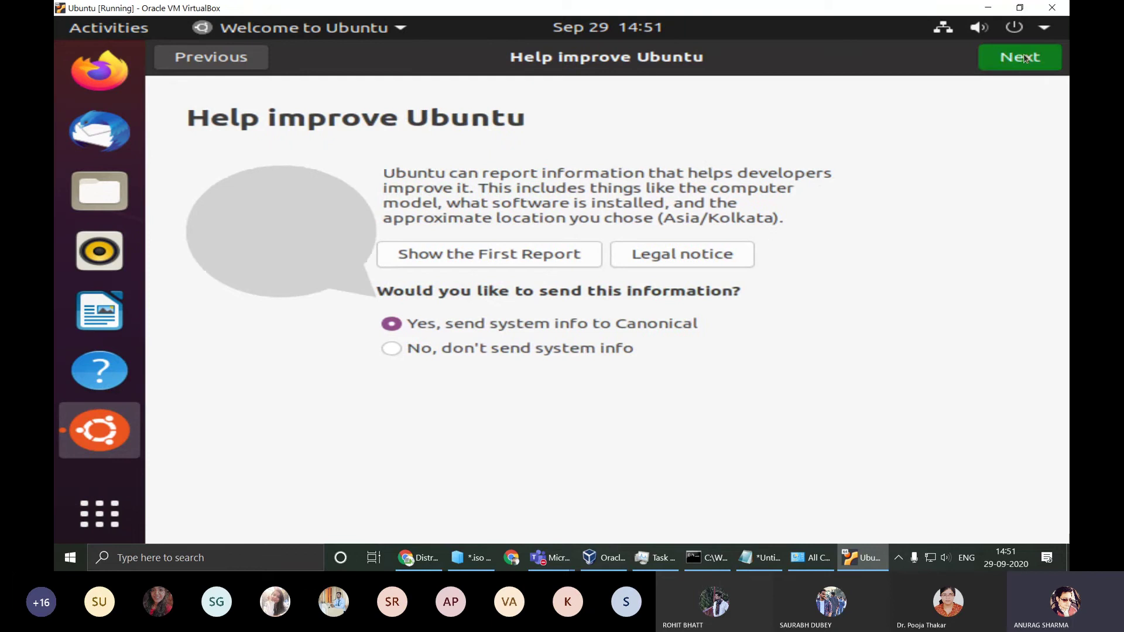
{"action": "left_click", "coordinate": [1021, 57]}
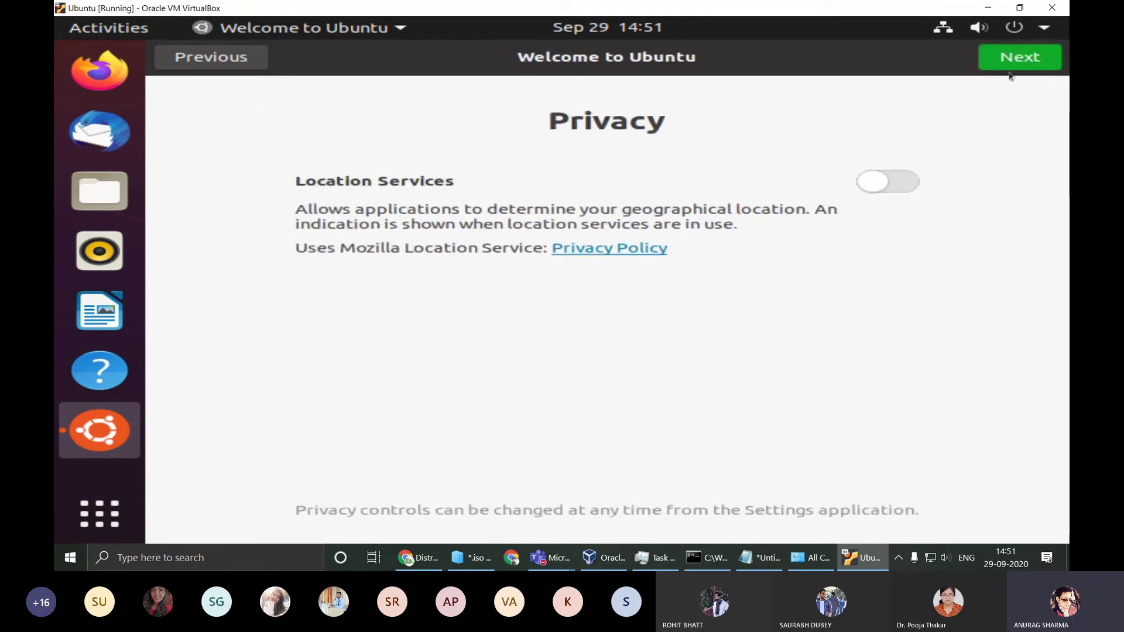
{"action": "left_click", "coordinate": [892, 186]}
{"action": "left_click", "coordinate": [1003, 63]}
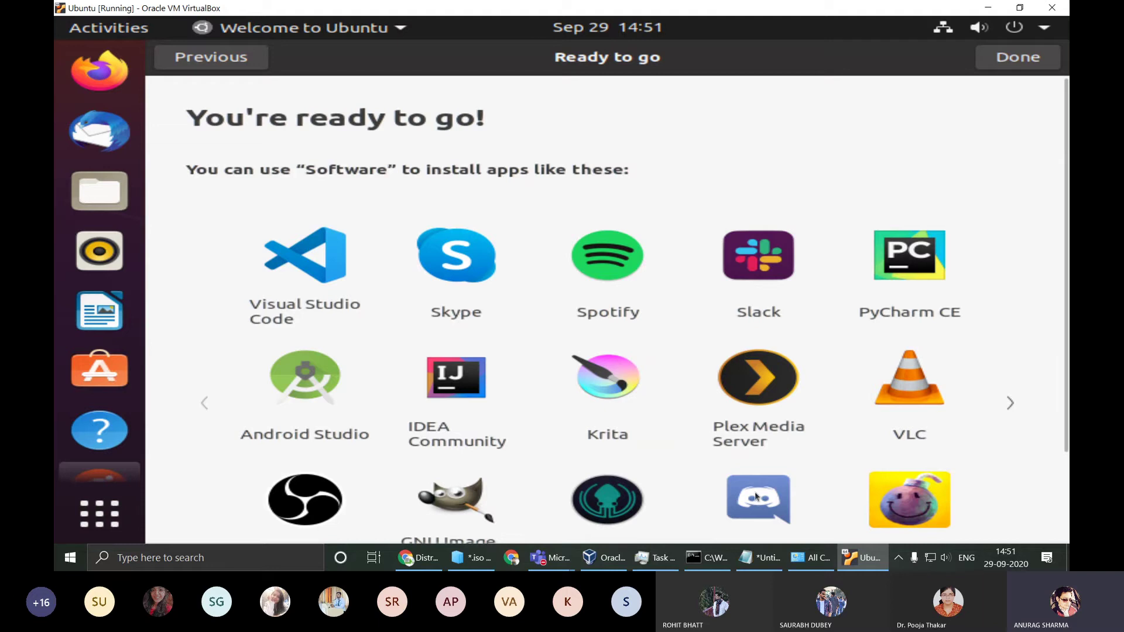
{"action": "scroll", "coordinate": [760, 498], "scroll_direction": "down", "scroll_amount": 3}
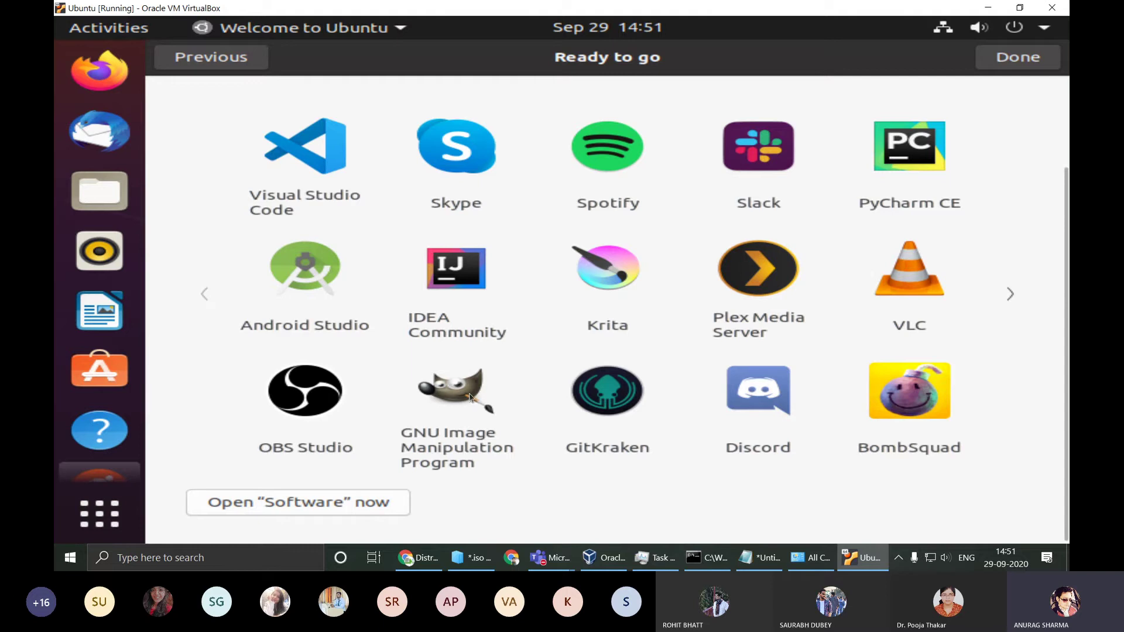
{"action": "scroll", "coordinate": [983, 425], "scroll_direction": "up", "scroll_amount": 3}
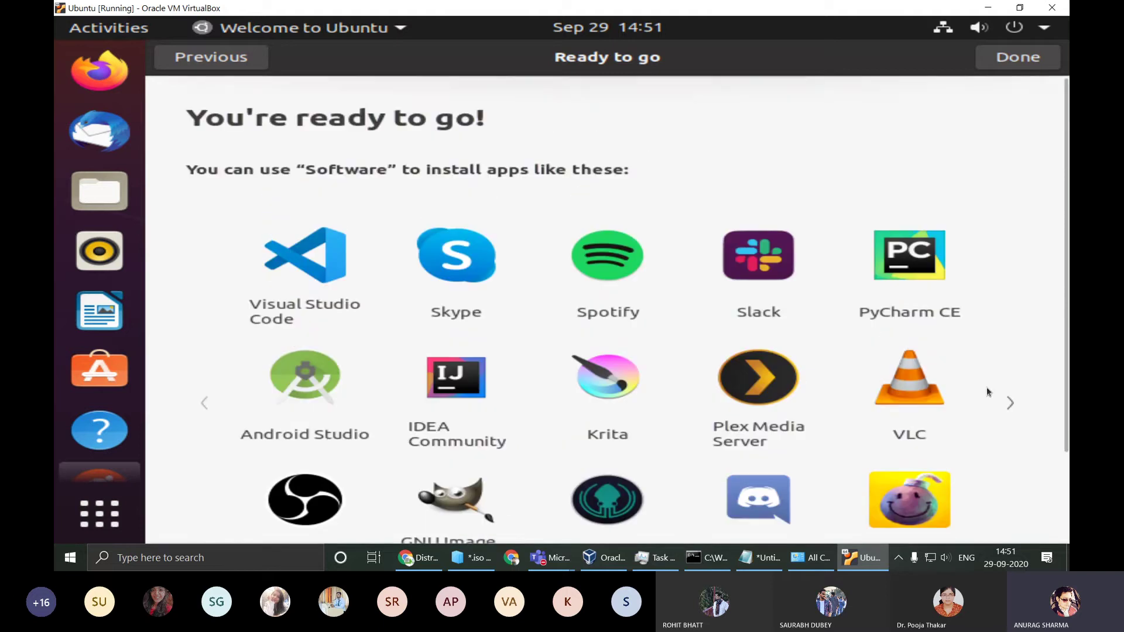
{"action": "left_click", "coordinate": [1004, 63]}
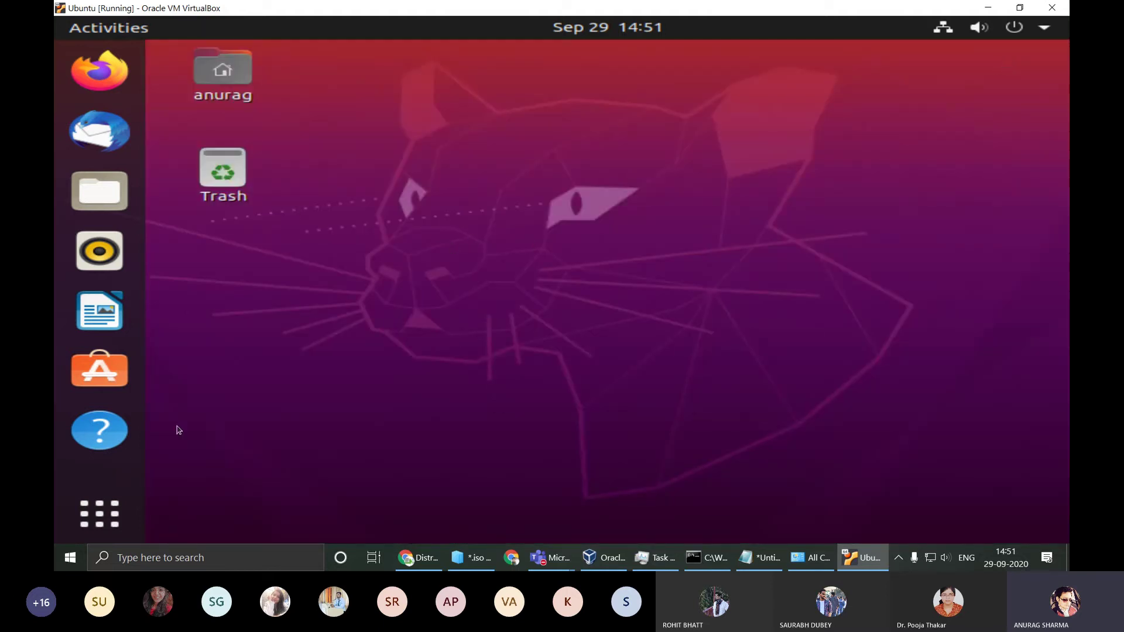
Step: Start installing the offered software updates and minimize the Software Updater window
{"action": "left_click", "coordinate": [103, 514]}
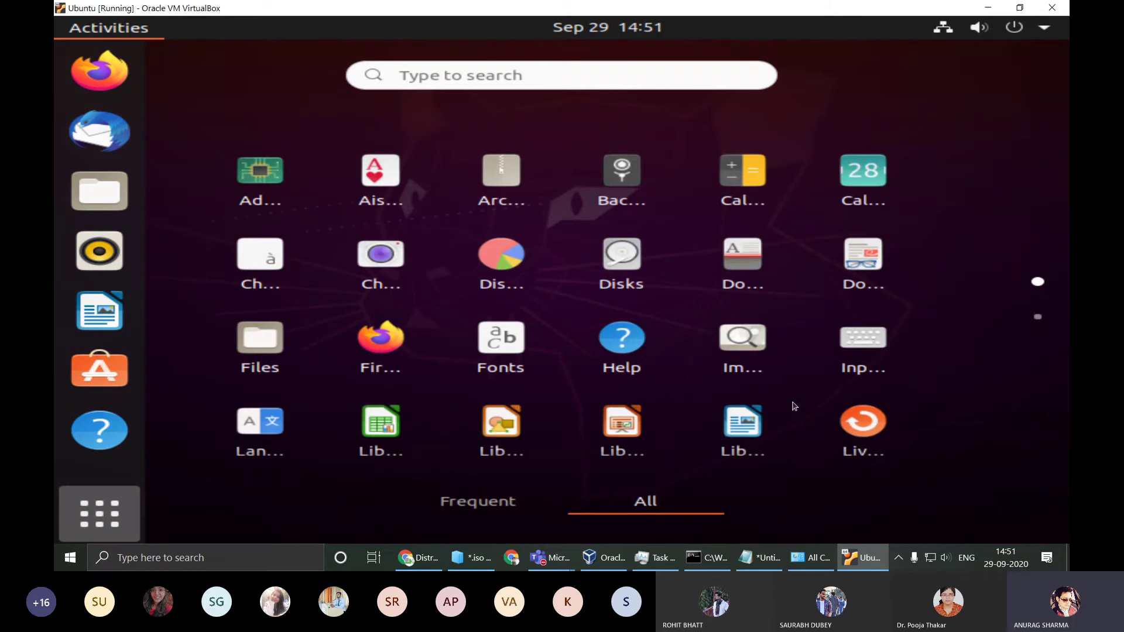
{"action": "left_click", "coordinate": [113, 522]}
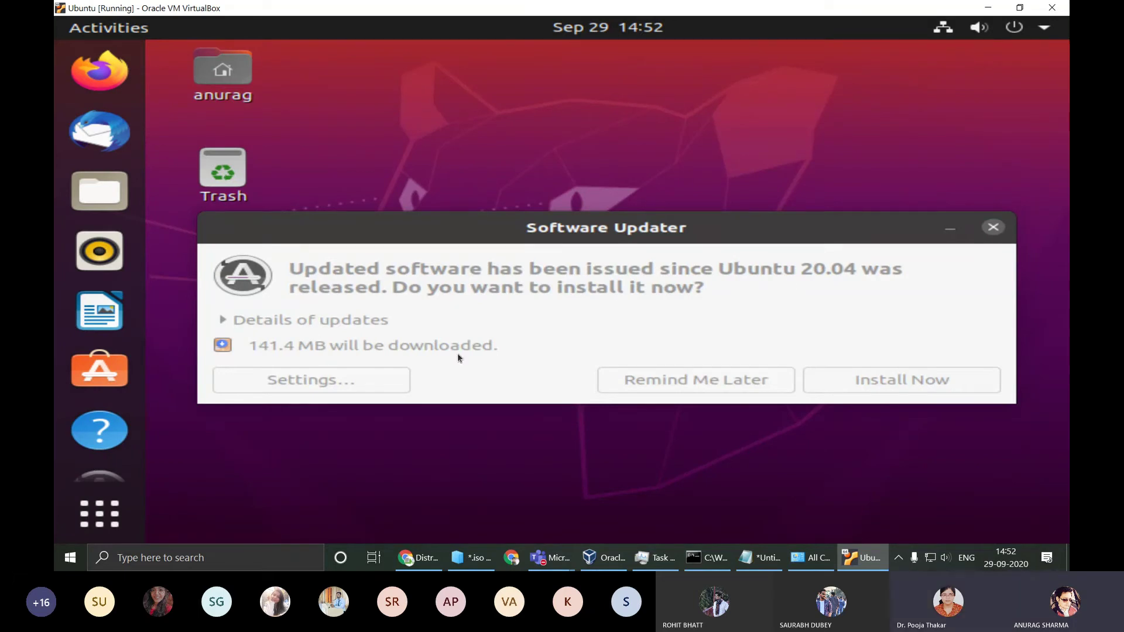
{"action": "left_click", "coordinate": [892, 381]}
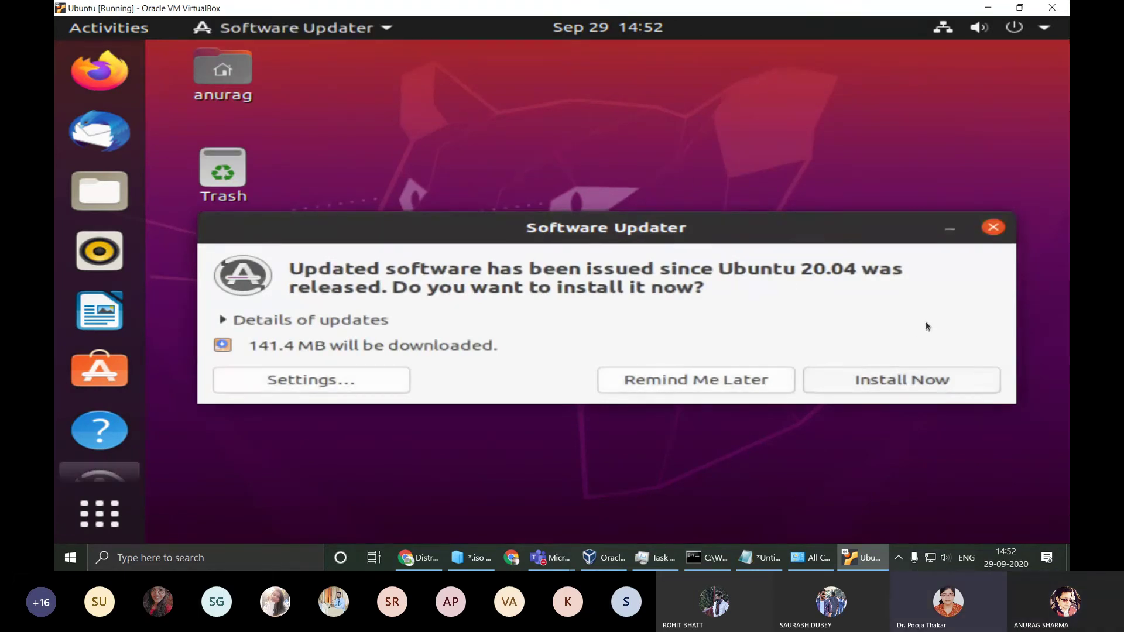
{"action": "left_click", "coordinate": [908, 369]}
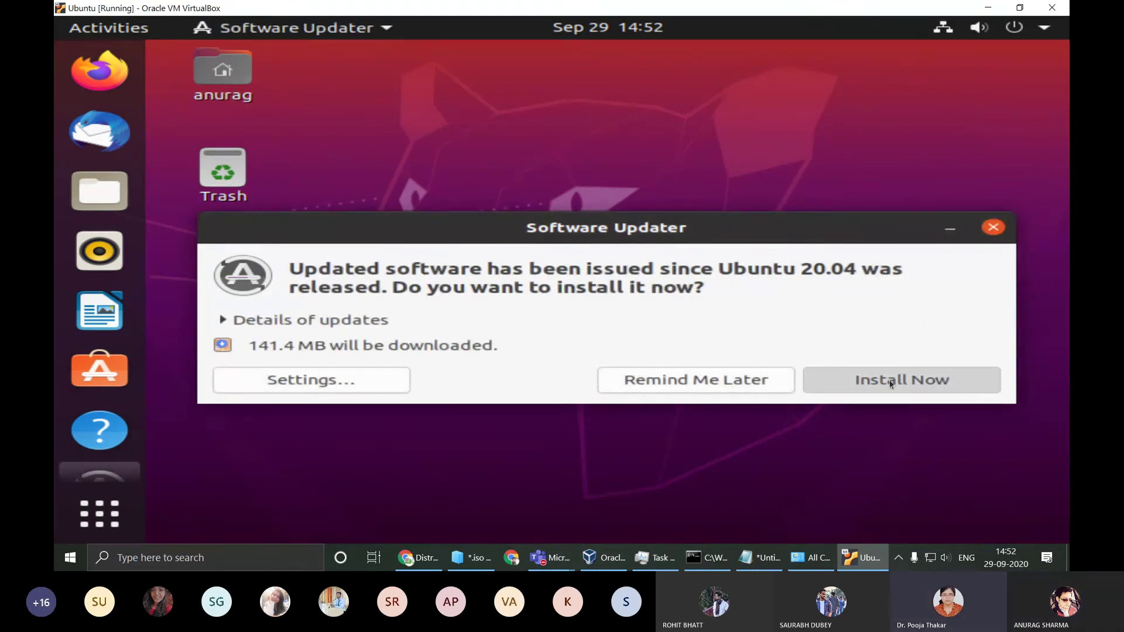
{"action": "left_click", "coordinate": [951, 229]}
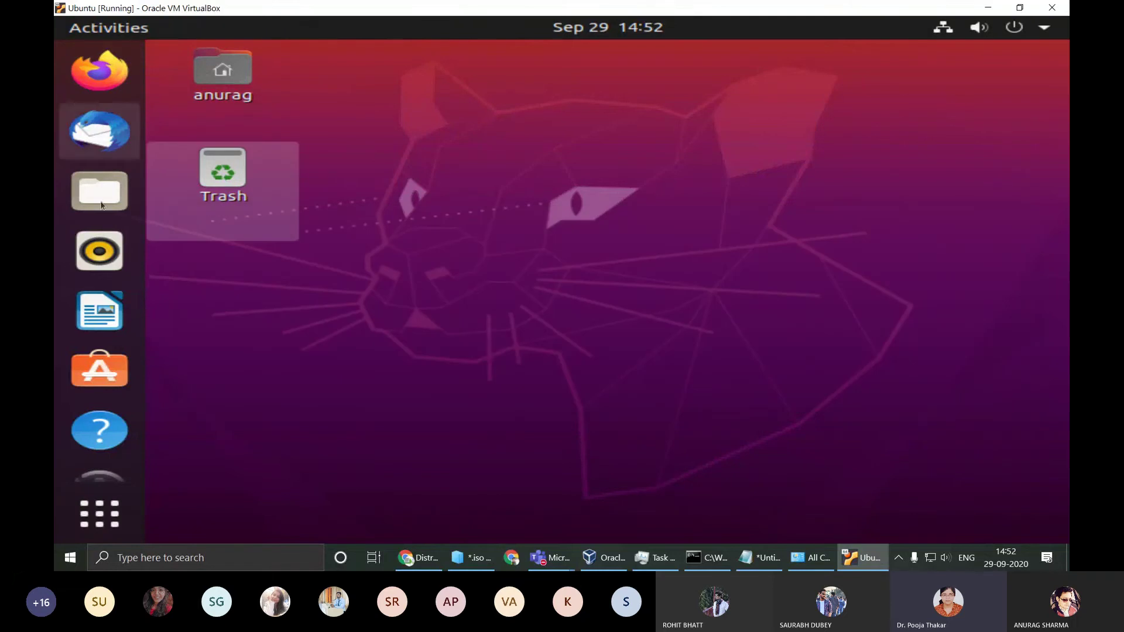
{"action": "left_click", "coordinate": [96, 514]}
Step: Close the applications overview and restore the Terminal to a smaller window shifted slightly right
{"action": "left_click", "coordinate": [544, 351]}
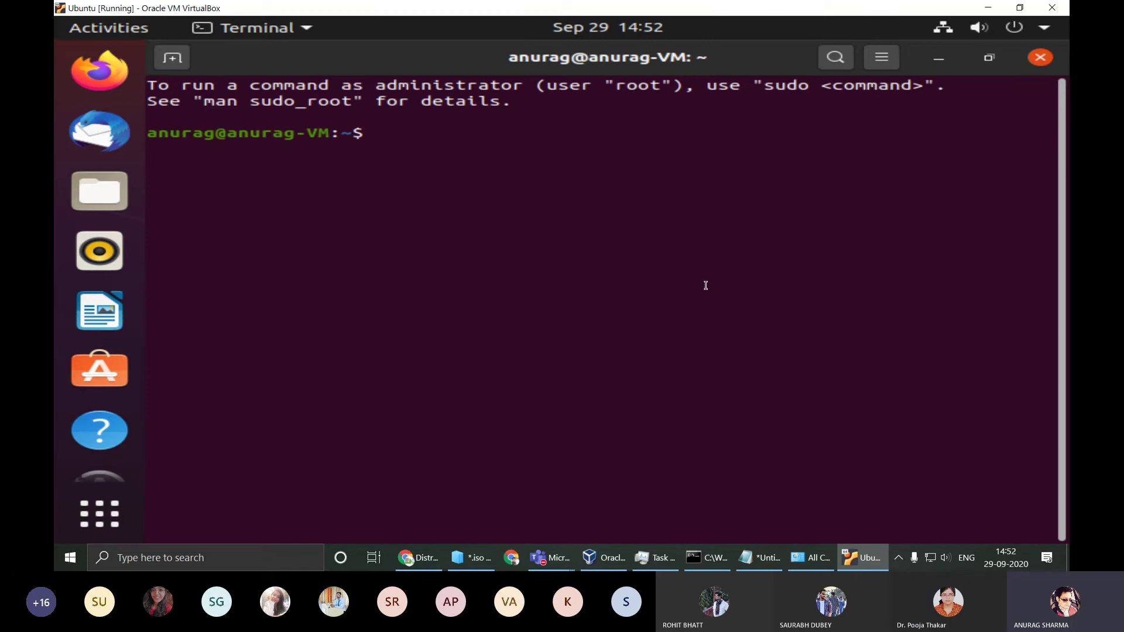
{"action": "double_click", "coordinate": [689, 63]}
{"action": "left_click_drag", "start_coordinate": [563, 91], "coordinate": [630, 92]}
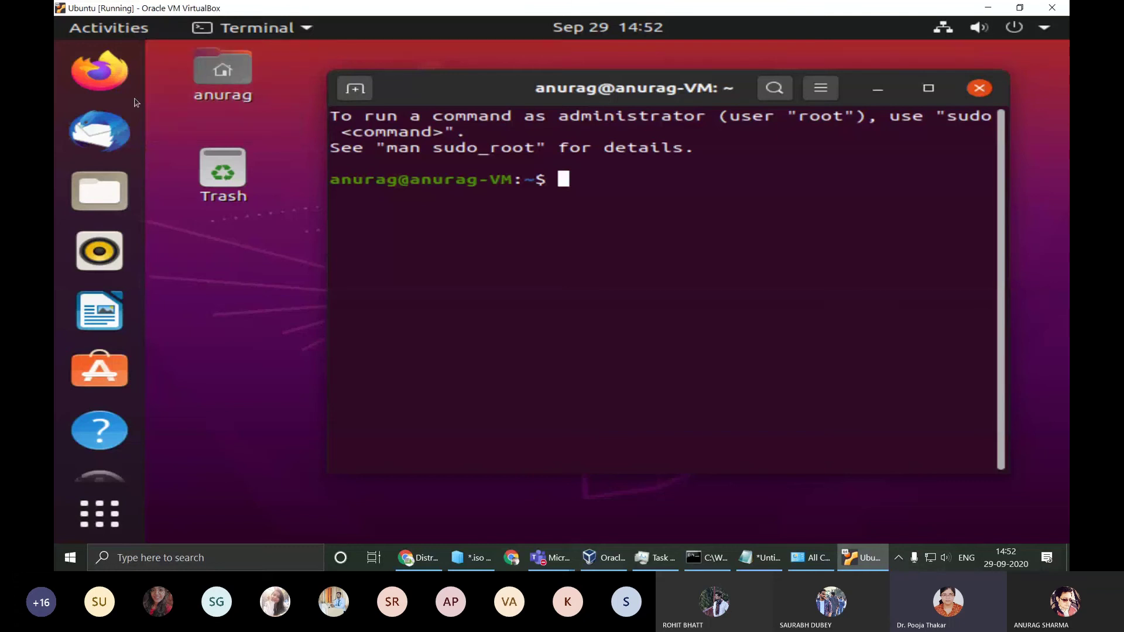
Step: In Files, create a new folder named 'MCA Lab 1' in the Desktop folder
{"action": "left_click", "coordinate": [113, 200]}
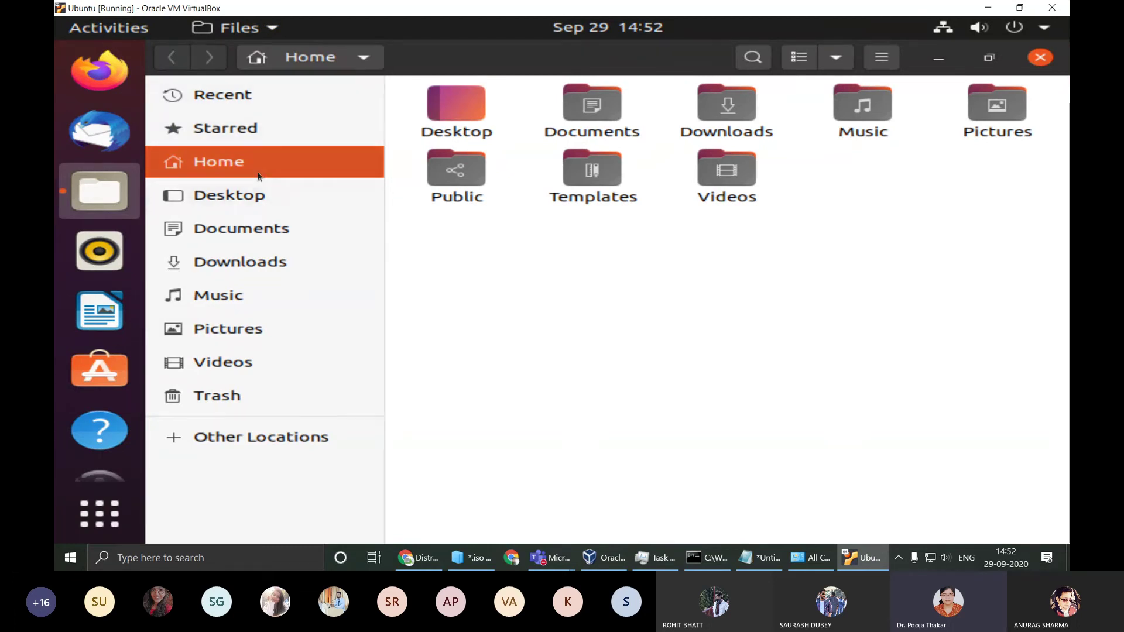
{"action": "double_click", "coordinate": [474, 117]}
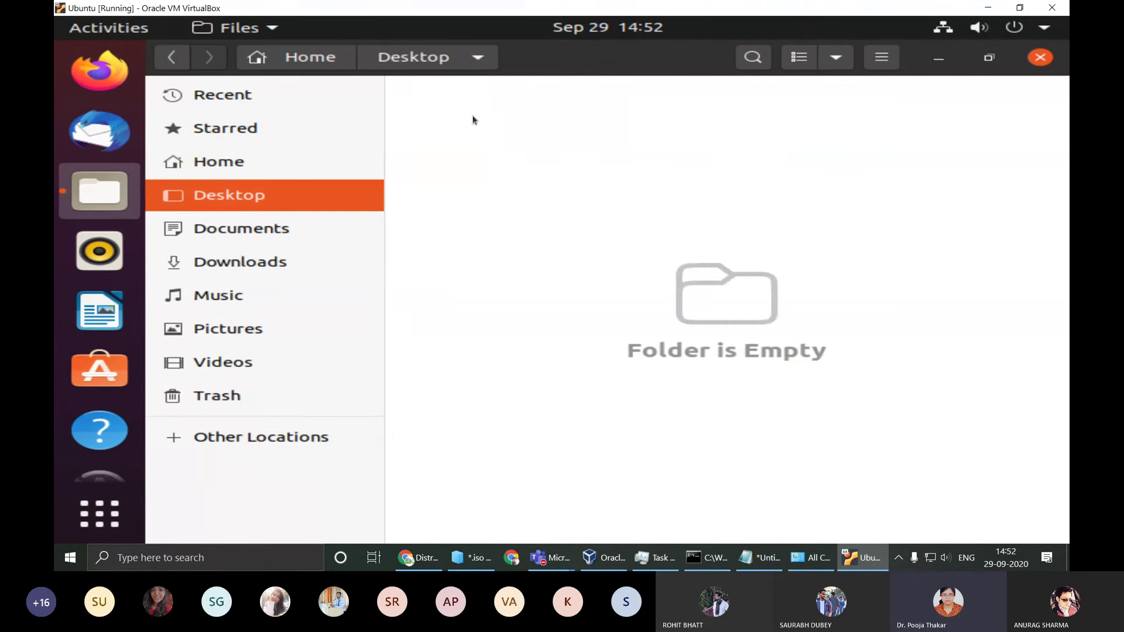
{"action": "right_click", "coordinate": [460, 186]}
{"action": "left_click", "coordinate": [503, 200]}
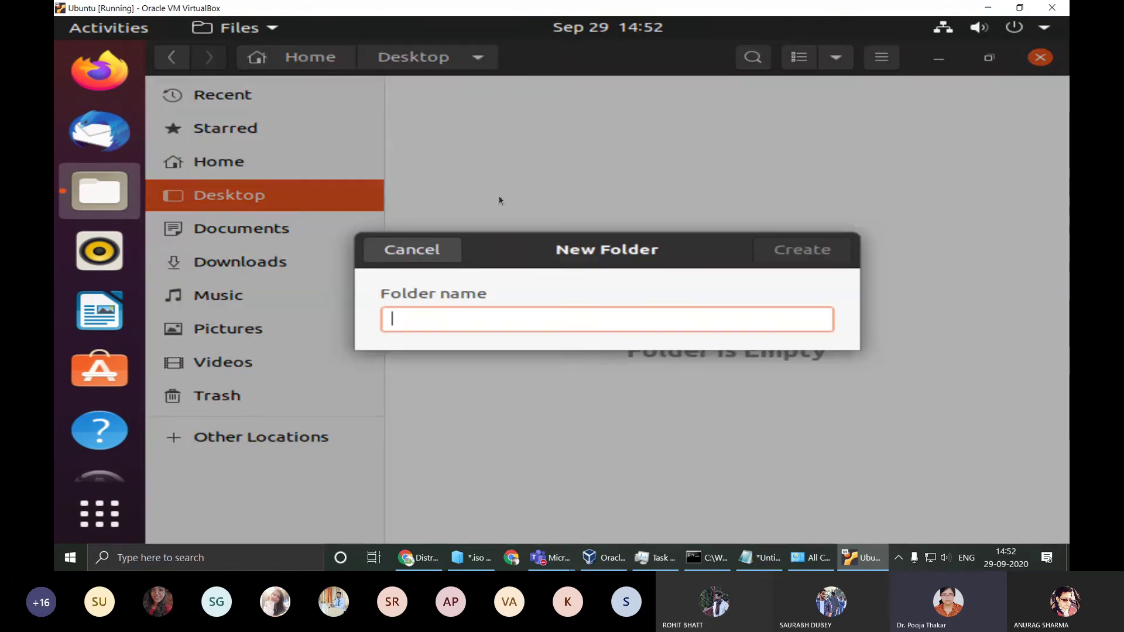
{"action": "type", "text": "MCA"}
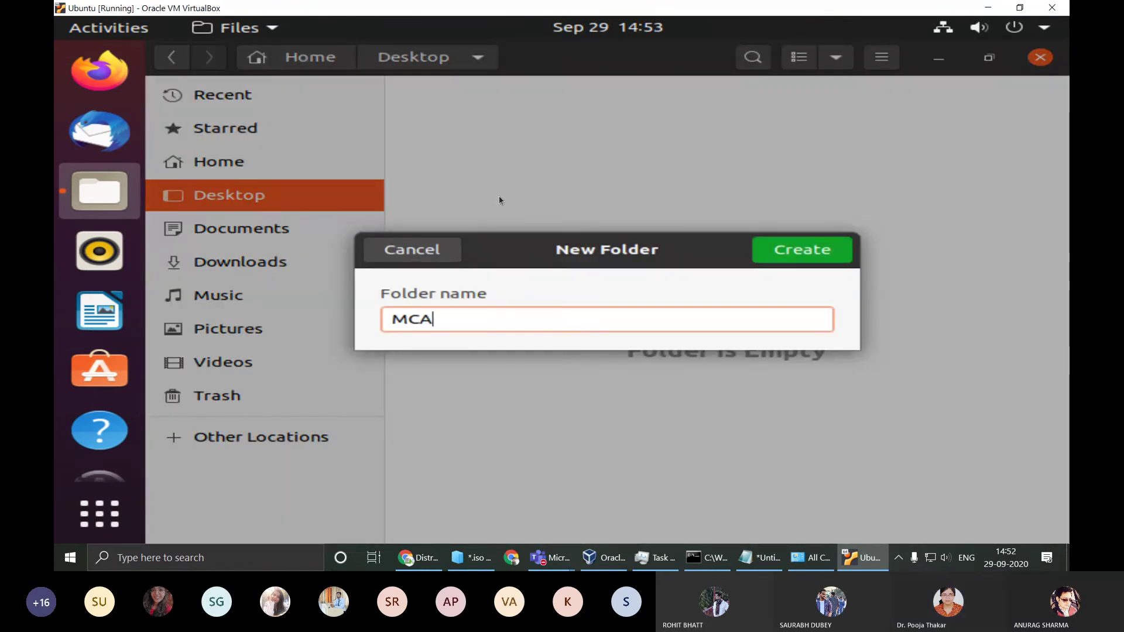
{"action": "type", "text": " Lab "}
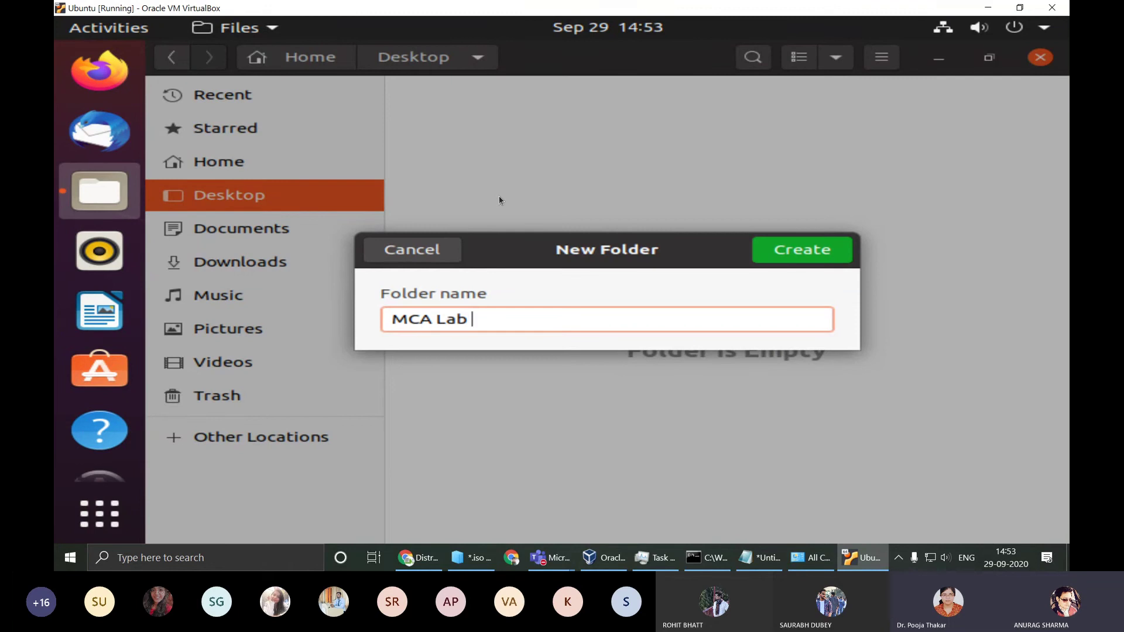
{"action": "type", "text": "1"}
{"action": "key", "text": "Return"}
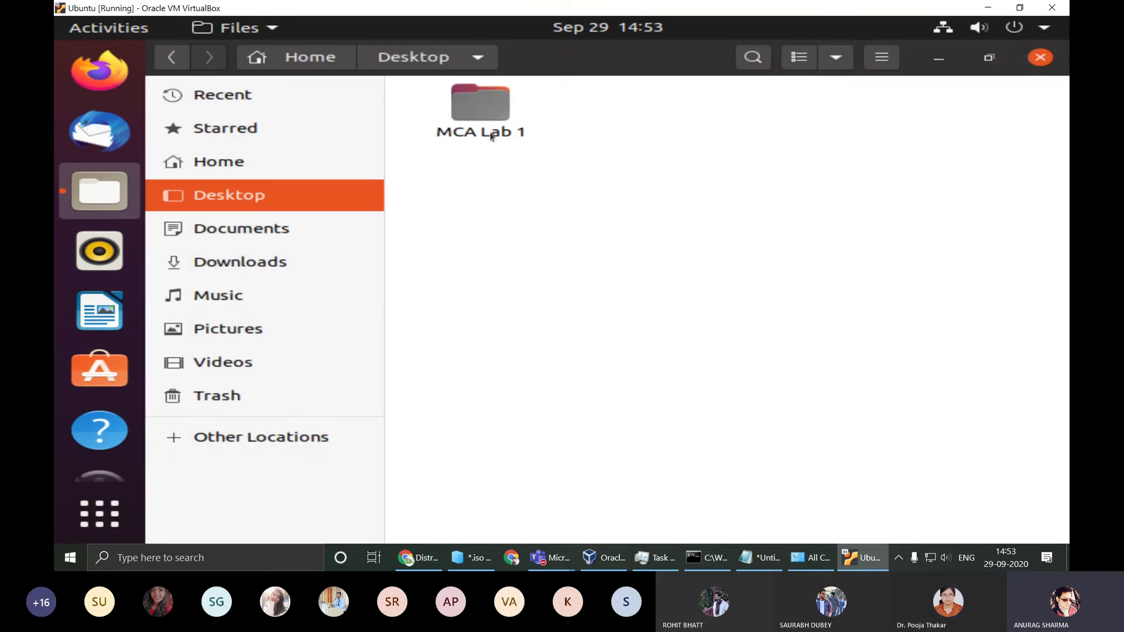
Step: Open a terminal inside MCA Lab 1, run pwd to confirm its path, then minimize it
{"action": "double_click", "coordinate": [491, 135]}
{"action": "right_click", "coordinate": [530, 188]}
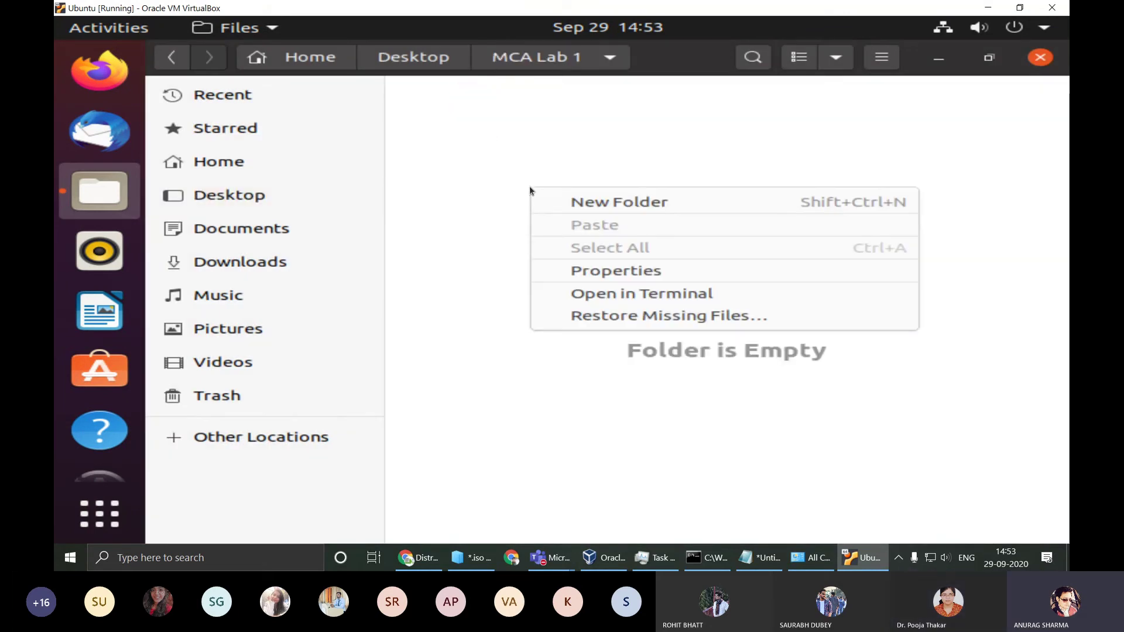
{"action": "left_click", "coordinate": [474, 264]}
{"action": "right_click", "coordinate": [490, 230]}
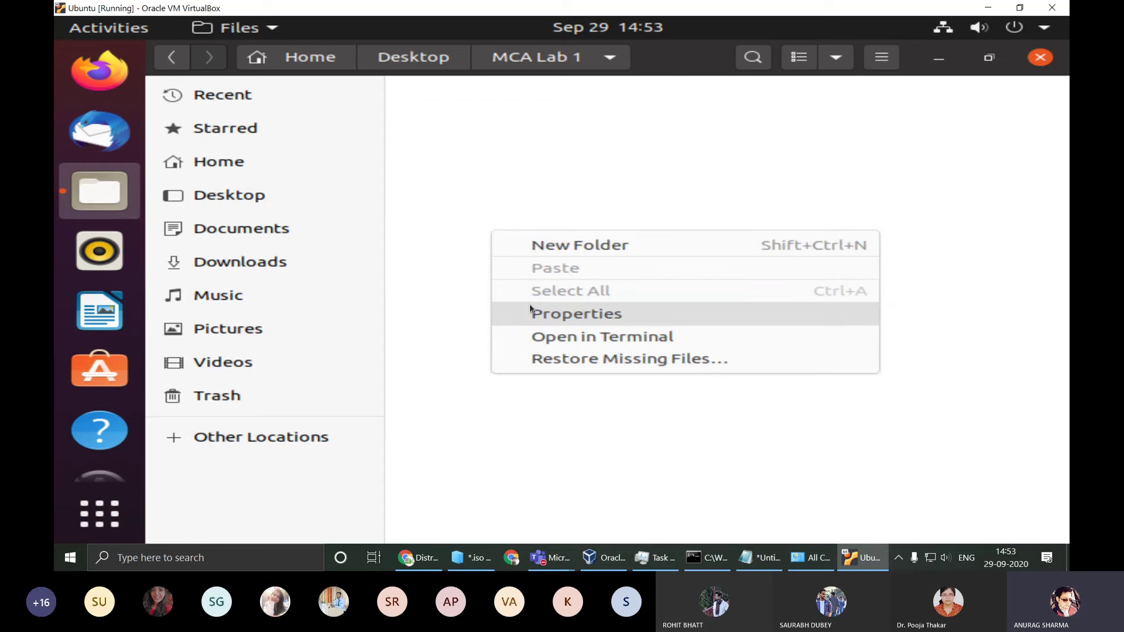
{"action": "left_click", "coordinate": [569, 337]}
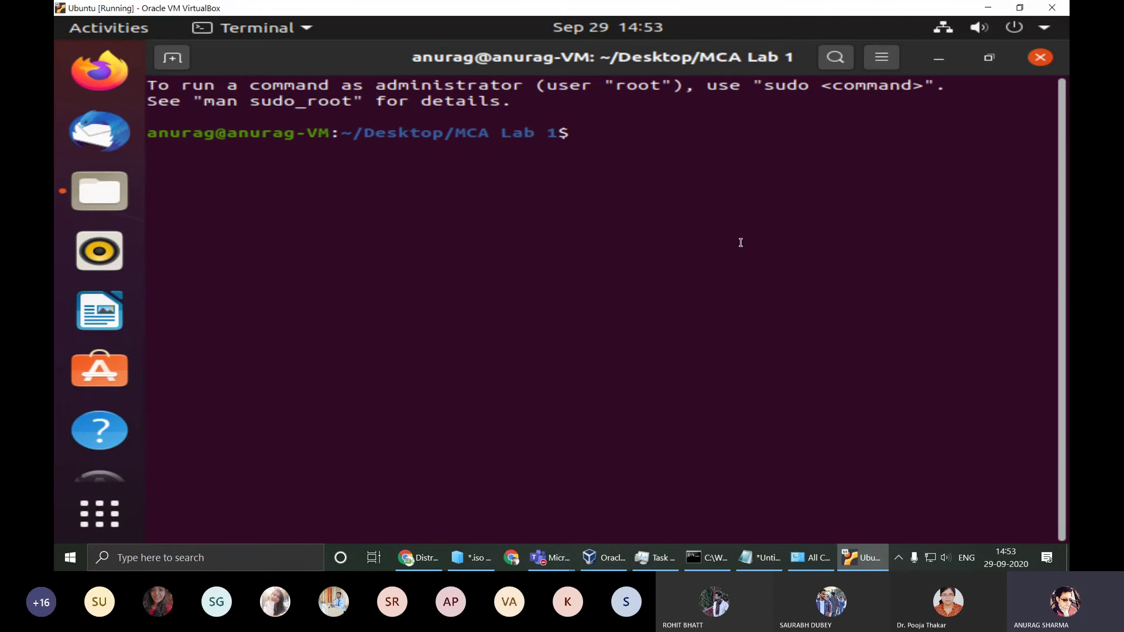
{"action": "type", "text": "pwd"}
{"action": "key", "text": "Return"}
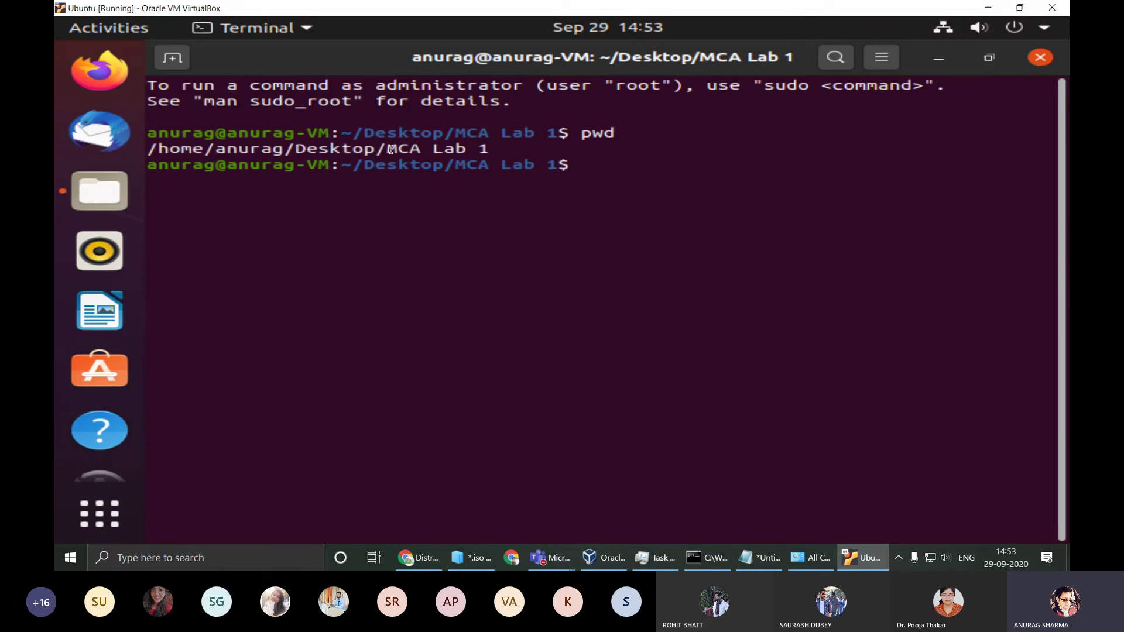
{"action": "left_click", "coordinate": [940, 59]}
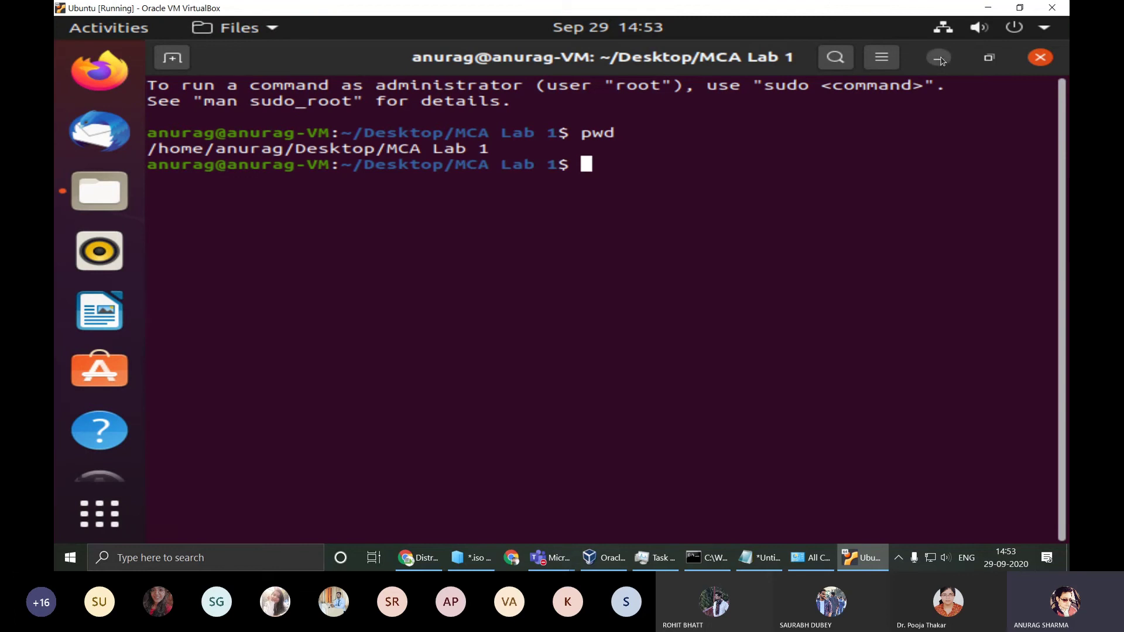
Step: Back in Desktop, create another new folder named 'TEST'
{"action": "key", "text": "alt+Up"}
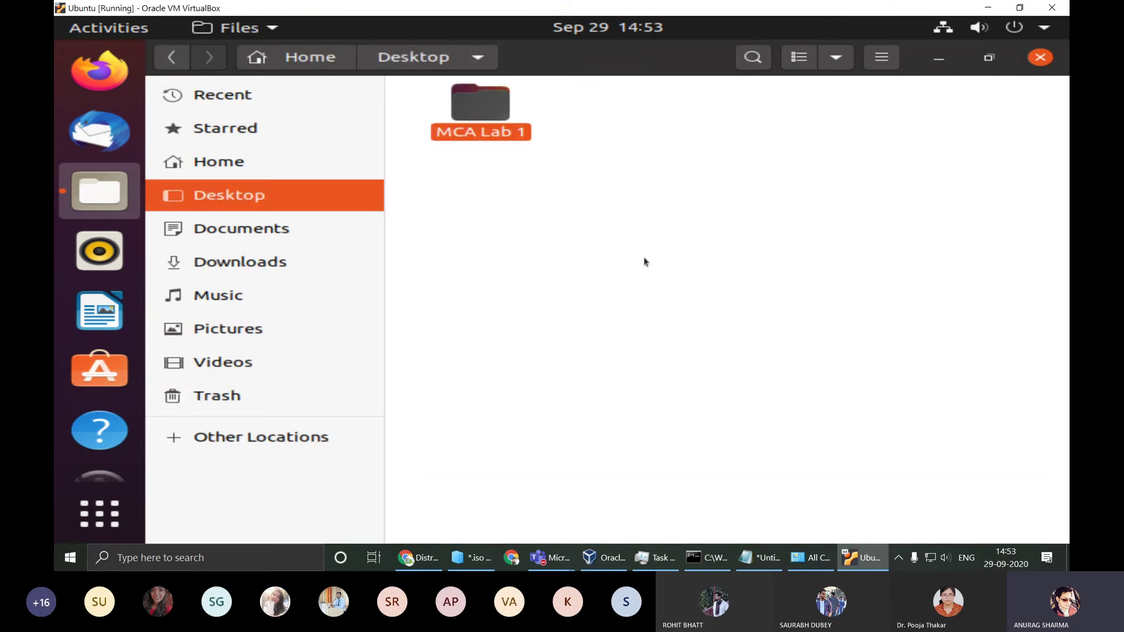
{"action": "right_click", "coordinate": [623, 251]}
{"action": "left_click", "coordinate": [711, 259]}
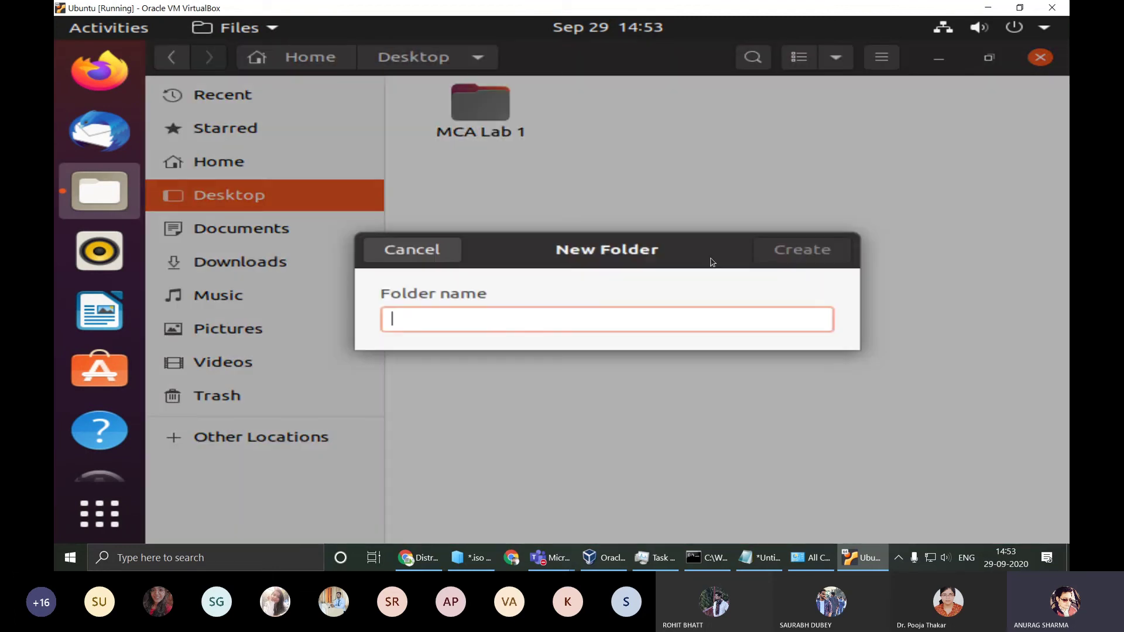
{"action": "type", "text": "TEST"}
{"action": "key", "text": "Return"}
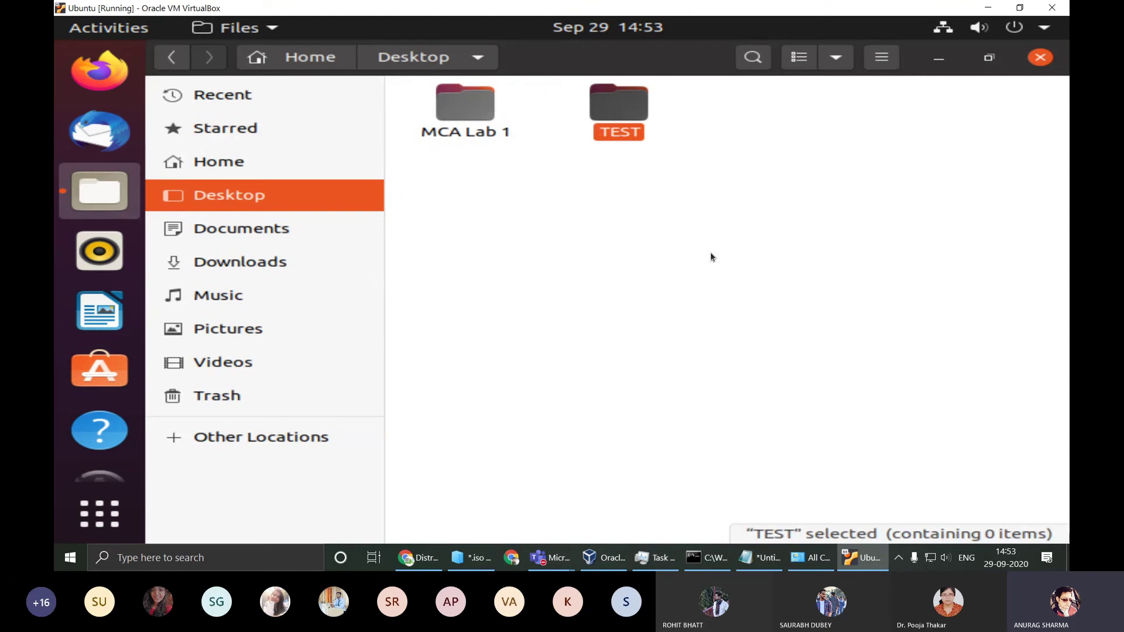
Step: Open a terminal inside TEST, then close it, the Files window and the other terminal
{"action": "double_click", "coordinate": [619, 104]}
{"action": "right_click", "coordinate": [540, 203]}
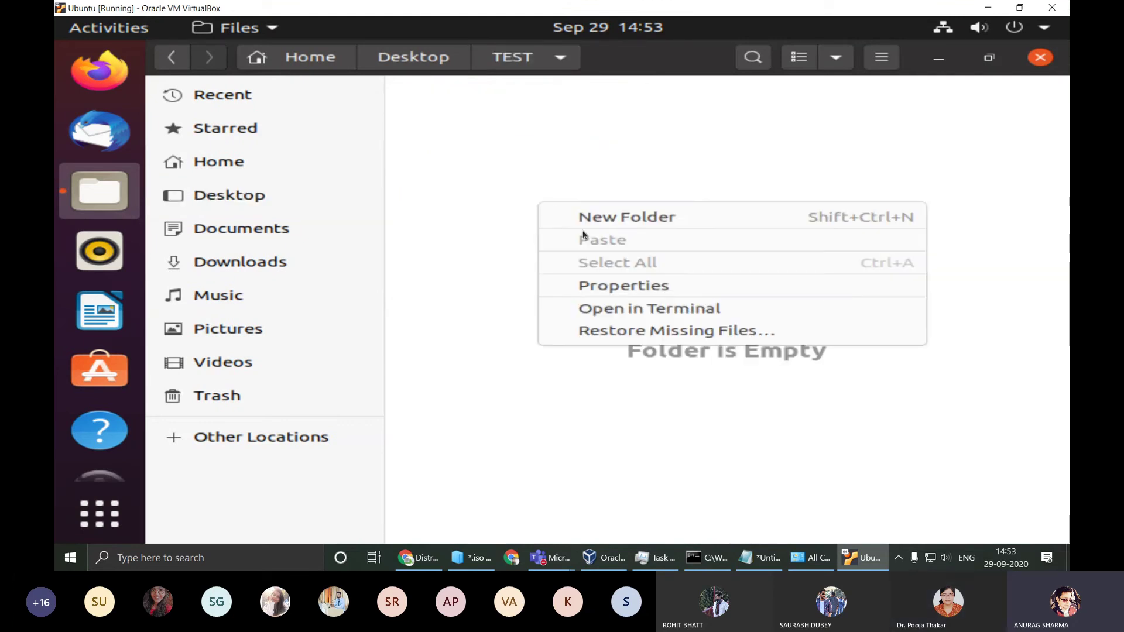
{"action": "left_click", "coordinate": [638, 308]}
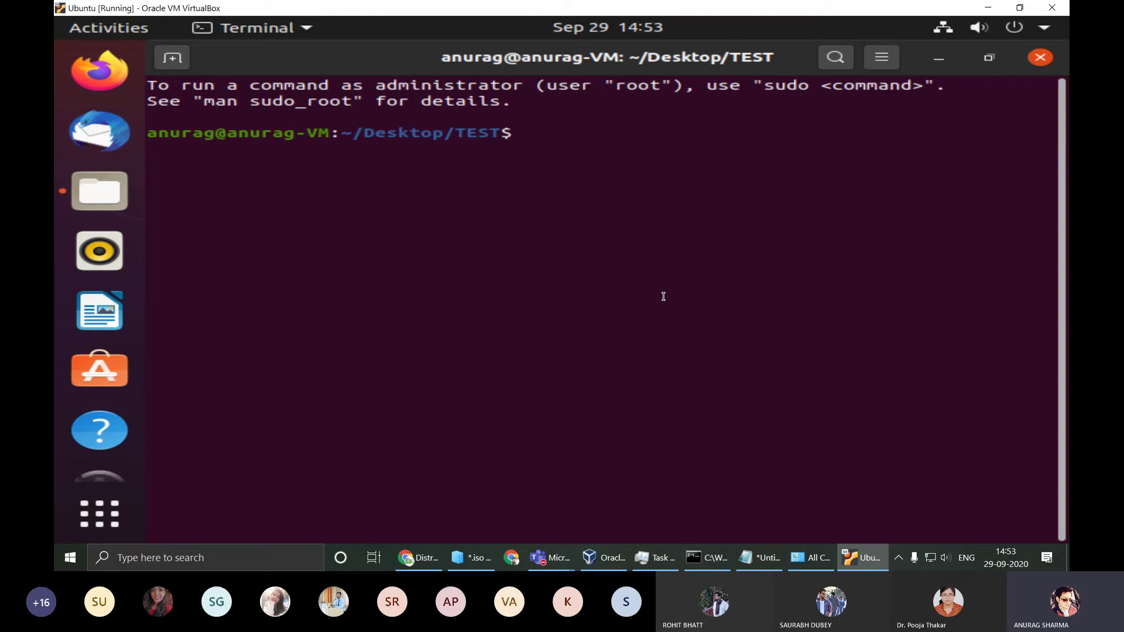
{"action": "left_click", "coordinate": [1041, 58]}
{"action": "left_click", "coordinate": [1039, 60]}
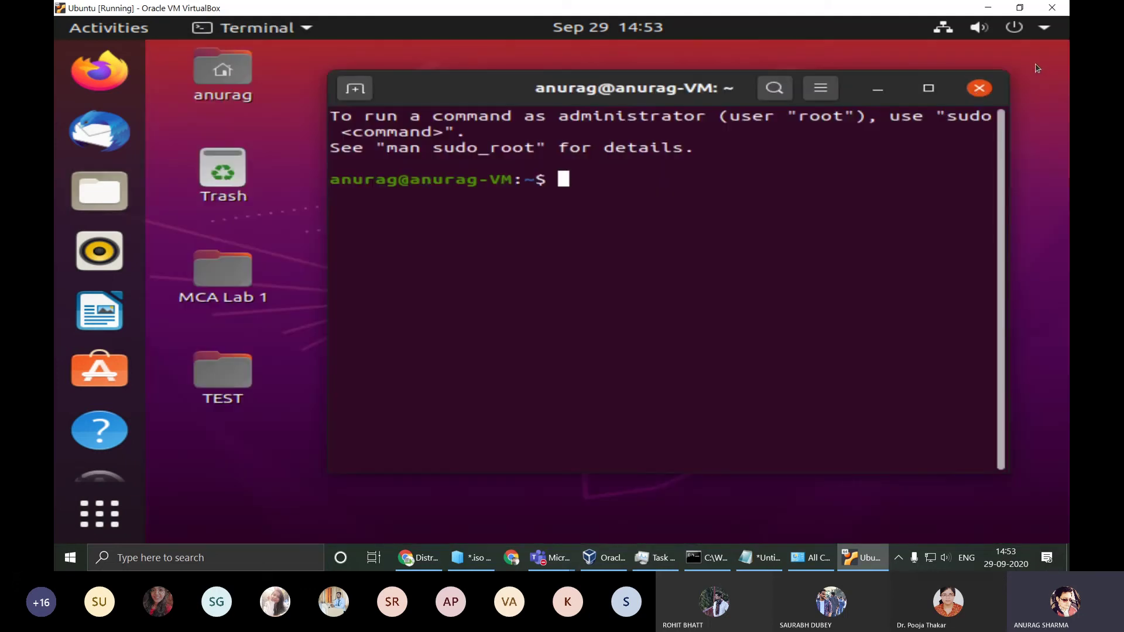
{"action": "left_click", "coordinate": [980, 89]}
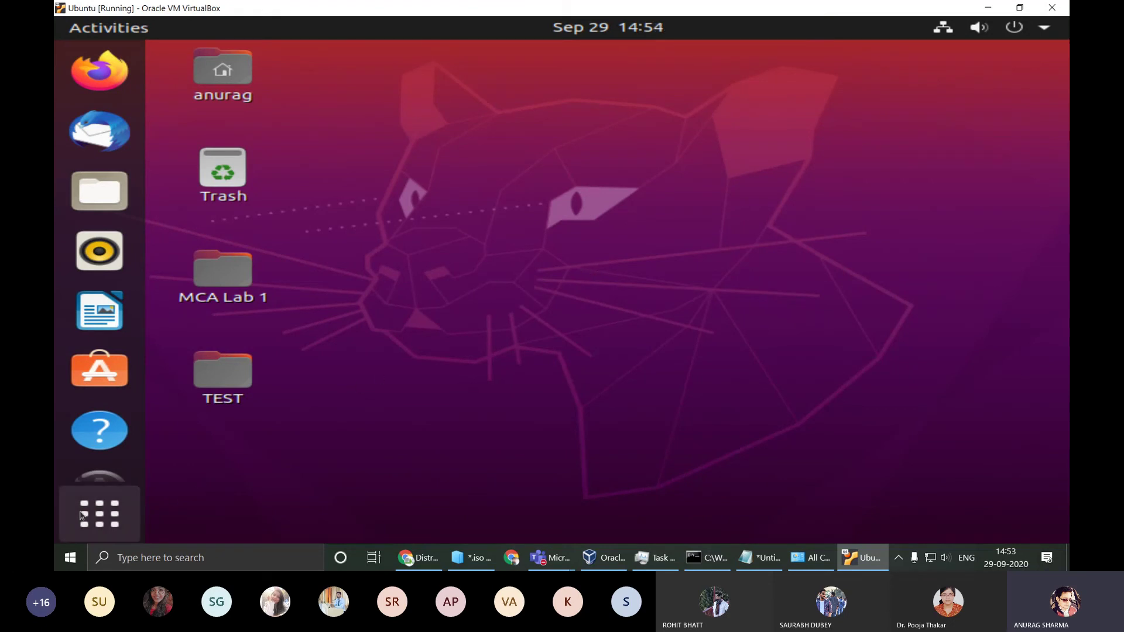
Step: Launch the Disks utility from Show Applications and maximize its window
{"action": "left_click", "coordinate": [103, 513]}
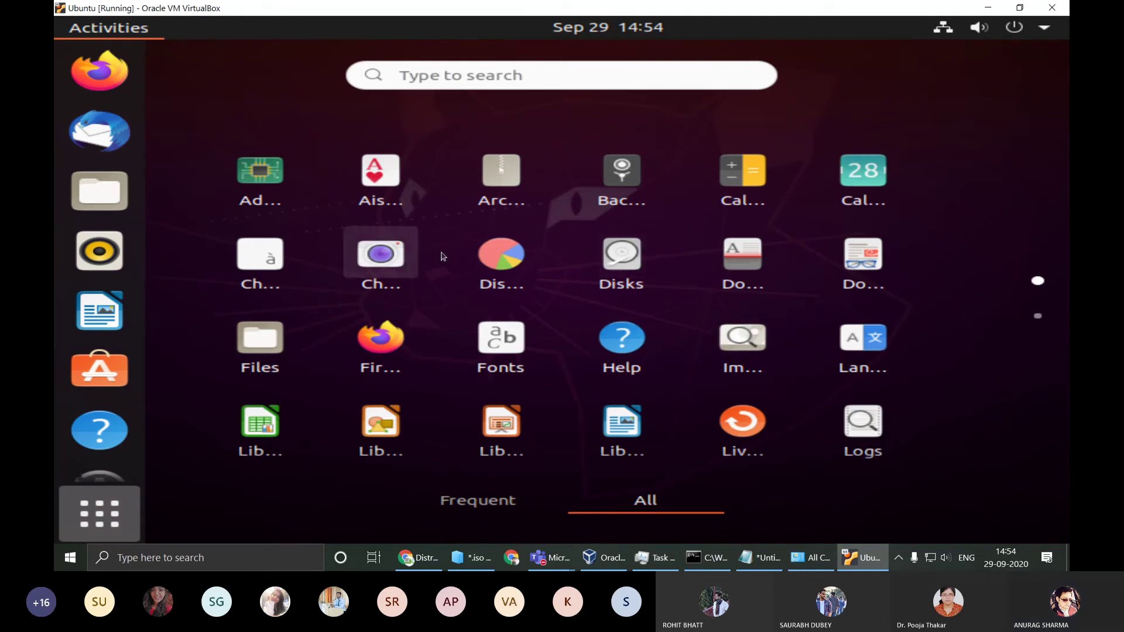
{"action": "left_click", "coordinate": [608, 252]}
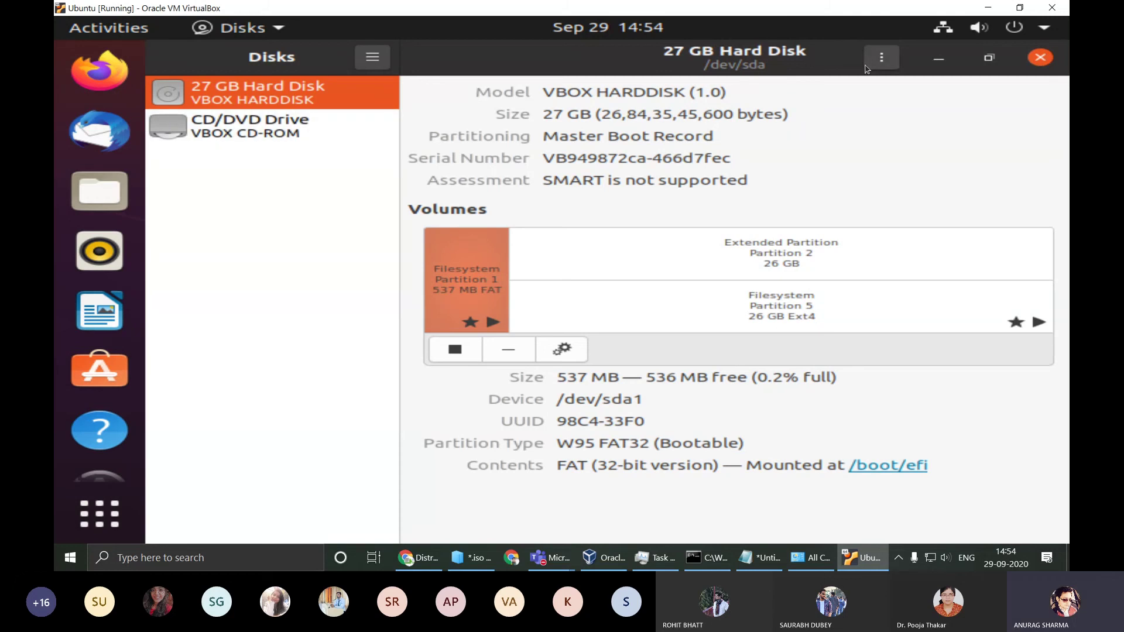
{"action": "double_click", "coordinate": [550, 53]}
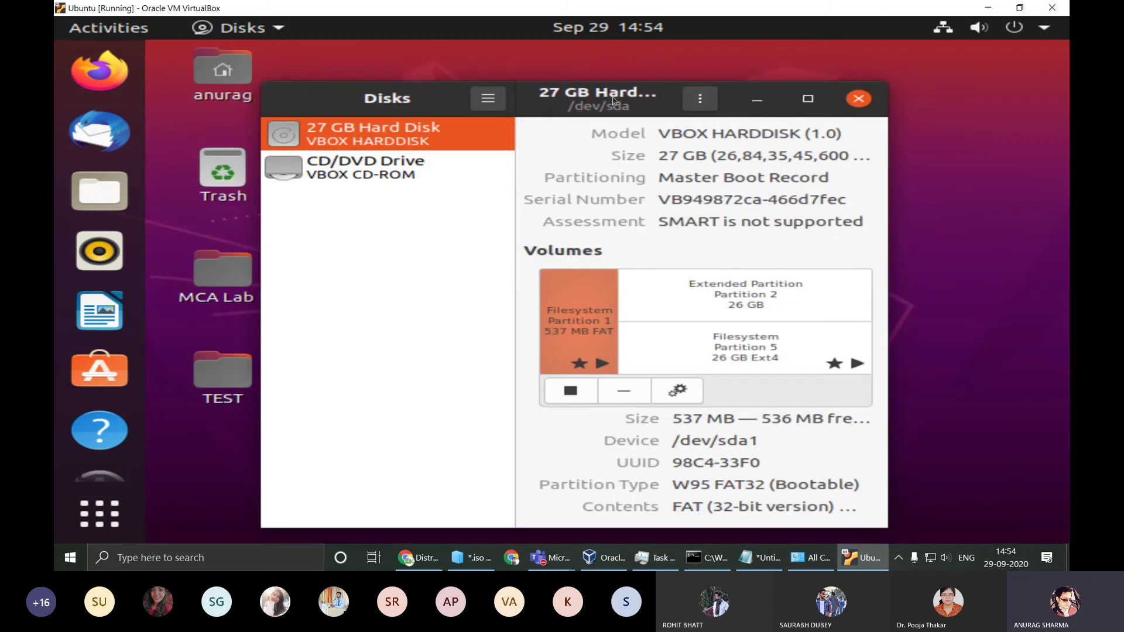
{"action": "left_click_drag", "start_coordinate": [613, 95], "coordinate": [701, 77]}
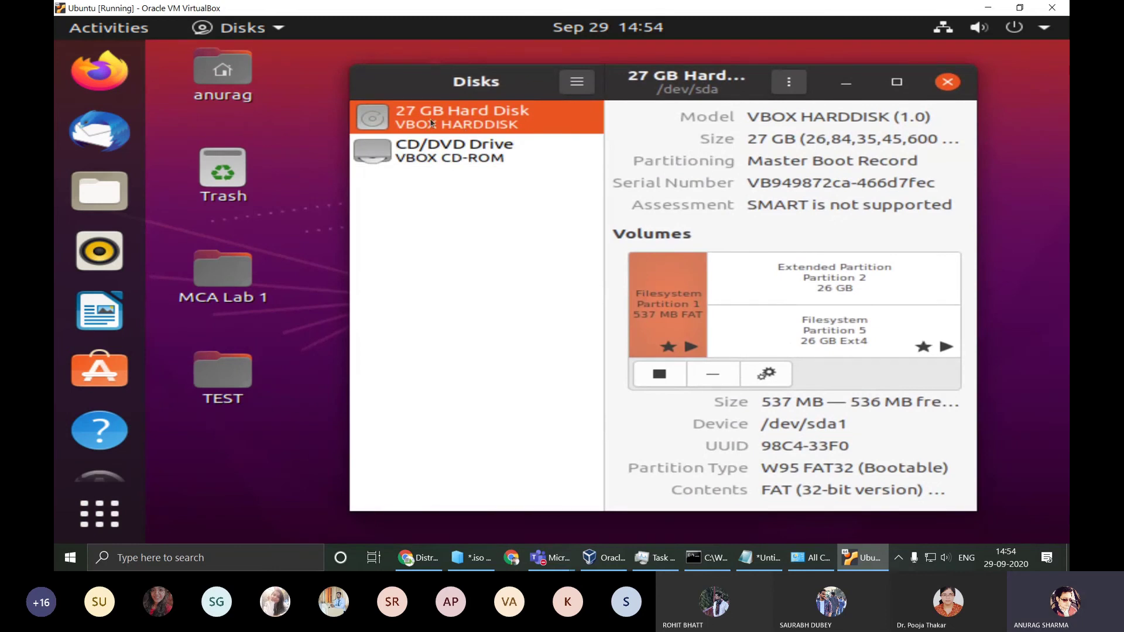
{"action": "left_click", "coordinate": [897, 82]}
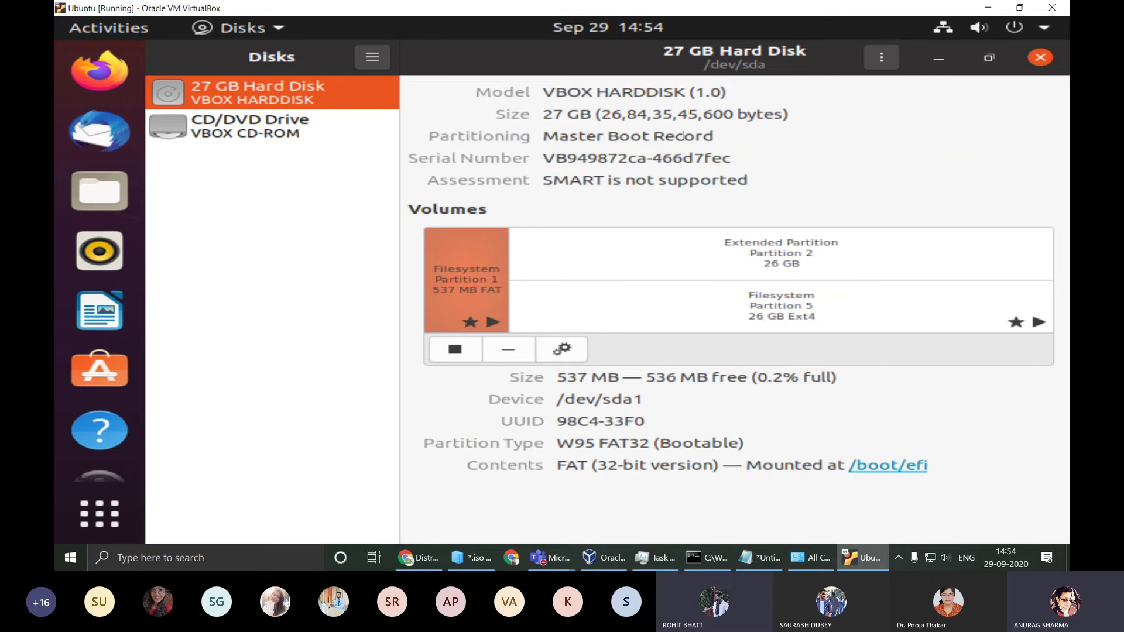
Step: Inspect the Master Boot Record partitioning and the Extended Partition 2 and Partition 5 details
{"action": "left_click_drag", "start_coordinate": [716, 135], "coordinate": [536, 133]}
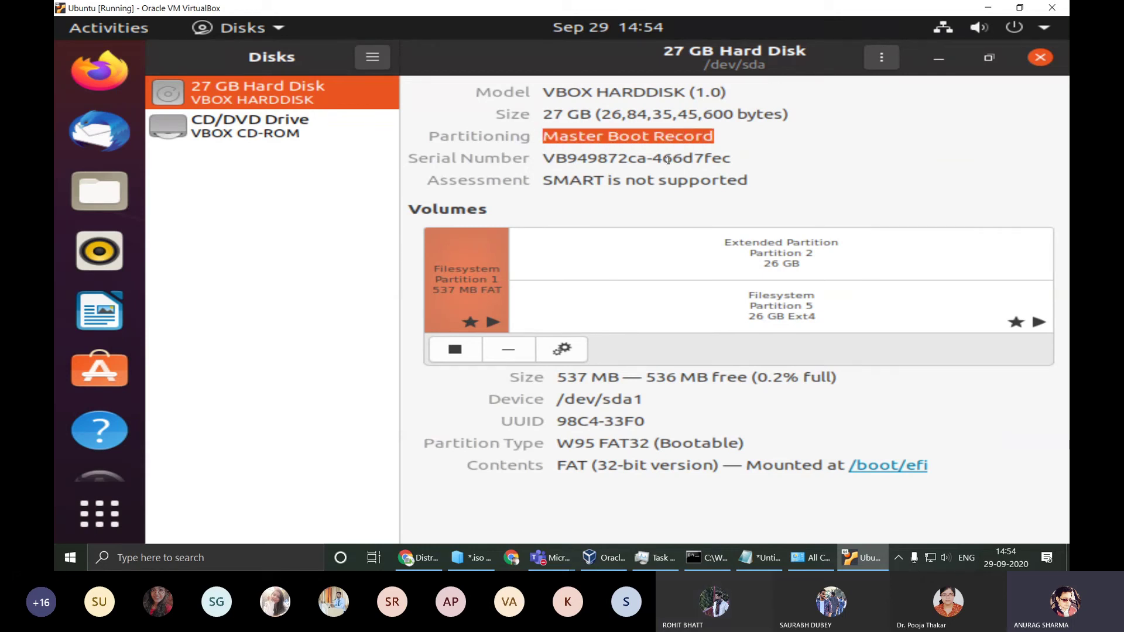
{"action": "left_click_drag", "start_coordinate": [556, 159], "coordinate": [562, 160]}
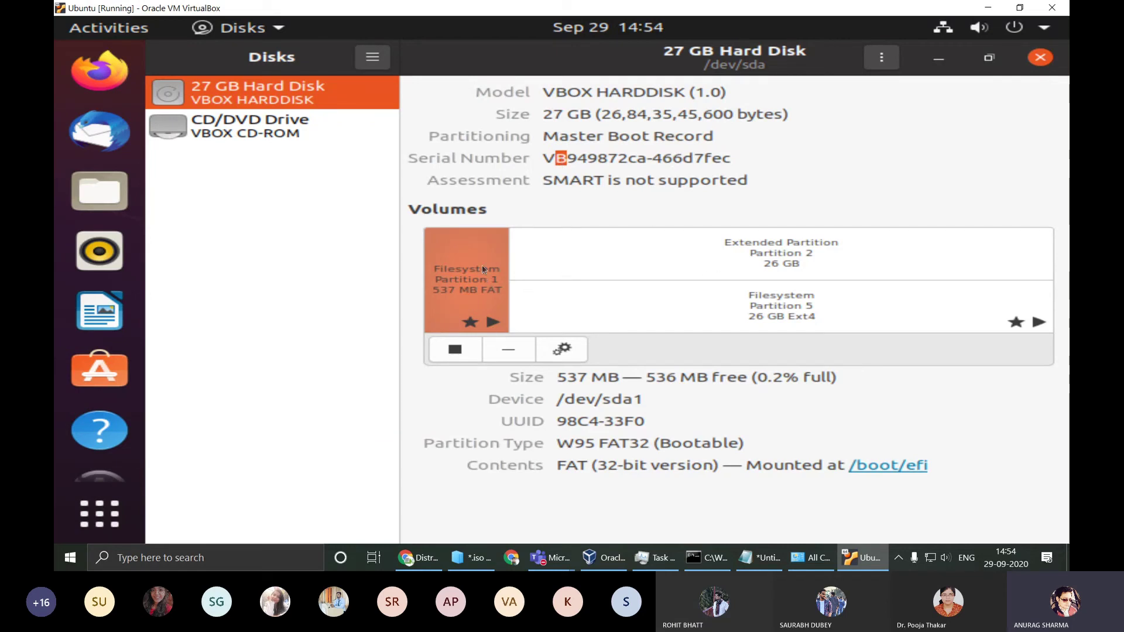
{"action": "left_click", "coordinate": [697, 249]}
{"action": "left_click", "coordinate": [736, 303]}
{"action": "left_click", "coordinate": [754, 259]}
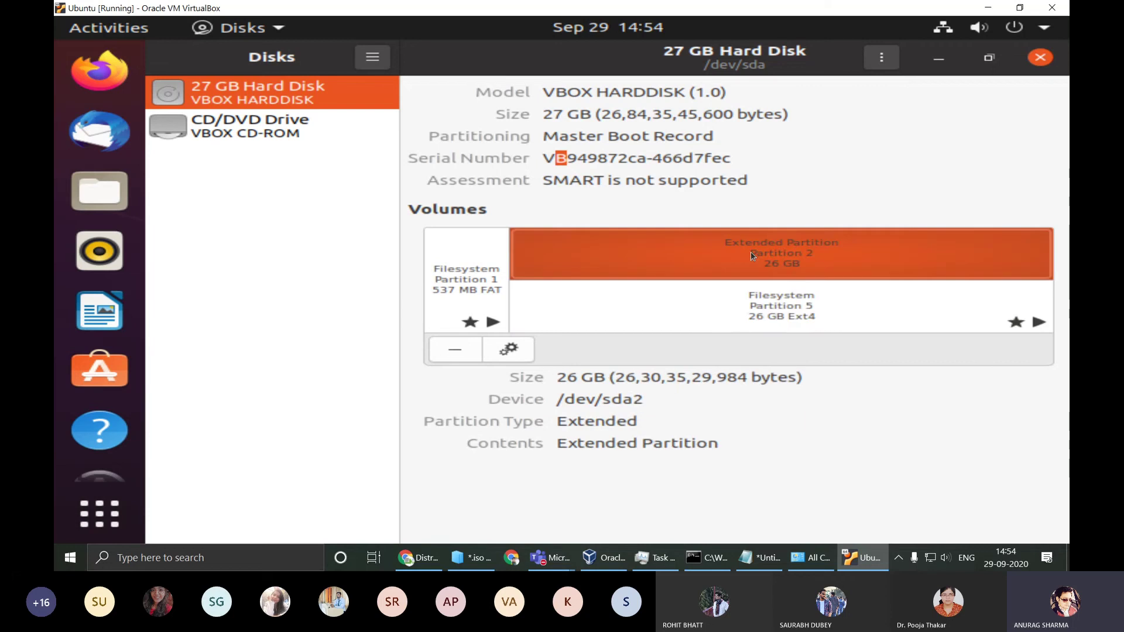
{"action": "left_click", "coordinate": [755, 312]}
Step: Minimize Disks, the Ubuntu VM window and the VirtualBox Manager to reveal the Windows desktop
{"action": "left_click", "coordinate": [936, 57]}
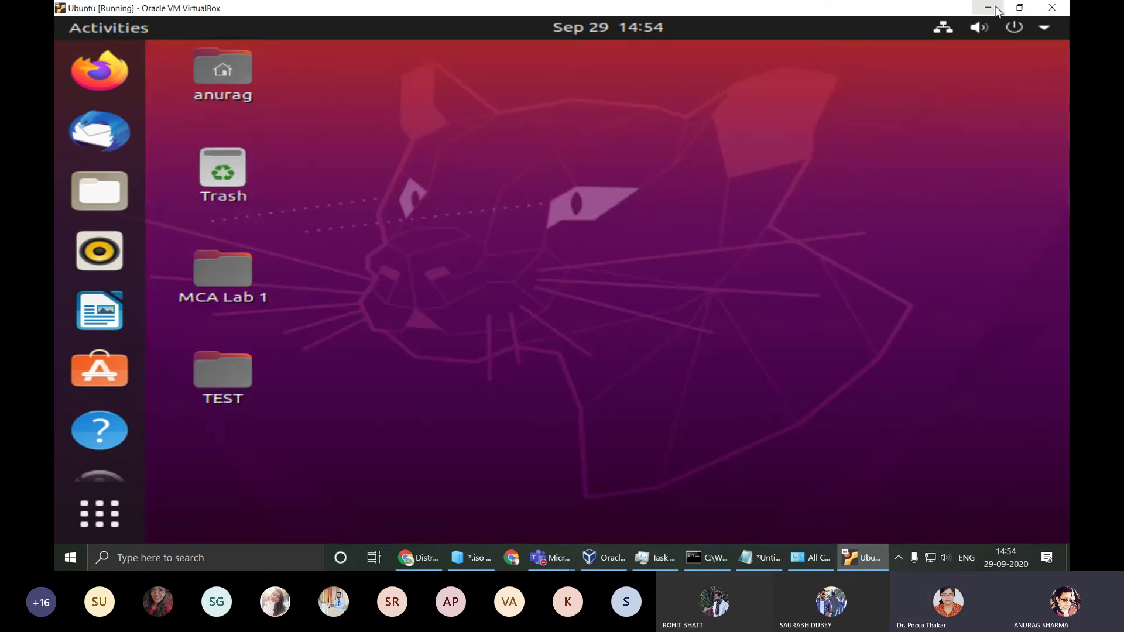
{"action": "left_click", "coordinate": [988, 7]}
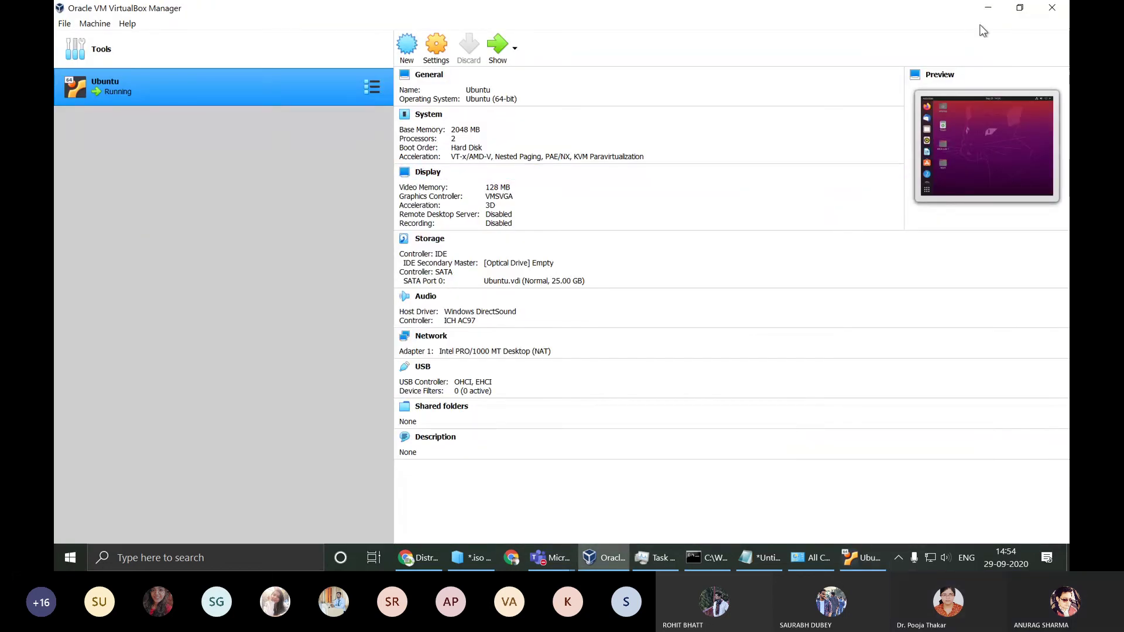
{"action": "left_click", "coordinate": [989, 8]}
{"action": "left_click", "coordinate": [619, 556]}
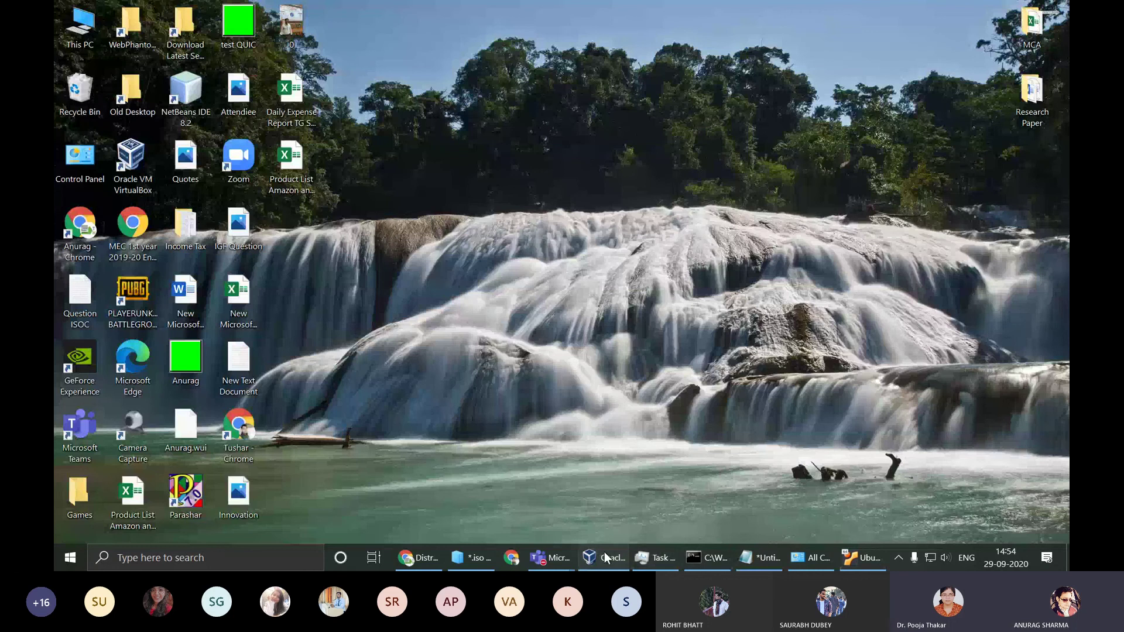
{"action": "left_click", "coordinate": [617, 557]}
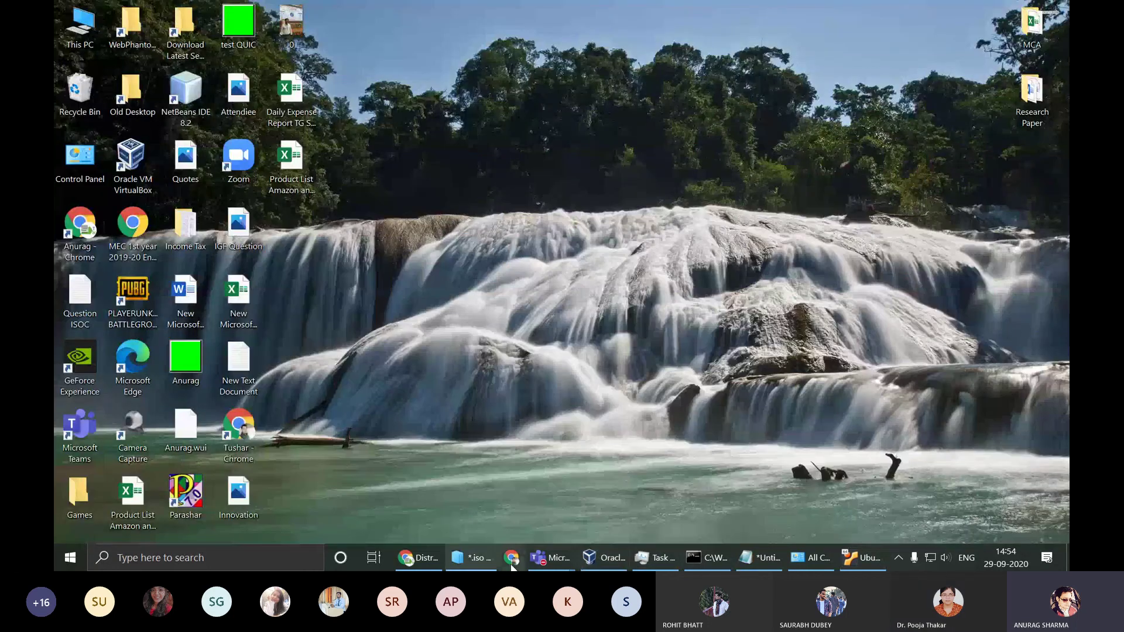
Step: Return to the Linux Programming Lab Teams meeting and toggle the microphone, ending unmuted
{"action": "mouse_move", "coordinate": [531, 558]}
{"action": "left_click", "coordinate": [545, 498]}
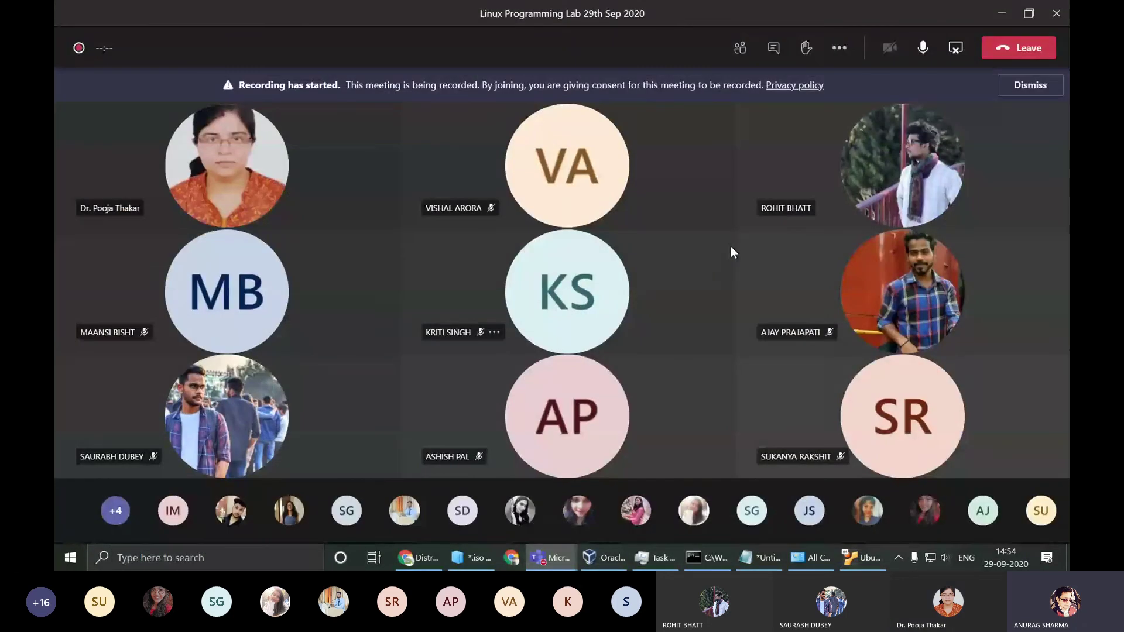
{"action": "left_click", "coordinate": [925, 50]}
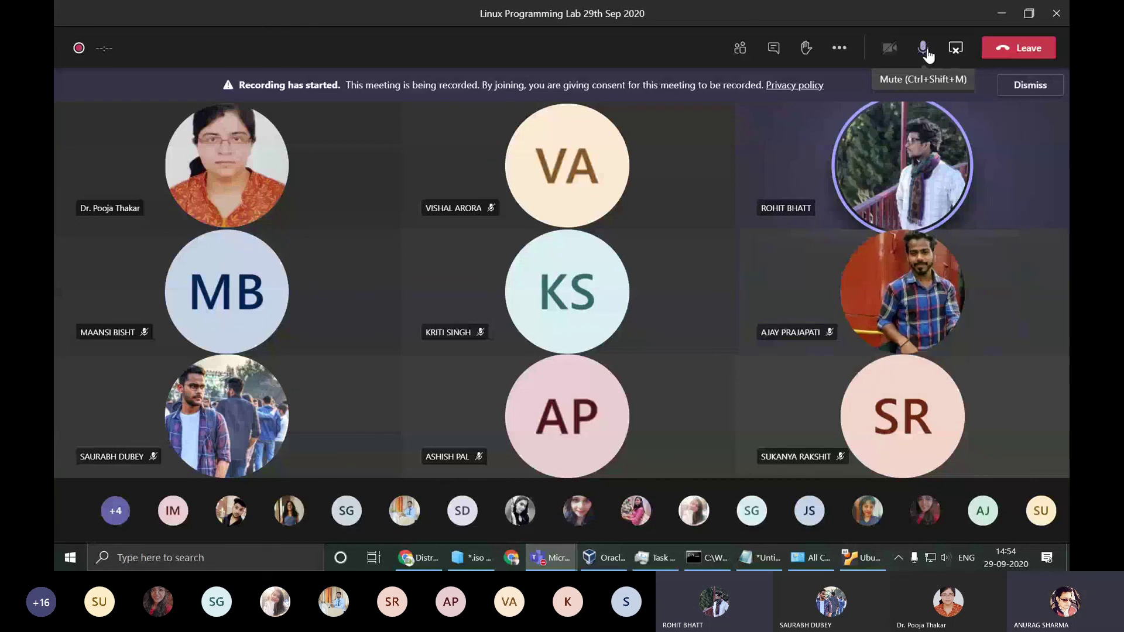
{"action": "left_click", "coordinate": [925, 50]}
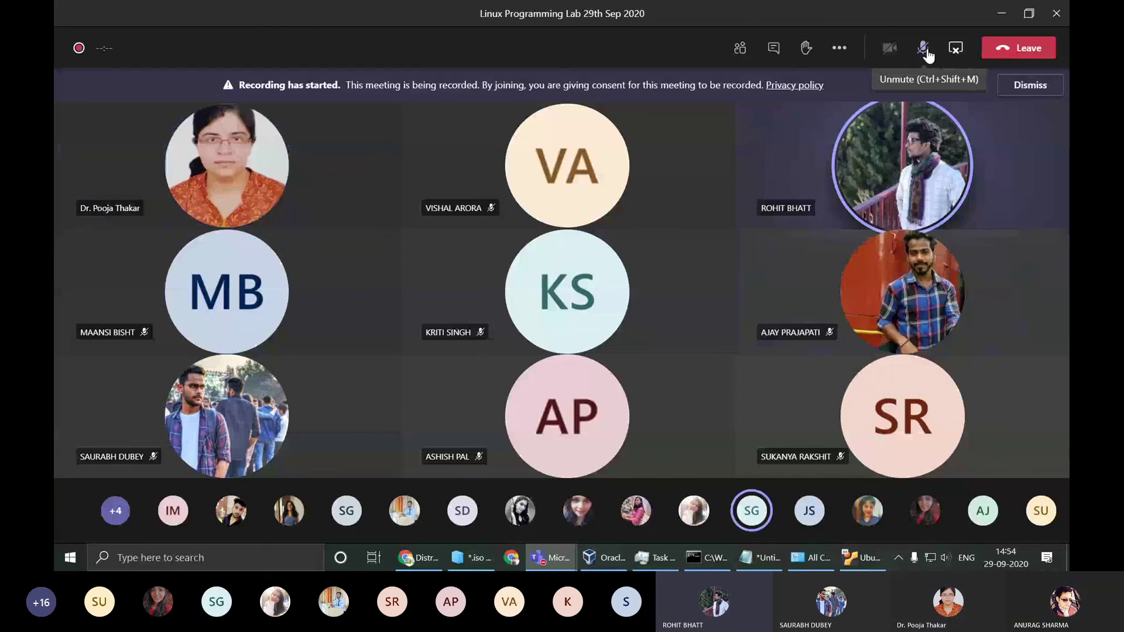
{"action": "left_click", "coordinate": [925, 50]}
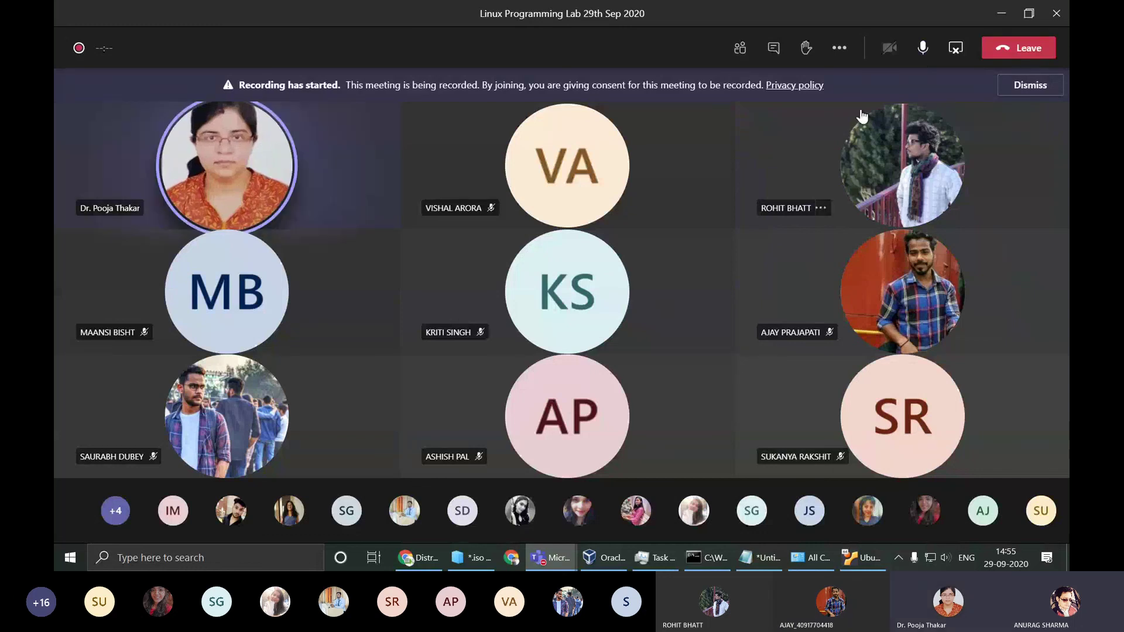
{"action": "left_click", "coordinate": [924, 50]}
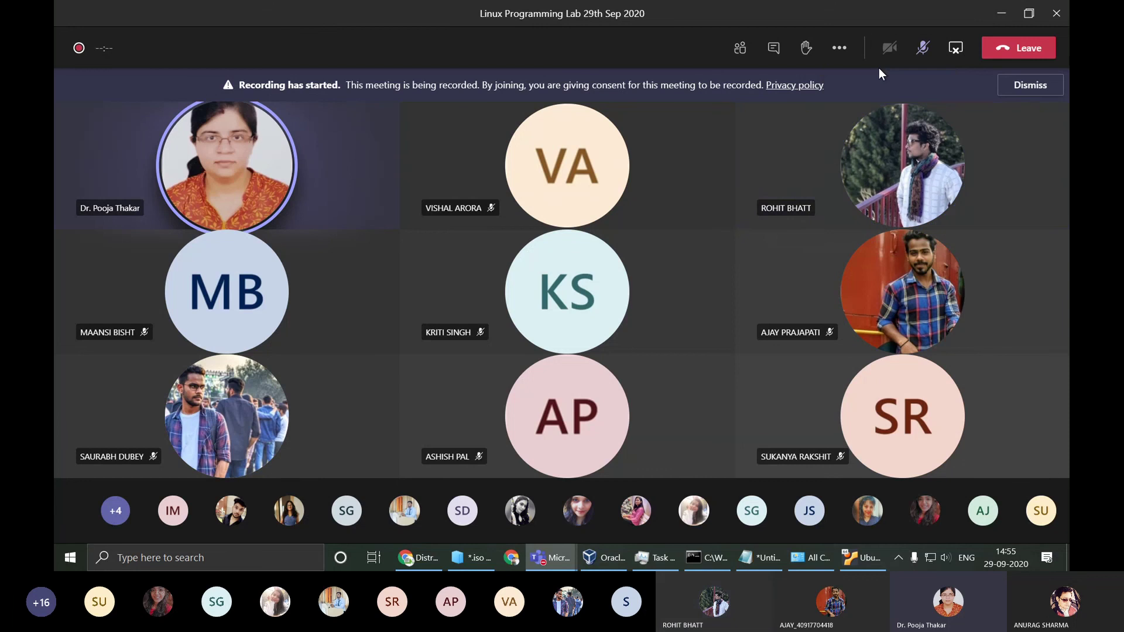
{"action": "left_click", "coordinate": [922, 48]}
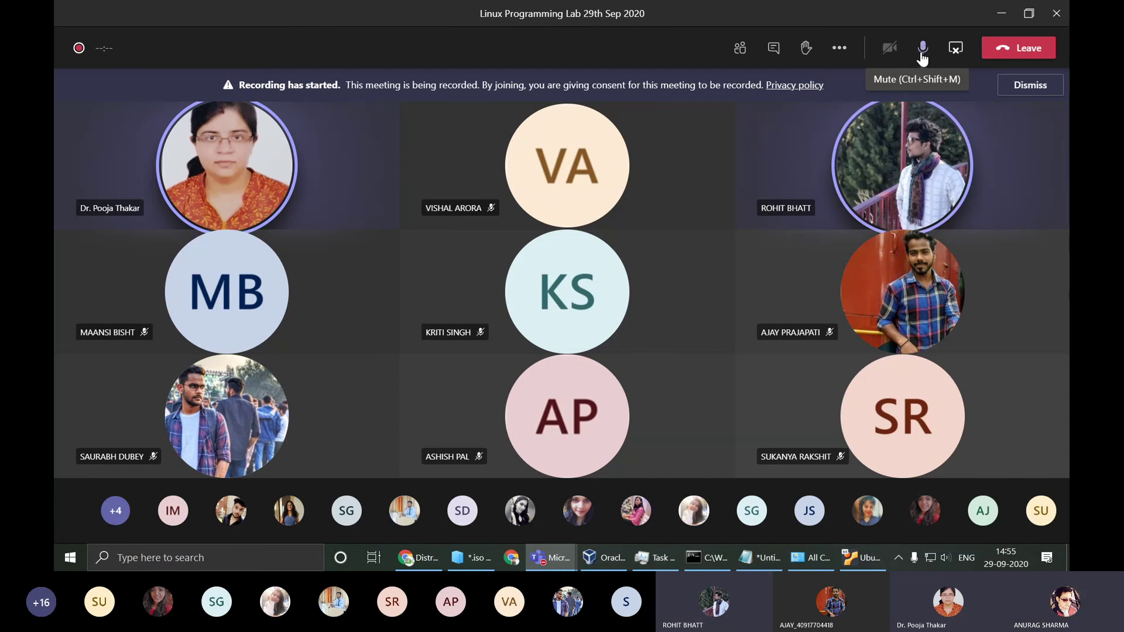
{"action": "left_click", "coordinate": [923, 53]}
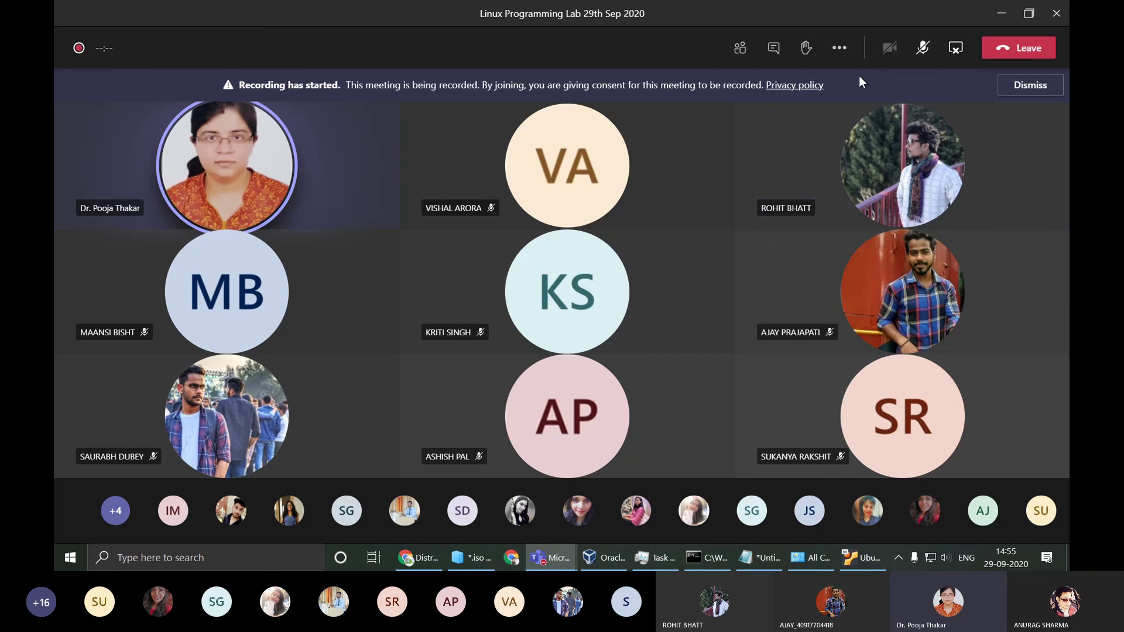
{"action": "left_click", "coordinate": [923, 49]}
{"action": "left_click", "coordinate": [924, 49]}
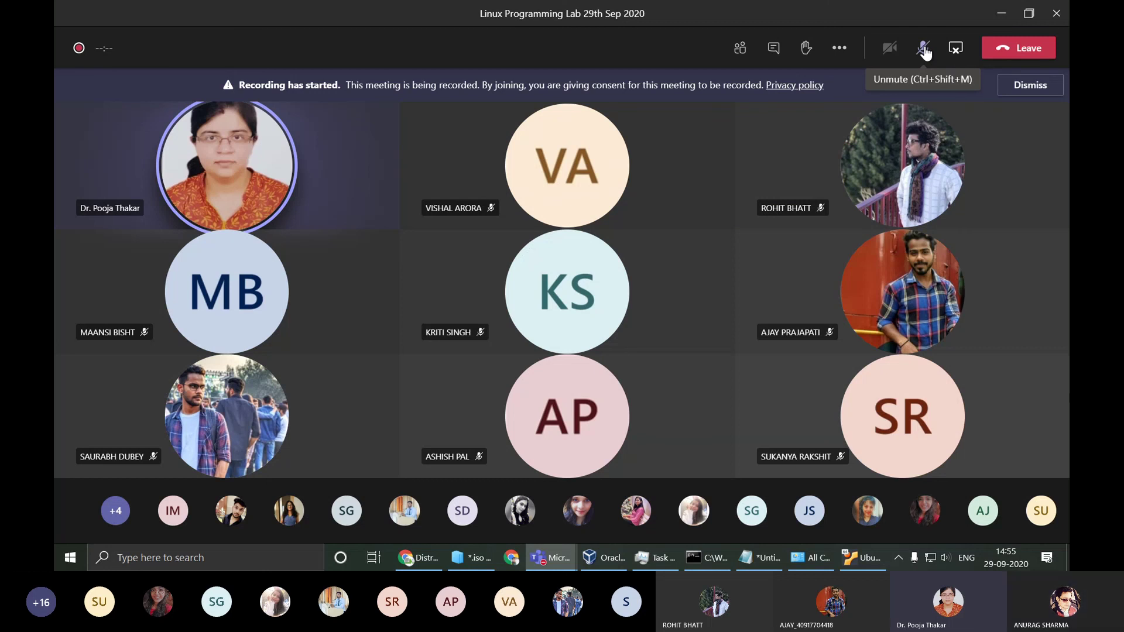
{"action": "left_click", "coordinate": [923, 50]}
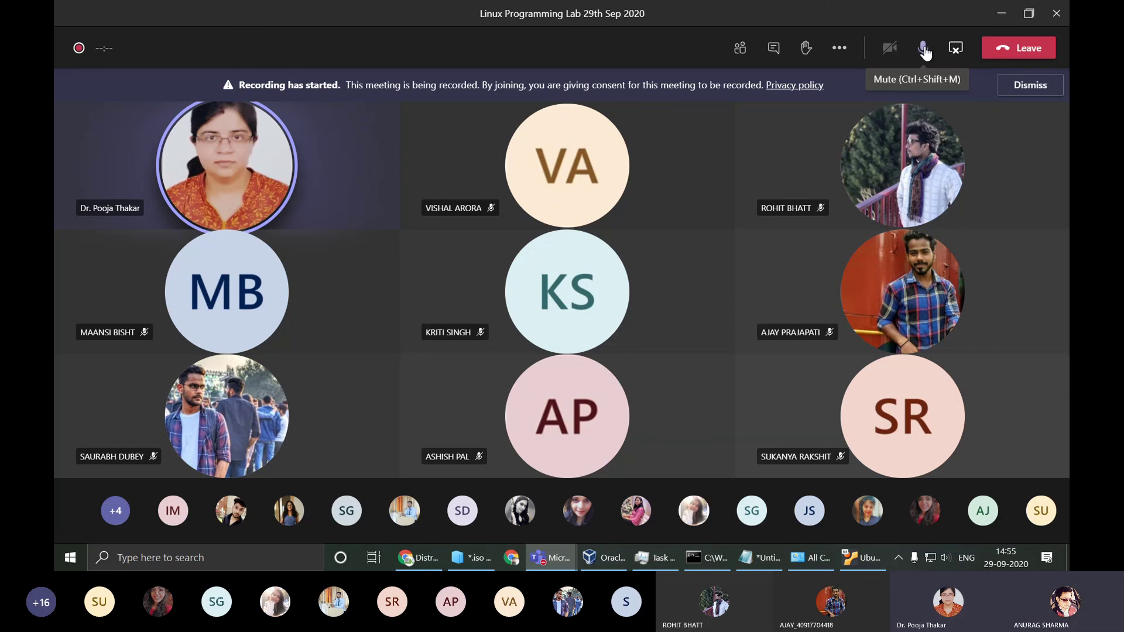